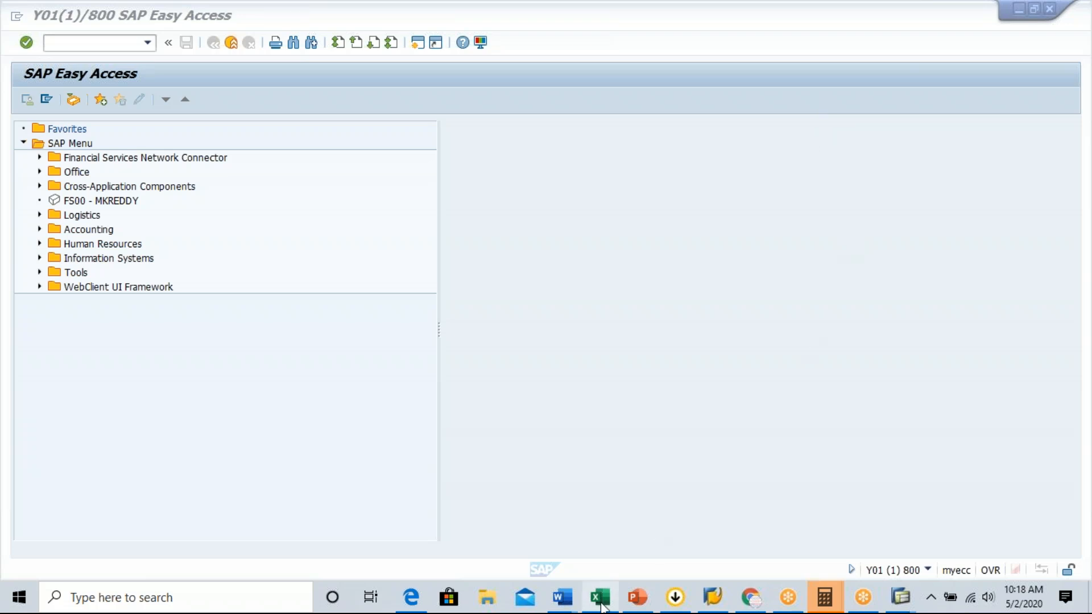
Switch to the SAP SD Master Sheet workbook in Excel and add a new worksheet after Shipping Point Determinatin.
{"action": "mouse_move", "coordinate": [602, 607]}
{"action": "left_click", "coordinate": [600, 597]}
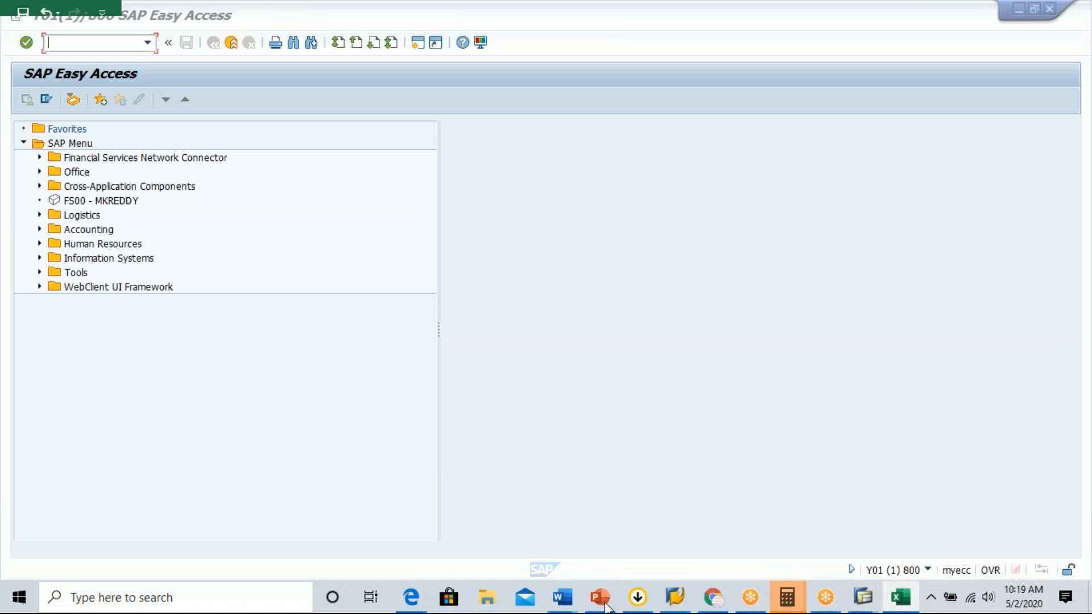
{"action": "key", "text": "alt+Tab"}
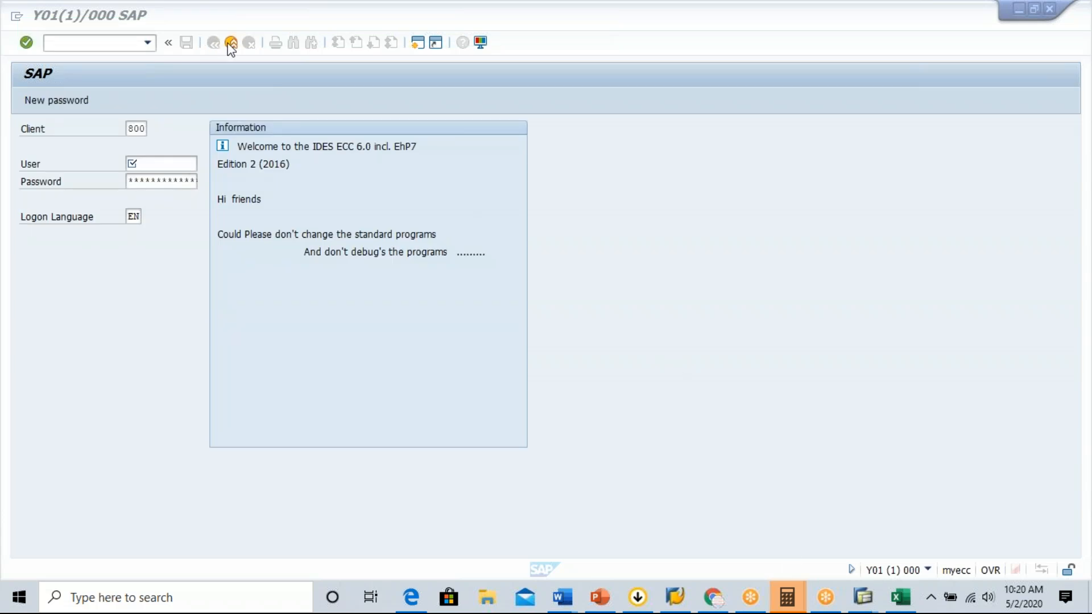
{"action": "key", "text": "alt+Tab"}
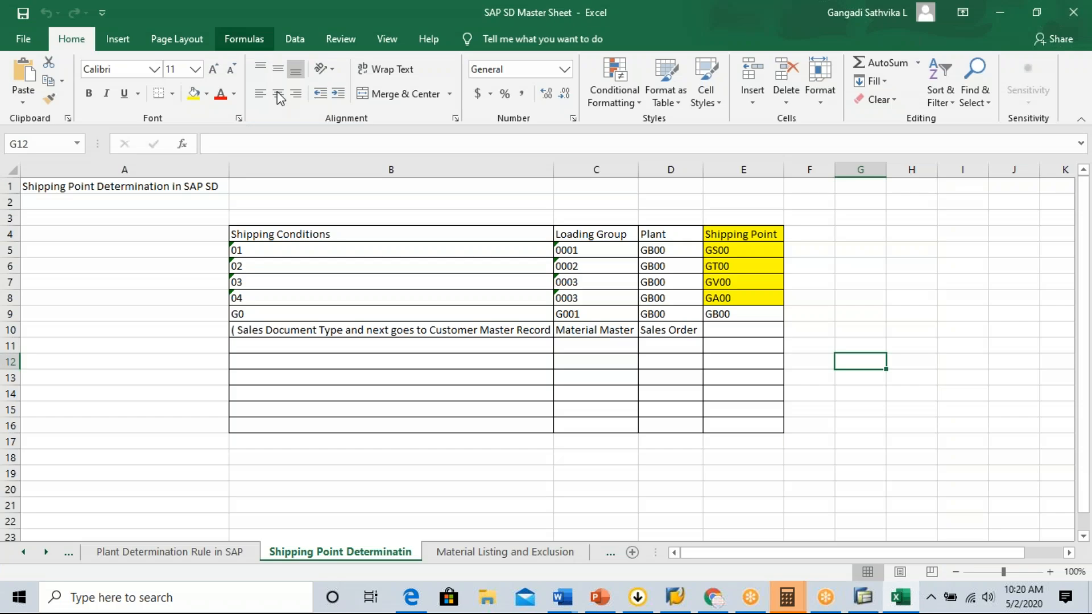
{"action": "left_click", "coordinate": [632, 552]}
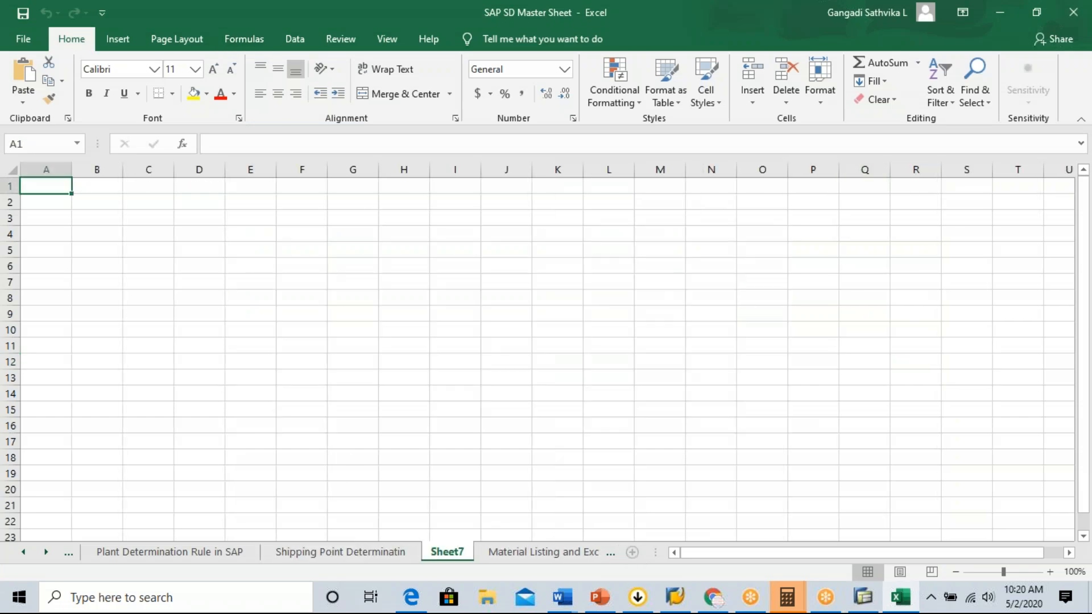
Rename the new worksheet as Incompletion Procedure.
{"action": "right_click", "coordinate": [455, 551]}
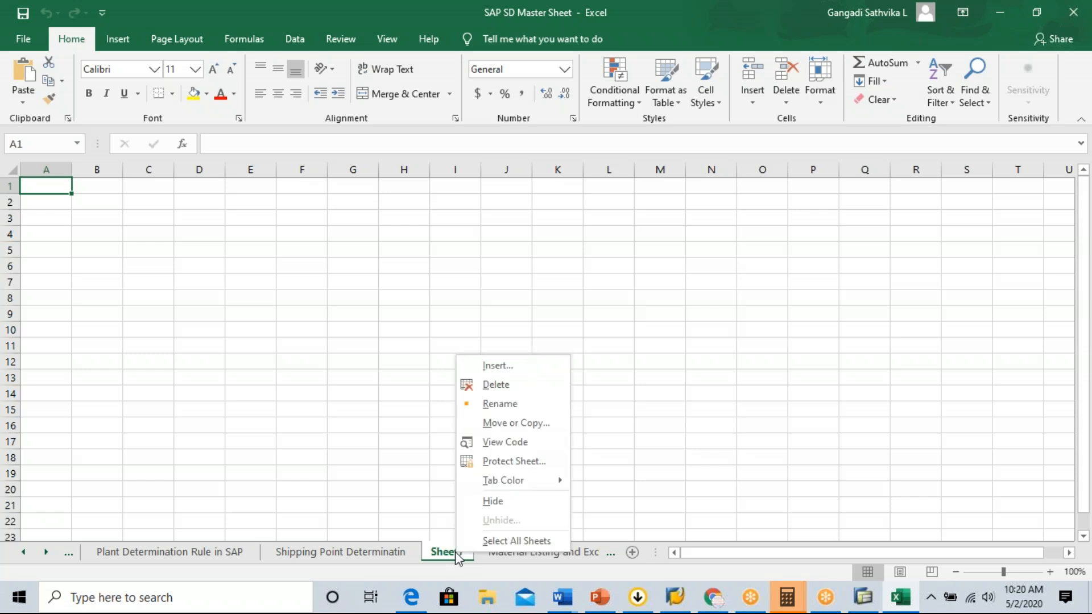
{"action": "left_click", "coordinate": [509, 402]}
{"action": "type", "text": "In"}
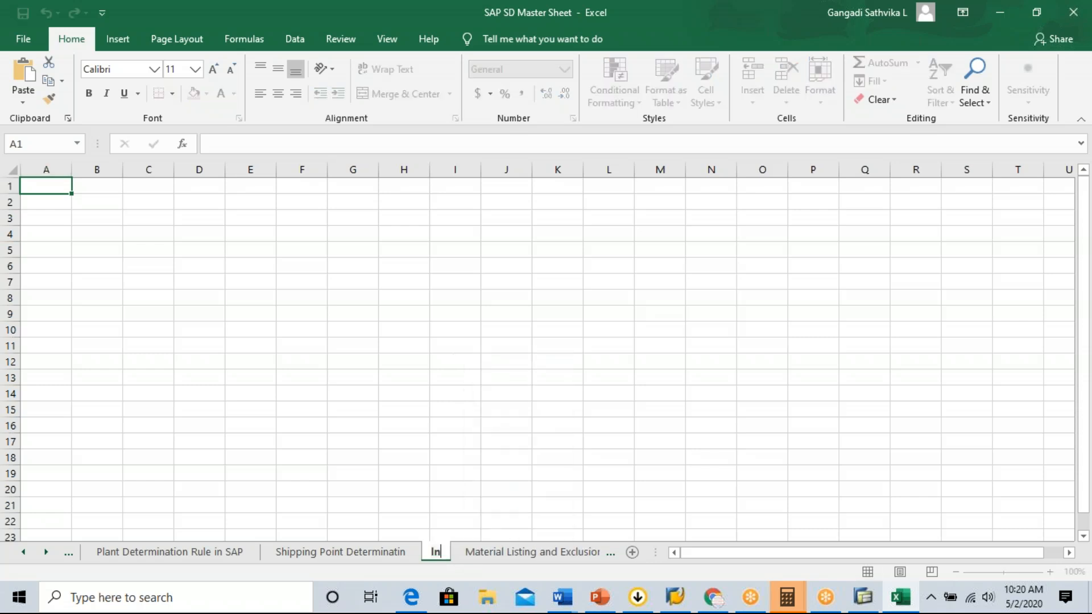
{"action": "type", "text": "complettion"}
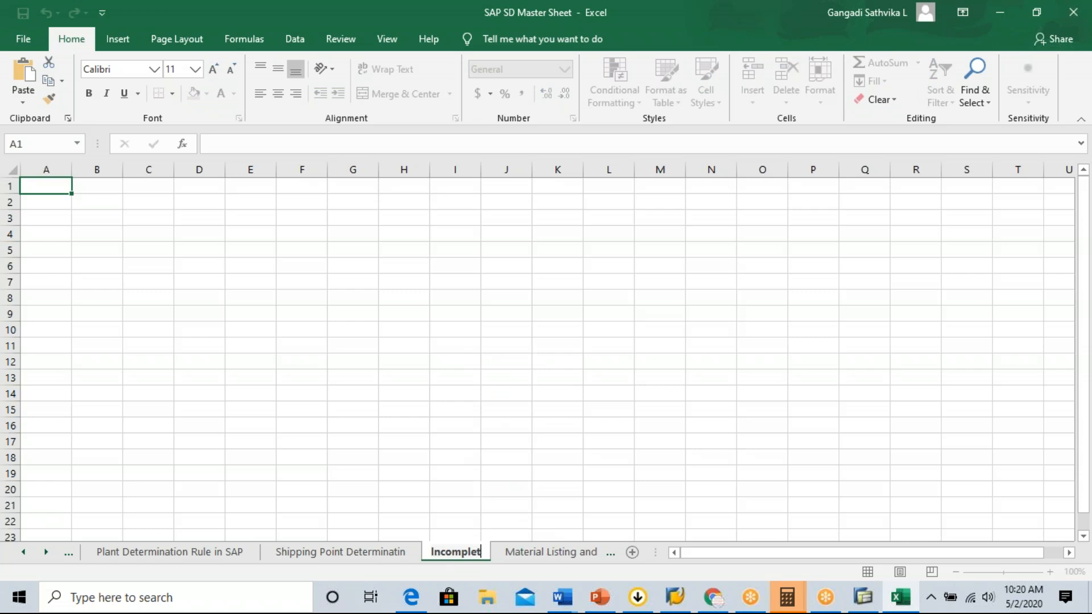
{"action": "key", "text": "BackSpace"}
{"action": "key", "text": "BackSpace"}
{"action": "key", "text": "BackSpace"}
{"action": "key", "text": "BackSpace"}
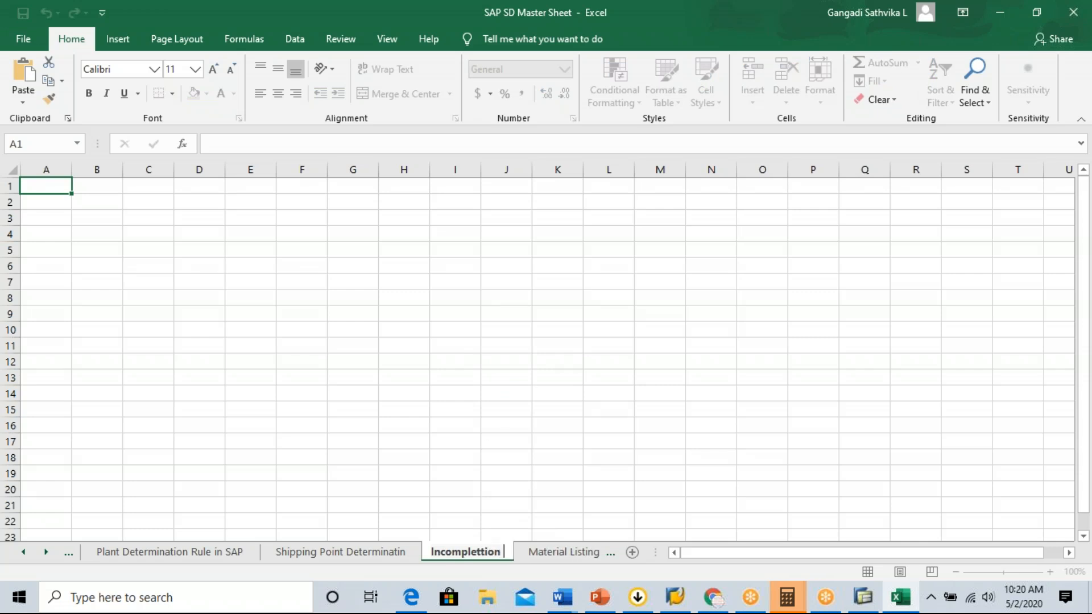
{"action": "type", "text": "ion"}
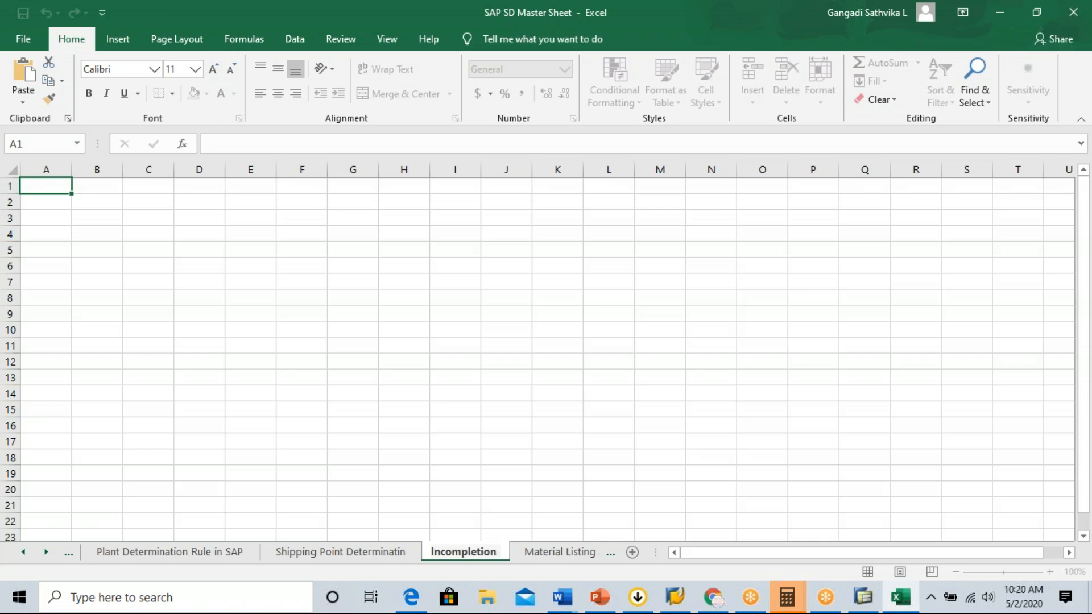
{"action": "type", "text": "2"}
{"action": "key", "text": "BackSpace"}
{"action": "key", "text": "BackSpace"}
{"action": "type", "text": "Pr"}
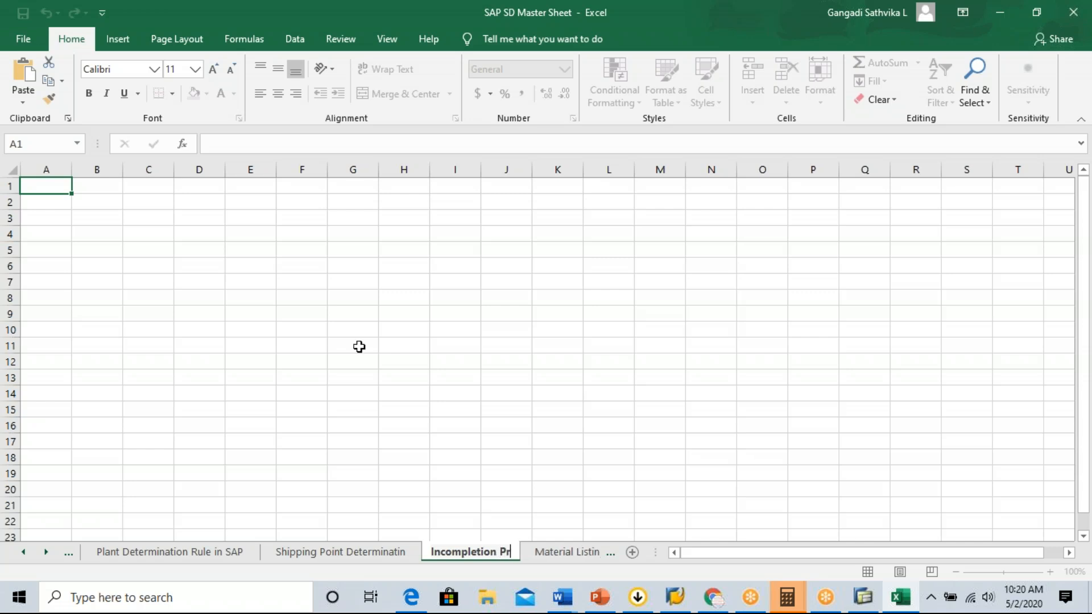
{"action": "type", "text": "ocedure"}
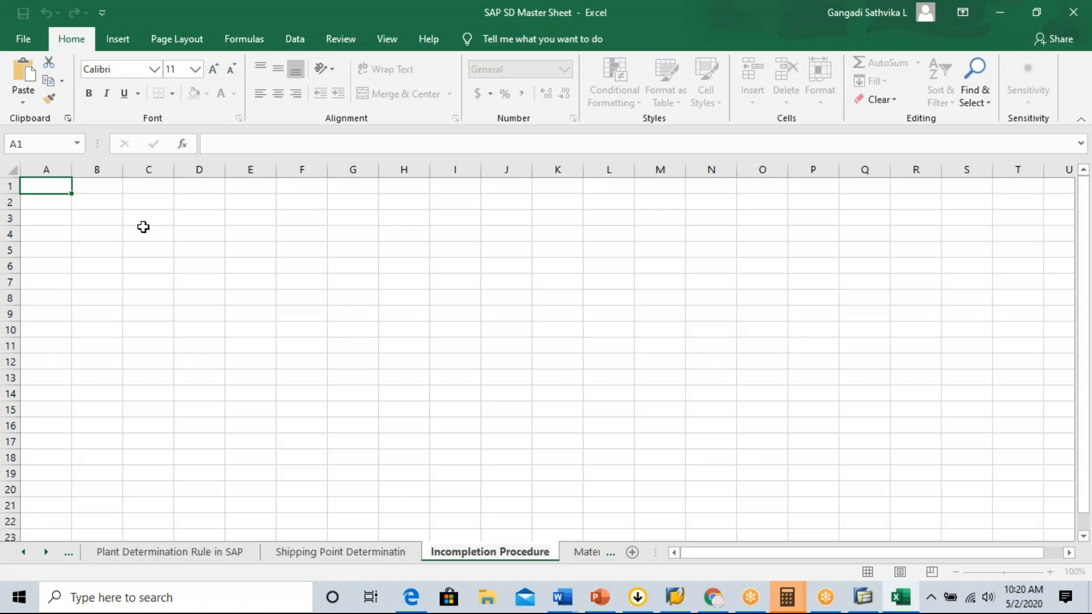
Enter the procedure code ZGBINHE in cell A2 and fit column A's width to it.
{"action": "left_click", "coordinate": [31, 206]}
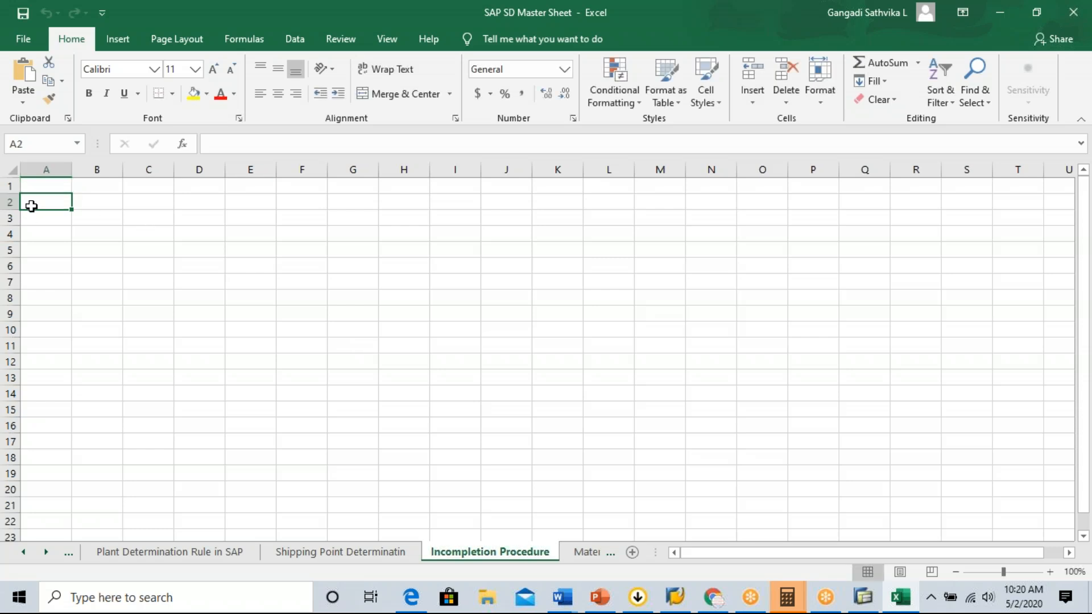
{"action": "type", "text": "Z"}
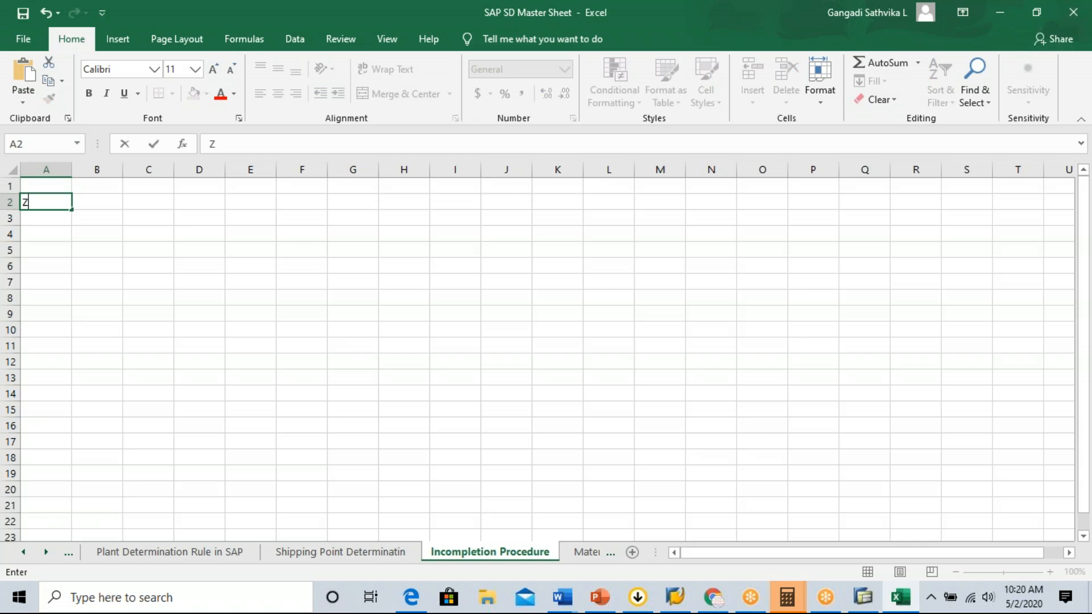
{"action": "type", "text": "GBINHE"}
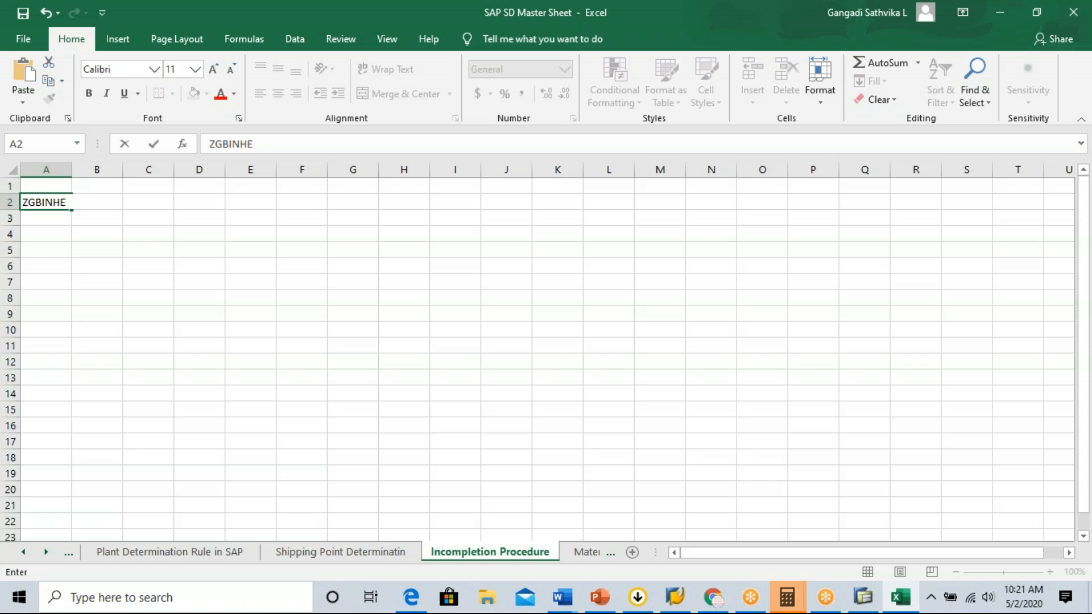
{"action": "left_click", "coordinate": [192, 267]}
{"action": "left_click_drag", "start_coordinate": [72, 169], "coordinate": [92, 196]}
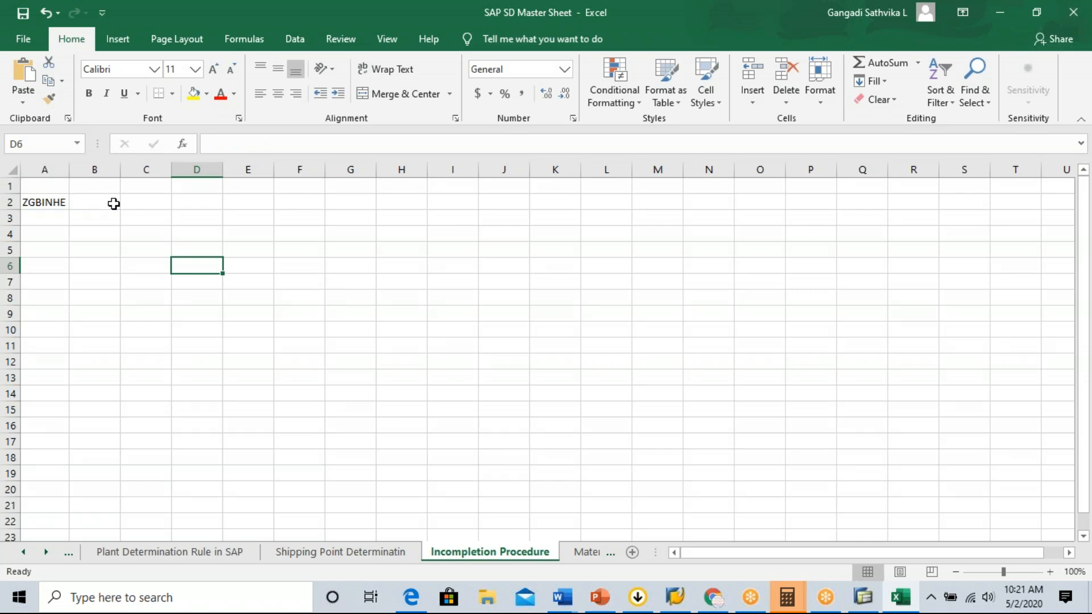
Move the procedure code ZGBINHE from cell A2 to cell B2.
{"action": "left_click", "coordinate": [110, 204]}
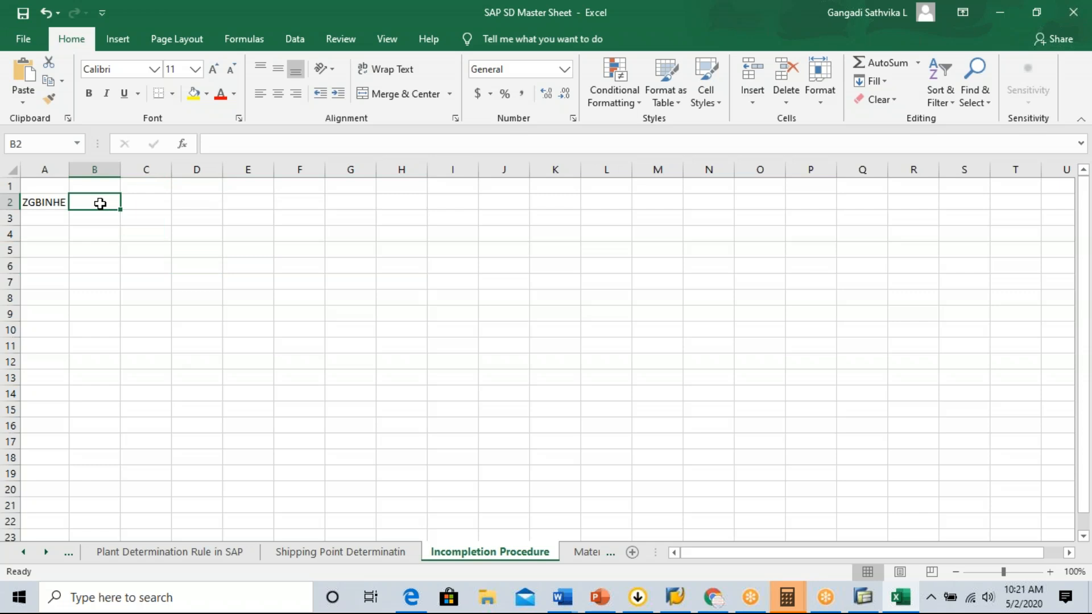
{"action": "left_click", "coordinate": [48, 202]}
{"action": "key", "text": "ctrl+c"}
{"action": "left_click", "coordinate": [107, 202]}
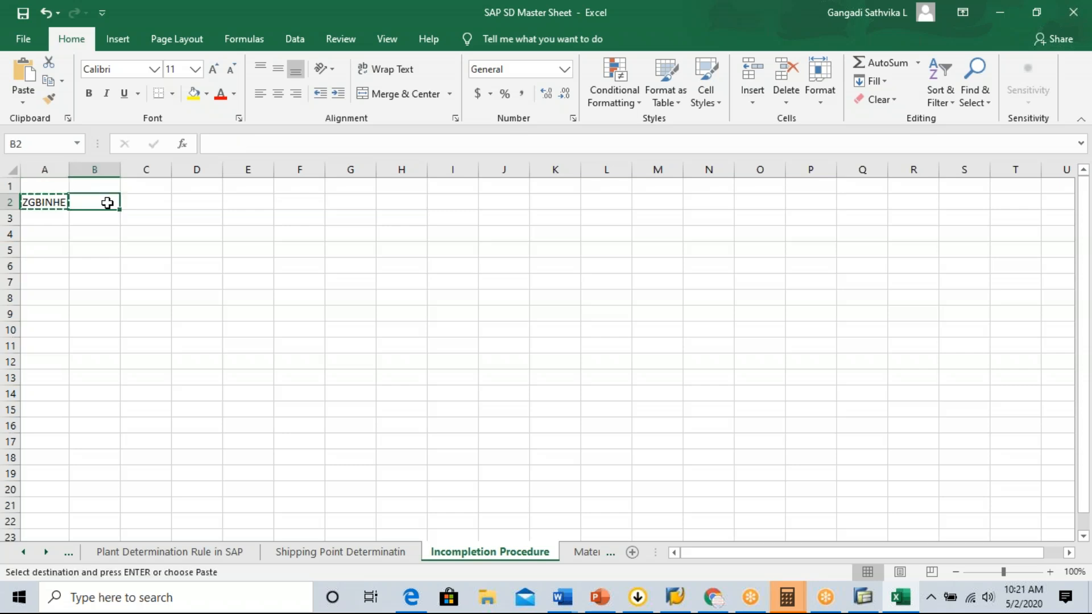
{"action": "key", "text": "ctrl+v"}
Widen column A and enter the label Incompletion Proce in cell A2.
{"action": "left_click_drag", "start_coordinate": [69, 166], "coordinate": [135, 163]}
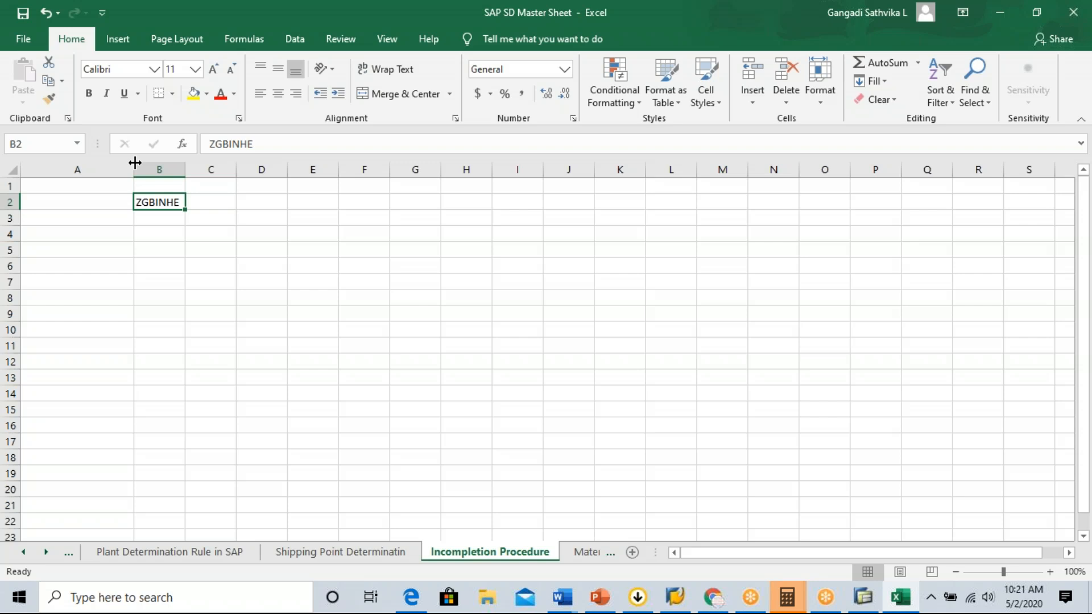
{"action": "left_click", "coordinate": [73, 202]}
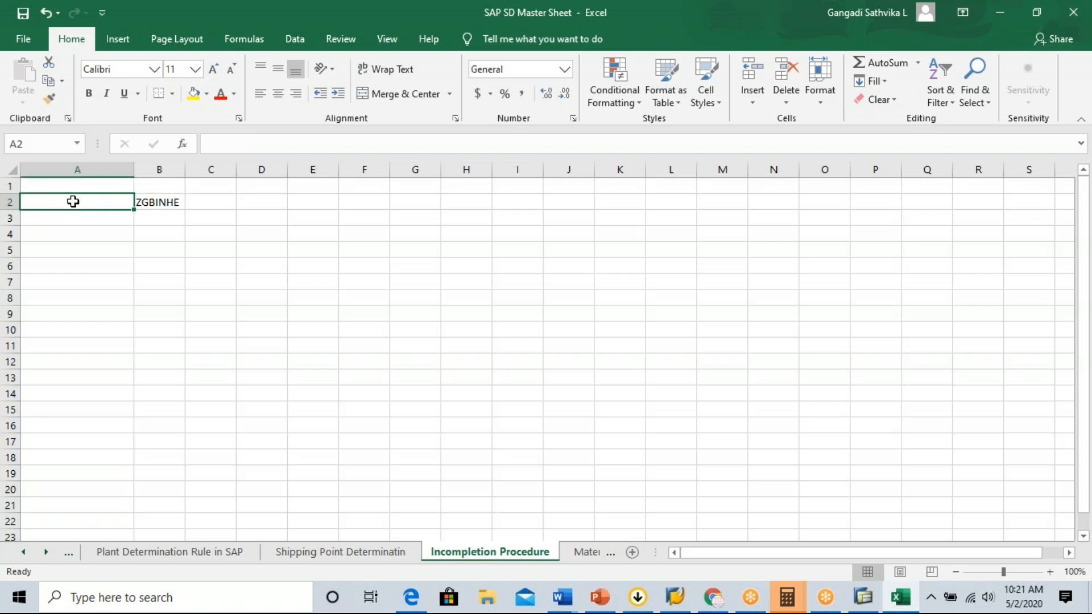
{"action": "type", "text": "Incm"}
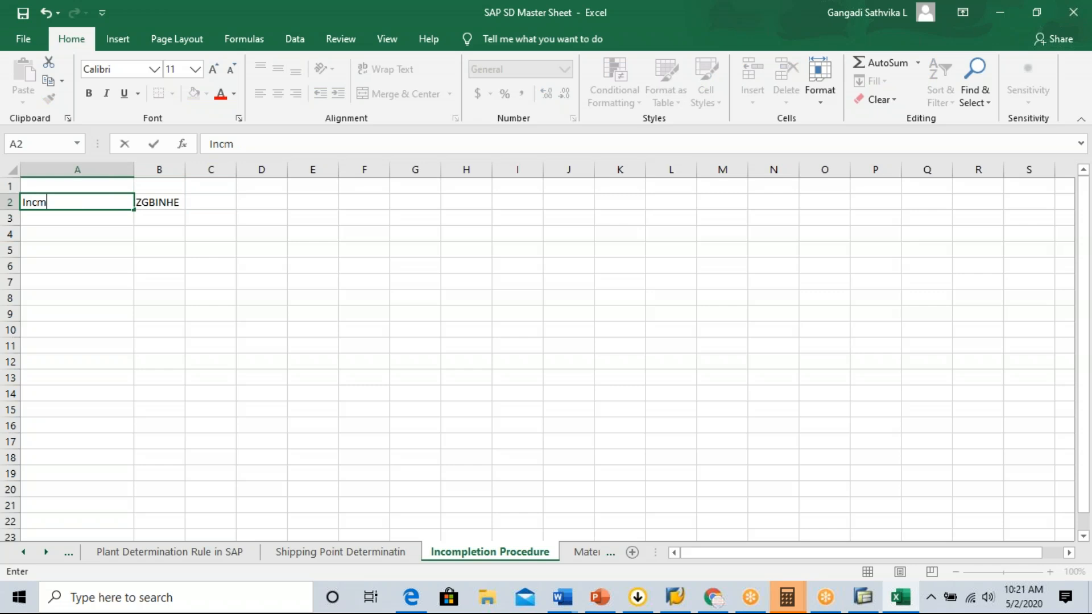
{"action": "key", "text": "BackSpace"}
{"action": "type", "text": "ompletion Proce"}
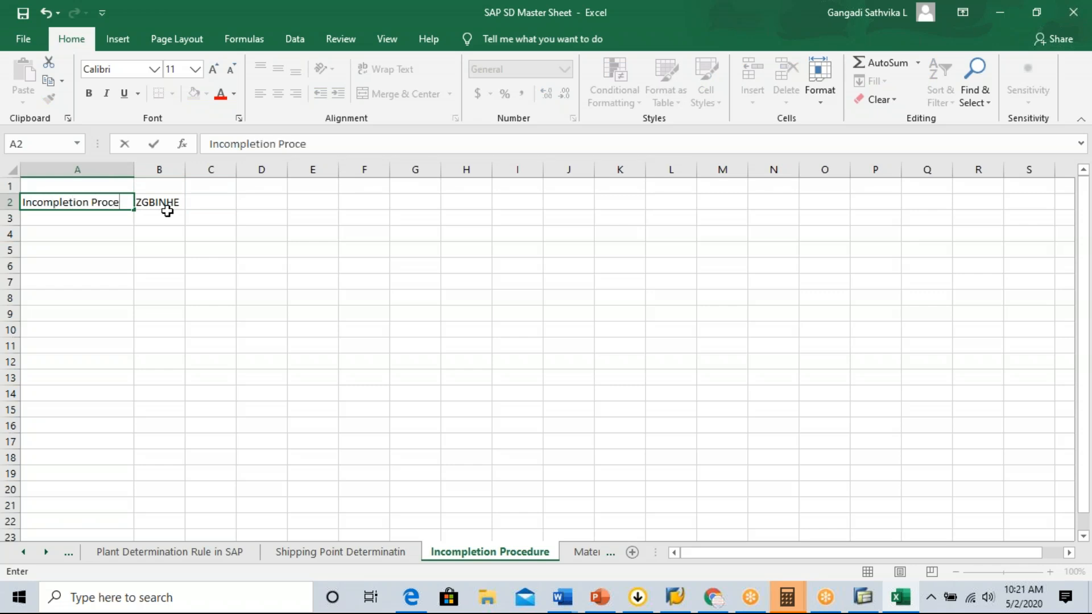
{"action": "left_click", "coordinate": [170, 203]}
Enter Payment Terms in cell B4 and fit column B's width to the text.
{"action": "double_click", "coordinate": [184, 170]}
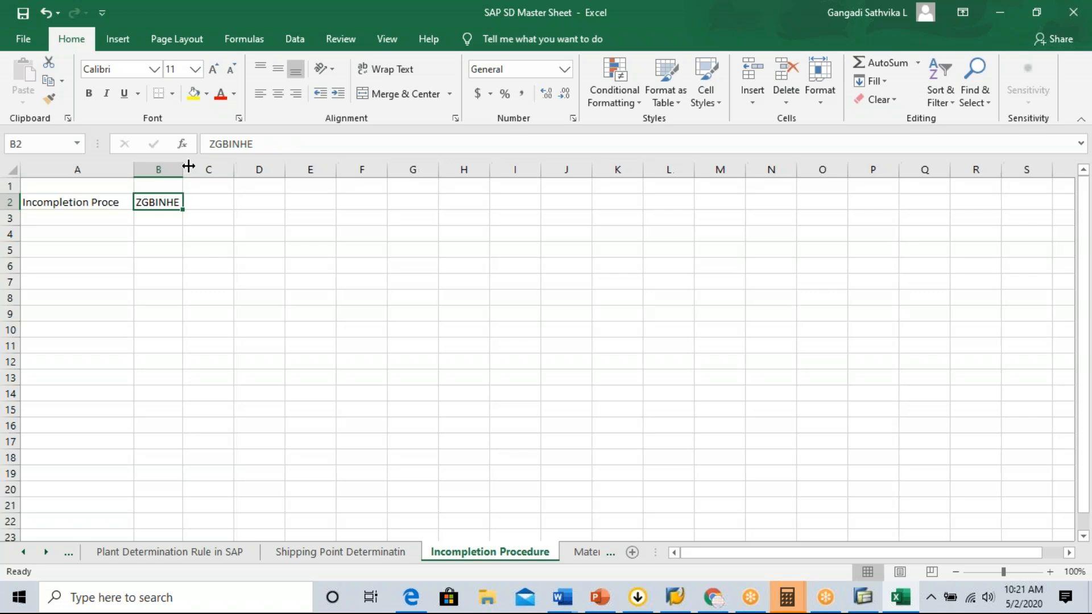
{"action": "left_click", "coordinate": [159, 234]}
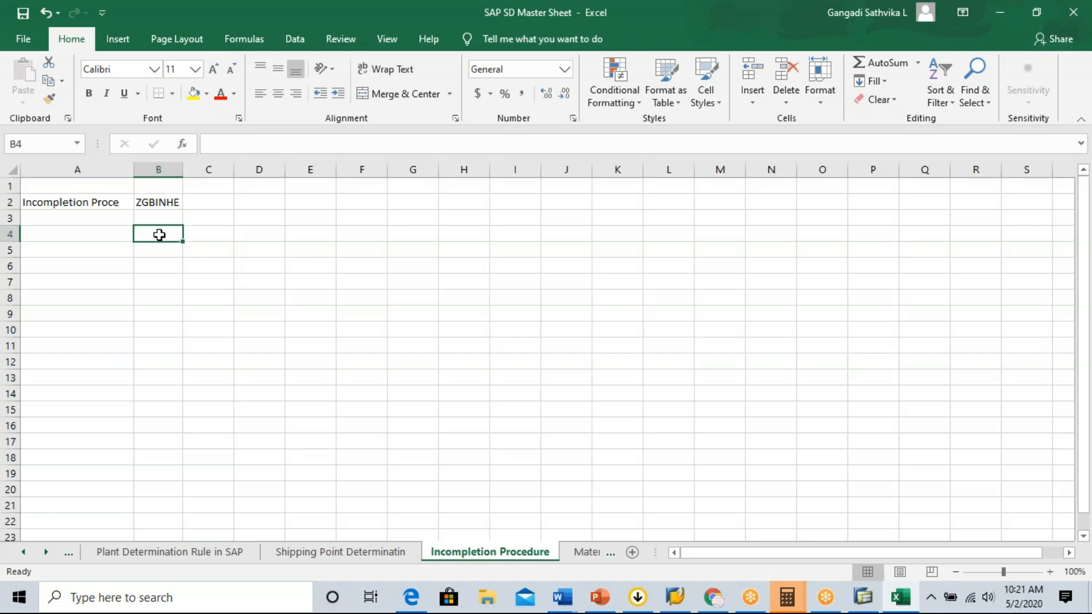
{"action": "type", "text": "Payment"}
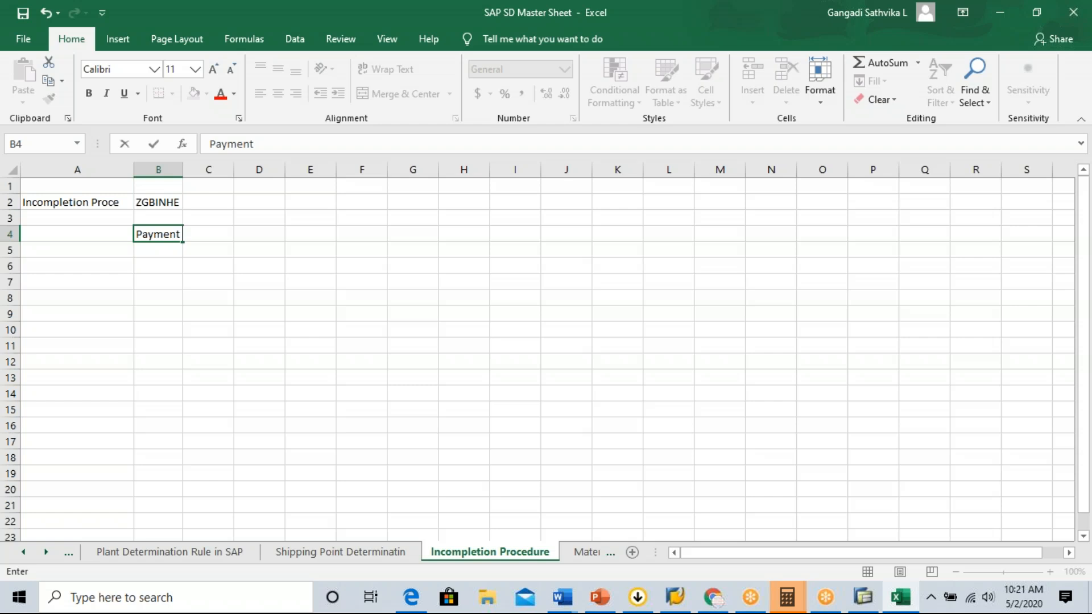
{"action": "type", "text": " Terms"}
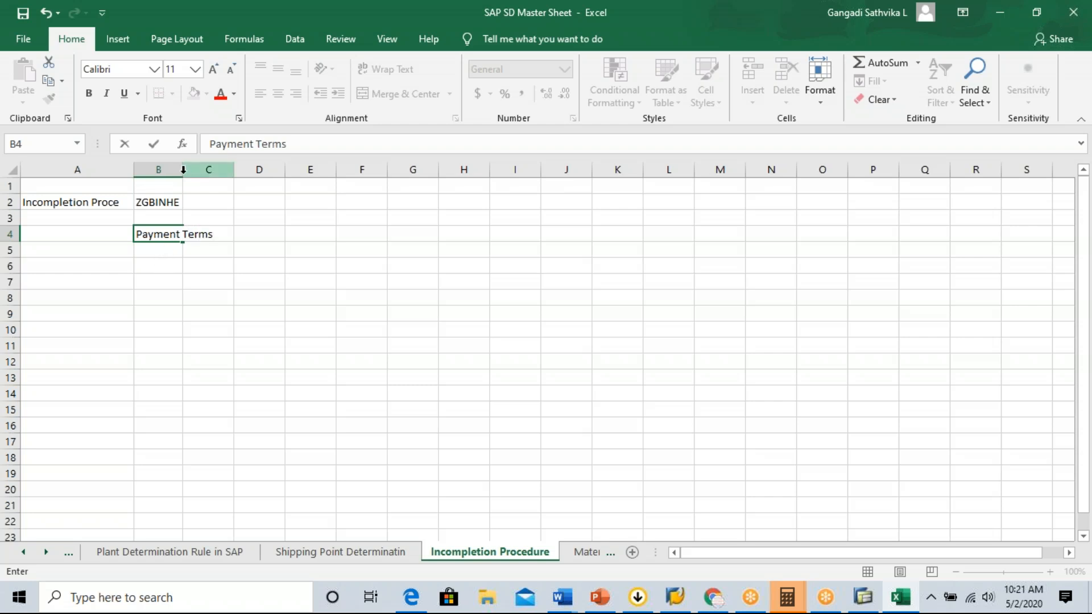
{"action": "left_click", "coordinate": [191, 170]}
{"action": "double_click", "coordinate": [183, 170]}
{"action": "left_click", "coordinate": [183, 251]}
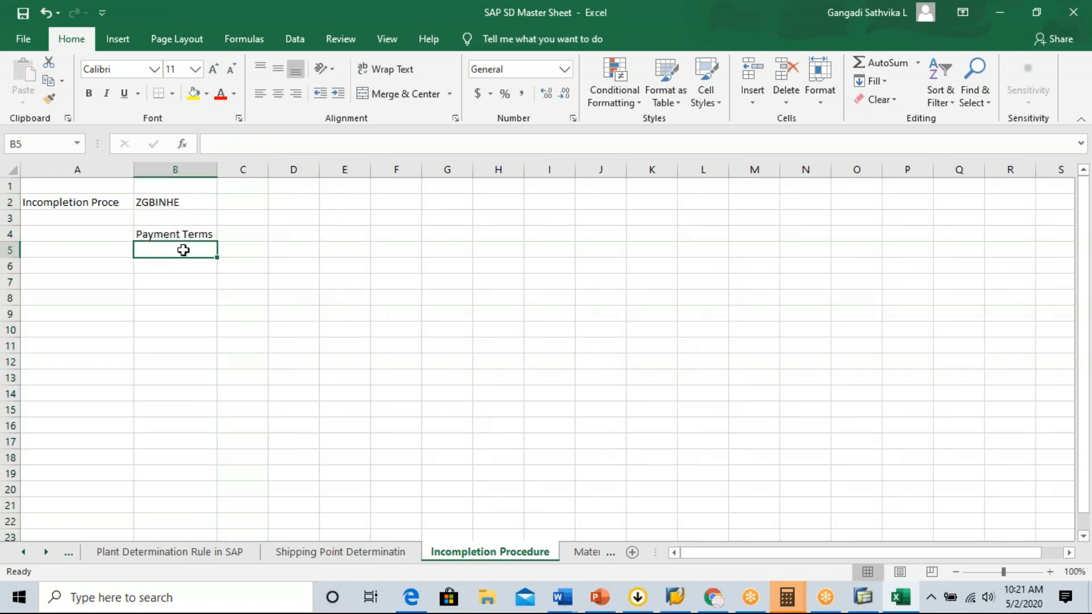
Enter Incoterm mandory in cell B5, below Payment Terms.
{"action": "type", "text": "In"}
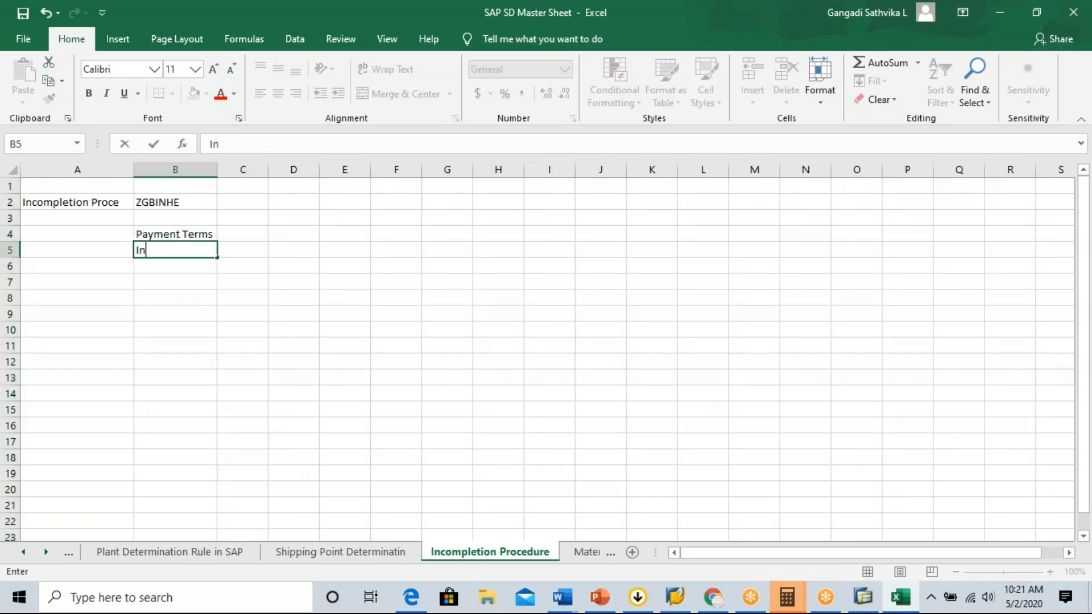
{"action": "type", "text": "coterm mandory"}
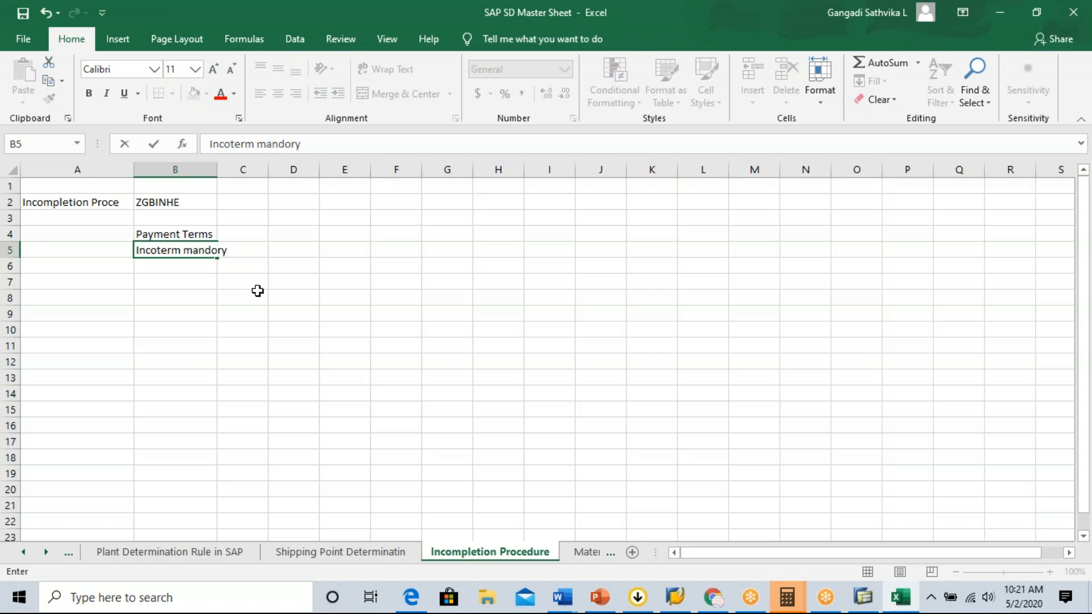
Add Sold Party in cell B6 and Shipto Party in cell B7 to complete the field list.
{"action": "left_click", "coordinate": [190, 268]}
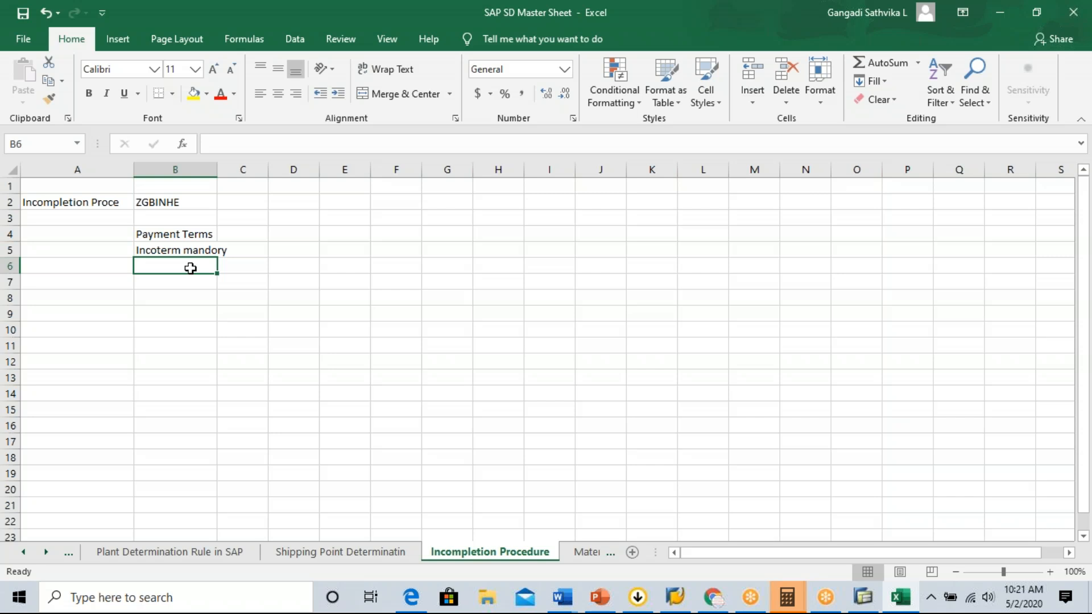
{"action": "type", "text": "Sold Party"}
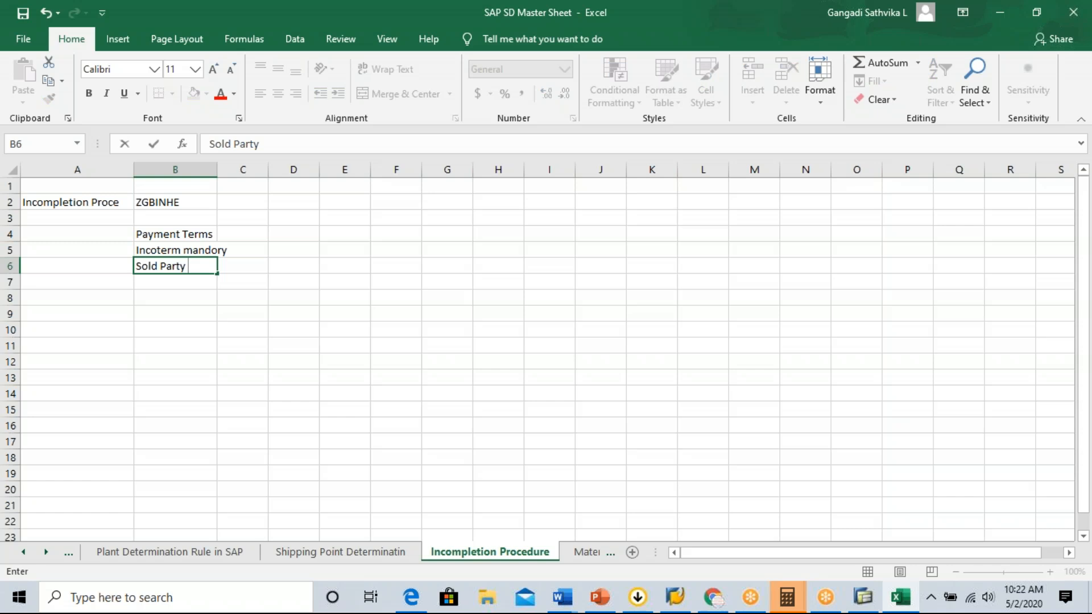
{"action": "key", "text": "Tab"}
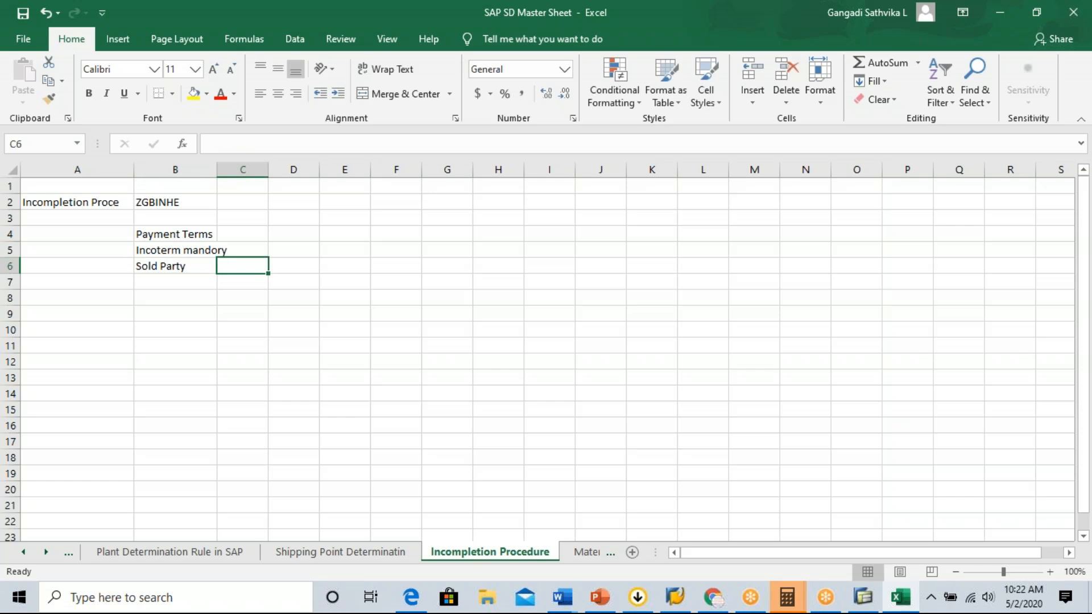
{"action": "left_click", "coordinate": [175, 281]}
{"action": "type", "text": "S"}
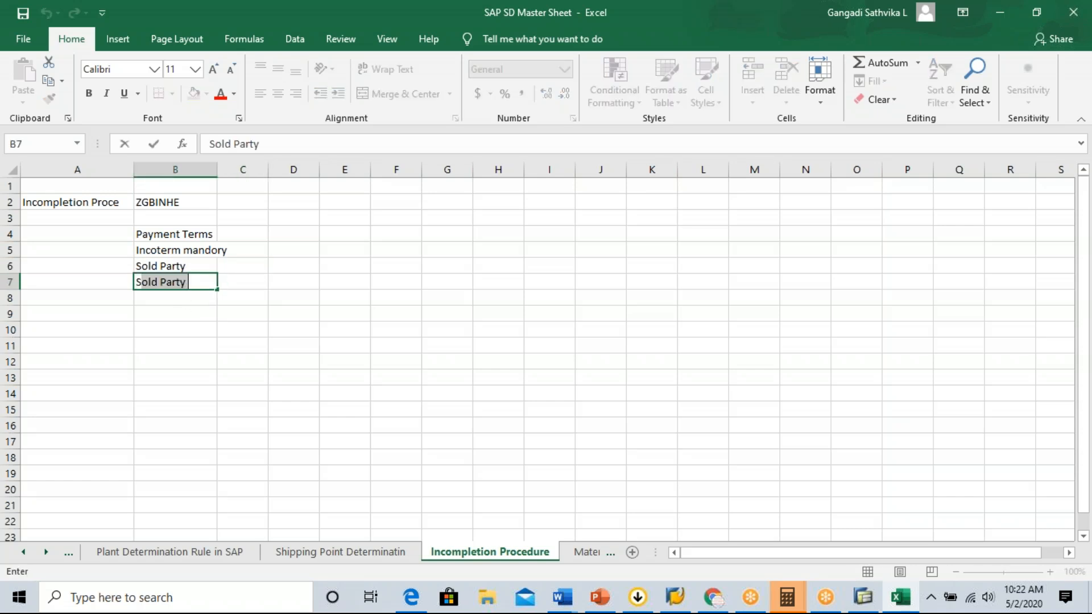
{"action": "type", "text": "hipto Party"}
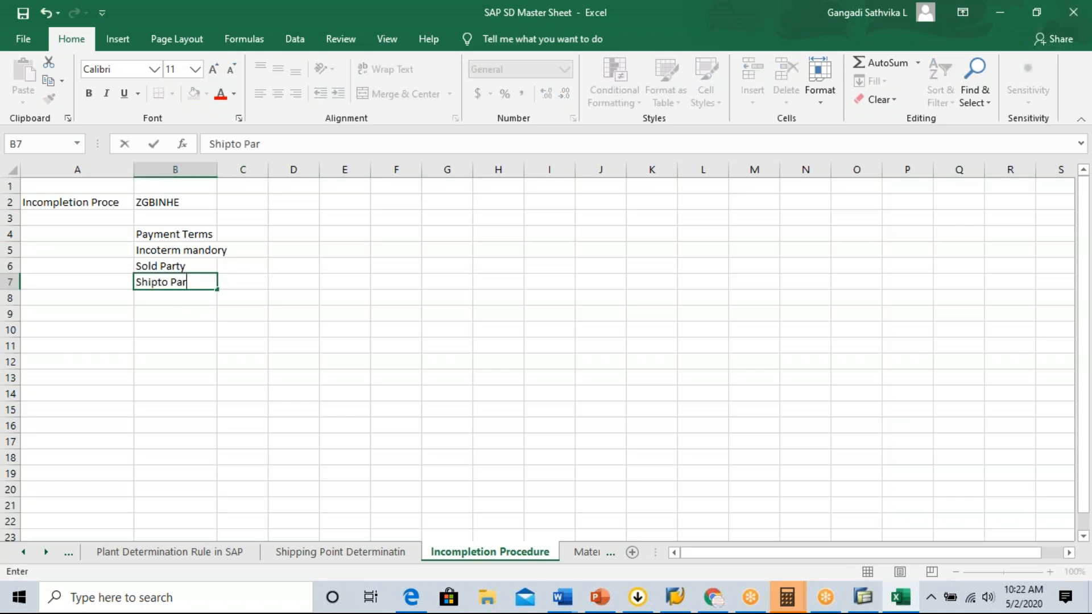
{"action": "left_click_drag", "start_coordinate": [195, 236], "coordinate": [197, 284]}
{"action": "left_click", "coordinate": [180, 343]}
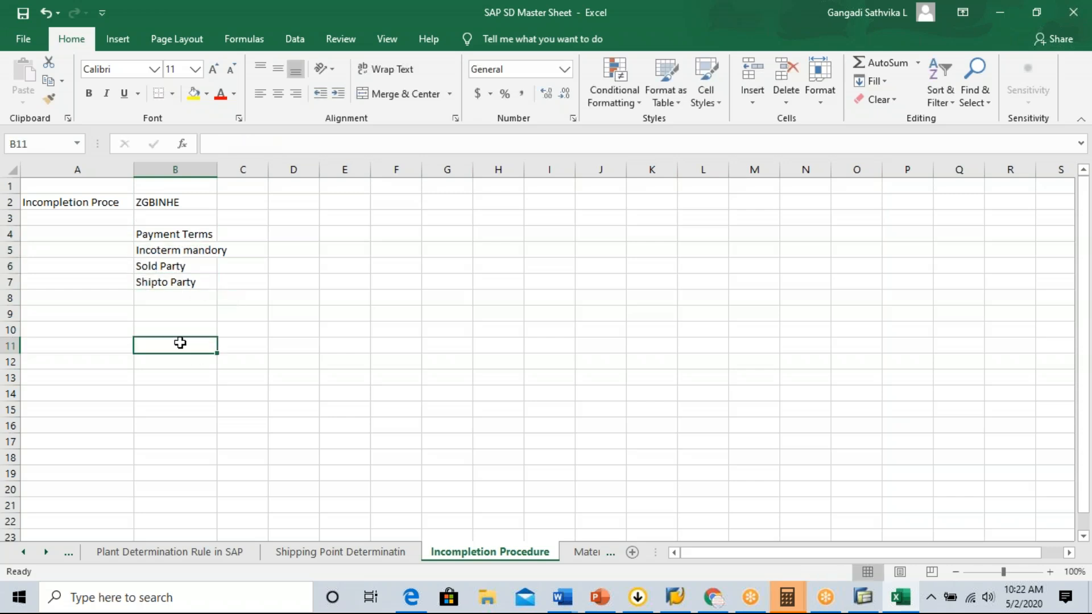
Enter the sales document type GBOR in cell E2, on the same row as ZGBINHE.
{"action": "left_click", "coordinate": [162, 203]}
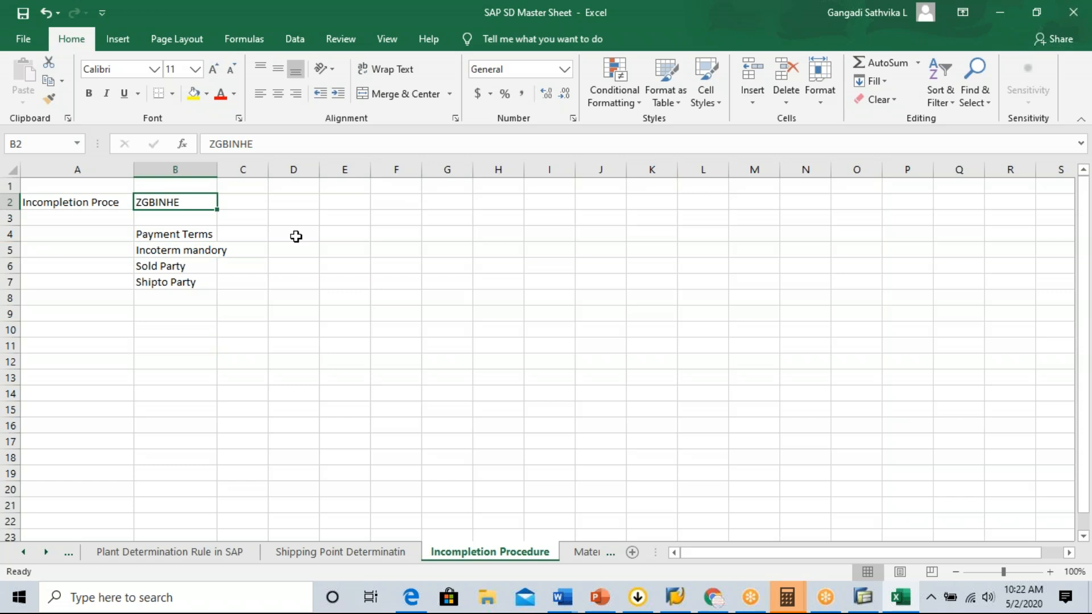
{"action": "left_click", "coordinate": [357, 205]}
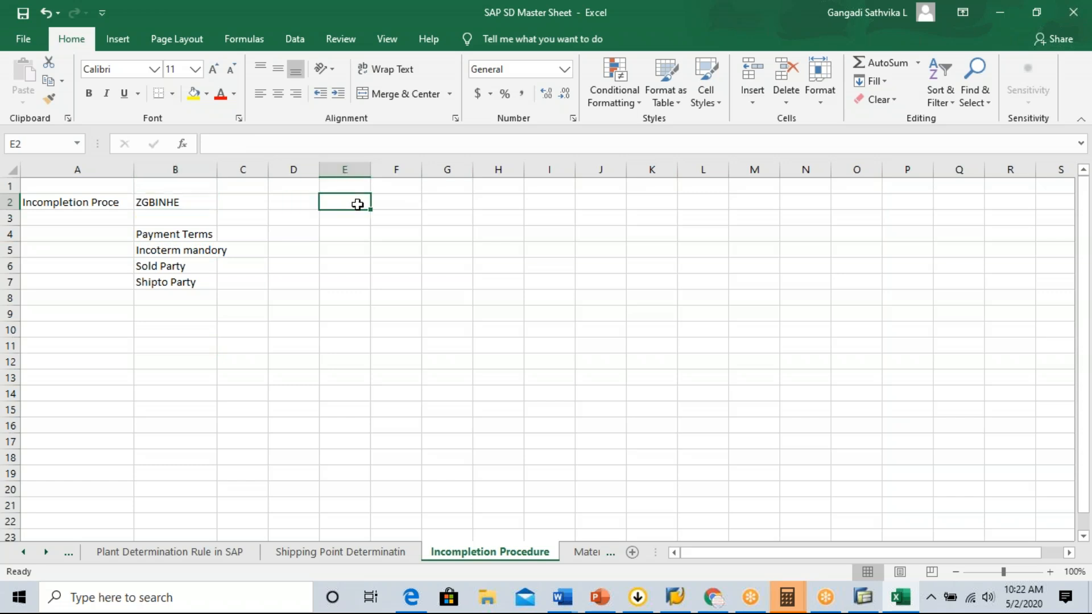
{"action": "type", "text": "2"}
{"action": "key", "text": "BackSpace"}
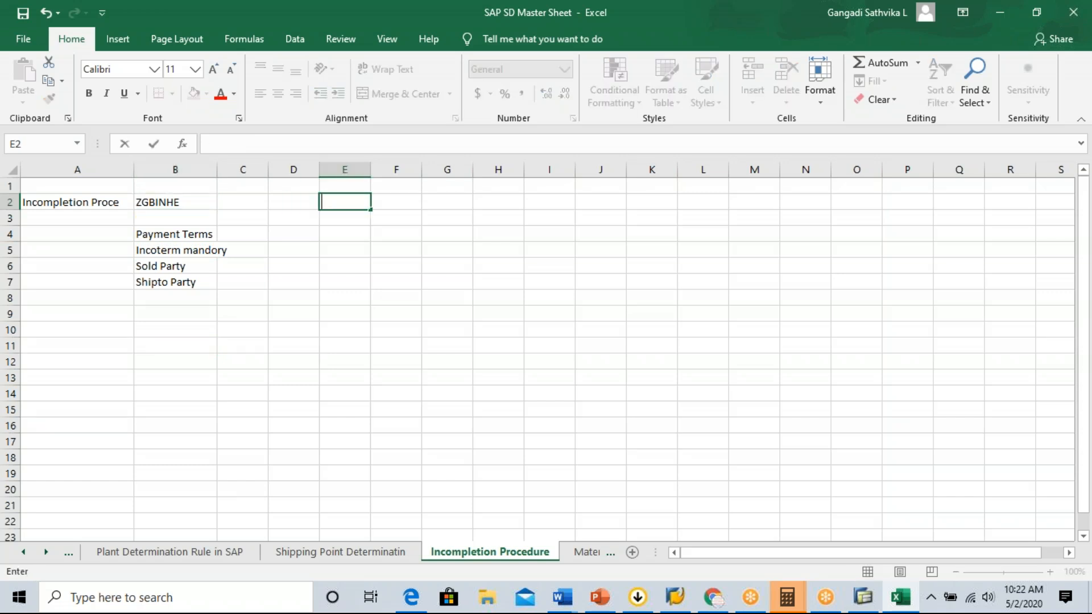
{"action": "type", "text": "GBOR"}
{"action": "left_click", "coordinate": [356, 232]}
{"action": "left_click", "coordinate": [351, 202]}
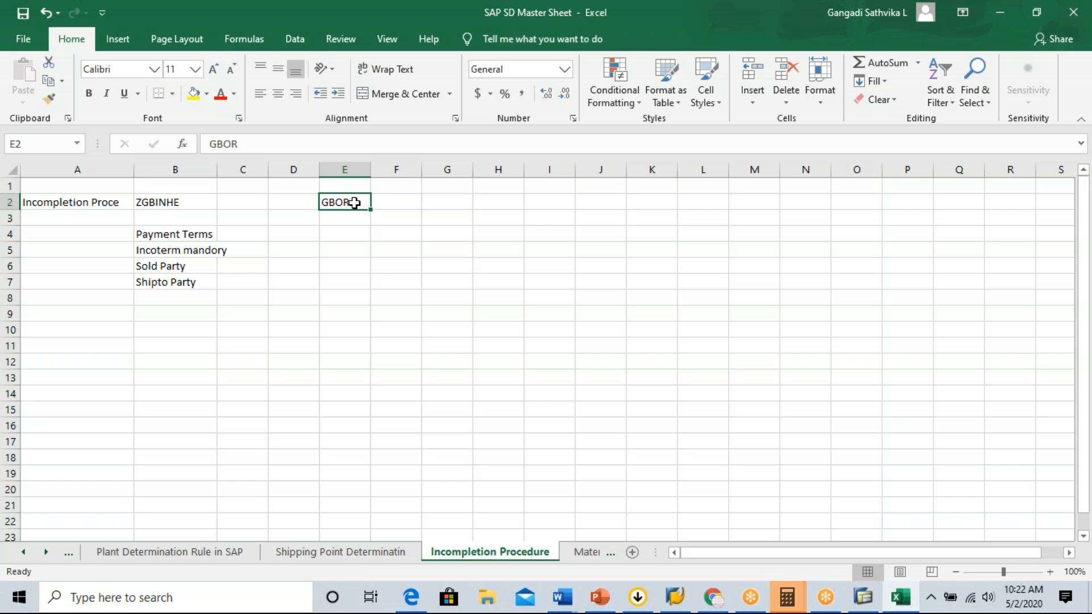
Label the GBOR entry by entering S.Doc Type in cell D2.
{"action": "left_click", "coordinate": [296, 202]}
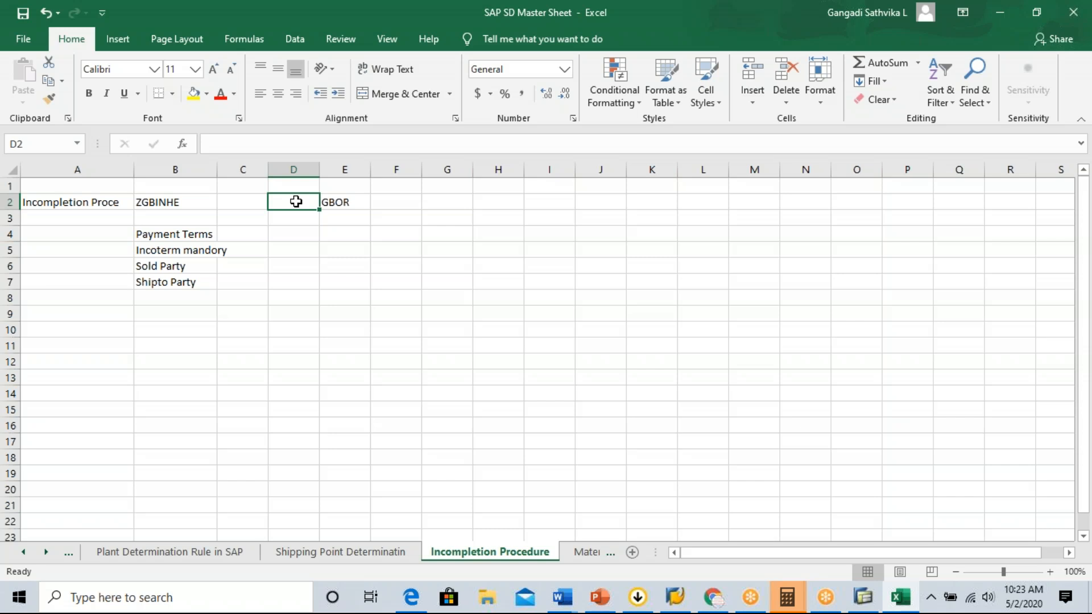
{"action": "type", "text": "S.Doc TYpe"}
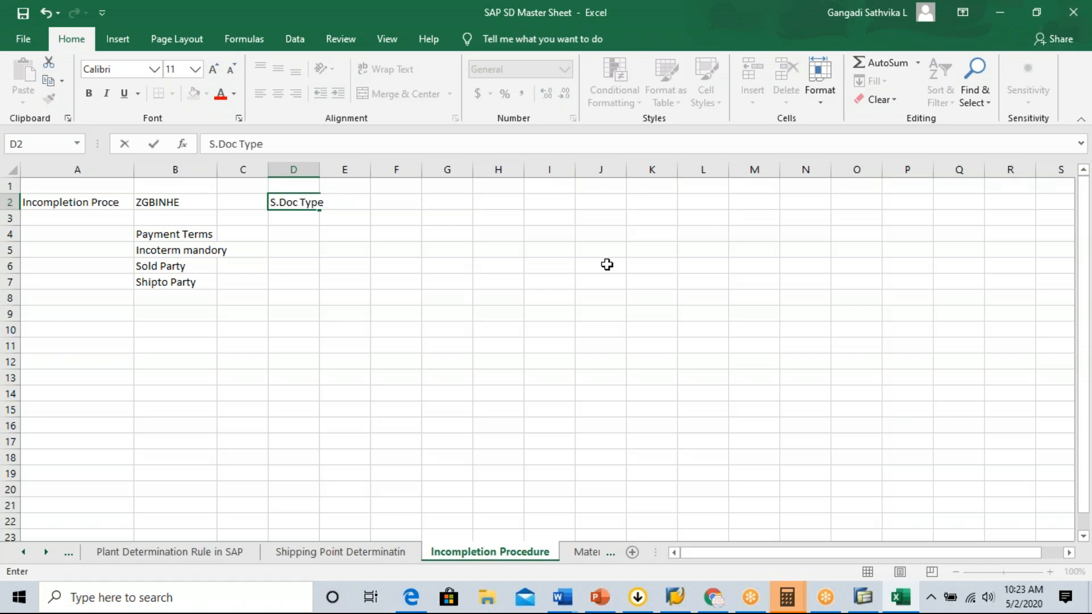
{"action": "key", "text": "alt+Tab"}
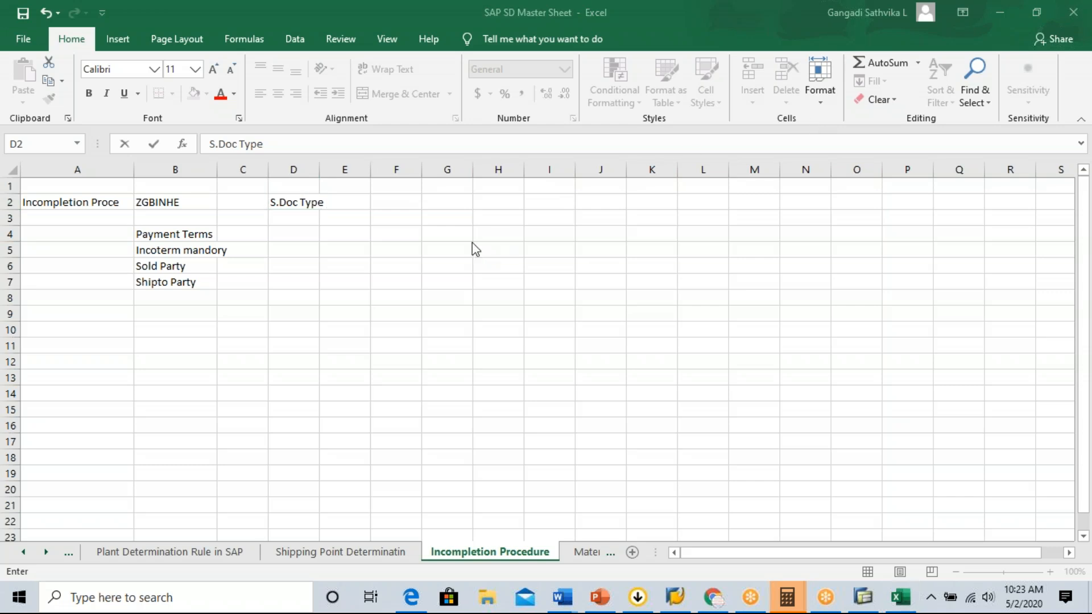
Start a second procedure block with Incompletion Proce in cell A10 and the code ZGBINIT in cell B10.
{"action": "left_click", "coordinate": [50, 332]}
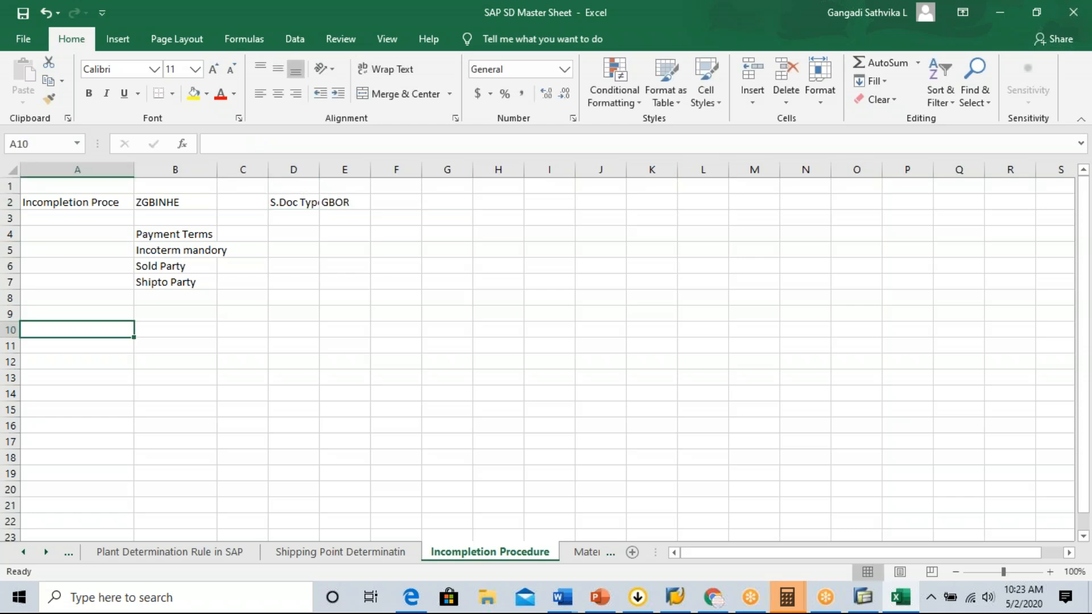
{"action": "type", "text": "I"}
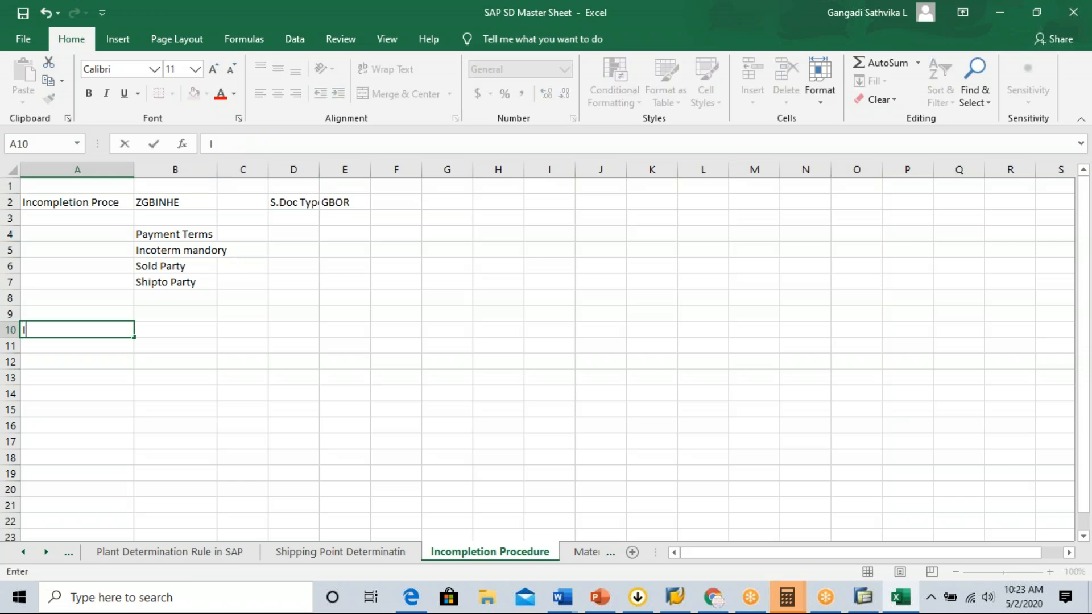
{"action": "type", "text": "ncompletion Proce"}
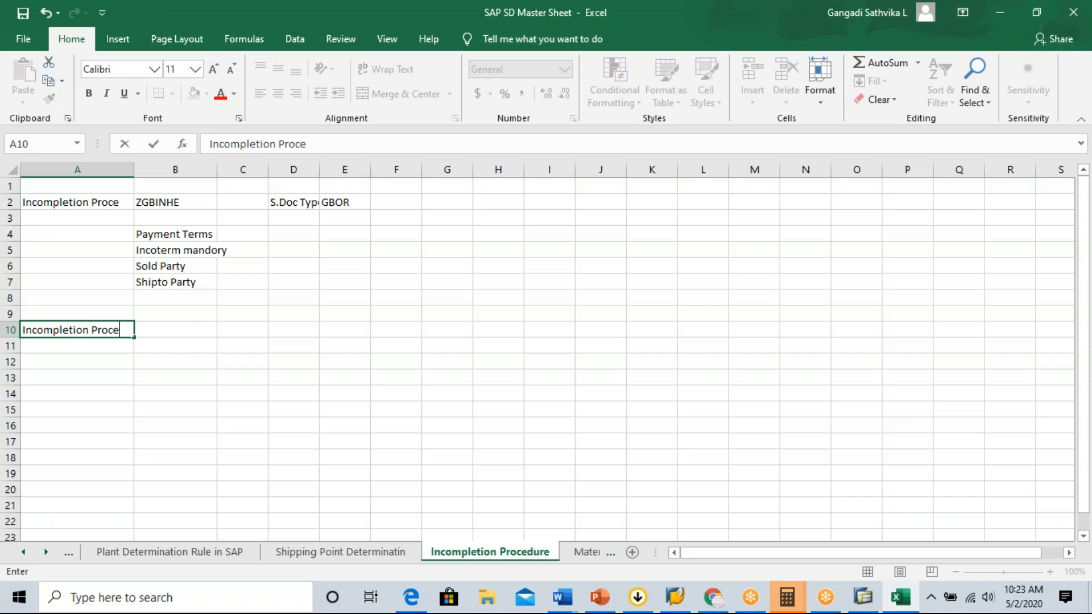
{"action": "left_click", "coordinate": [167, 331]}
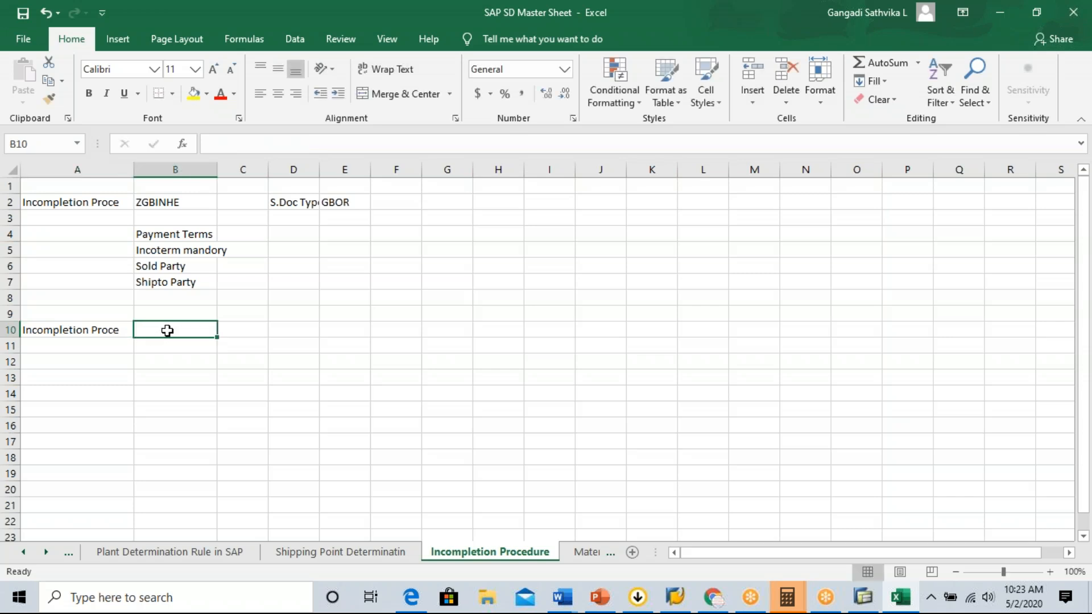
{"action": "type", "text": "ZGB"}
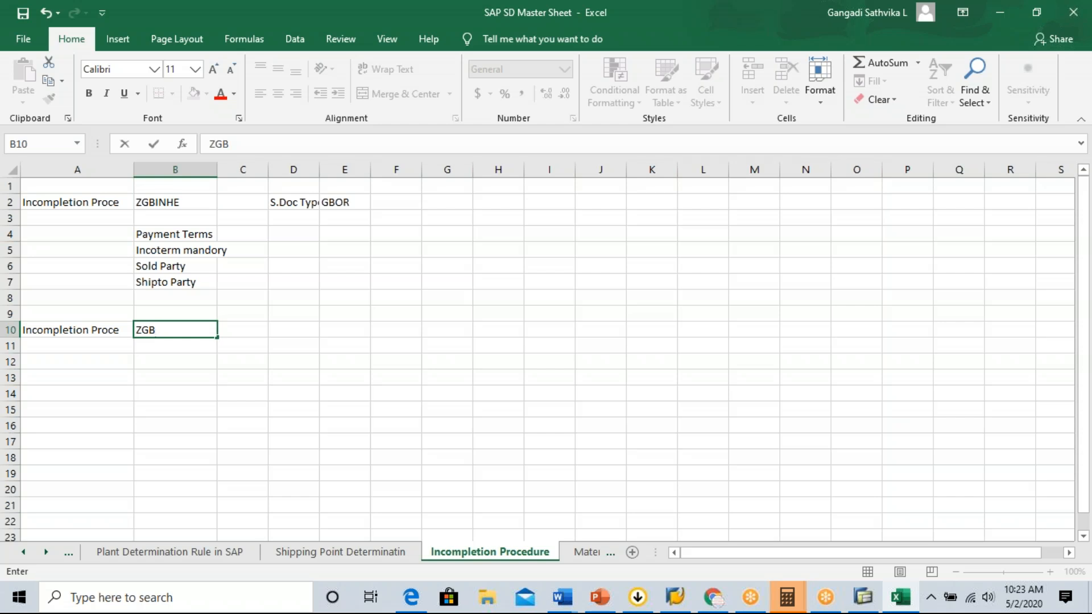
{"action": "type", "text": "INIT"}
{"action": "left_click", "coordinate": [163, 351]}
Enter Quantity in cell B12 as the first mandatory field of the ZGBINIT procedure.
{"action": "left_click", "coordinate": [169, 360]}
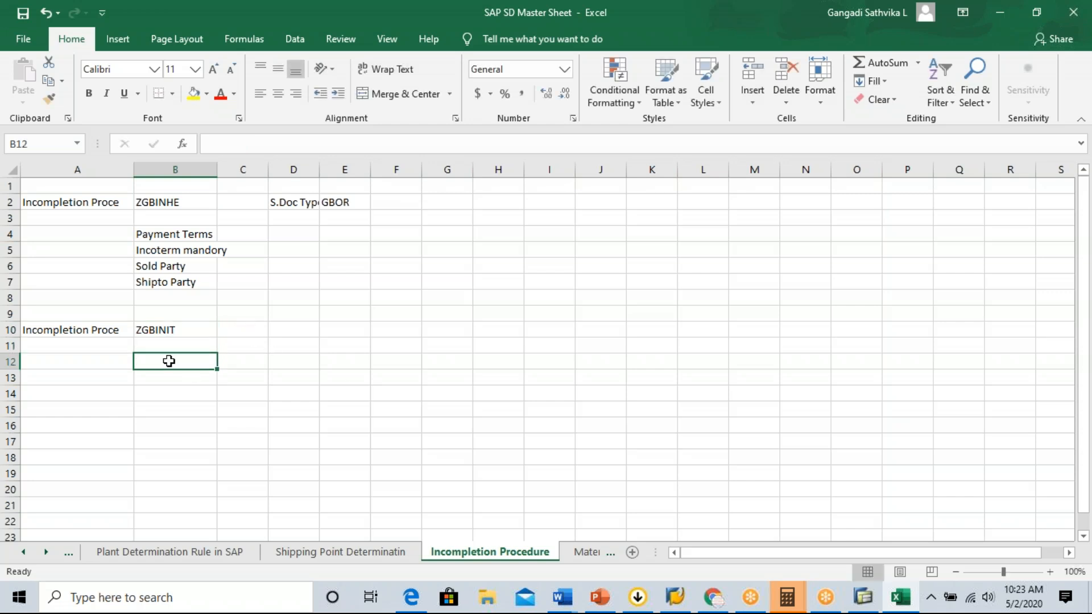
{"action": "type", "text": "Qua"}
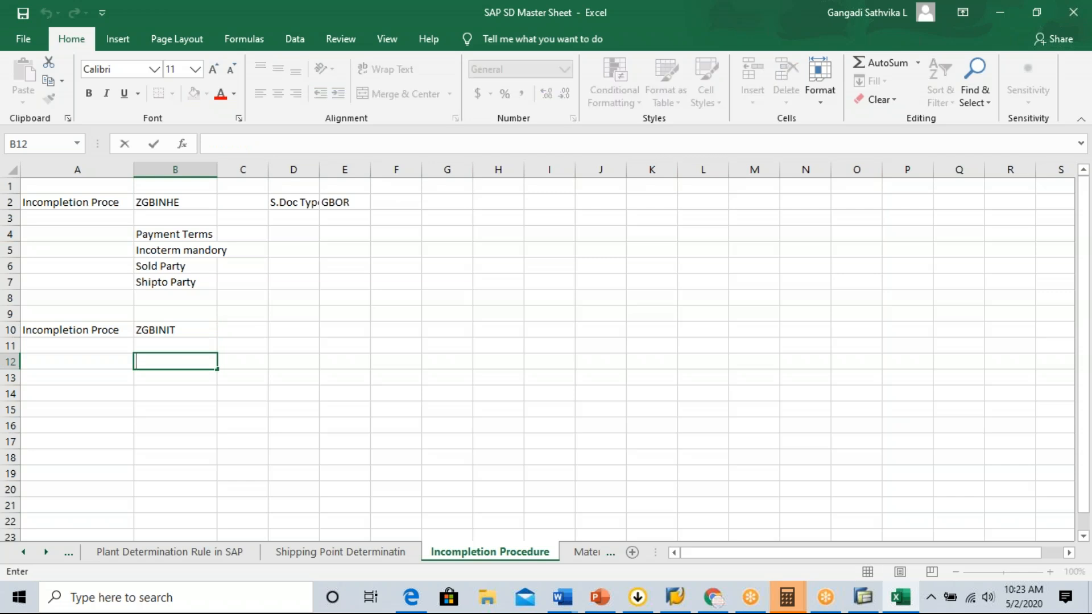
{"action": "type", "text": "ntity"}
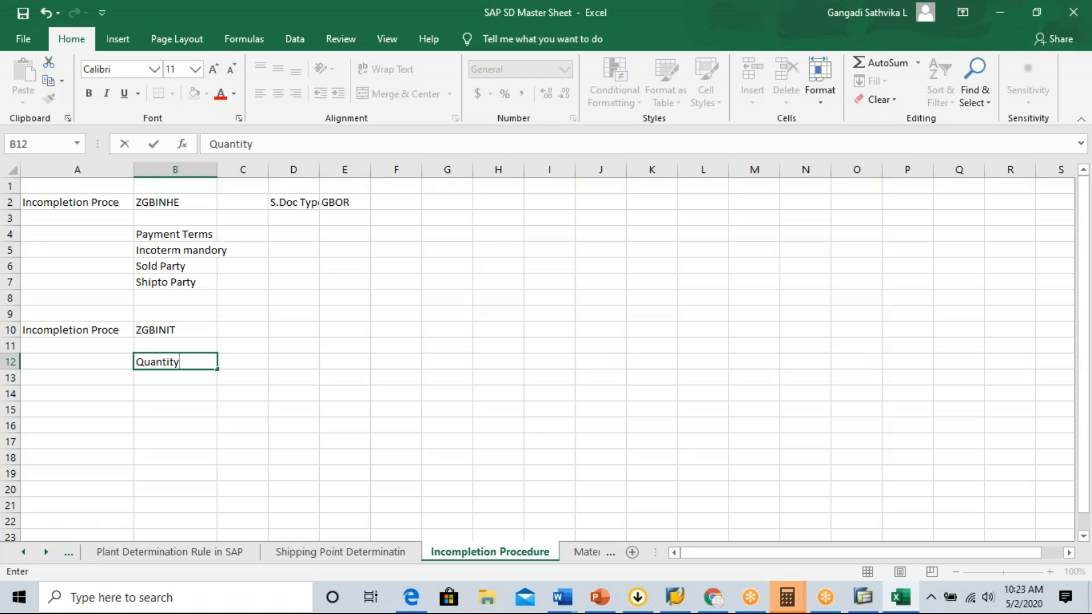
{"action": "key", "text": "Return"}
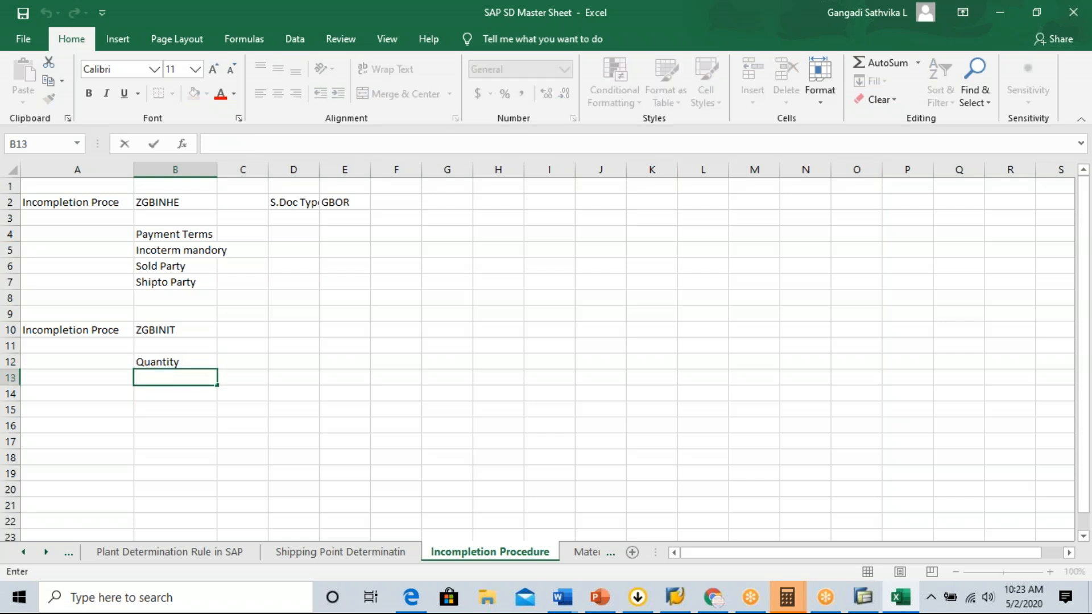
Enter Shipping Point in cell B13, below Quantity.
{"action": "type", "text": "Shipping Point"}
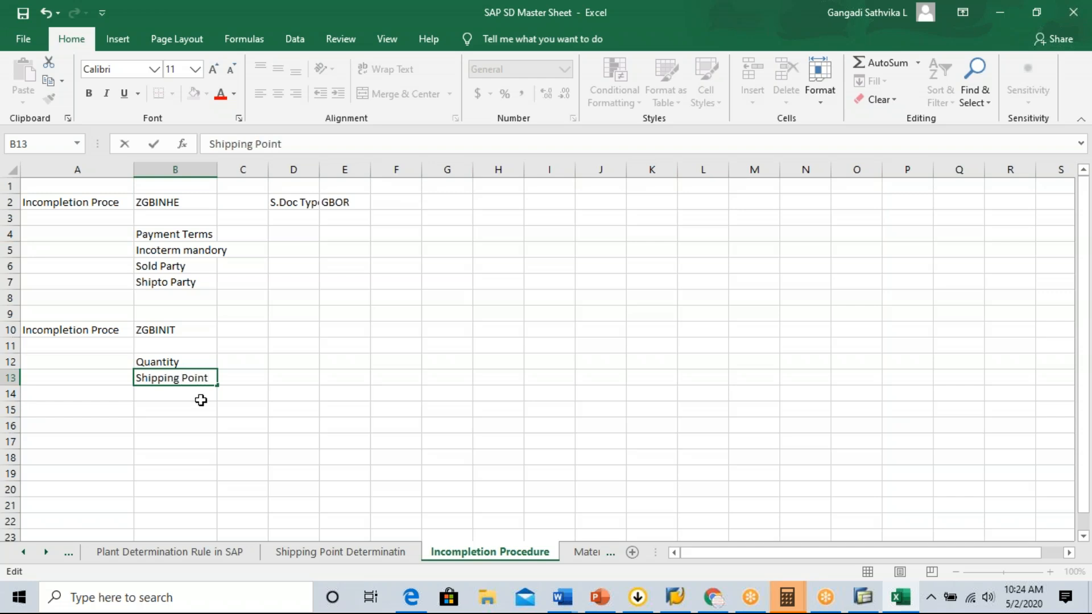
Enter Plant in cell B14 to complete the field list of the ZGBINIT procedure.
{"action": "left_click", "coordinate": [189, 393]}
{"action": "type", "text": "lan"}
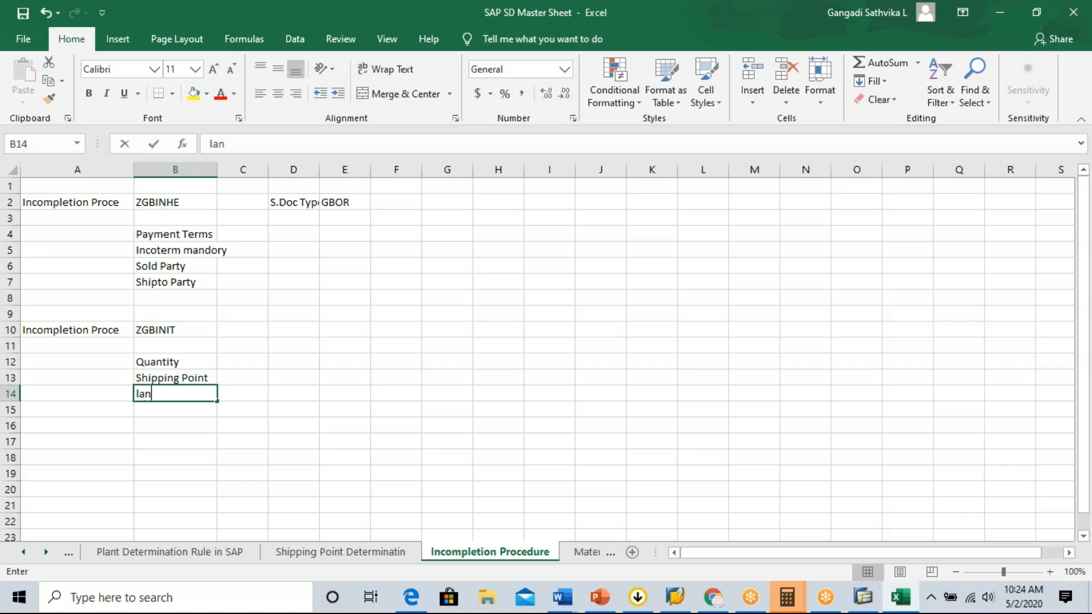
{"action": "key", "text": "BackSpace"}
{"action": "key", "text": "BackSpace"}
{"action": "key", "text": "BackSpace"}
{"action": "type", "text": "Plant"}
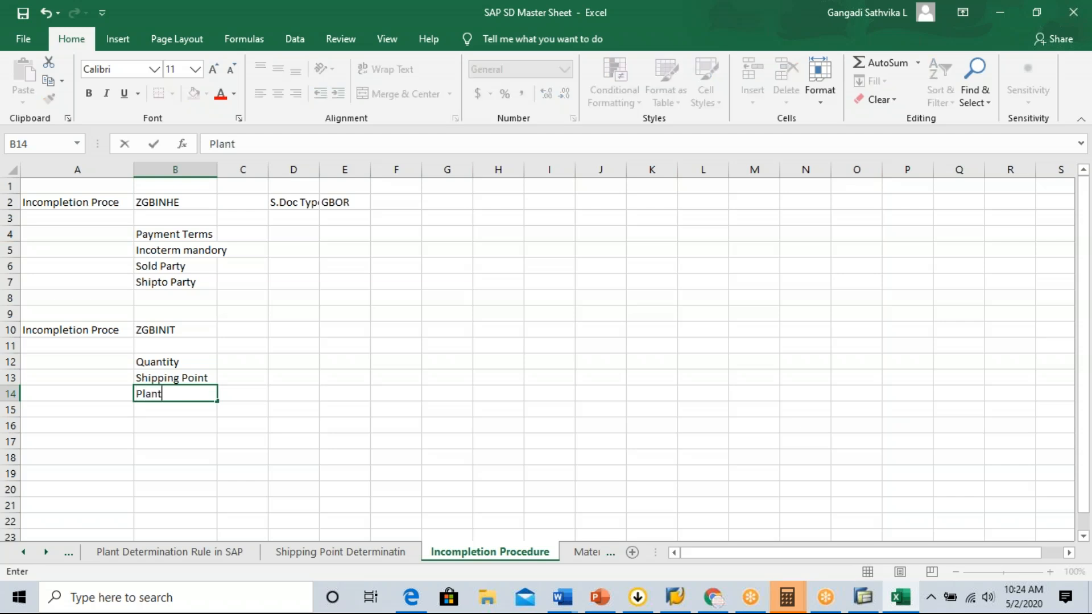
{"action": "left_click", "coordinate": [177, 411]}
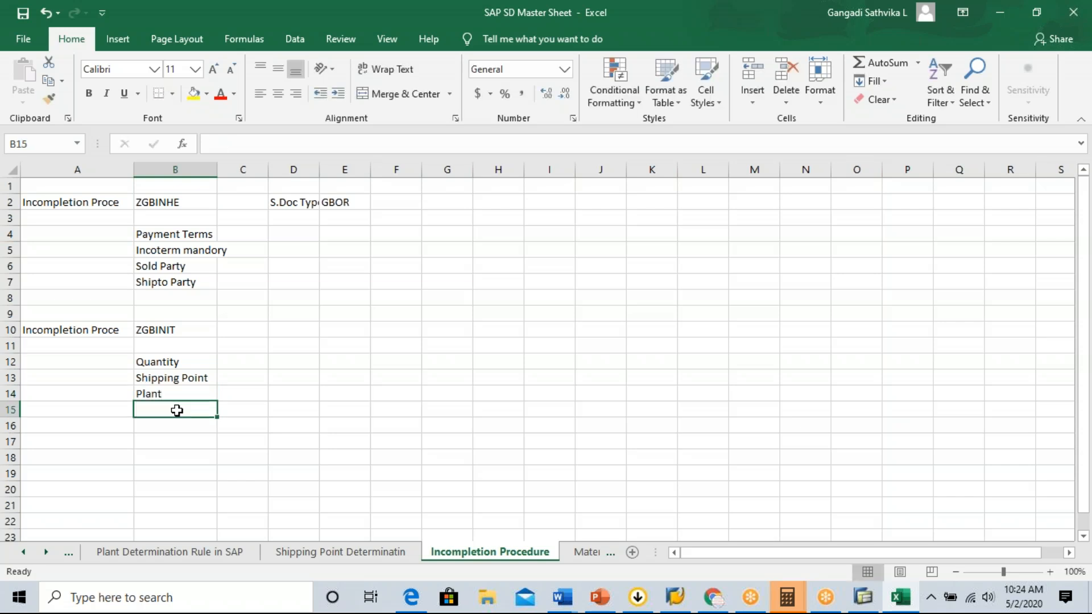
{"action": "left_click_drag", "start_coordinate": [176, 361], "coordinate": [179, 392]}
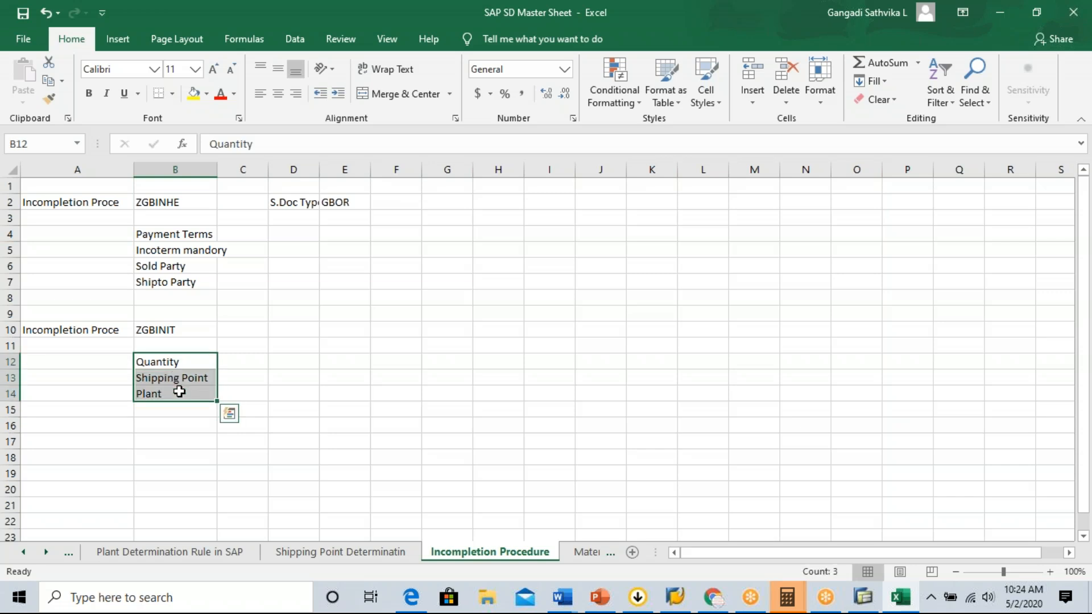
Mark the four ZGBINHE fields as mandatory with an X in each of cells C4 to C7.
{"action": "left_click", "coordinate": [243, 233]}
{"action": "type", "text": "X"}
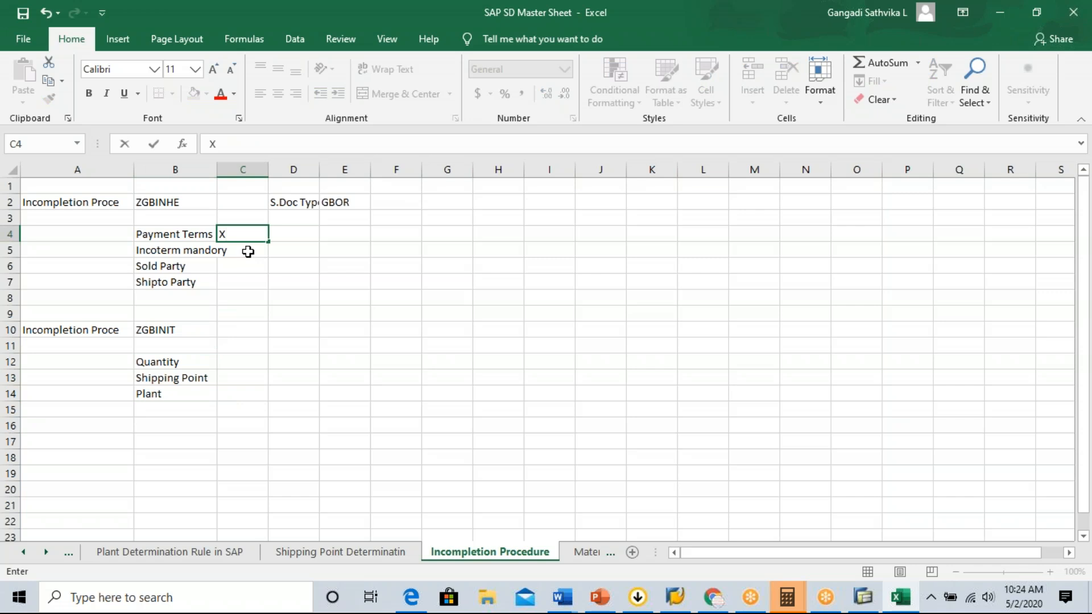
{"action": "left_click", "coordinate": [247, 252]}
{"action": "type", "text": "X"}
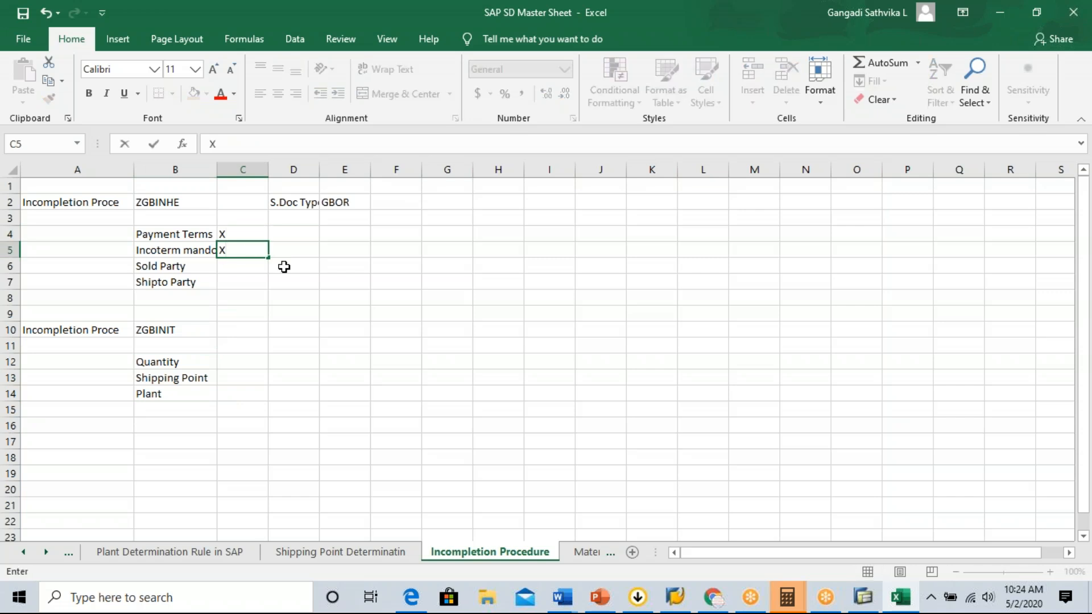
{"action": "left_click", "coordinate": [250, 267]}
{"action": "type", "text": "X"}
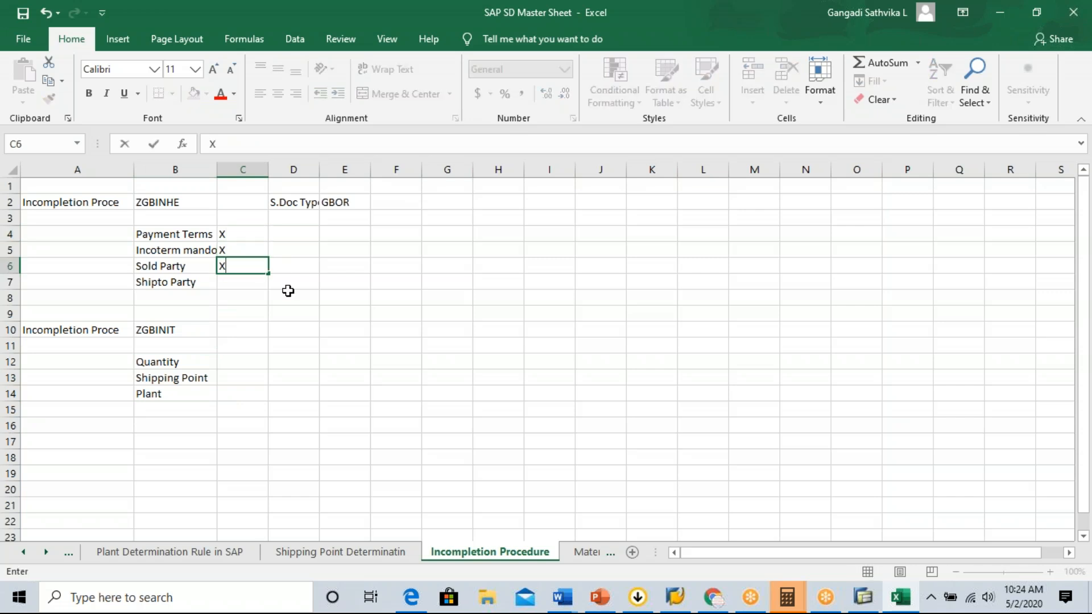
{"action": "left_click", "coordinate": [245, 285]}
{"action": "type", "text": "X"}
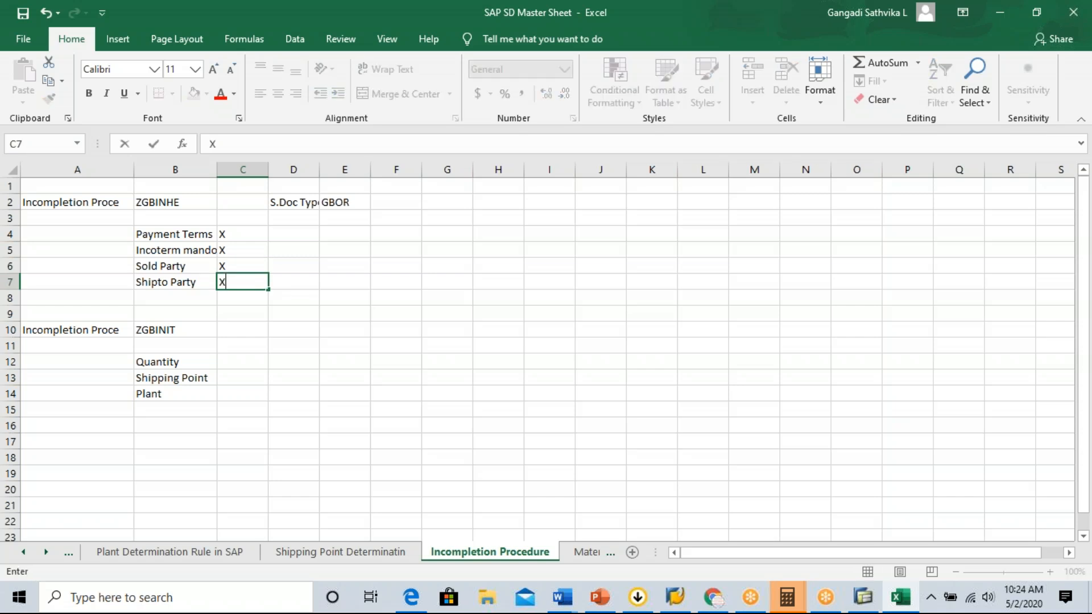
{"action": "left_click", "coordinate": [238, 363]}
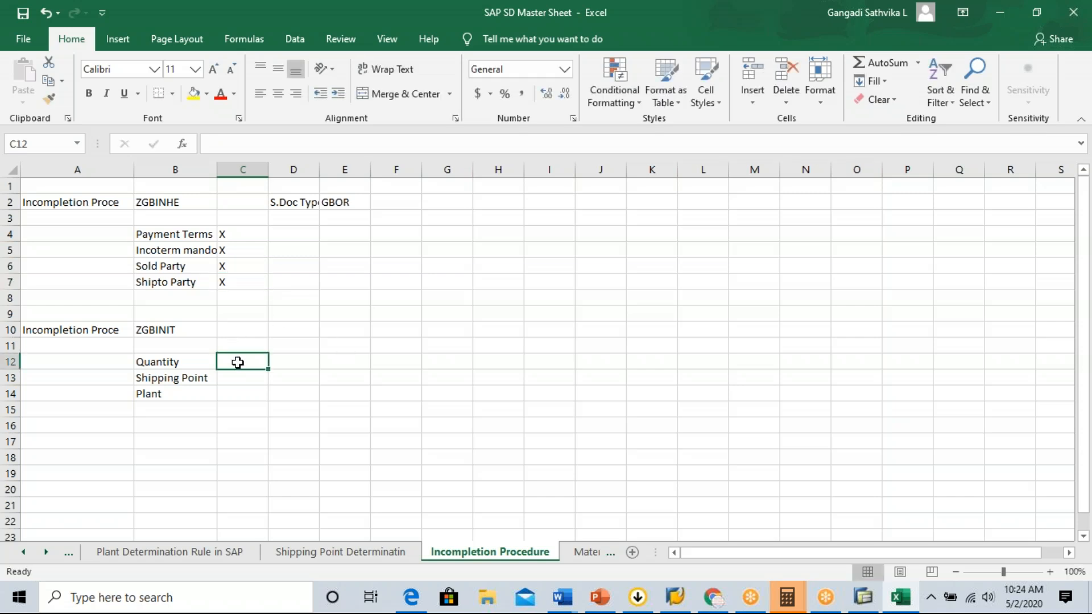
Fill the ZGBINHE block A2:E7 with yellow and give it thick outside borders.
{"action": "left_click_drag", "start_coordinate": [90, 199], "coordinate": [345, 283]}
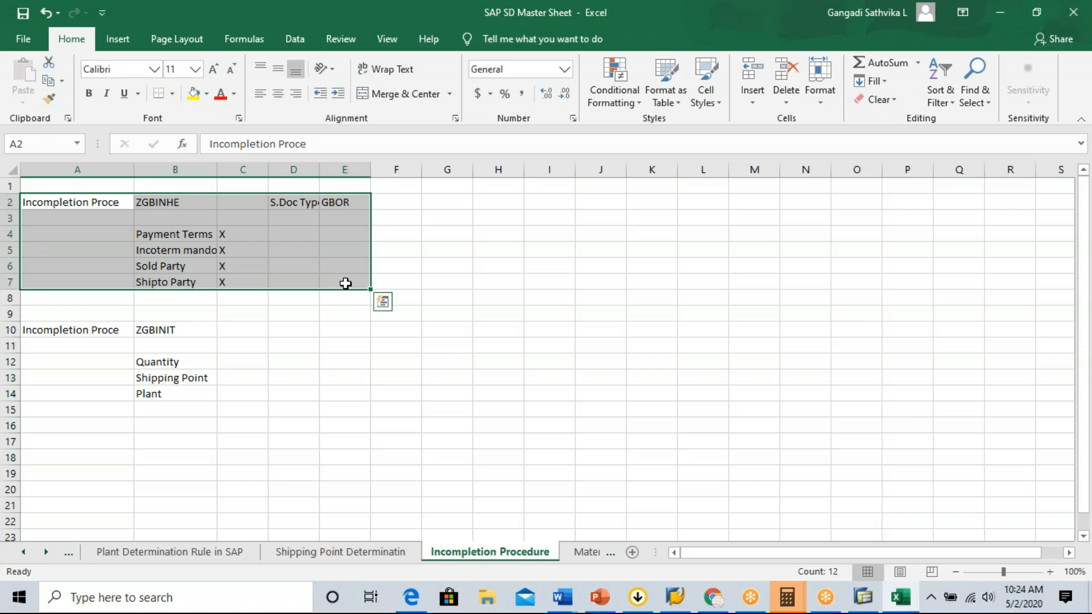
{"action": "left_click", "coordinate": [194, 93]}
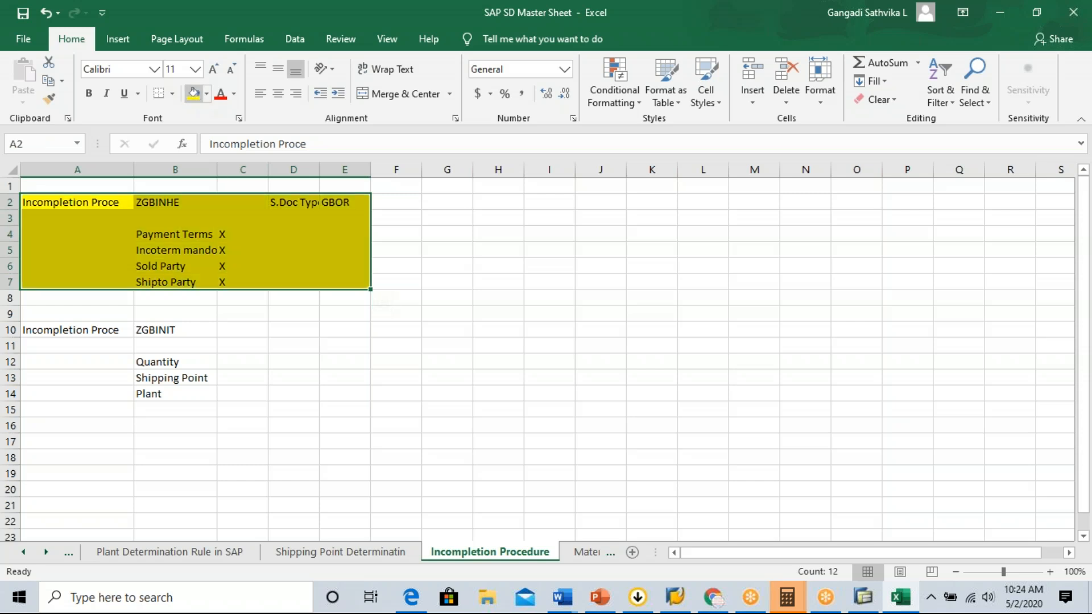
{"action": "left_click", "coordinate": [172, 93]}
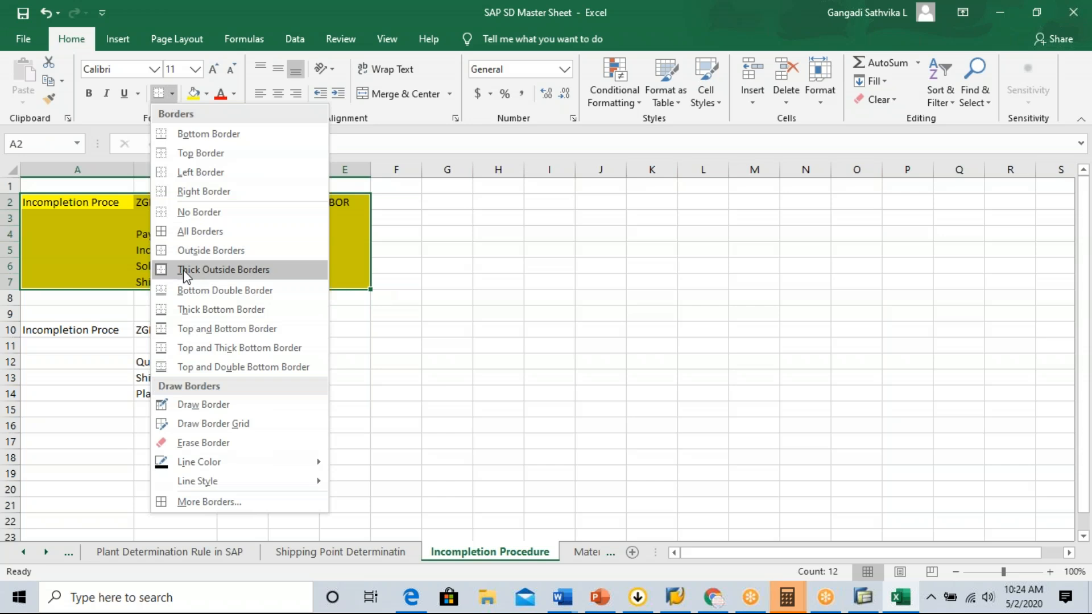
{"action": "left_click", "coordinate": [200, 270]}
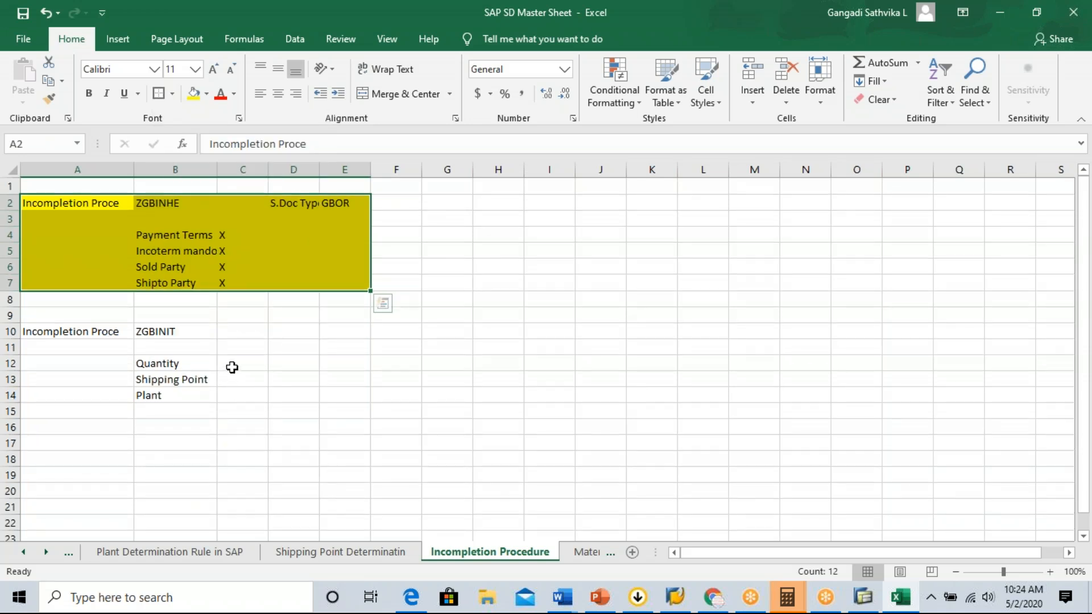
Mark Quantity, Shipping Point and Plant as mandatory with an X in each of cells C12 to C14.
{"action": "left_click", "coordinate": [232, 367]}
{"action": "type", "text": "X"}
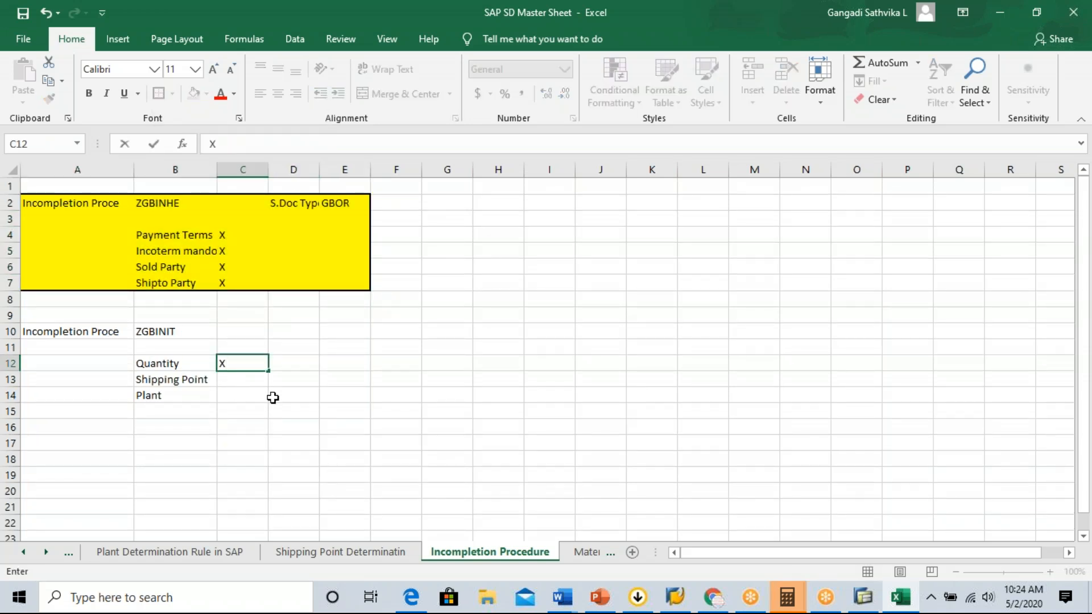
{"action": "left_click", "coordinate": [241, 383]}
{"action": "type", "text": "X"}
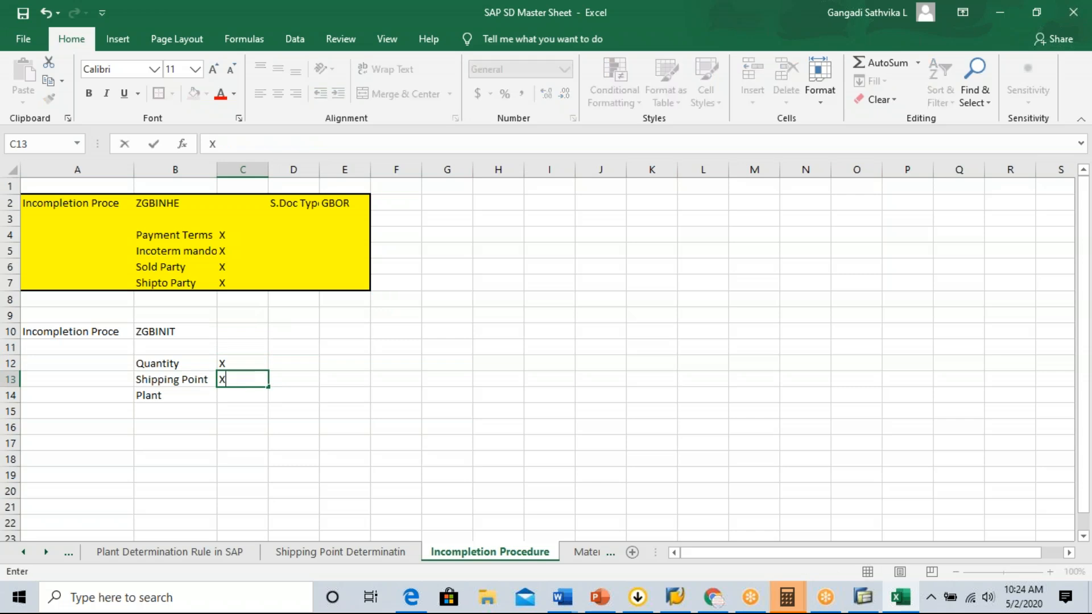
{"action": "left_click", "coordinate": [242, 399]}
{"action": "type", "text": "X"}
{"action": "key", "text": "BackSpace"}
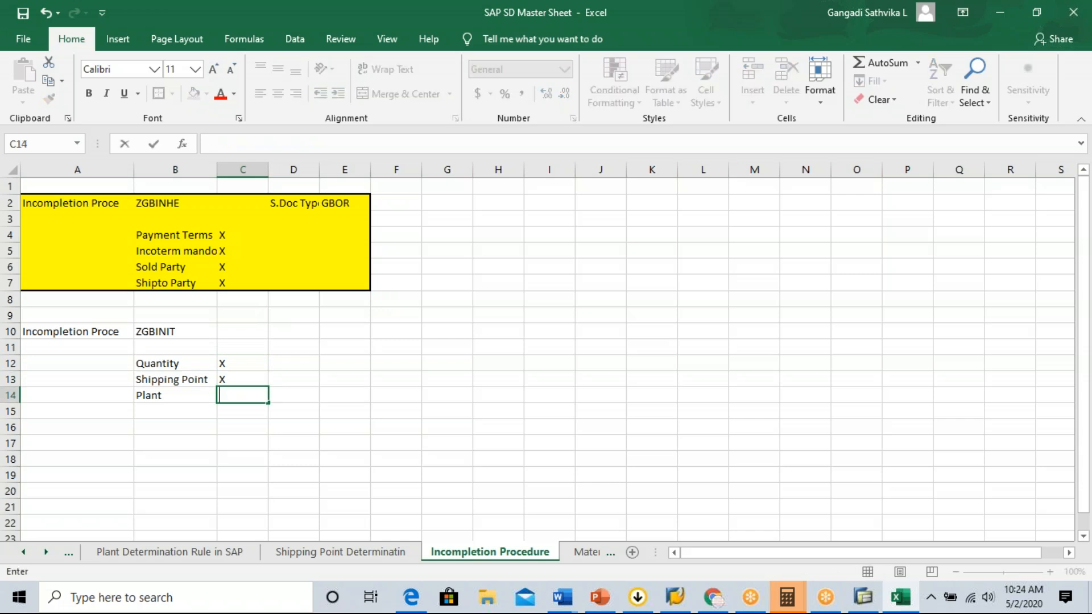
{"action": "type", "text": "X"}
{"action": "left_click", "coordinate": [165, 335]}
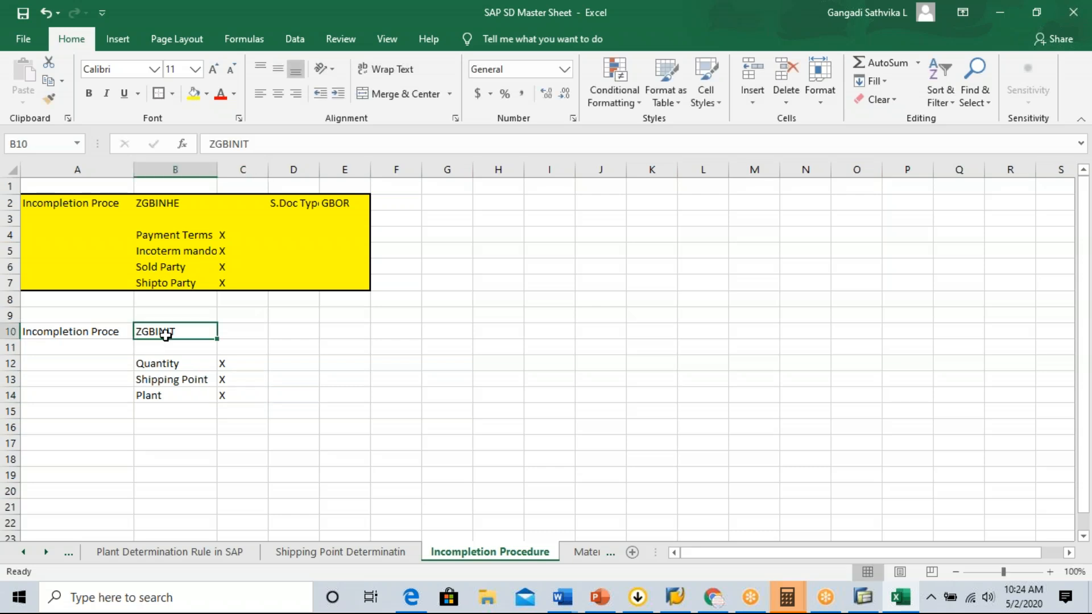
{"action": "left_click_drag", "start_coordinate": [151, 363], "coordinate": [175, 390]}
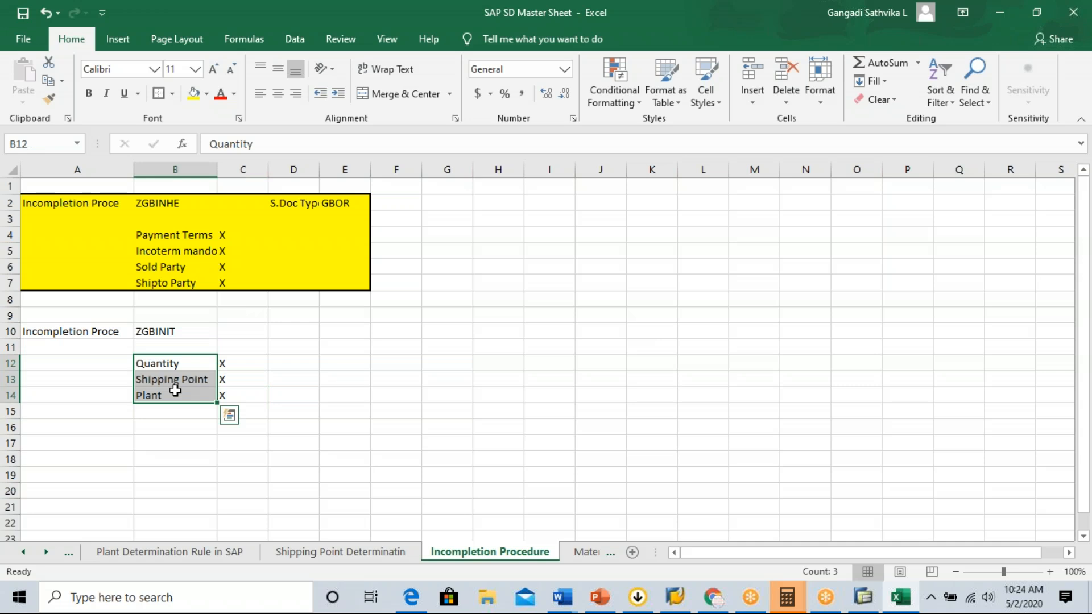
{"action": "left_click", "coordinate": [249, 365]}
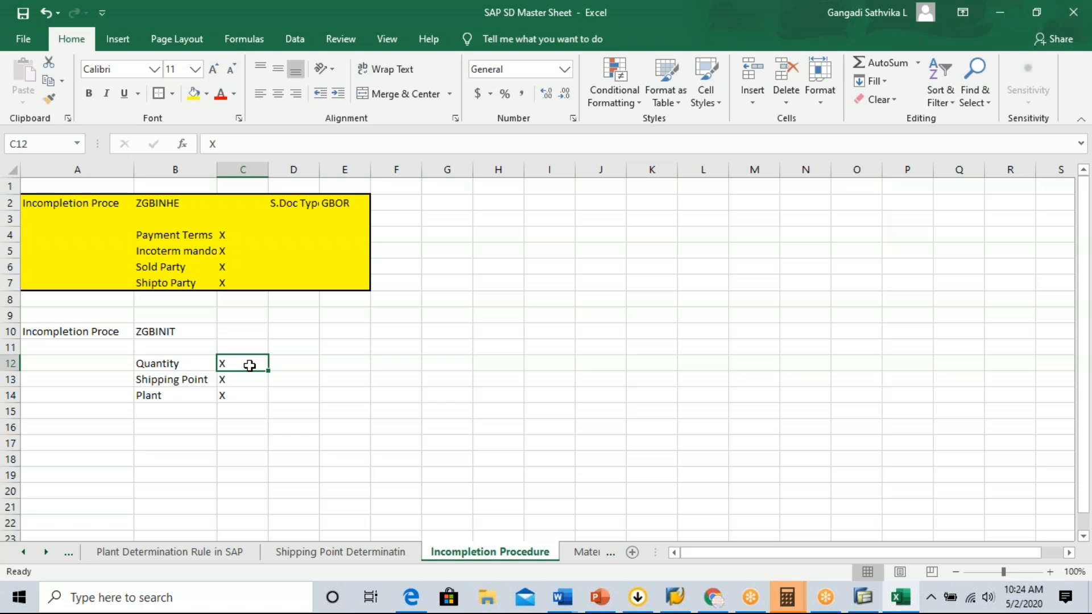
{"action": "left_click", "coordinate": [181, 333]}
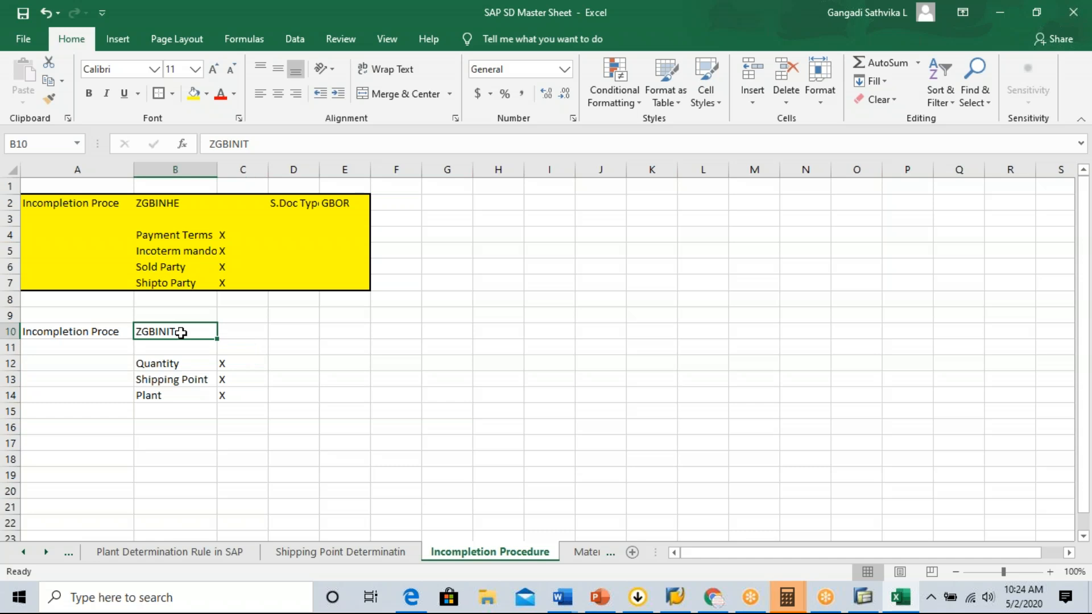
{"action": "left_click_drag", "start_coordinate": [321, 167], "coordinate": [322, 166]}
{"action": "double_click", "coordinate": [170, 330]}
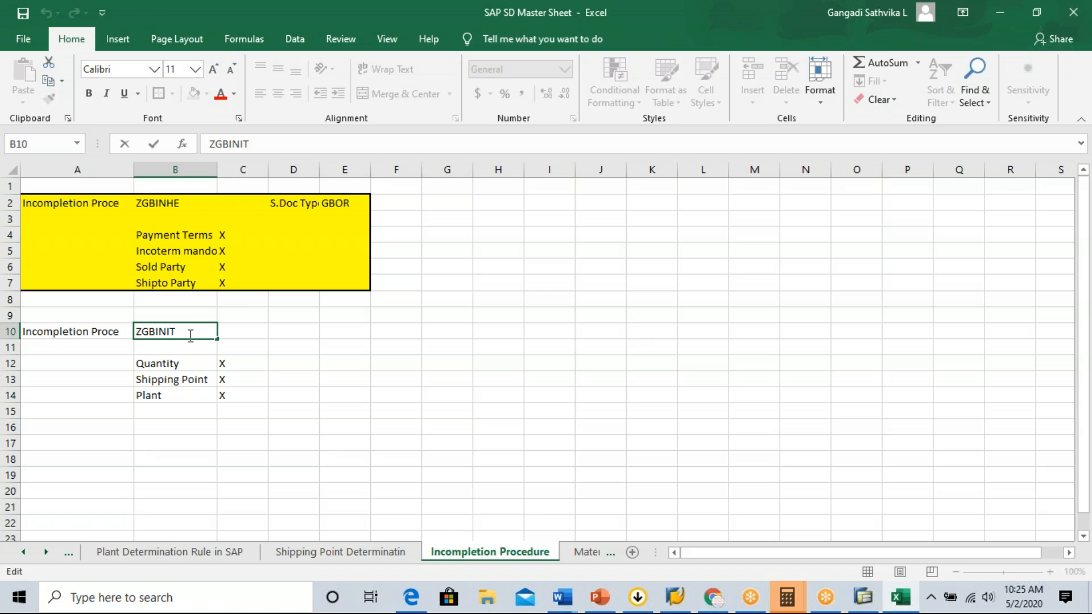
Enter the label Item Category in cell D10 of the ZGBINIT block and fit column D's width to its contents.
{"action": "left_click", "coordinate": [297, 333]}
{"action": "type", "text": "Ite"}
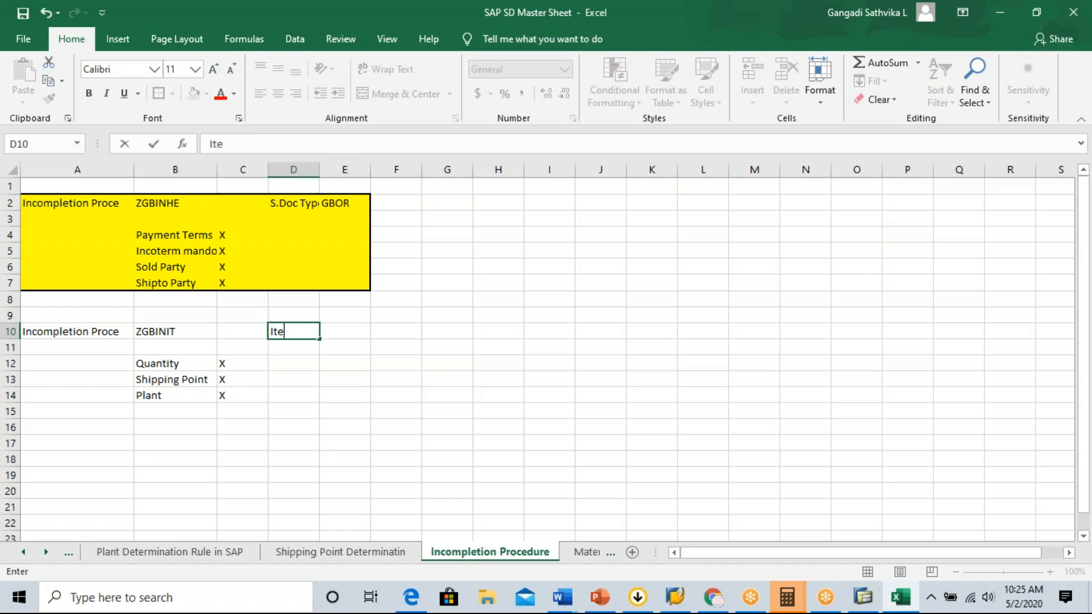
{"action": "type", "text": "m Catego"}
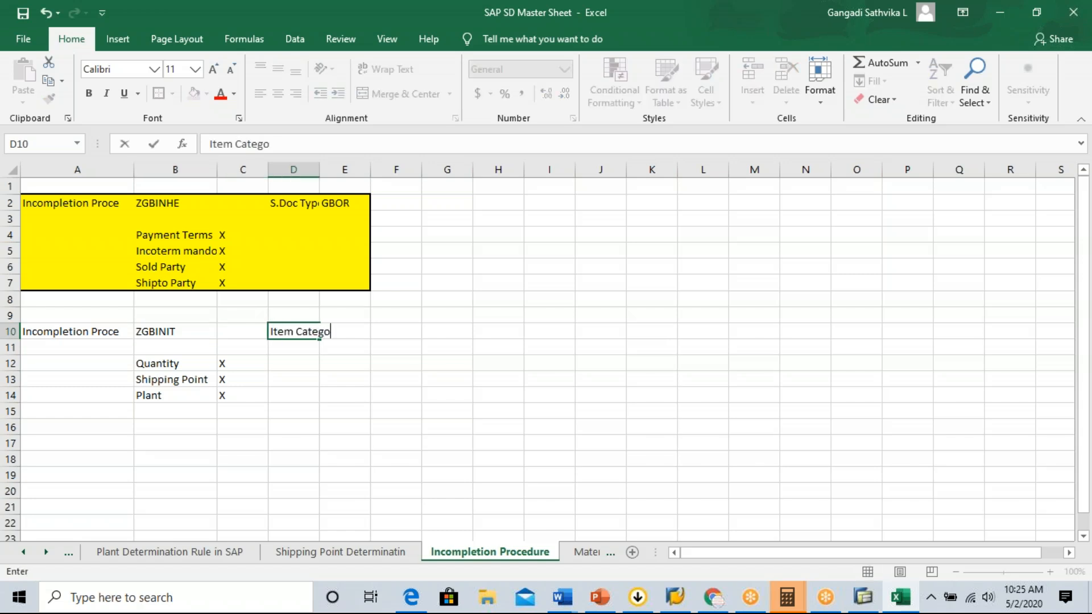
{"action": "key", "text": "BackSpace"}
{"action": "type", "text": "ory"}
{"action": "left_click", "coordinate": [477, 365]}
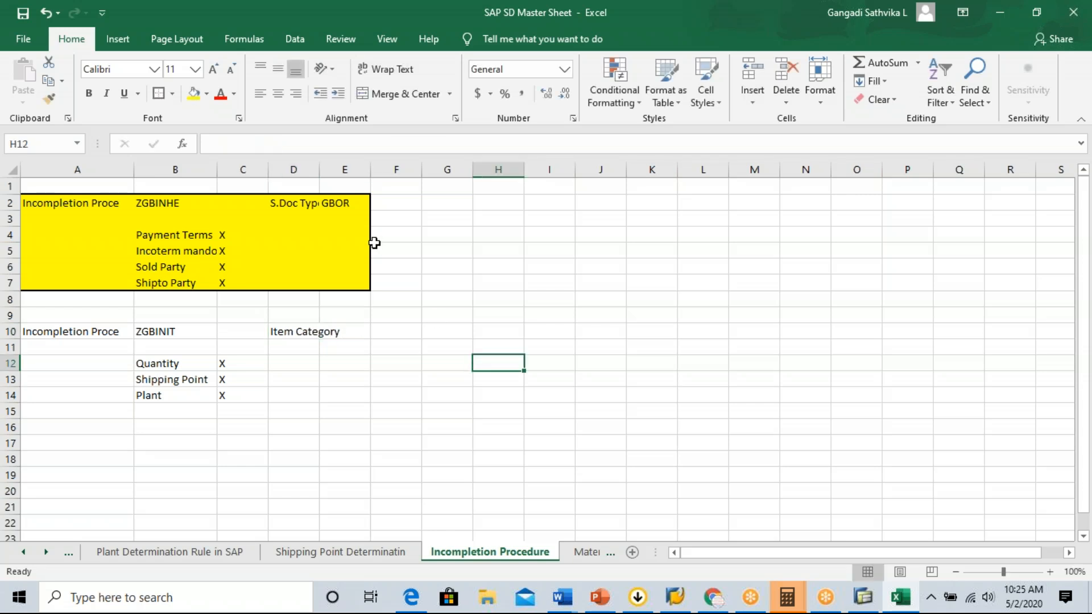
{"action": "double_click", "coordinate": [319, 173]}
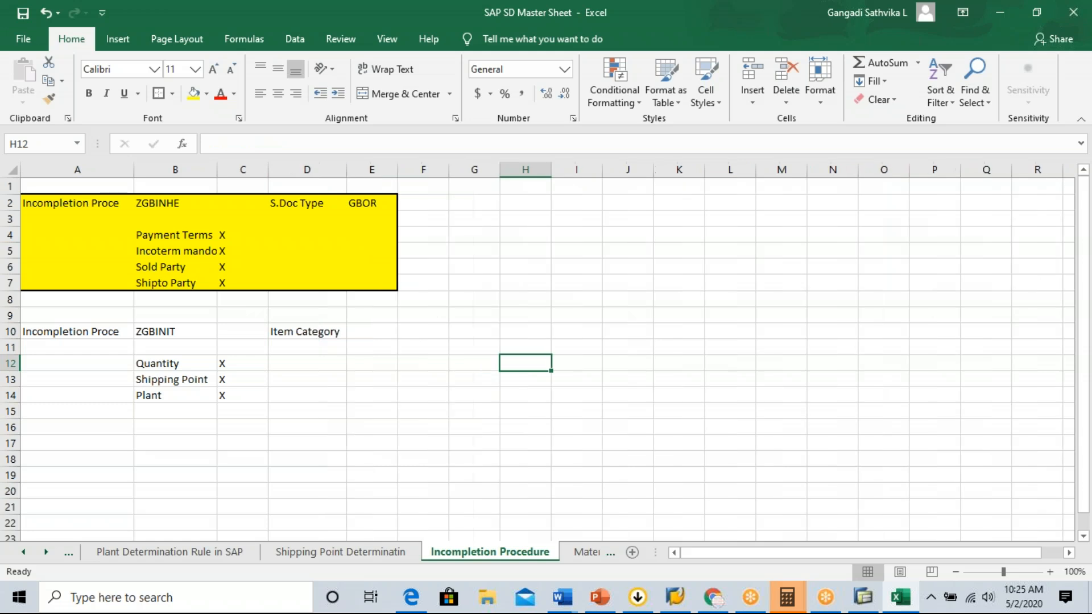
Enter TAN in cell E10 as the item category for the ZGBINIT procedure.
{"action": "left_click", "coordinate": [370, 334]}
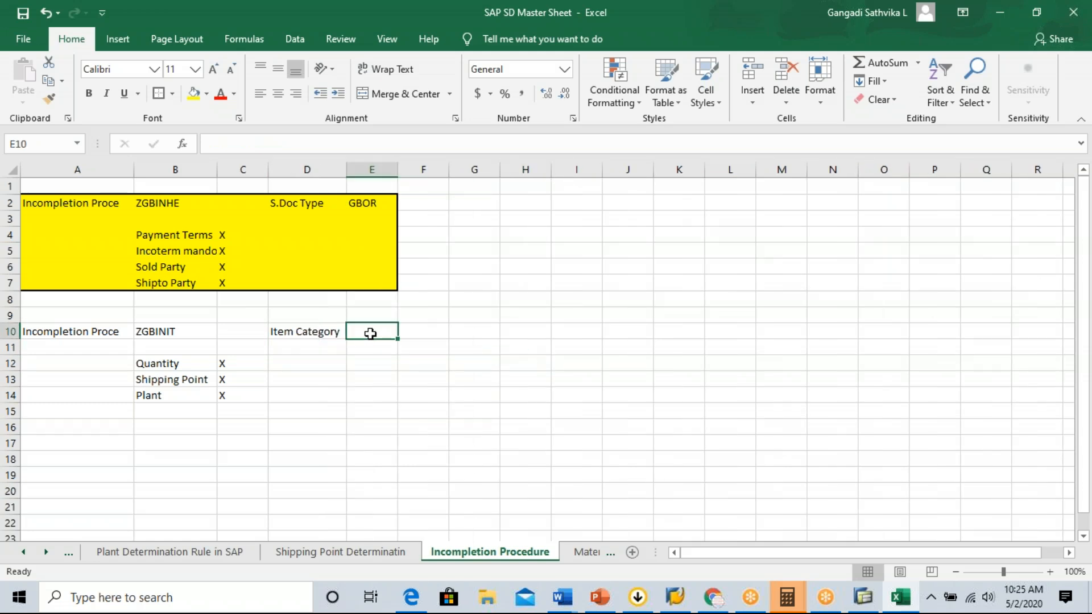
{"action": "type", "text": "TAN"}
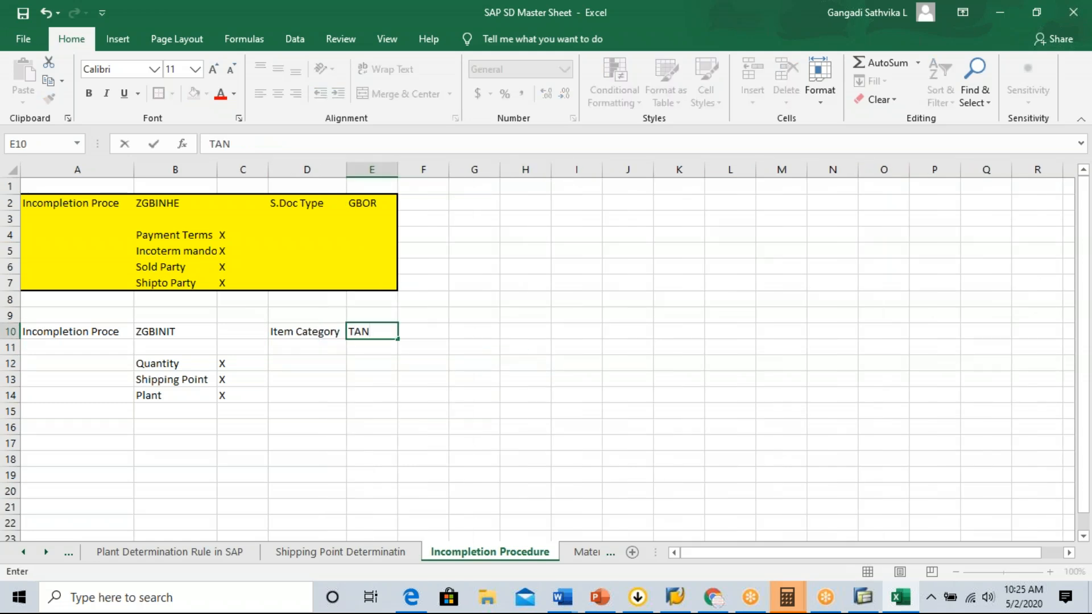
{"action": "left_click", "coordinate": [182, 330]}
{"action": "left_click", "coordinate": [370, 330]}
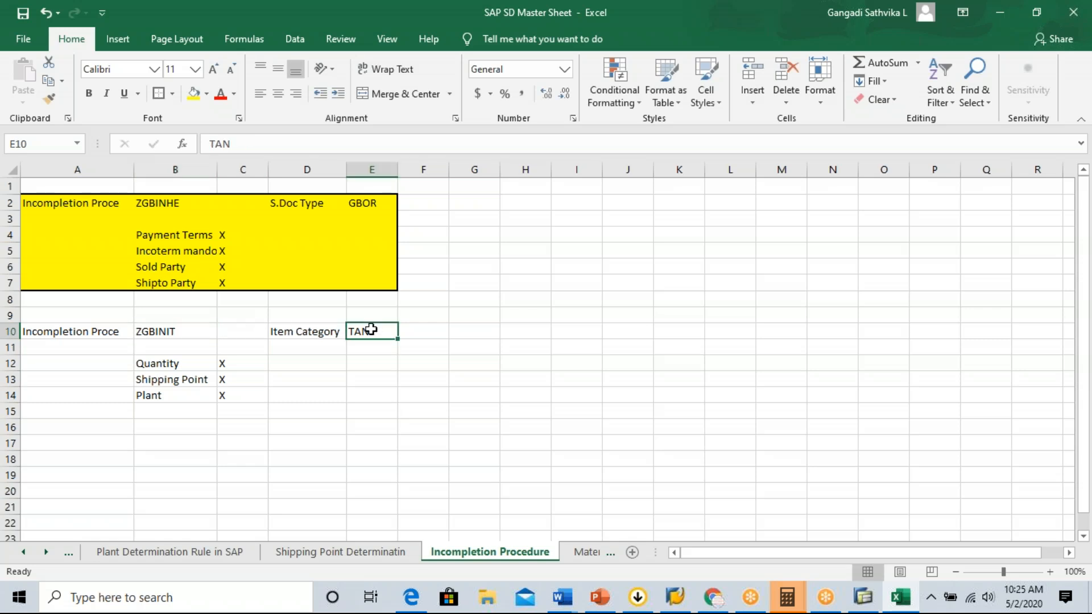
{"action": "left_click", "coordinate": [437, 331]}
{"action": "type", "text": "T"}
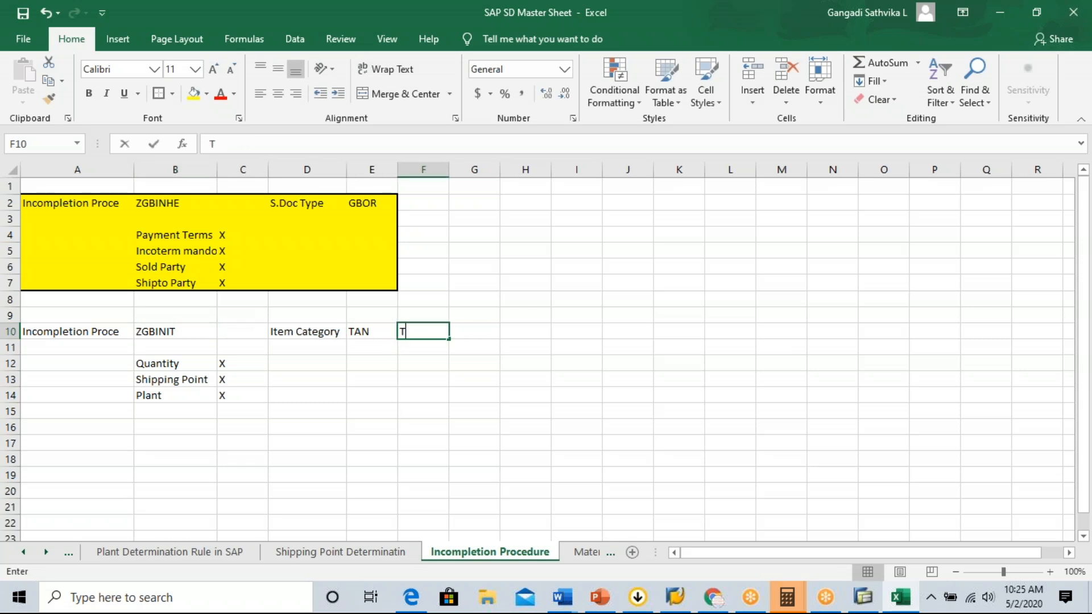
{"action": "key", "text": "BackSpace"}
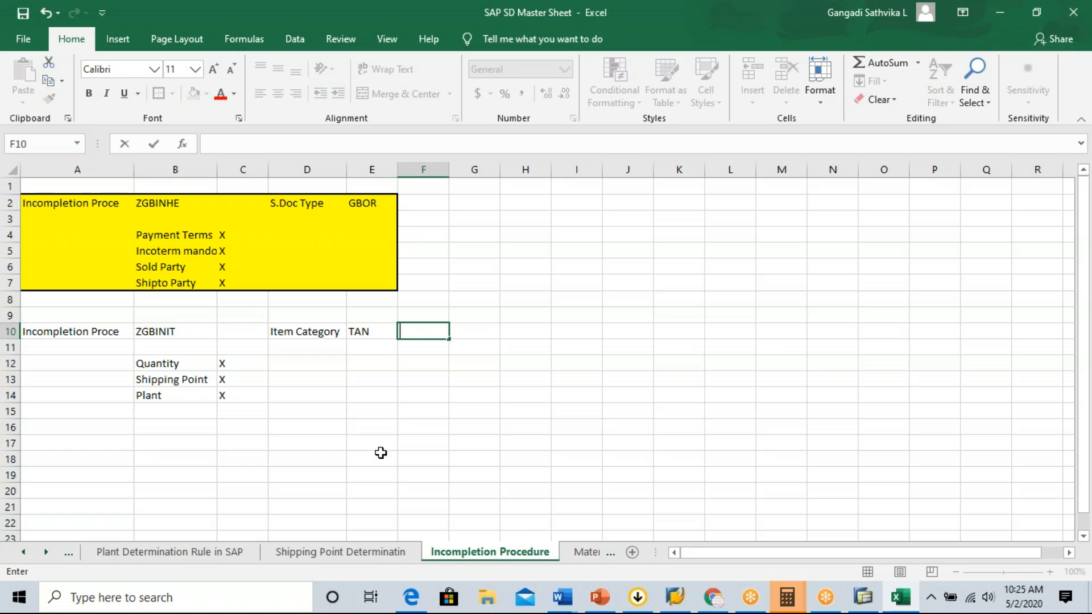
{"action": "left_click", "coordinate": [366, 413]}
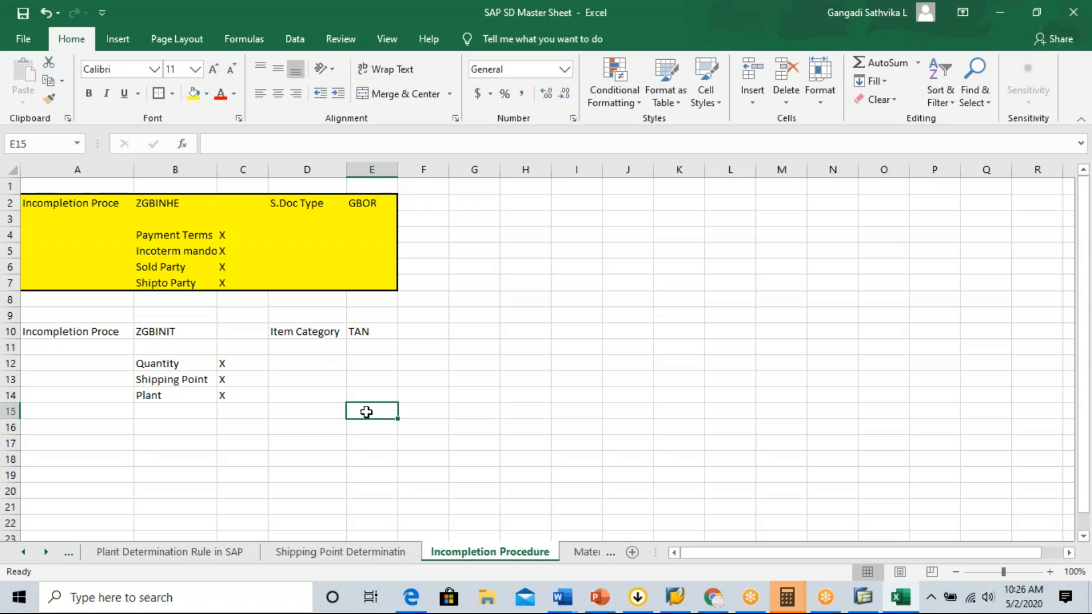
Review the sales document type assigned to ZGBINHE and the item category assigned to ZGBINIT.
{"action": "left_click", "coordinate": [370, 204]}
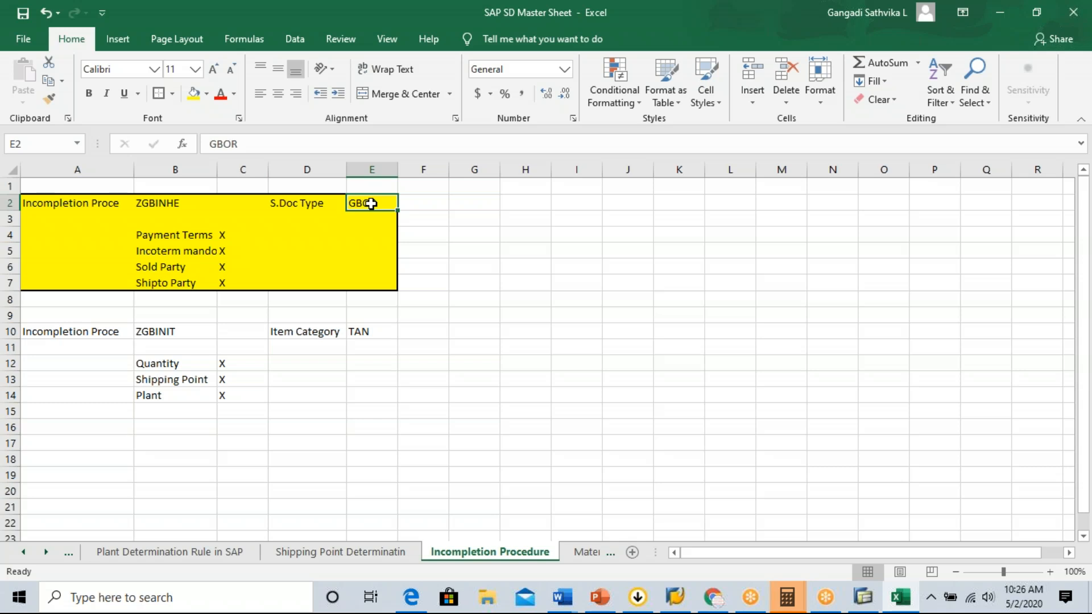
{"action": "left_click", "coordinate": [173, 202]}
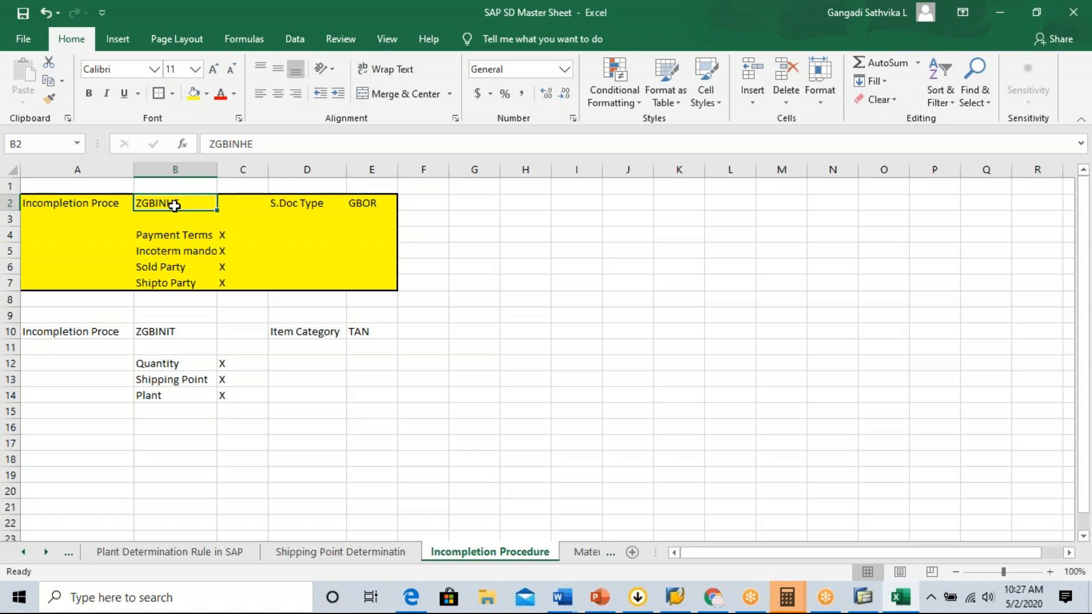
{"action": "left_click", "coordinate": [367, 202]}
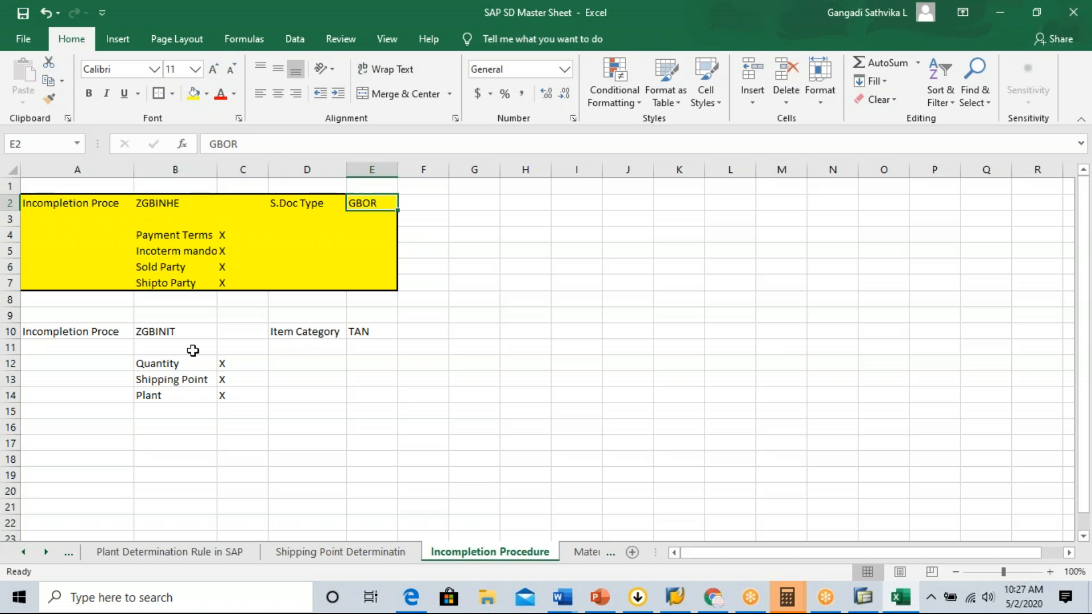
{"action": "left_click", "coordinate": [188, 333]}
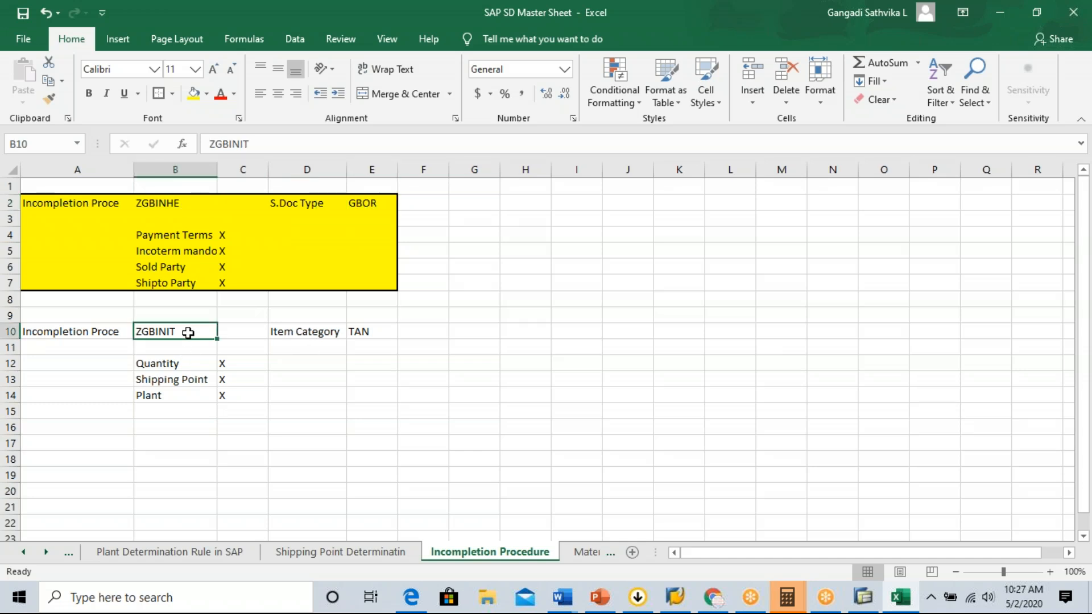
{"action": "left_click", "coordinate": [375, 335]}
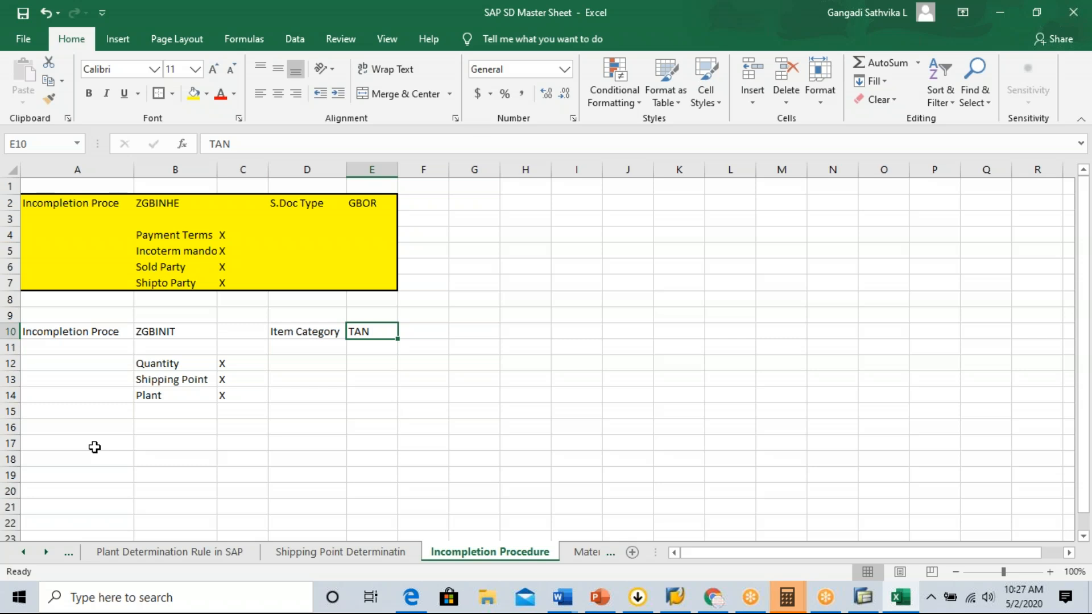
Start a third procedure block in row 17 with Incompletion Proce in A17 and ZGBINSC in B17.
{"action": "left_click", "coordinate": [67, 446]}
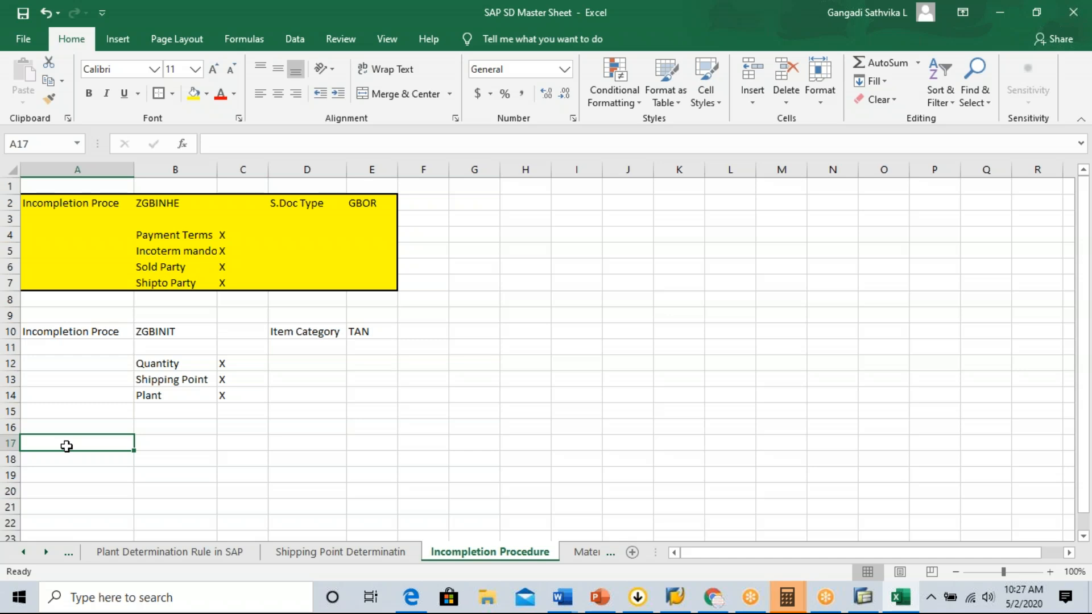
{"action": "type", "text": "Incomple"}
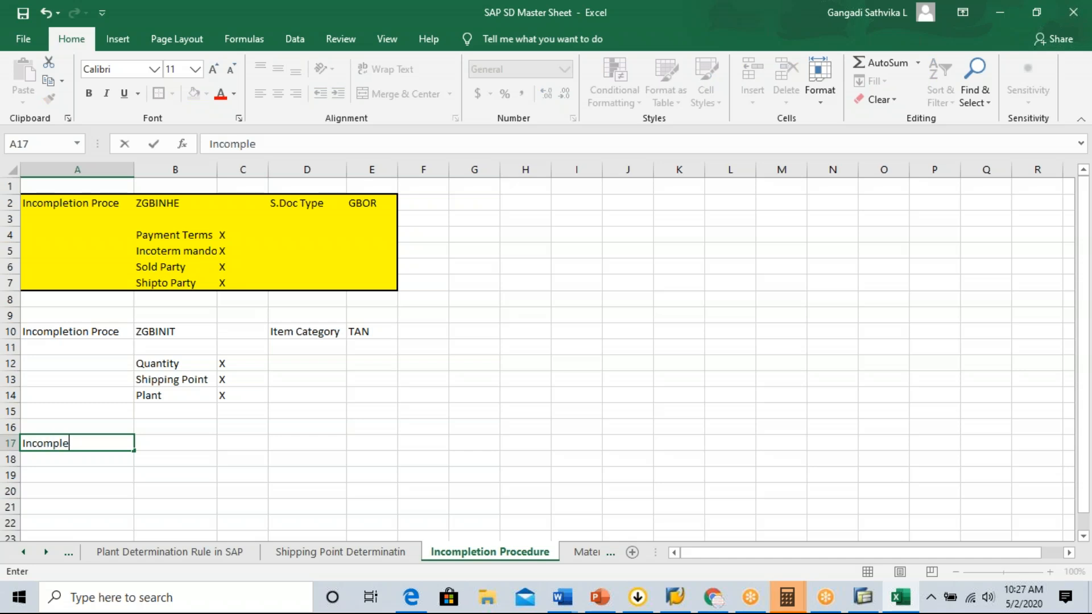
{"action": "type", "text": "tion Proce"}
{"action": "key", "text": "Tab"}
{"action": "type", "text": "ZGBIN"}
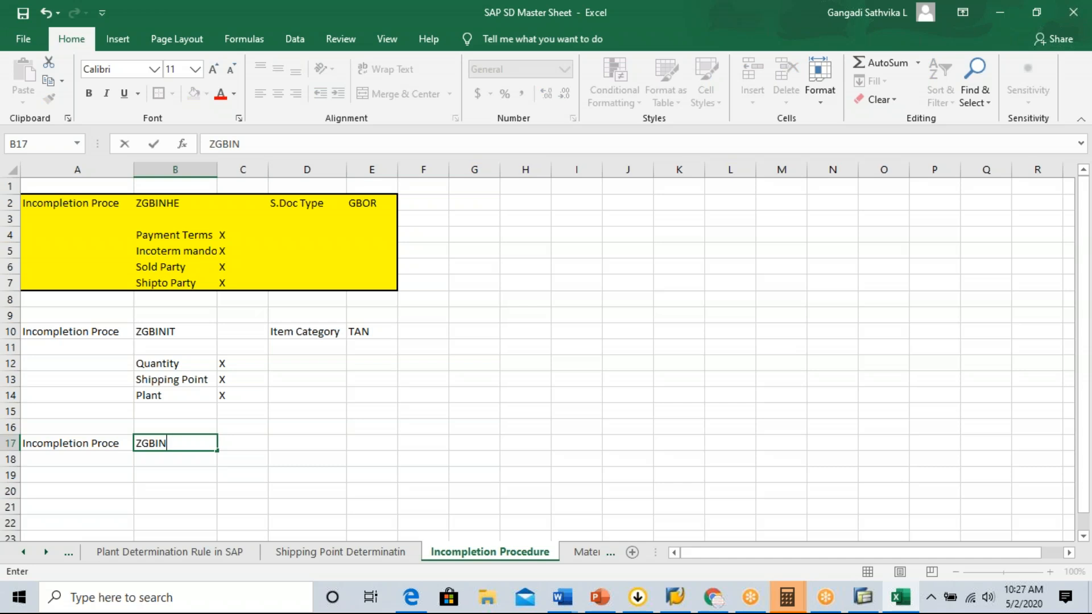
{"action": "type", "text": "SC"}
Enter Delivery Date in cell B19 as the ZGBINSC field and mark it as mandatory with an X in C19.
{"action": "left_click", "coordinate": [176, 469]}
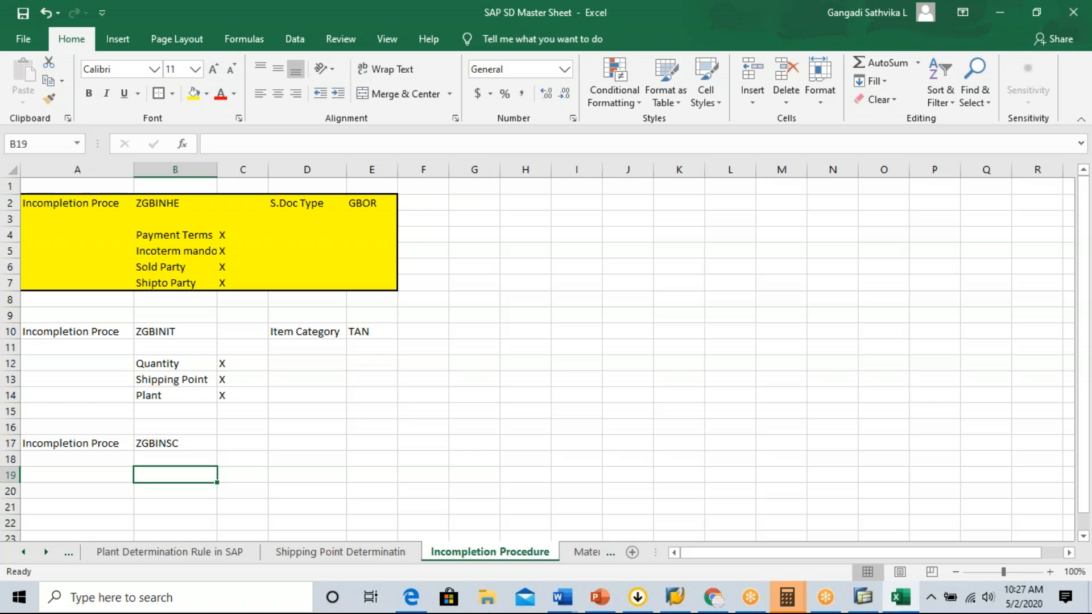
{"action": "type", "text": "Open"}
{"action": "key", "text": "BackSpace"}
{"action": "key", "text": "BackSpace"}
{"action": "key", "text": "BackSpace"}
{"action": "key", "text": "BackSpace"}
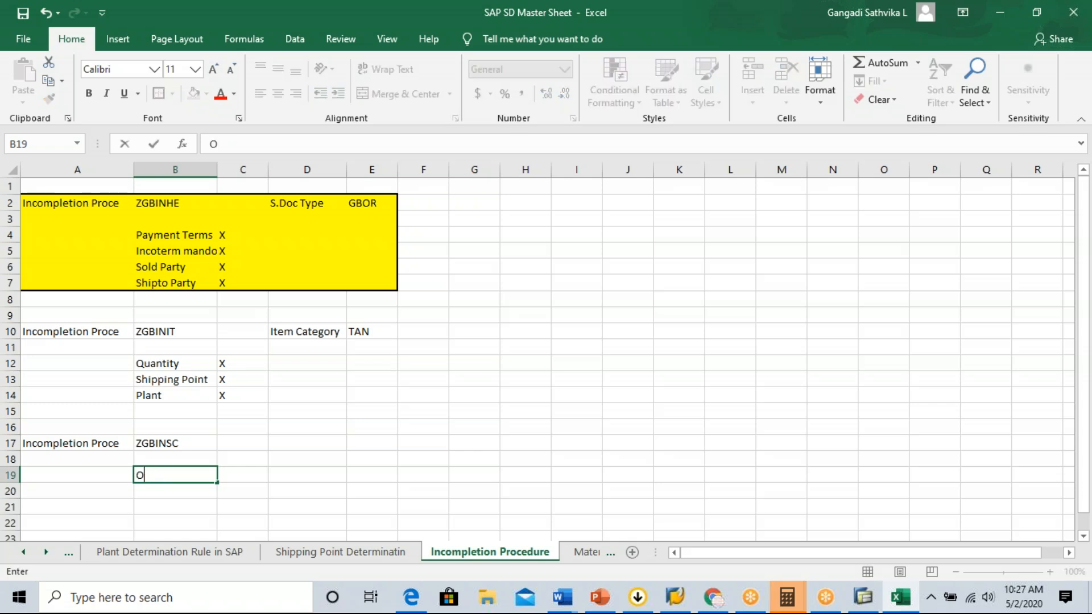
{"action": "type", "text": "Da"}
{"action": "type", "text": "livery Date"}
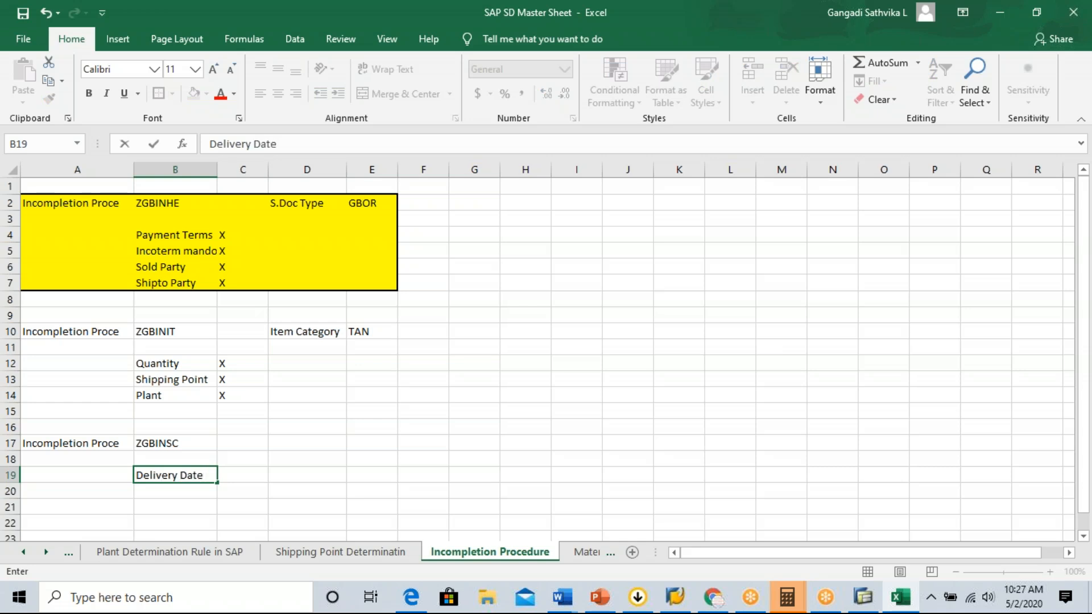
{"action": "left_click", "coordinate": [189, 490]}
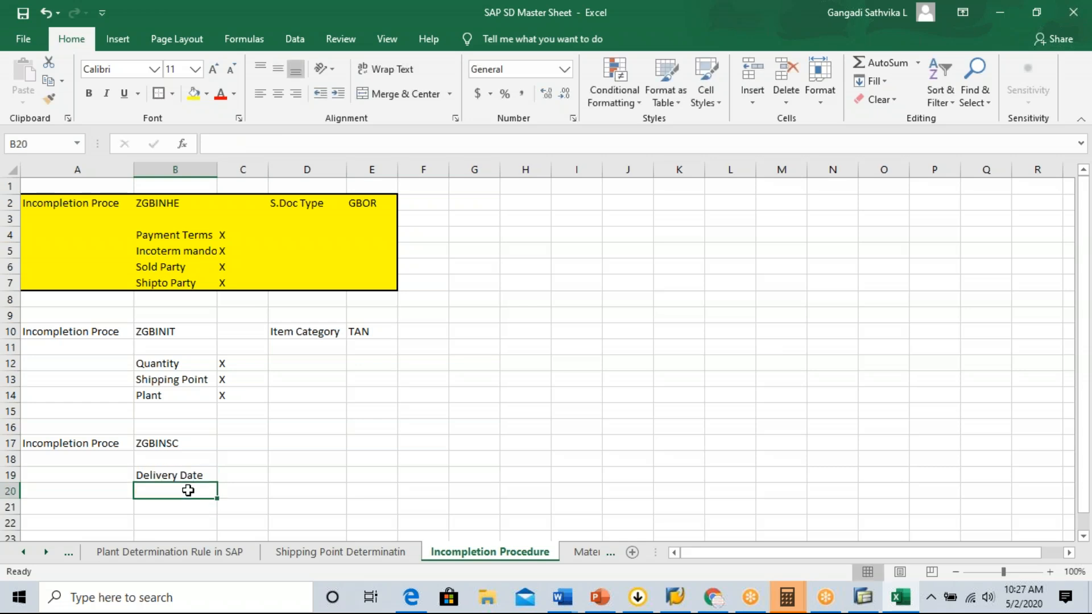
{"action": "left_click", "coordinate": [230, 475]}
{"action": "type", "text": "X"}
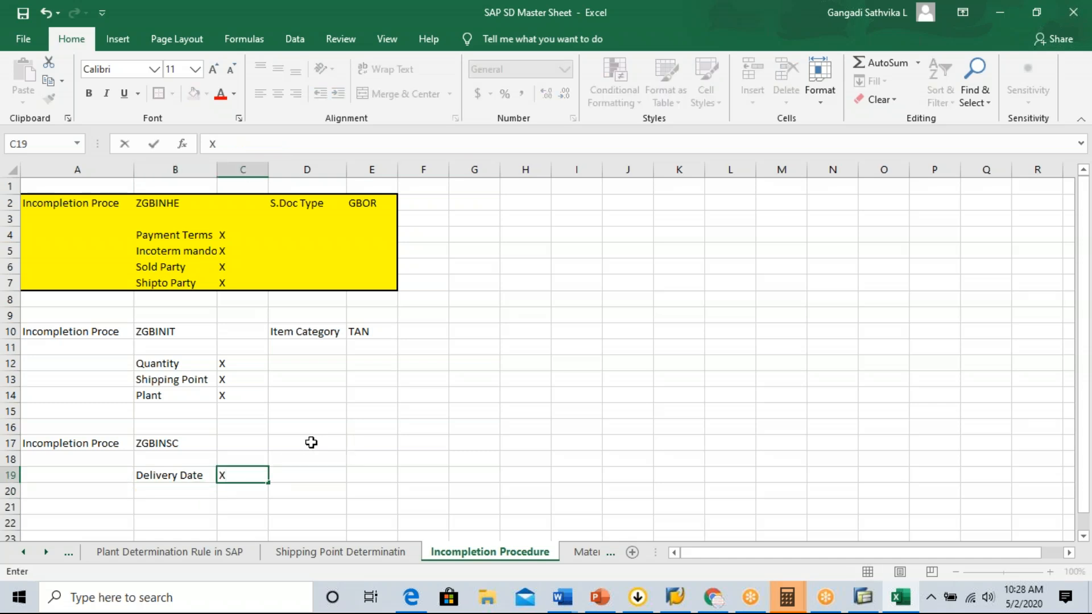
Enter the label Scheduled Line Category in cell D17 and fit column D's width to its contents.
{"action": "left_click", "coordinate": [309, 443]}
{"action": "type", "text": "Schedl"}
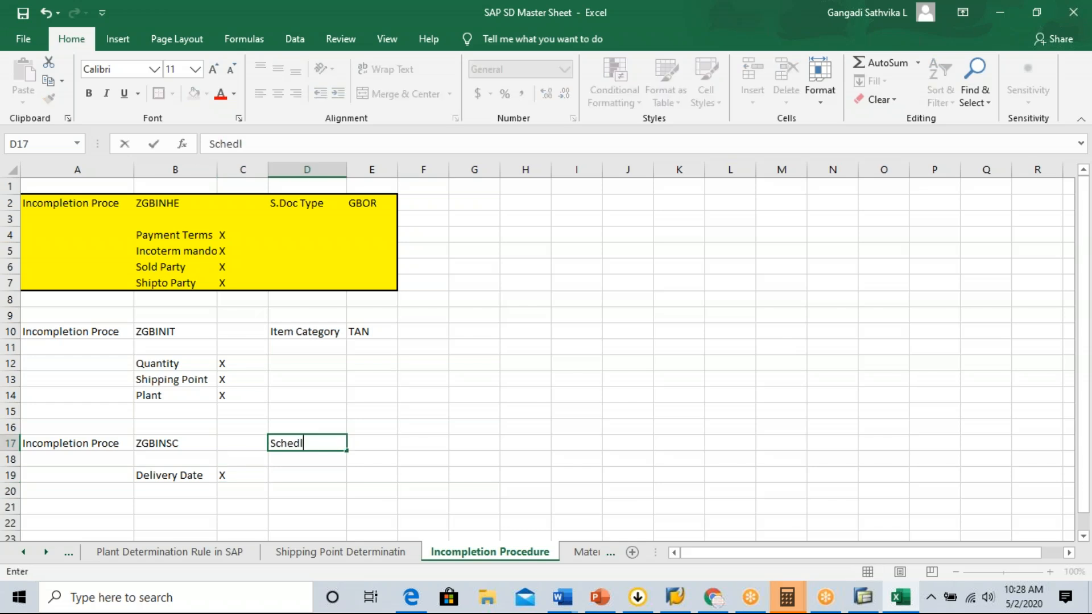
{"action": "key", "text": "BackSpace"}
{"action": "type", "text": "uled Line Category"}
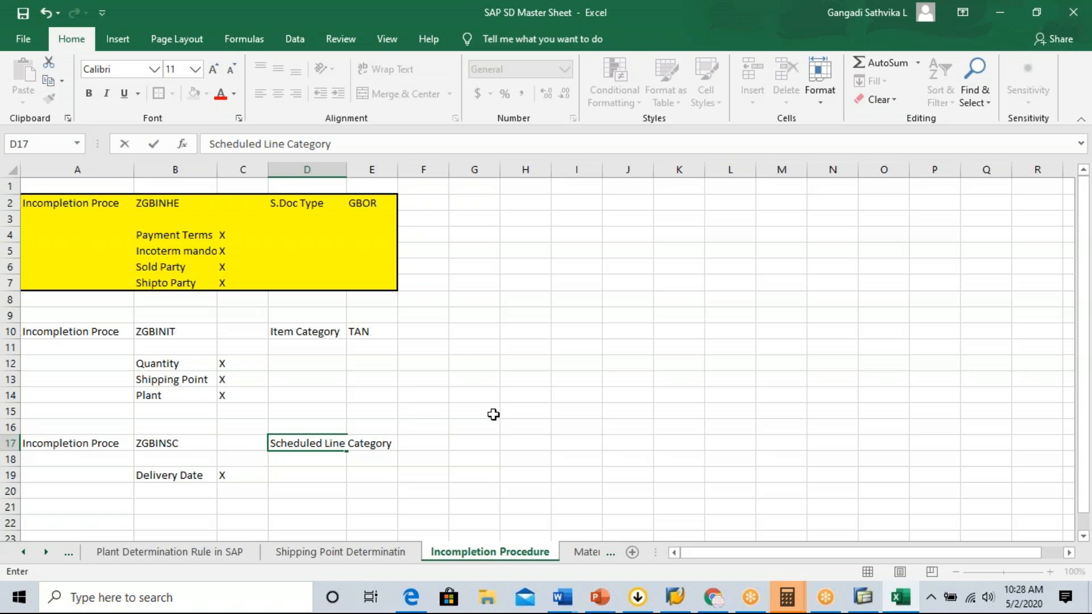
{"action": "left_click", "coordinate": [344, 169]}
{"action": "double_click", "coordinate": [347, 170]}
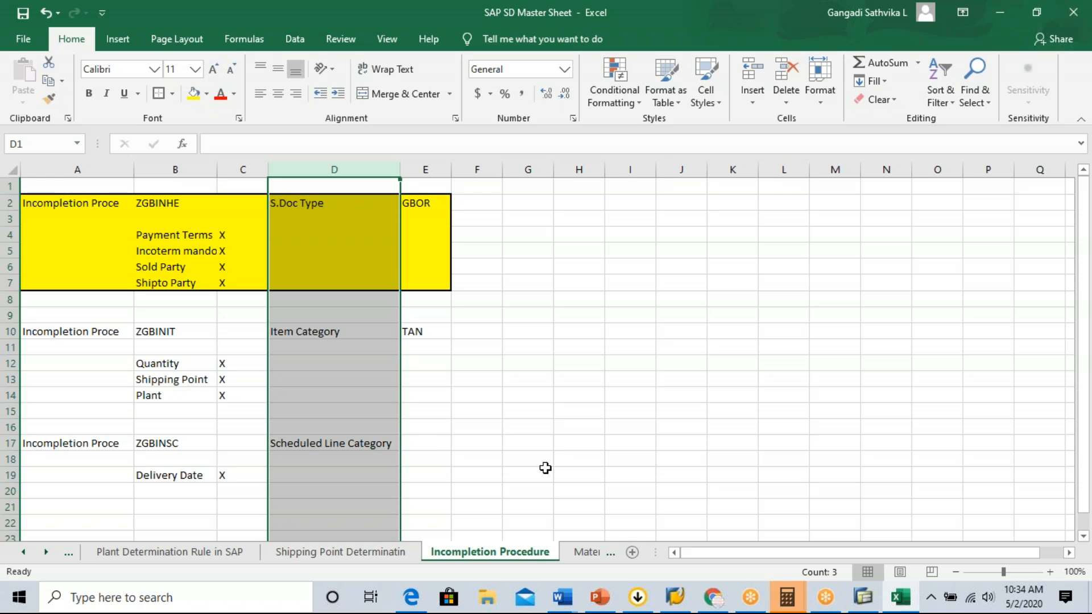
{"action": "left_click", "coordinate": [476, 410]}
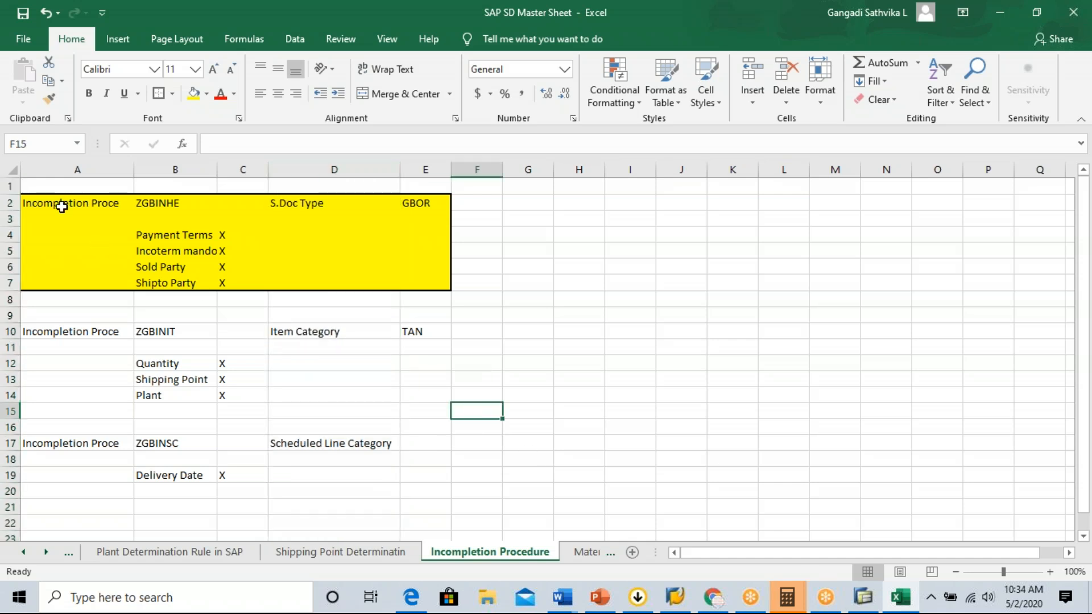
Enter CP in cell E17 as the scheduled line category assigned to procedure ZGBINSC.
{"action": "left_click", "coordinate": [77, 449]}
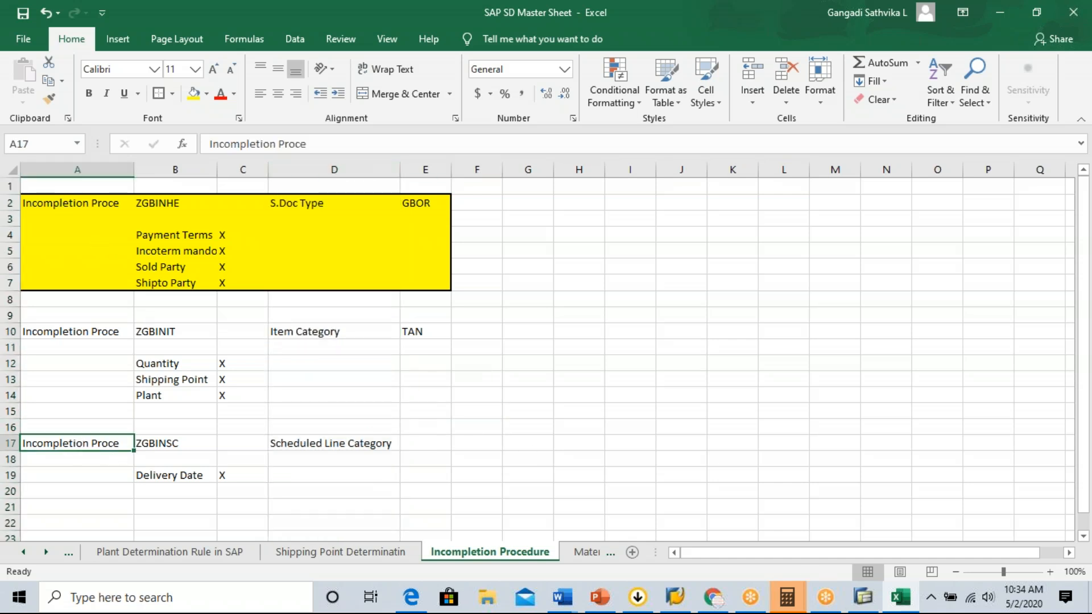
{"action": "left_click", "coordinate": [174, 203]}
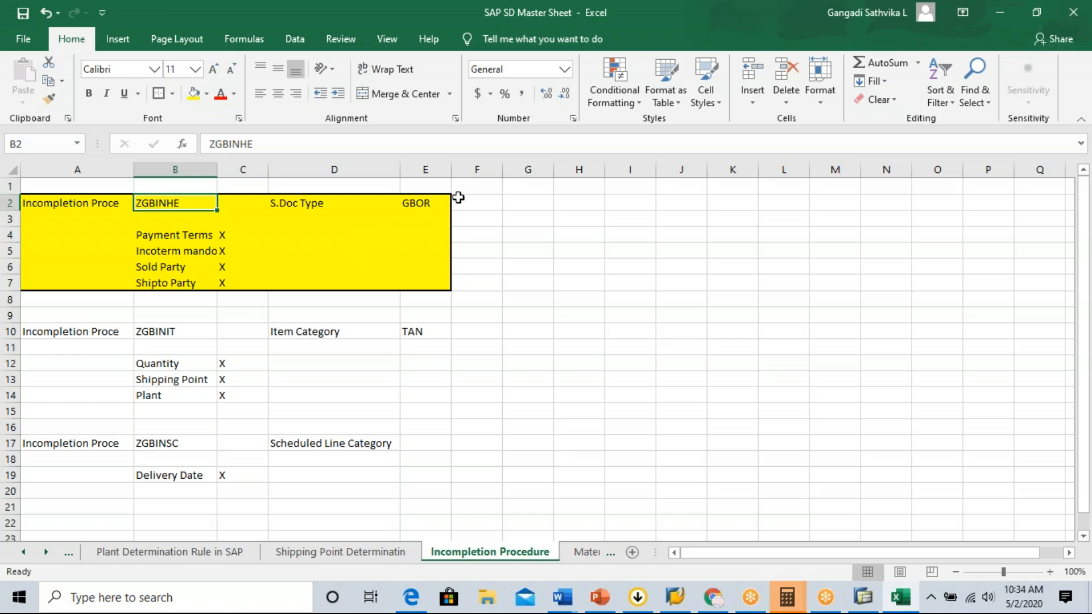
{"action": "left_click", "coordinate": [422, 443]}
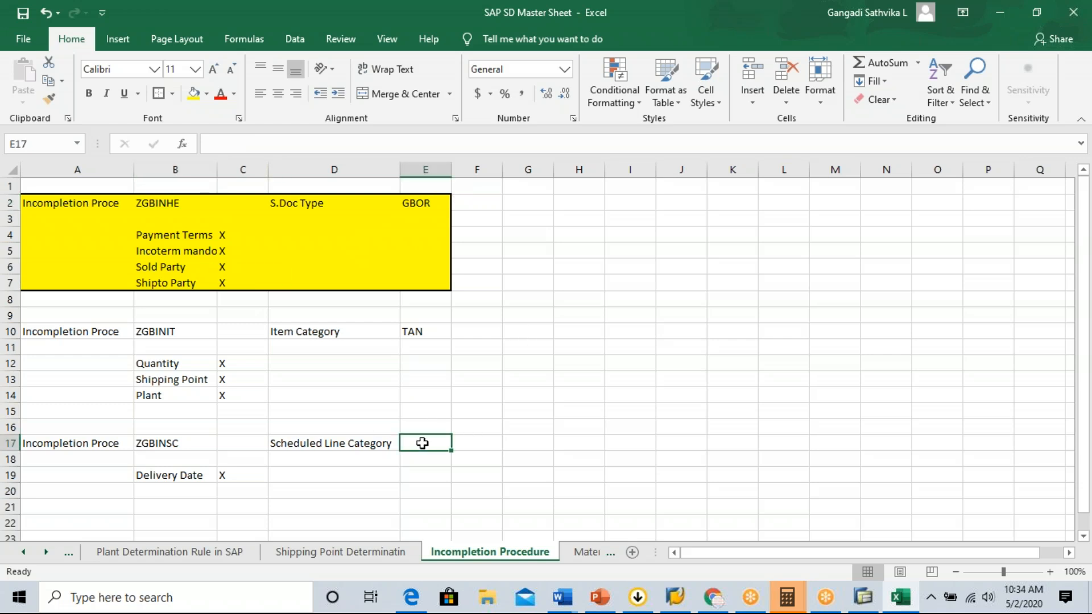
{"action": "type", "text": "CP"}
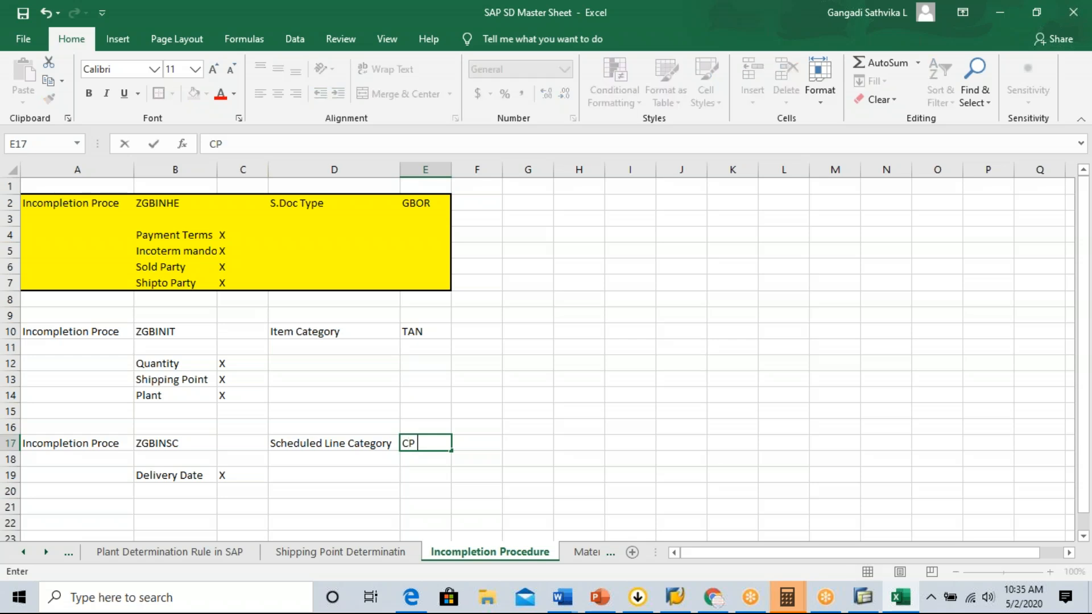
{"action": "left_click_drag", "start_coordinate": [410, 444], "coordinate": [401, 444]}
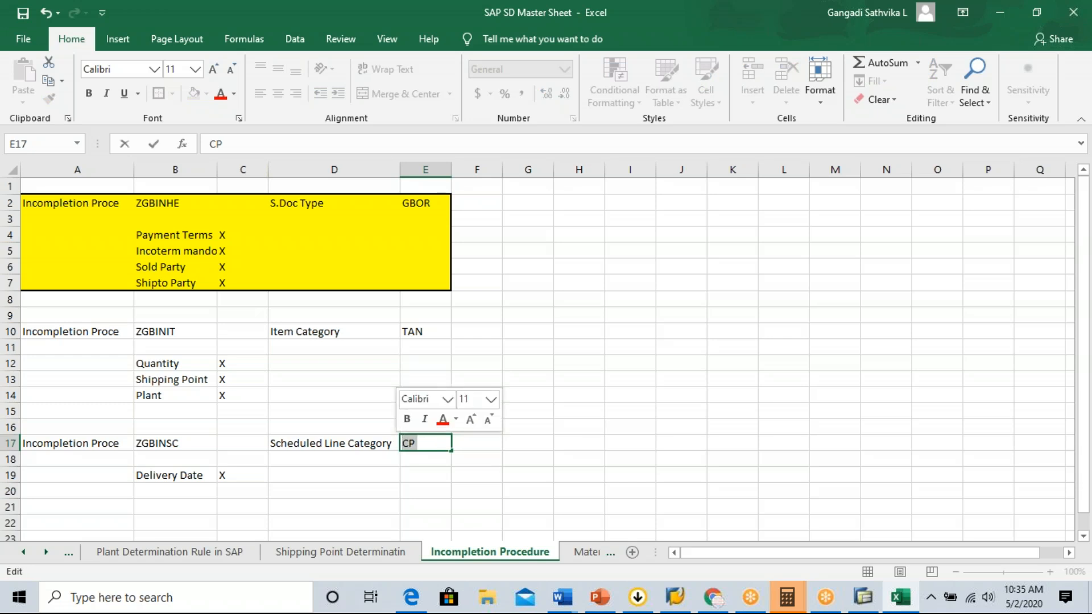
Switch to SAP Logon, open the SAP ERP connection and log on with the user ID and account password.
{"action": "left_click", "coordinate": [684, 607]}
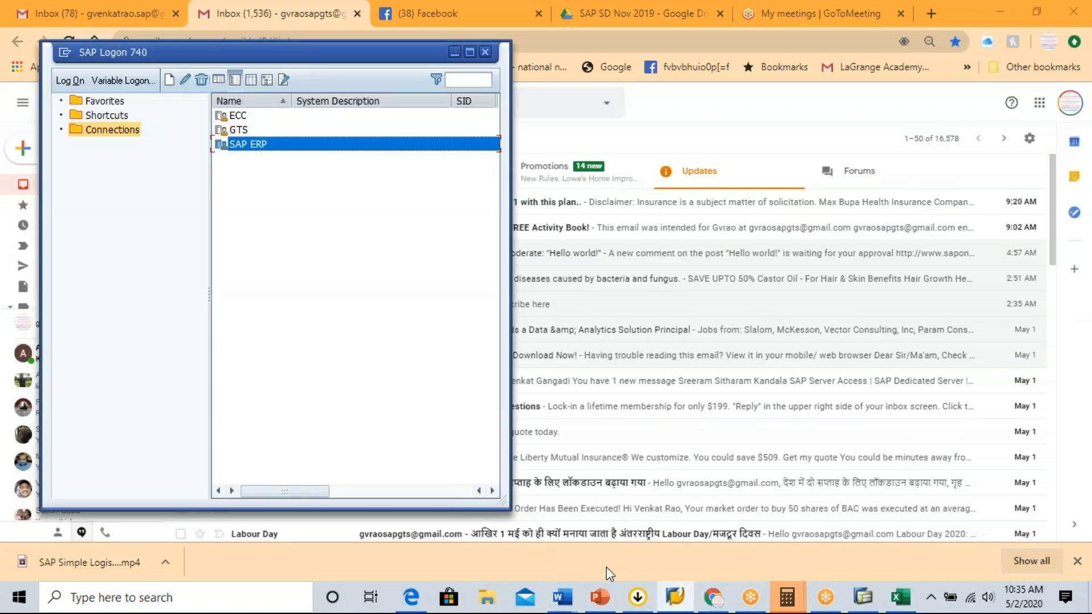
{"action": "left_click", "coordinate": [675, 597]}
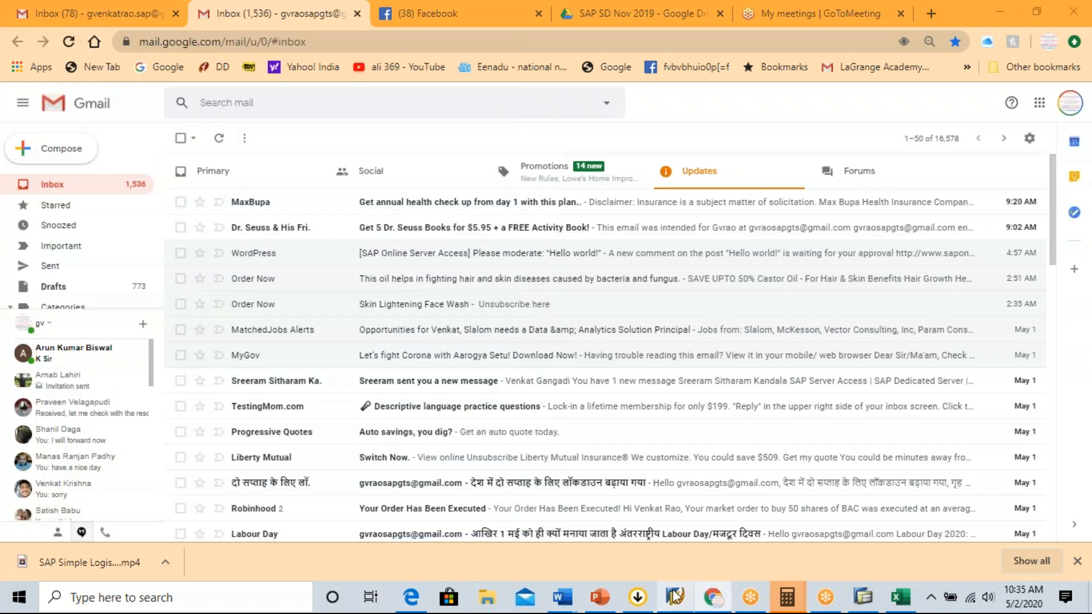
{"action": "left_click", "coordinate": [675, 597]}
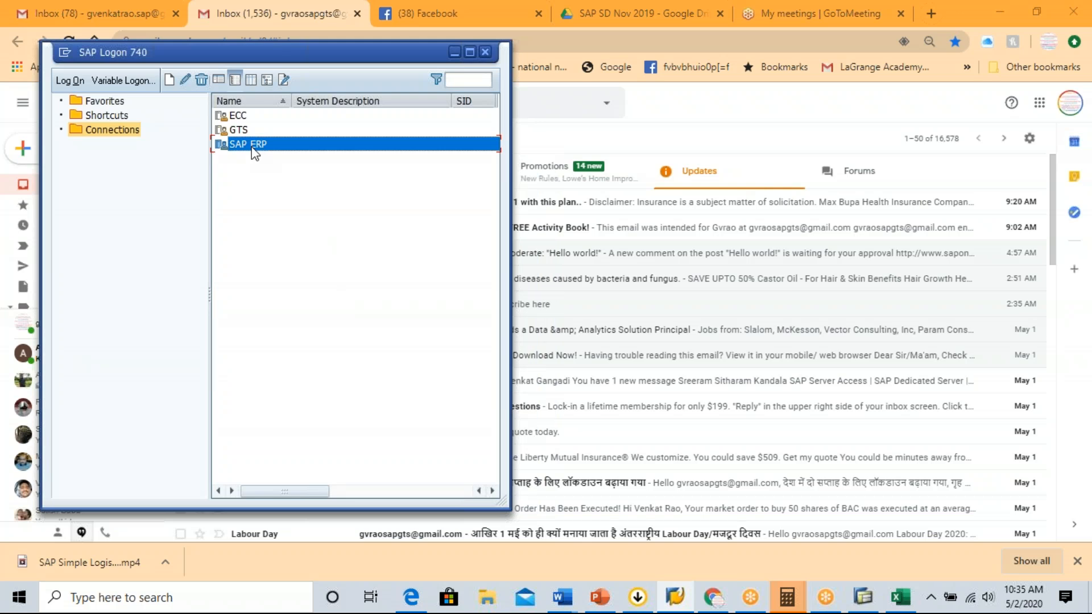
{"action": "double_click", "coordinate": [253, 149]}
{"action": "key", "text": "Down"}
{"action": "key", "text": "Down"}
{"action": "key", "text": "Return"}
{"action": "key", "text": "Tab"}
{"action": "type", "text": "****"}
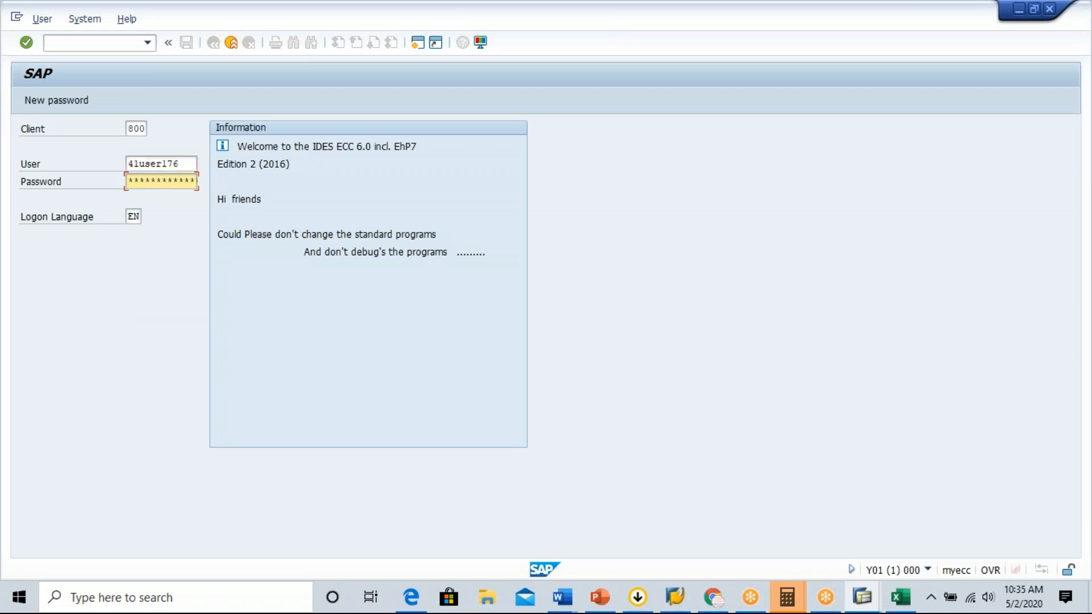
{"action": "type", "text": "**"}
{"action": "key", "text": "Return"}
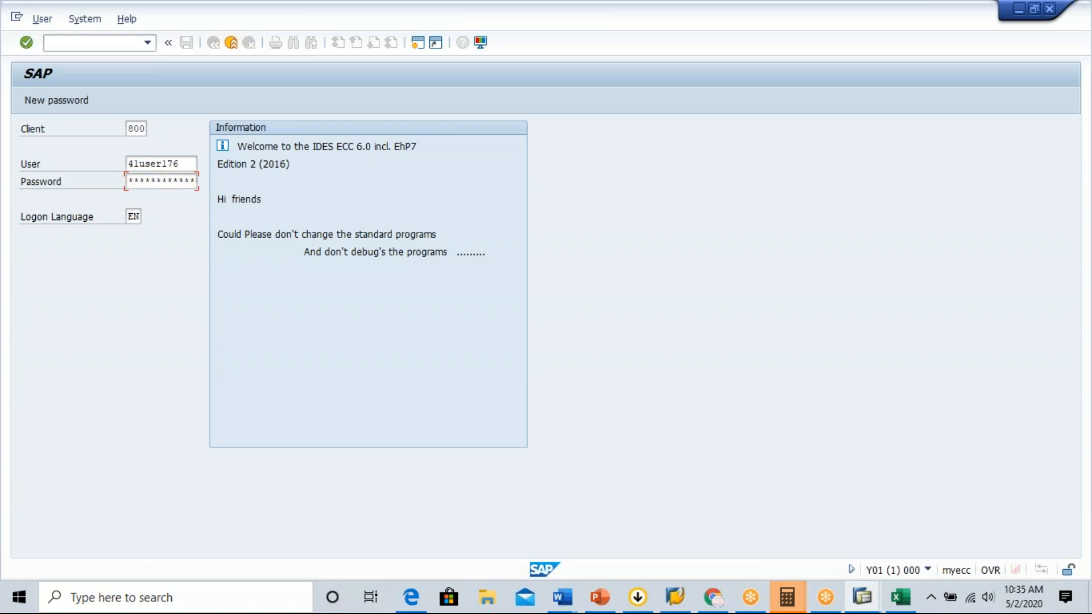
Continue with this logon, ending any other logons in the system, and dismiss the system message to reach SAP Easy Access.
{"action": "left_click", "coordinate": [167, 455]}
{"action": "left_click", "coordinate": [501, 551]}
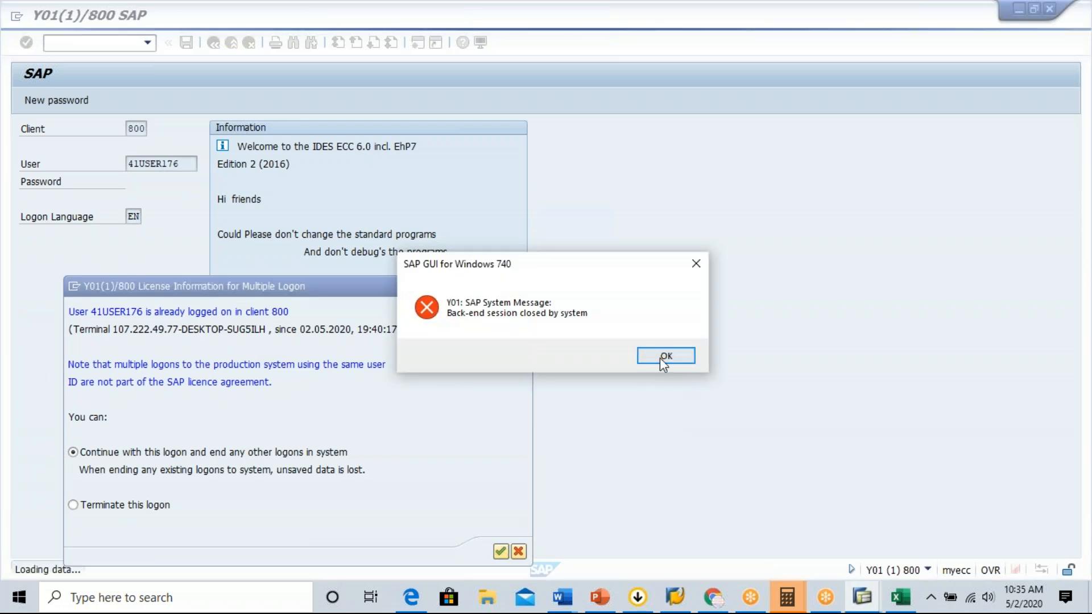
{"action": "left_click", "coordinate": [660, 357]}
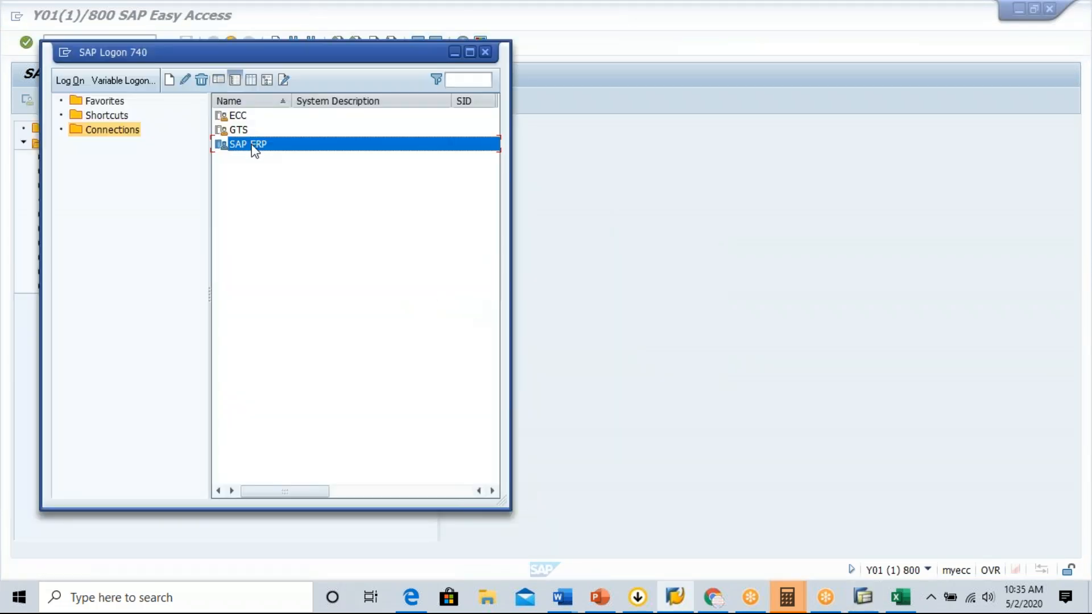
{"action": "left_click", "coordinate": [607, 207]}
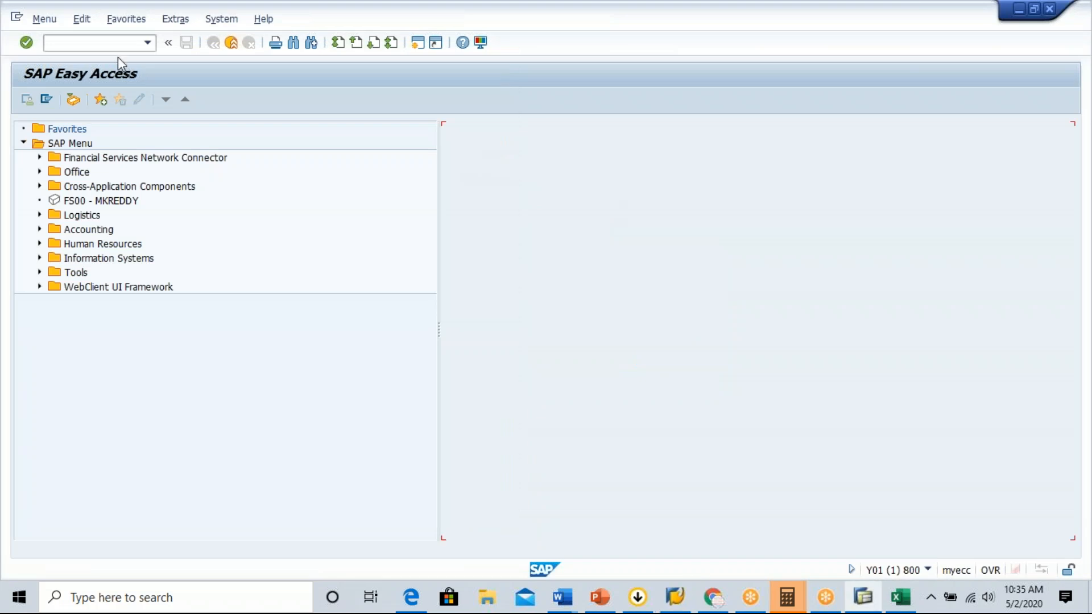
Run transaction VA03 and display the existing GB standard order from the recently used entries.
{"action": "type", "text": "/n"}
{"action": "type", "text": "va03"}
{"action": "key", "text": "Return"}
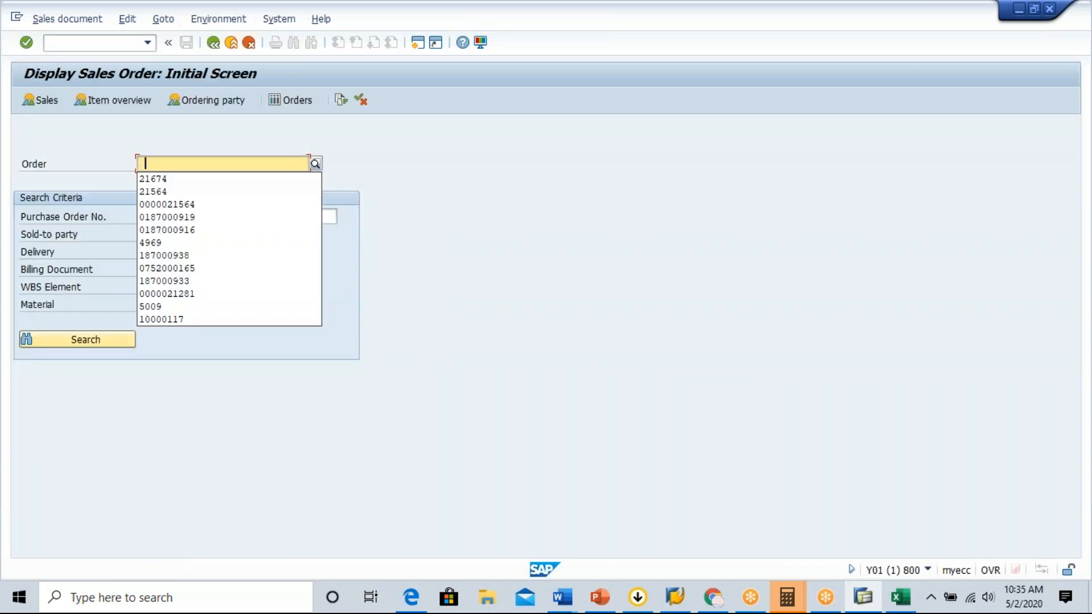
{"action": "left_click", "coordinate": [159, 192]}
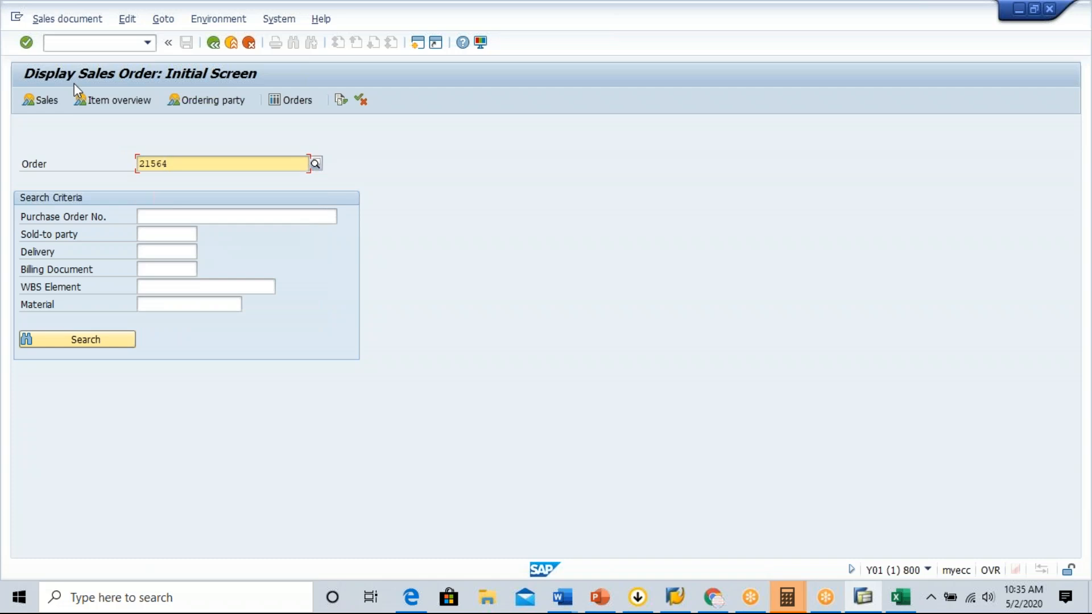
{"action": "left_click", "coordinate": [26, 43]}
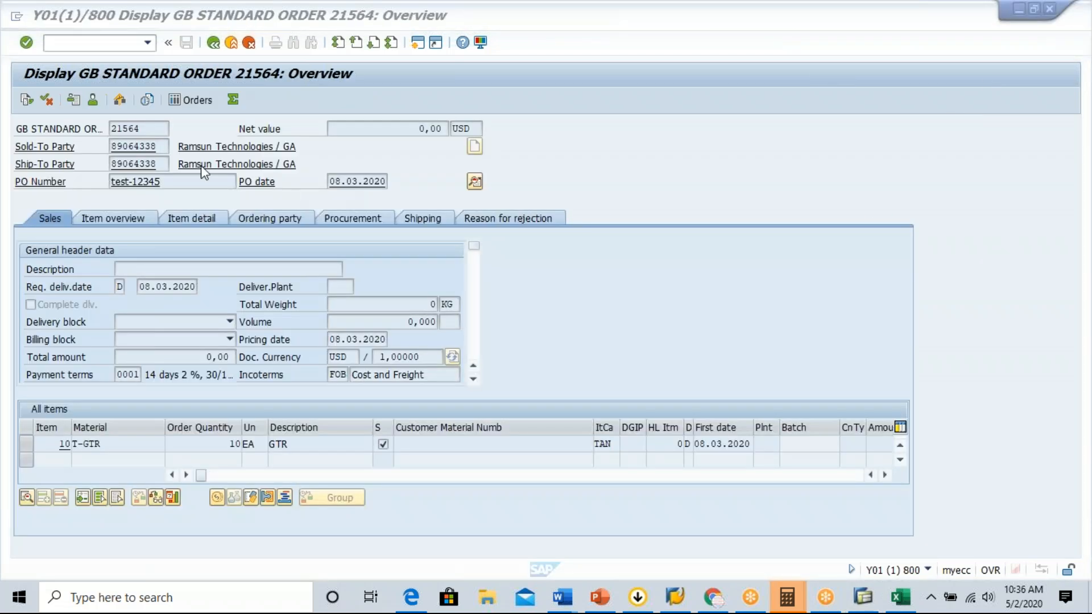
Open the schedule lines of order item 10, material T-GTR.
{"action": "left_click", "coordinate": [886, 475]}
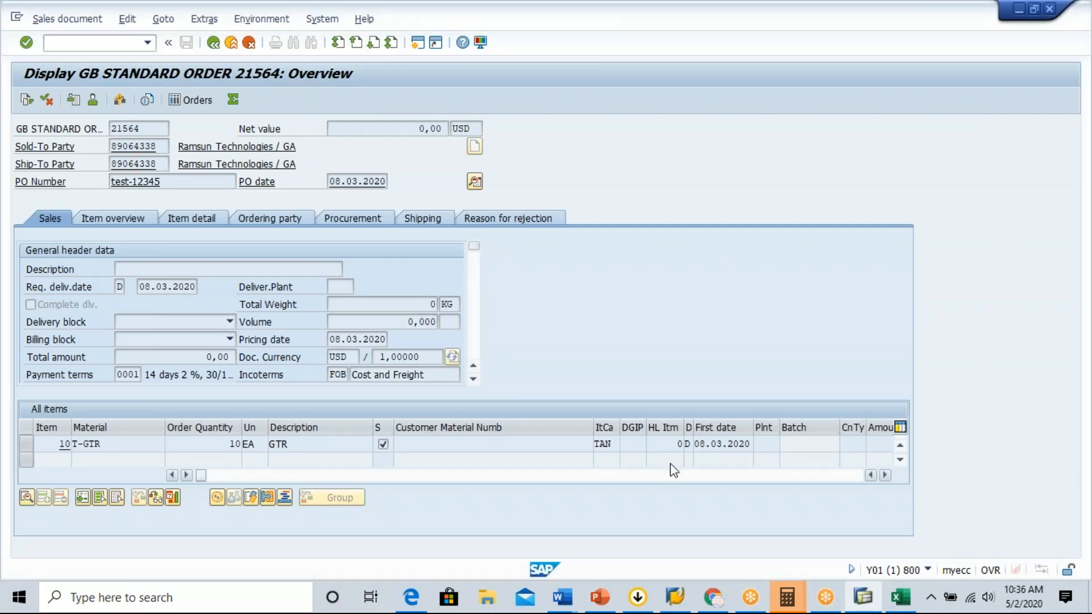
{"action": "left_click", "coordinate": [885, 476]}
{"action": "left_click", "coordinate": [885, 476]}
{"action": "left_click", "coordinate": [885, 475]}
{"action": "left_click", "coordinate": [884, 476]}
{"action": "double_click", "coordinate": [138, 442]}
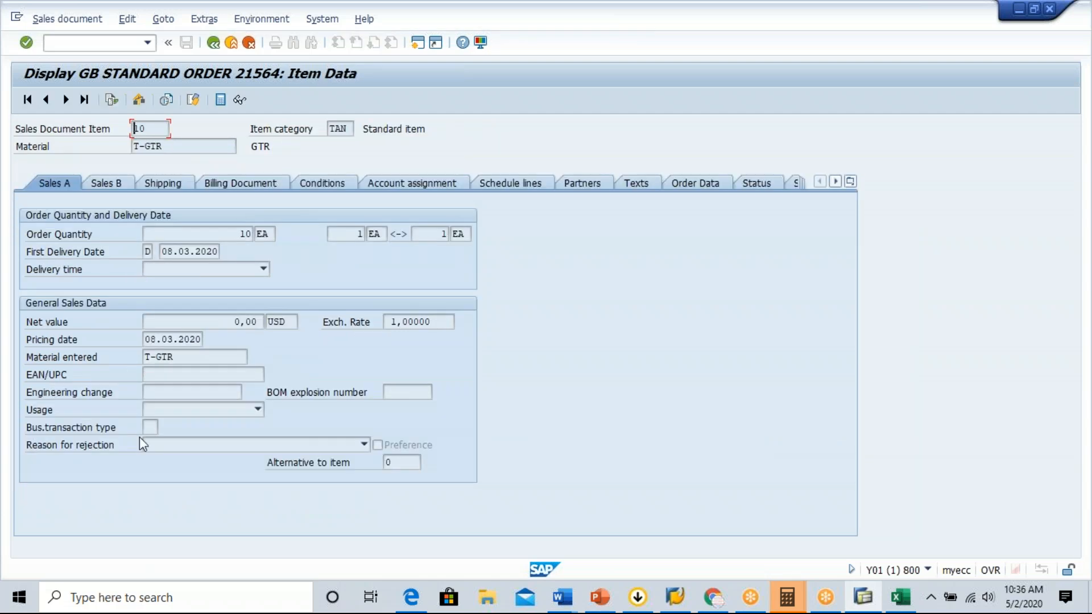
{"action": "left_click", "coordinate": [503, 180]}
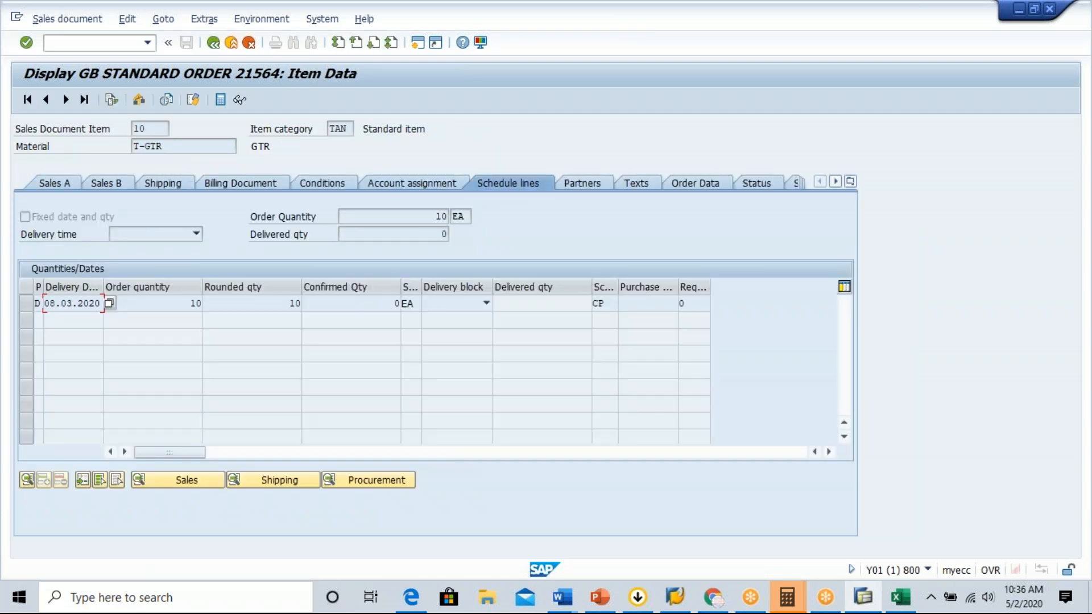
Examine the schedule line's category along with its order, rounded and confirmed quantities.
{"action": "left_click", "coordinate": [612, 303]}
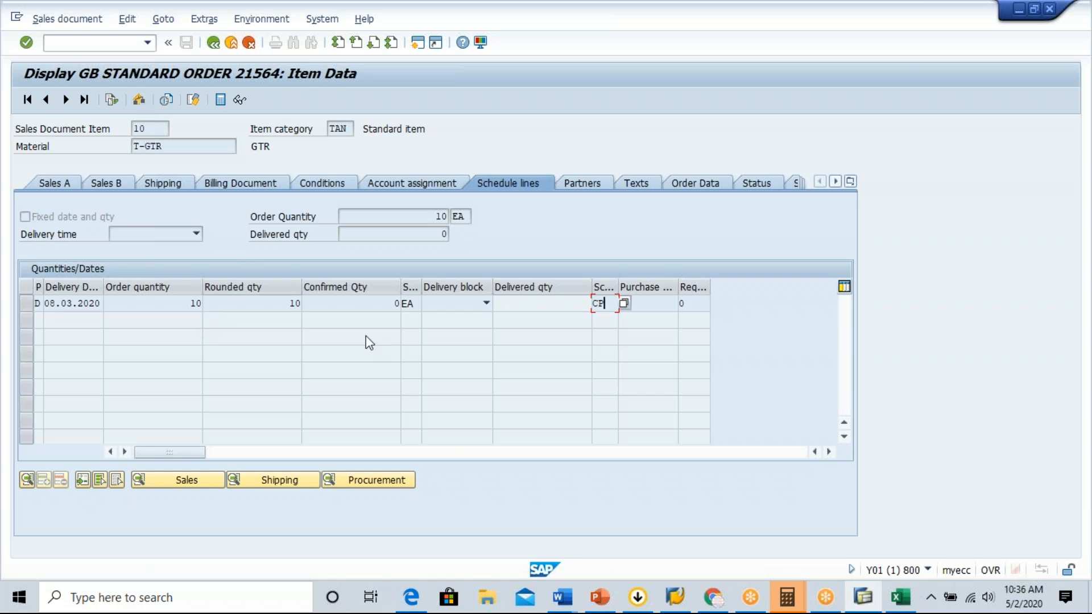
{"action": "left_click", "coordinate": [159, 304]}
{"action": "left_click", "coordinate": [607, 303]}
{"action": "left_click", "coordinate": [293, 303]}
{"action": "left_click_drag", "start_coordinate": [291, 303], "coordinate": [308, 305]}
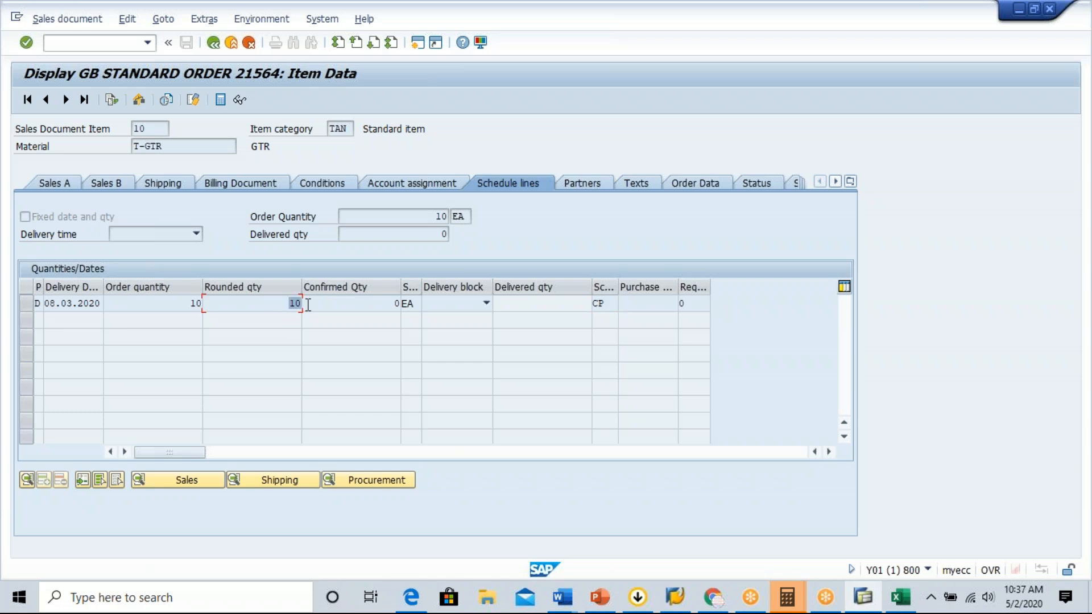
{"action": "left_click", "coordinate": [307, 304]}
{"action": "left_click", "coordinate": [181, 307]}
{"action": "left_click", "coordinate": [611, 308]}
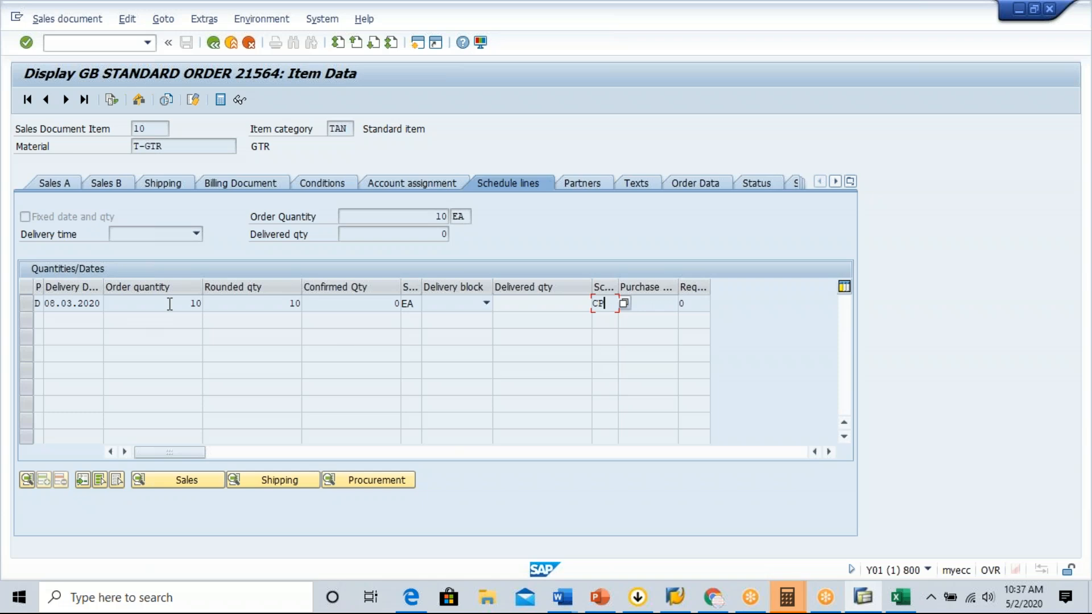
{"action": "left_click", "coordinate": [375, 304]}
Open a new SAP session and run transaction VOV6 to maintain schedule line categories.
{"action": "left_click", "coordinate": [420, 44]}
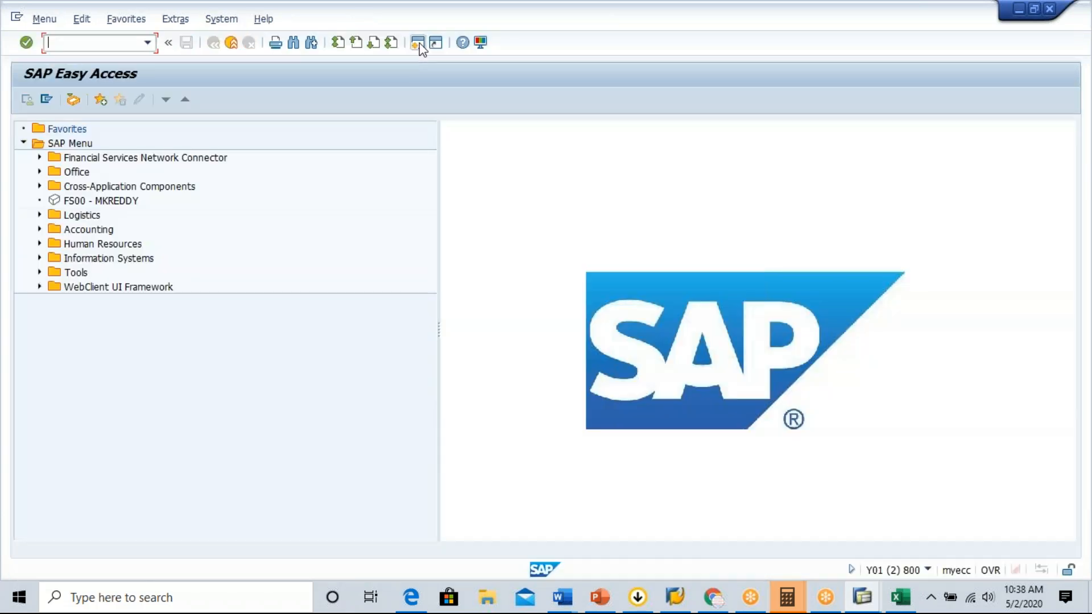
{"action": "type", "text": "/Nov6"}
{"action": "key", "text": "Return"}
{"action": "type", "text": "/nvov6"}
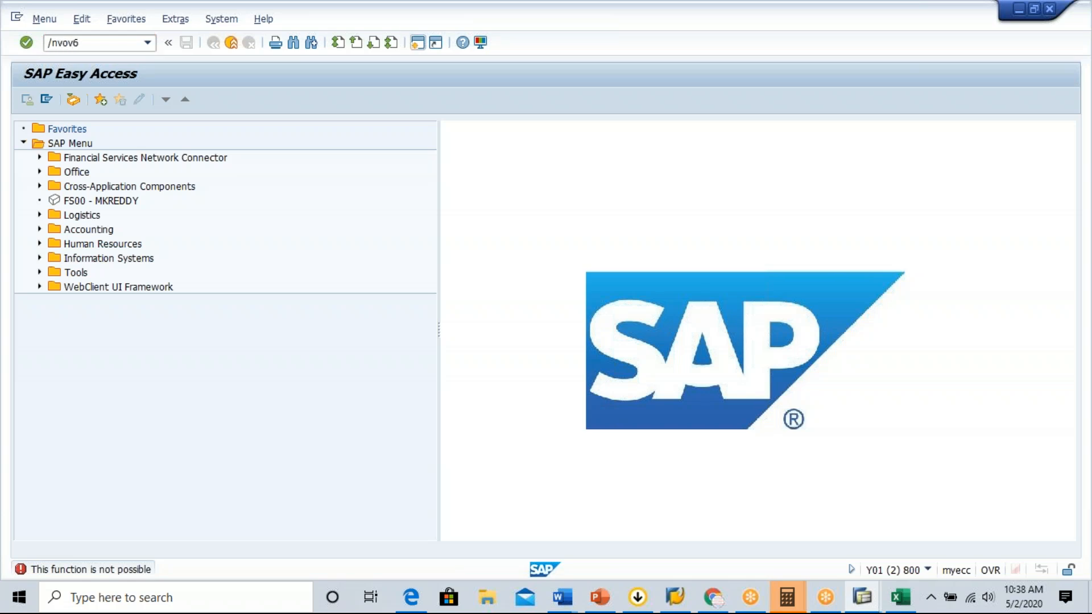
{"action": "key", "text": "Return"}
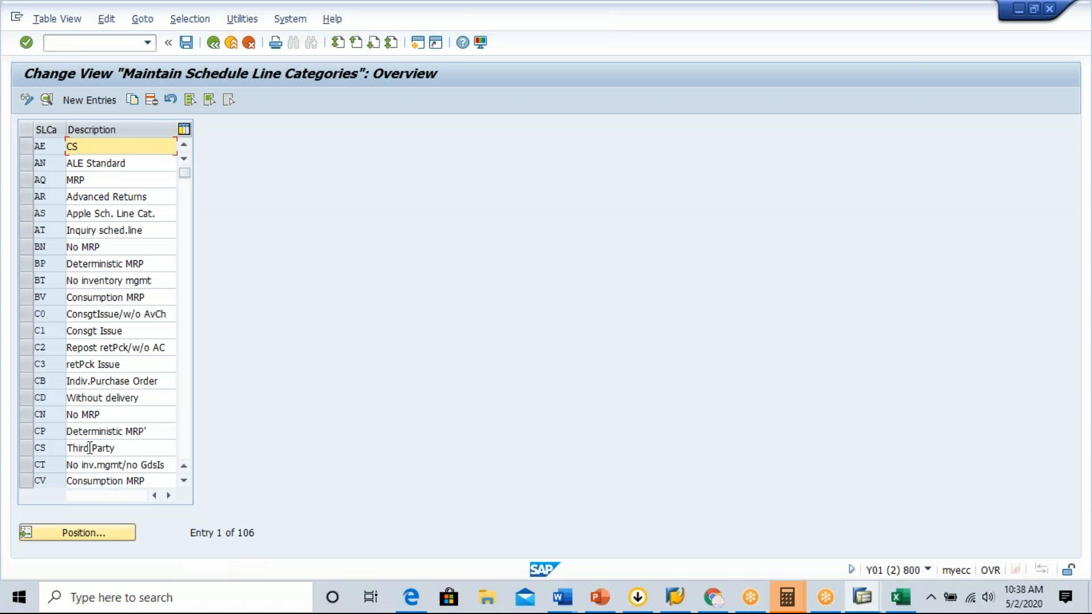
Find schedule line category CP in the overview and display its details.
{"action": "left_click", "coordinate": [183, 481]}
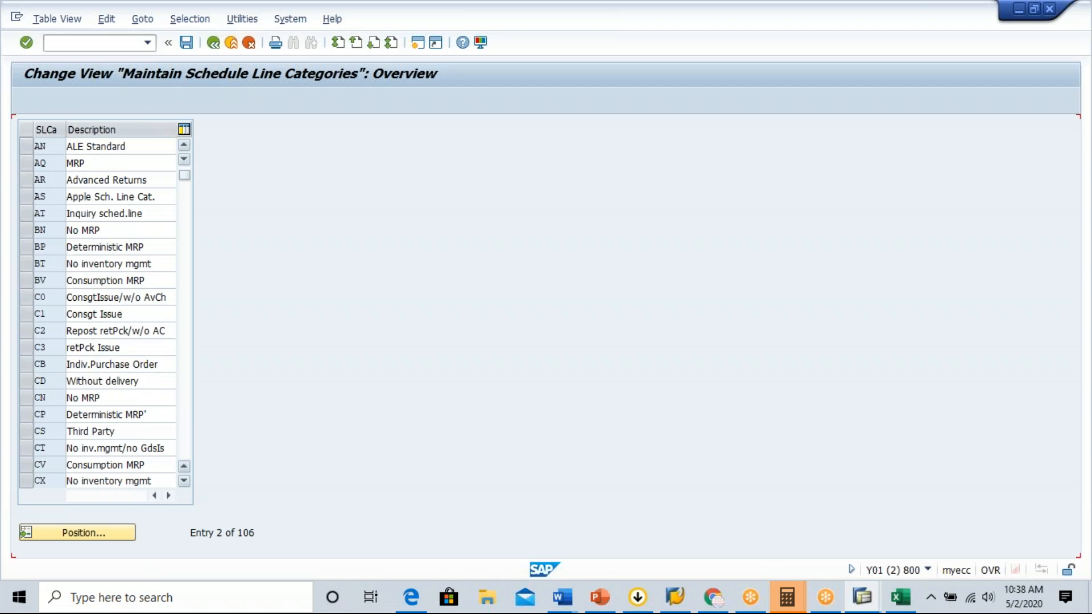
{"action": "left_click", "coordinate": [183, 480]}
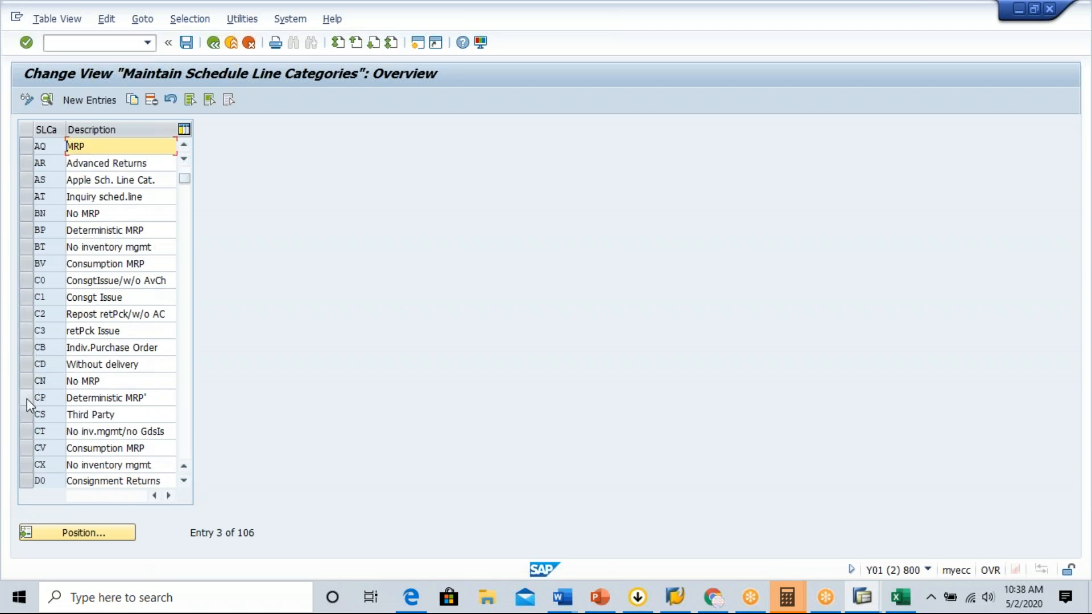
{"action": "left_click", "coordinate": [26, 398]}
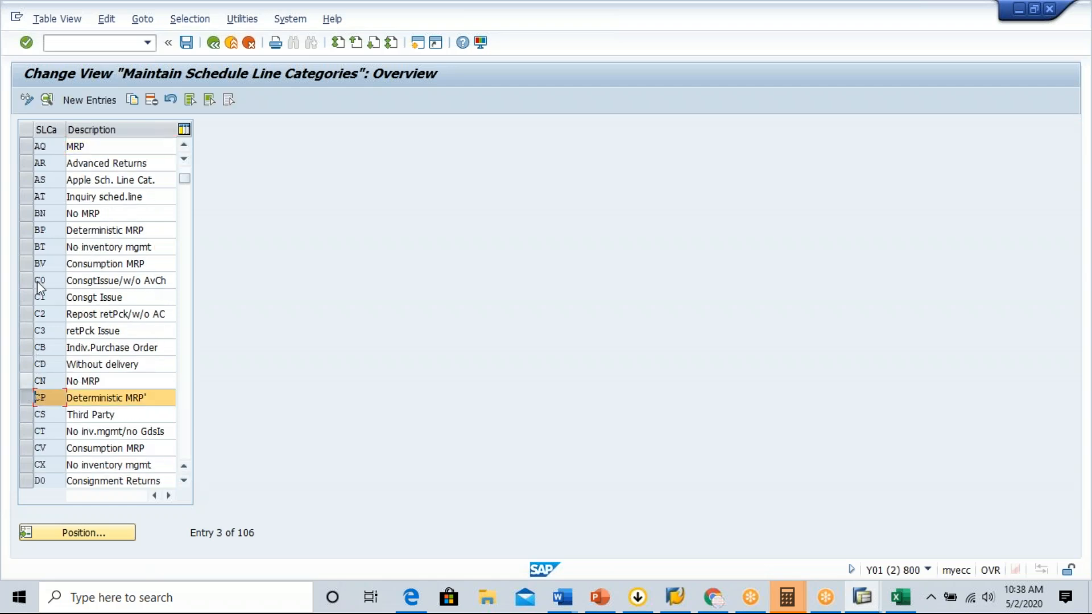
{"action": "left_click", "coordinate": [47, 101]}
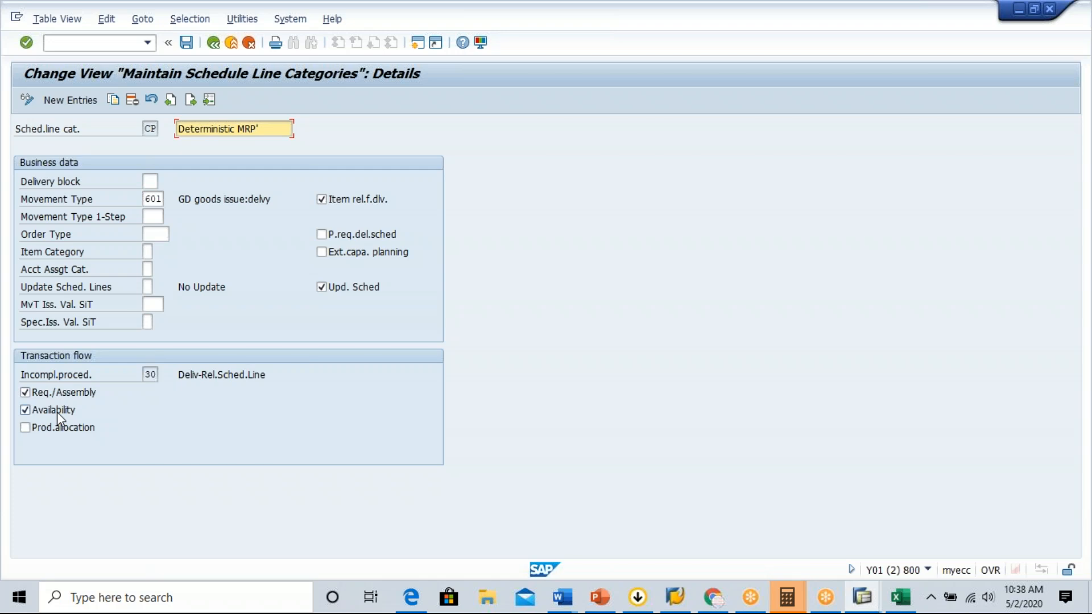
Read the field help for category CP's Req./Assembly and Availability indicators, and return to the schedule line category overview.
{"action": "left_click", "coordinate": [48, 399]}
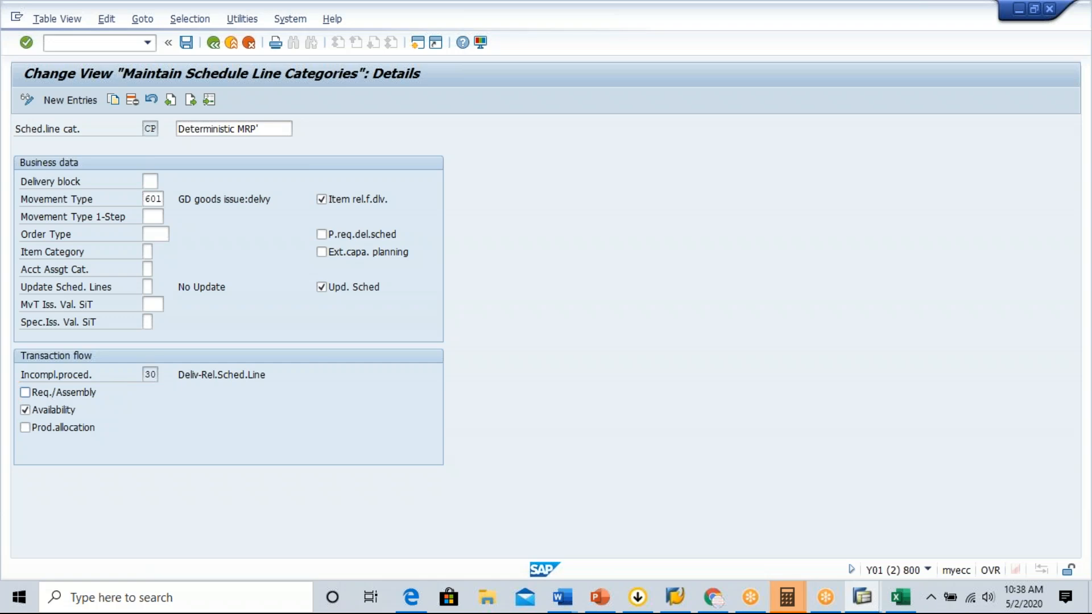
{"action": "key", "text": "F1"}
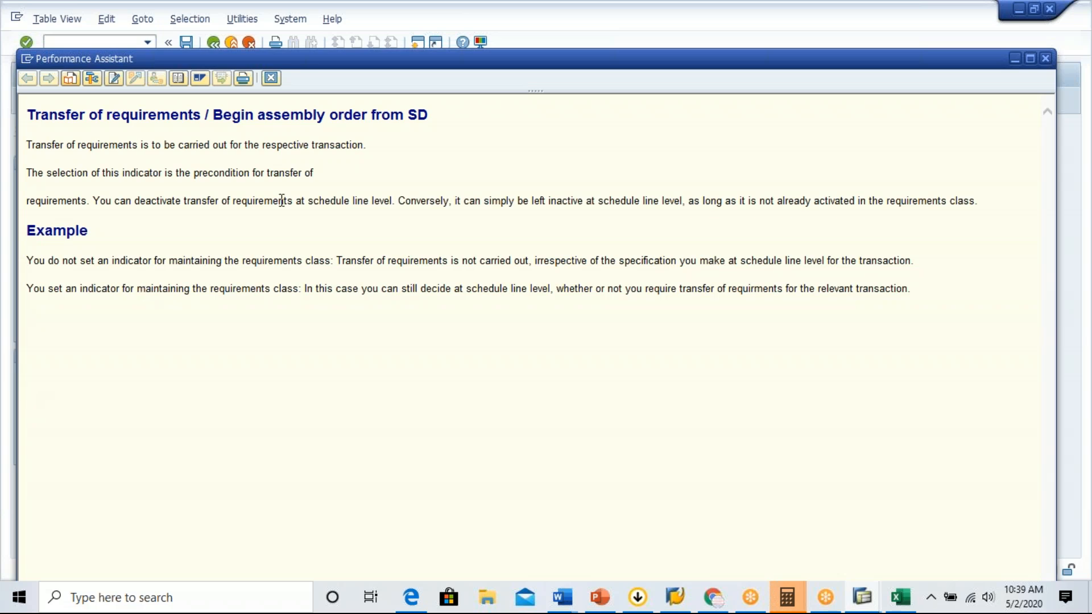
{"action": "left_click", "coordinate": [271, 78]}
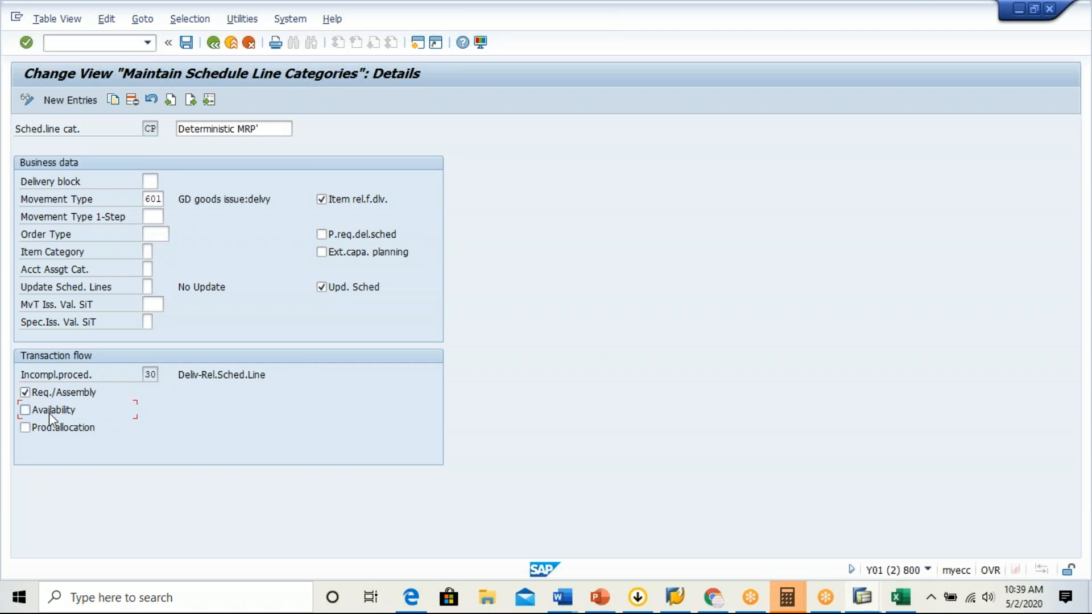
{"action": "key", "text": "F1"}
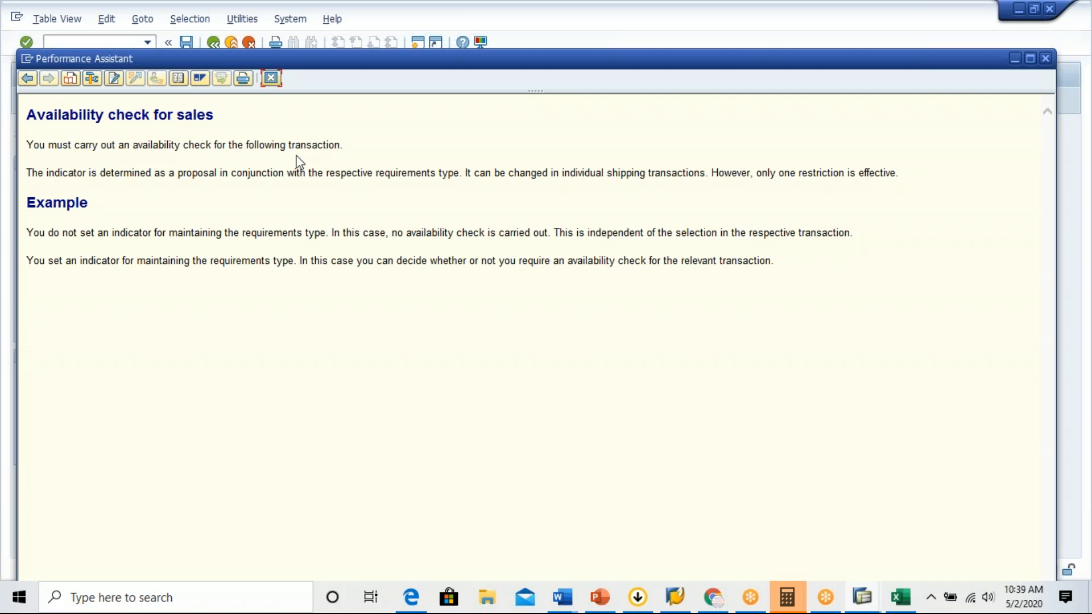
{"action": "left_click", "coordinate": [274, 80]}
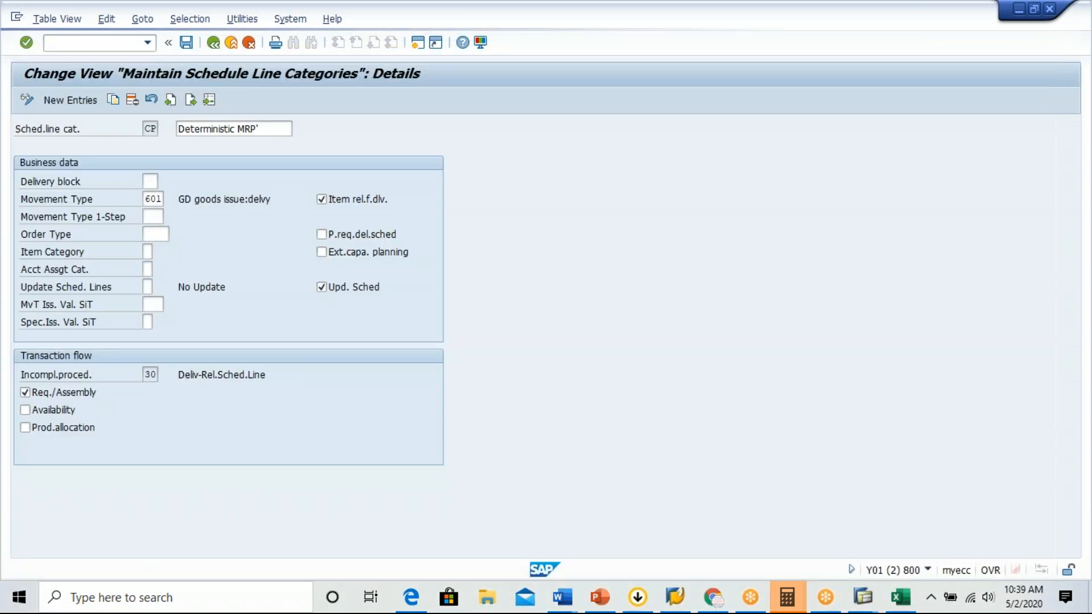
{"action": "left_click", "coordinate": [214, 43]}
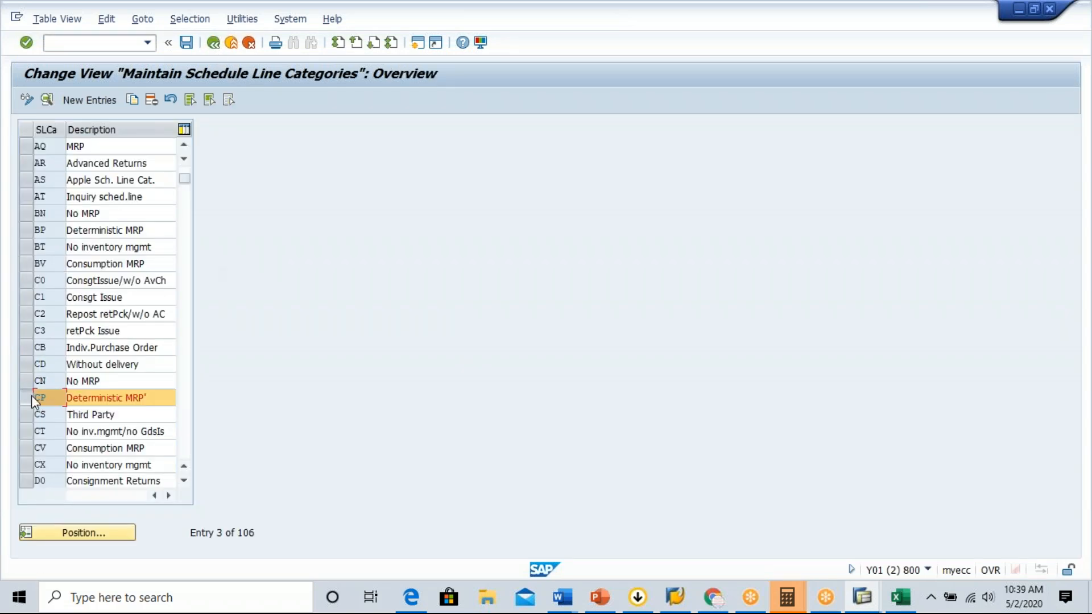
Display the details of schedule line category CN and examine its assigned incompletion procedure.
{"action": "left_click", "coordinate": [25, 379]}
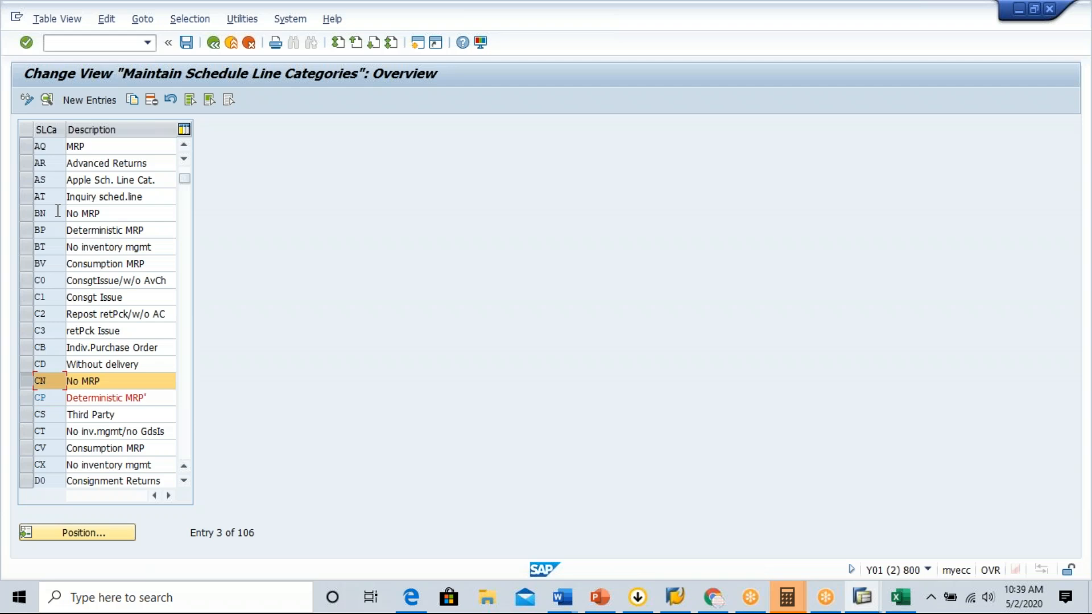
{"action": "left_click", "coordinate": [47, 101]}
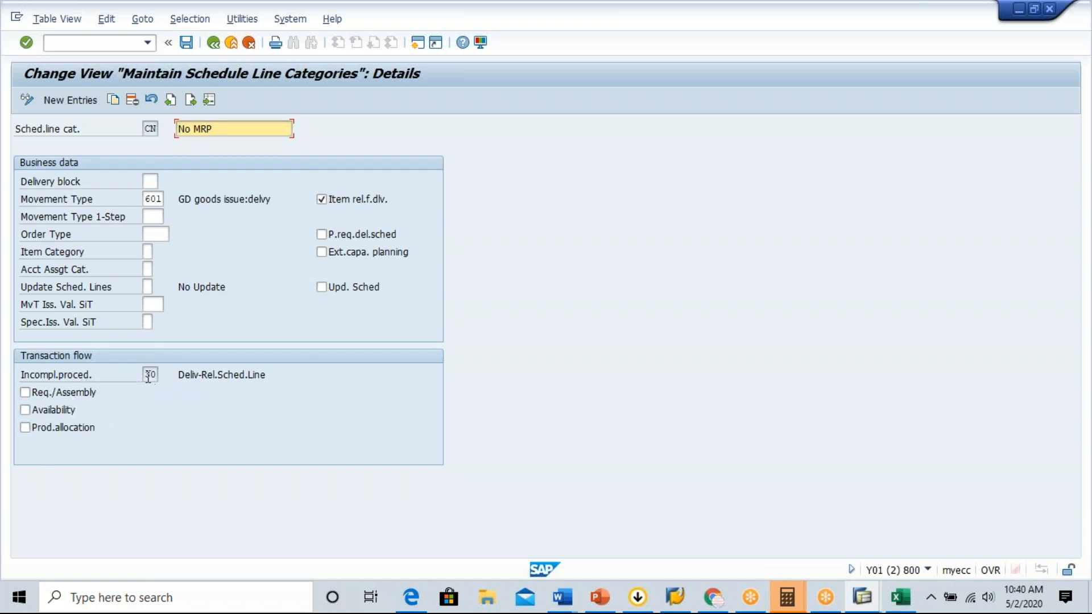
{"action": "left_click_drag", "start_coordinate": [145, 375], "coordinate": [164, 375]}
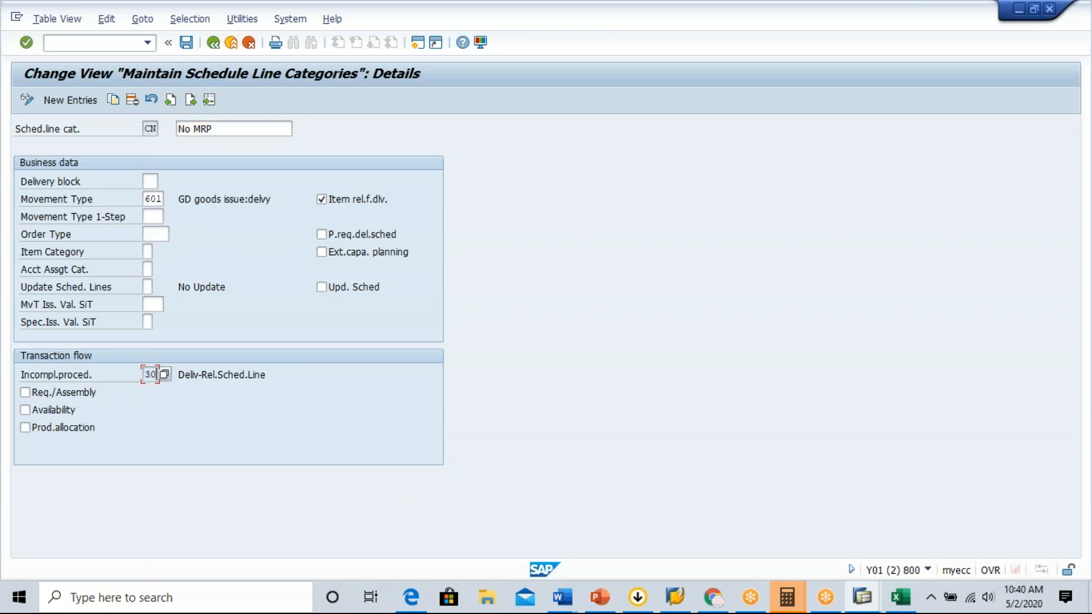
{"action": "left_click_drag", "start_coordinate": [95, 376], "coordinate": [138, 374]}
{"action": "left_click", "coordinate": [138, 374]}
Switch to Excel and review the ZGBINSC incompletion procedure row with its schedule line category assignment.
{"action": "left_click", "coordinate": [899, 597]}
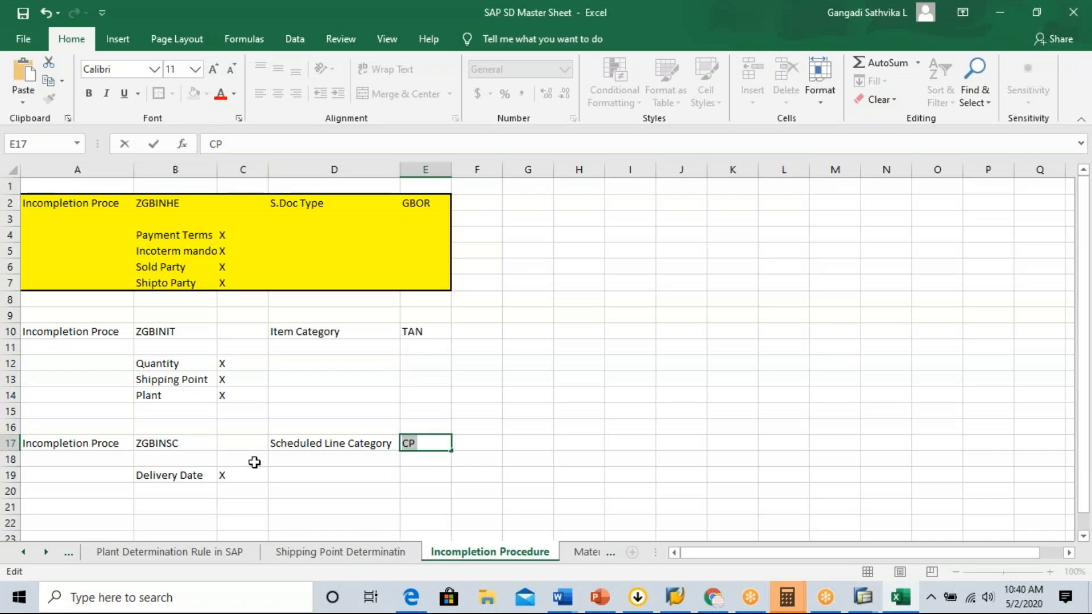
{"action": "left_click", "coordinate": [85, 451]}
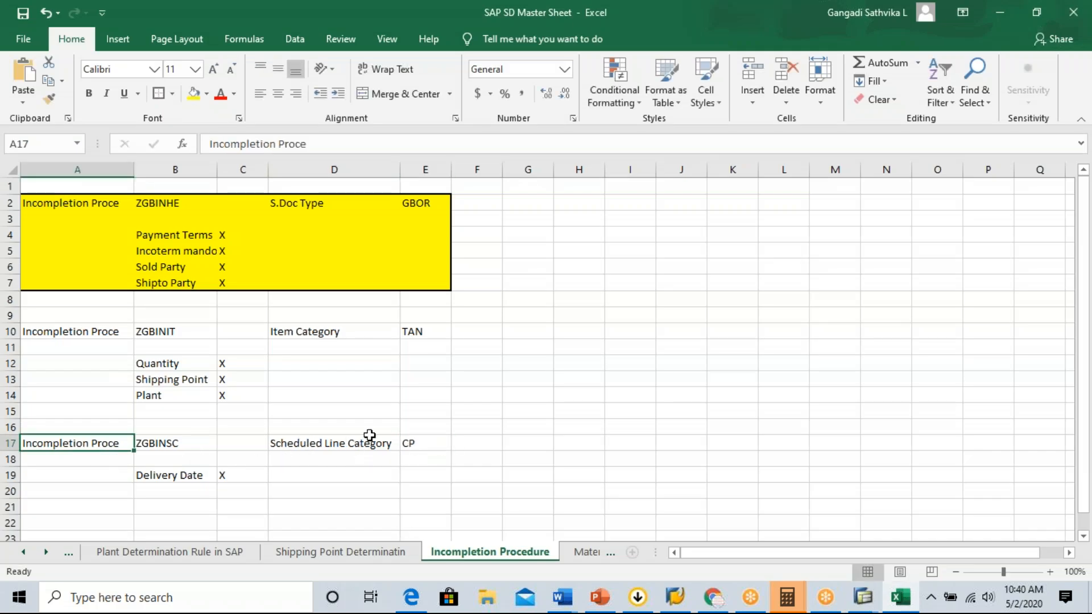
{"action": "left_click", "coordinate": [415, 441]}
Switch back to SAP and run transaction VOV7 to maintain item categories.
{"action": "key", "text": "alt+Tab"}
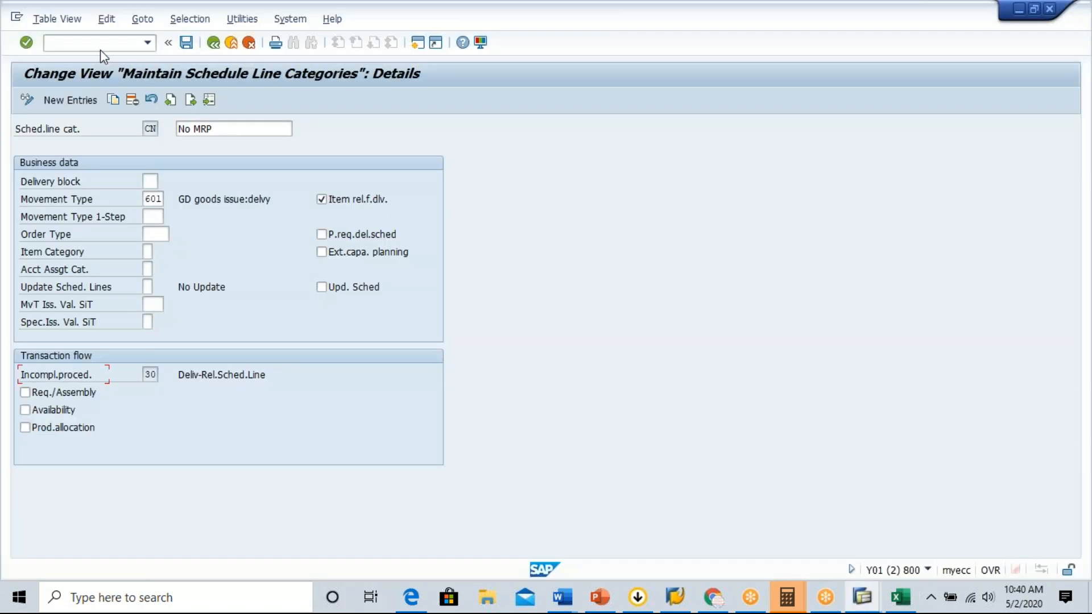
{"action": "type", "text": "/nvov7"}
{"action": "key", "text": "Return"}
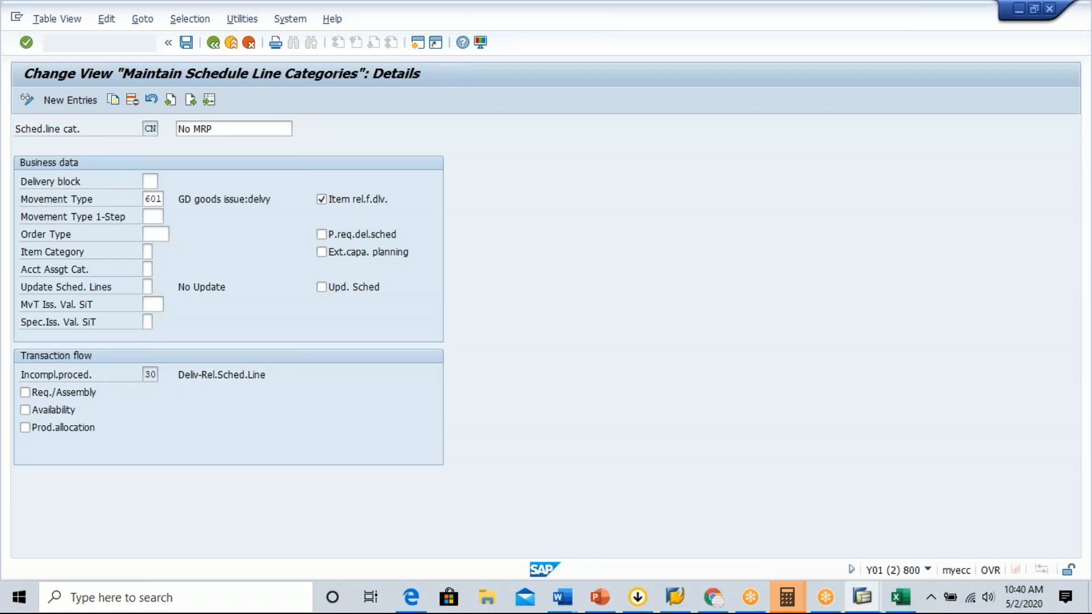
Find item category TAN in the overview and display its details.
{"action": "left_click", "coordinate": [75, 531]}
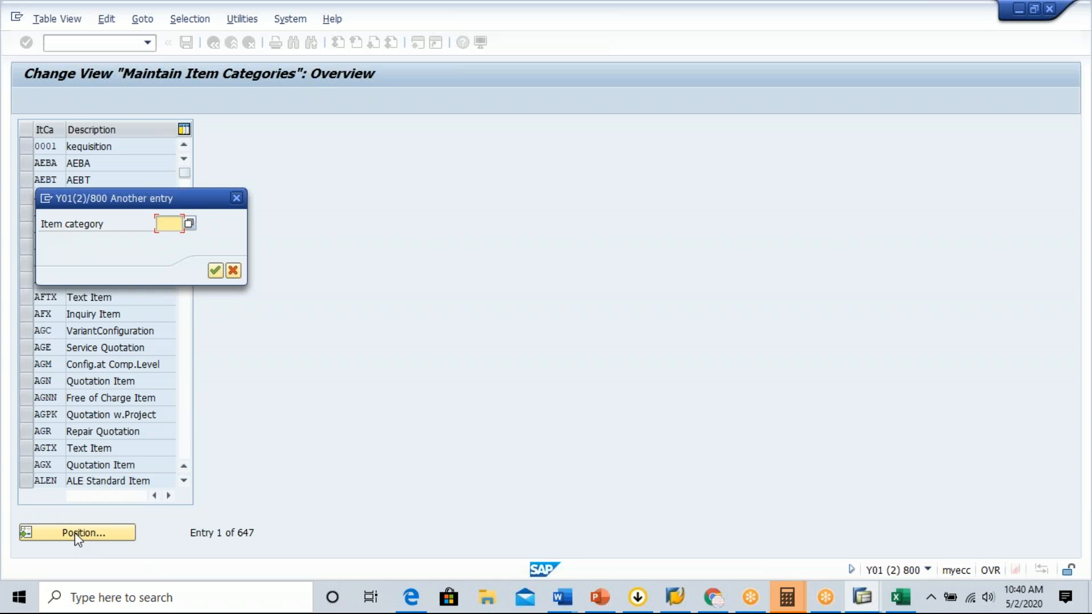
{"action": "type", "text": "TAN"}
{"action": "key", "text": "Return"}
{"action": "key", "text": "Return"}
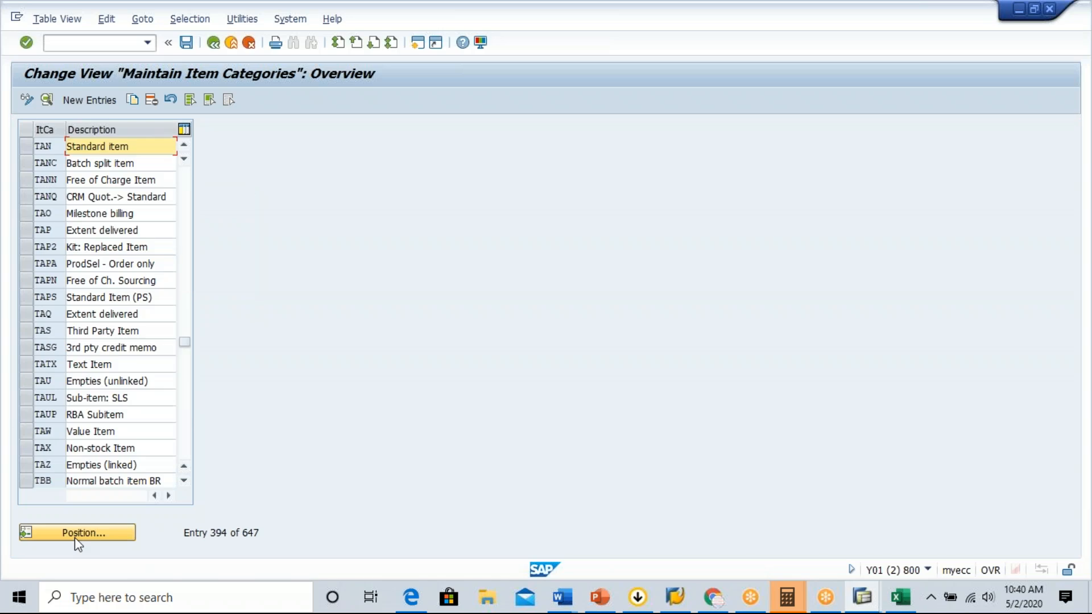
{"action": "left_click", "coordinate": [27, 146]}
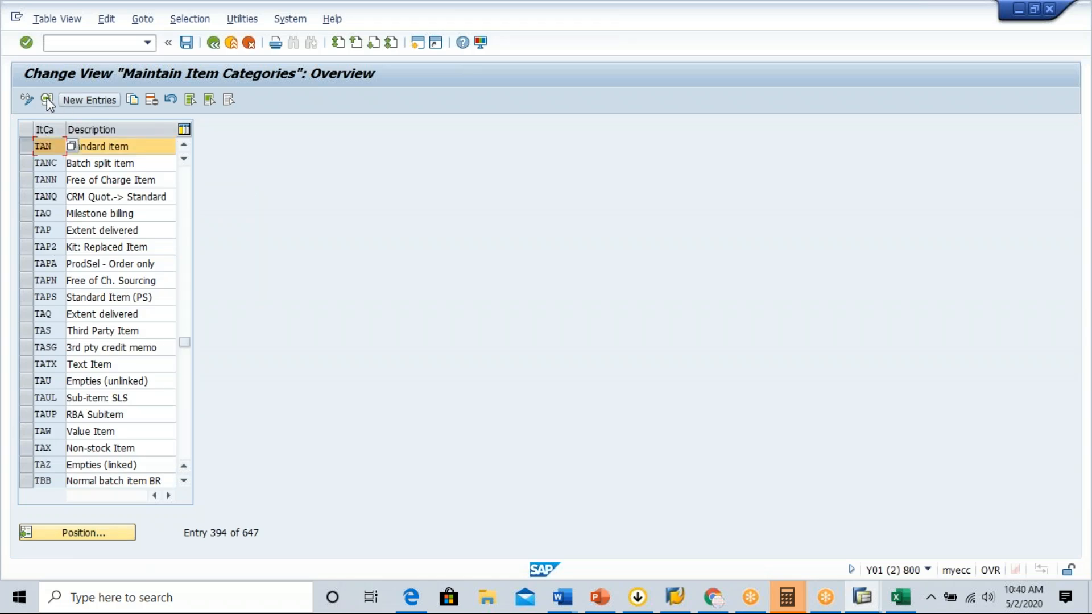
{"action": "left_click", "coordinate": [46, 99]}
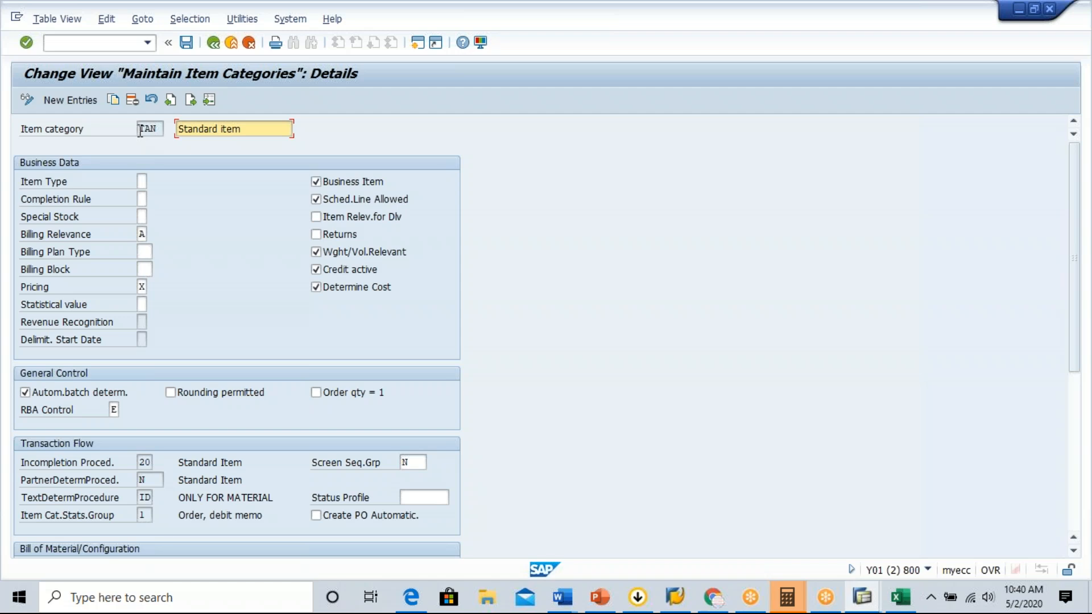
Examine item category TAN's business data, covering billing relevance, billing block and pricing.
{"action": "double_click", "coordinate": [159, 129]}
{"action": "left_click", "coordinate": [160, 130]}
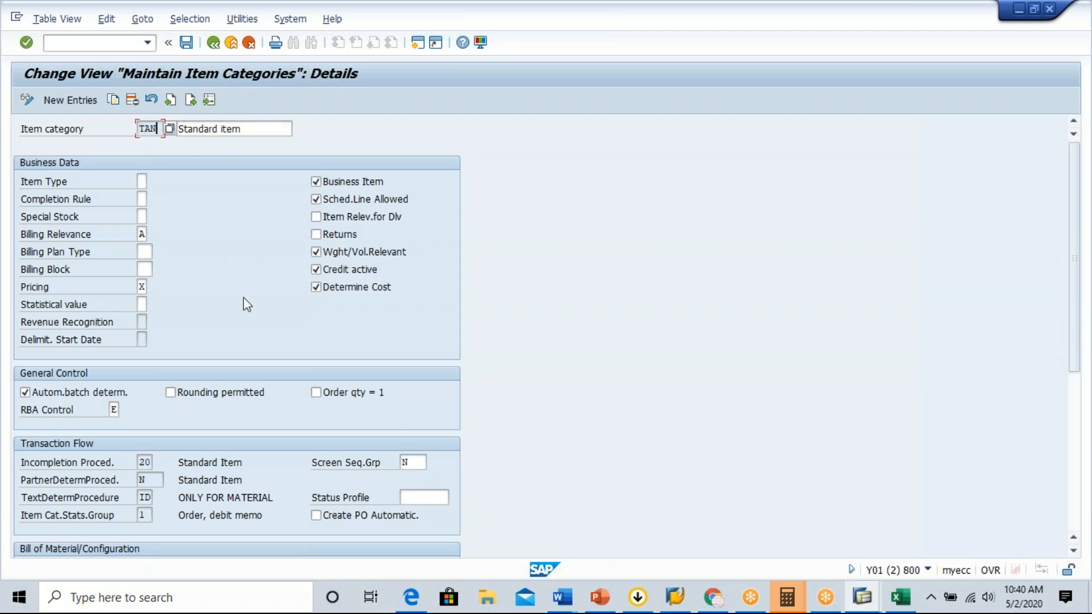
{"action": "left_click", "coordinate": [74, 242]}
{"action": "left_click_drag", "start_coordinate": [74, 245], "coordinate": [120, 238]}
{"action": "left_click", "coordinate": [120, 237]}
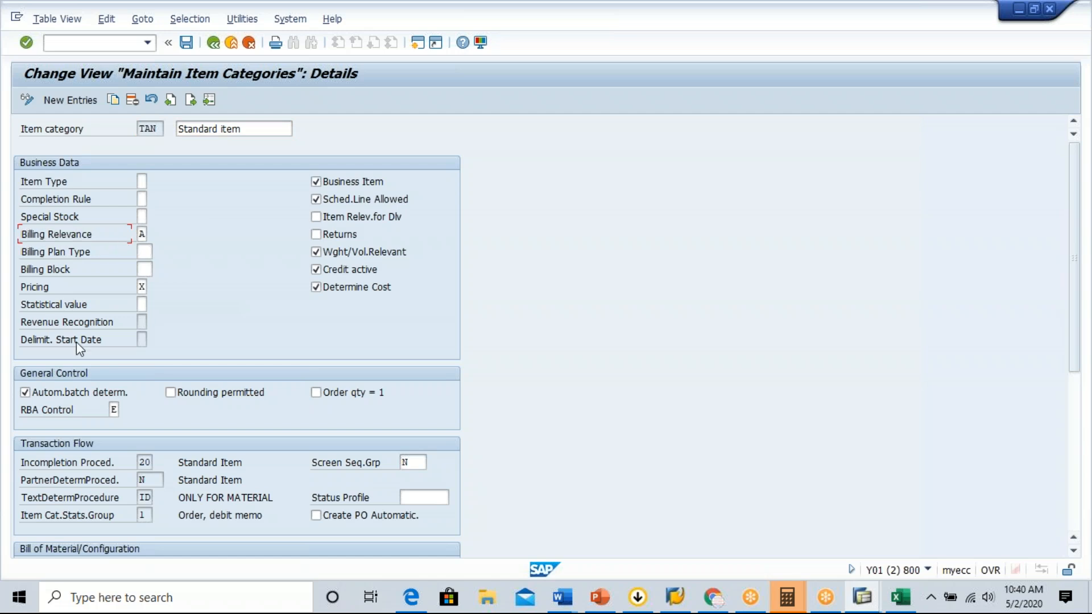
{"action": "left_click_drag", "start_coordinate": [22, 267], "coordinate": [103, 275]}
{"action": "left_click", "coordinate": [104, 275]}
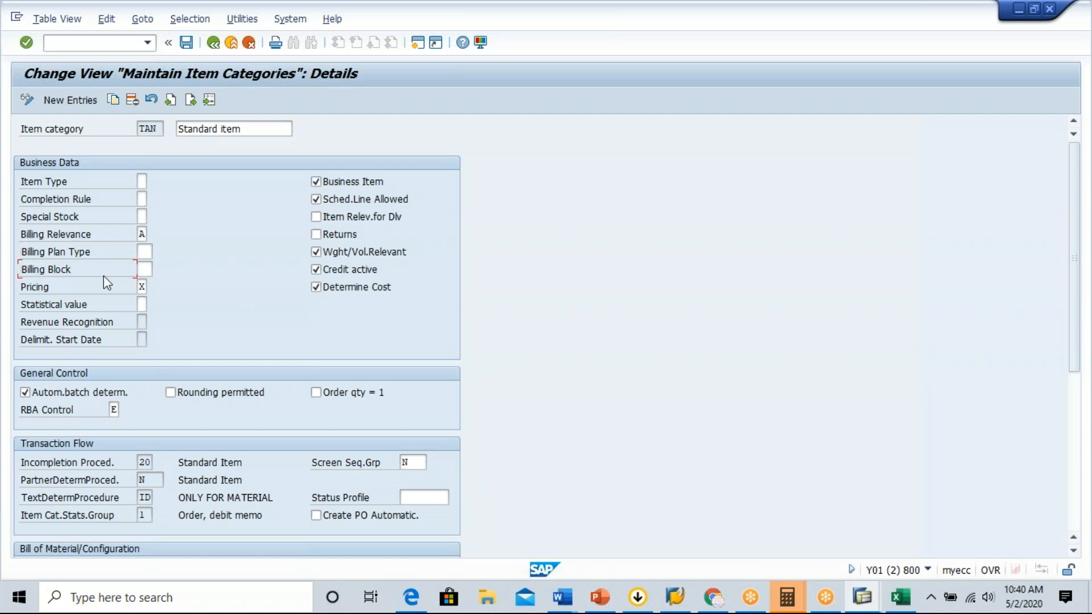
{"action": "left_click_drag", "start_coordinate": [22, 288], "coordinate": [72, 292]}
{"action": "left_click", "coordinate": [72, 292]}
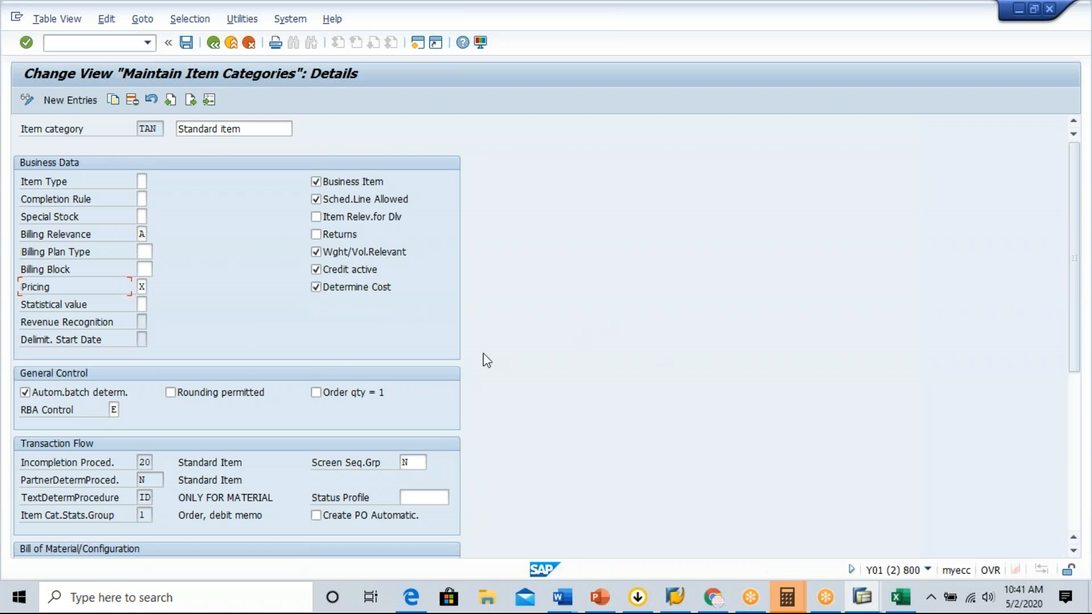
Check TAN's incompletion procedure against the item category assignment in the Excel sheet, and return to SAP.
{"action": "left_click", "coordinate": [152, 466]}
{"action": "left_click_drag", "start_coordinate": [21, 464], "coordinate": [130, 471]}
{"action": "left_click", "coordinate": [133, 466]}
{"action": "key", "text": "alt+Tab"}
{"action": "left_click", "coordinate": [427, 331]}
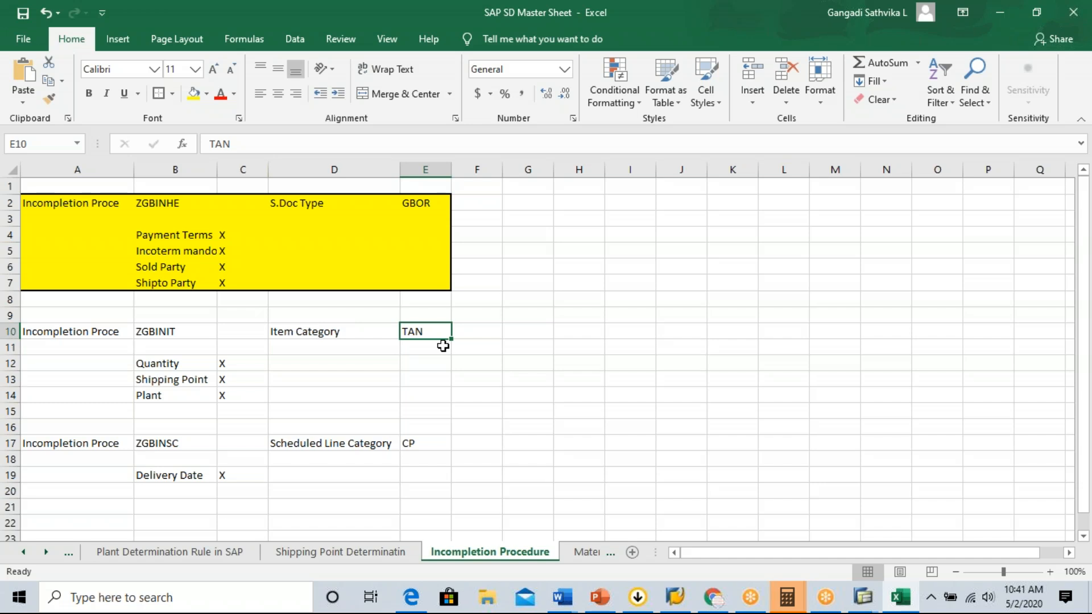
{"action": "key", "text": "alt+Tab"}
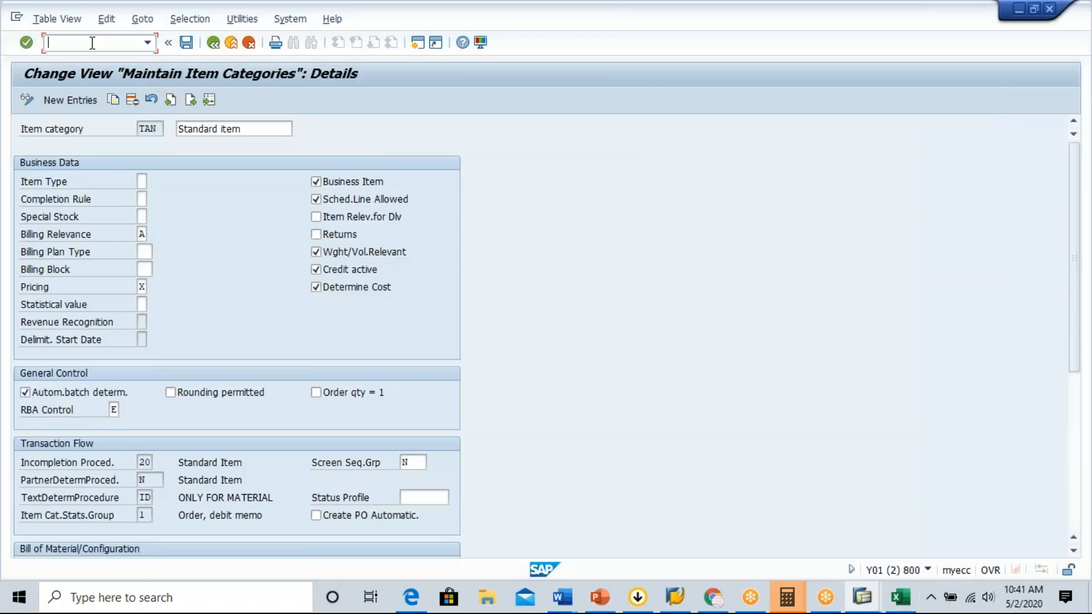
{"action": "type", "text": "nvo"}
{"action": "key", "text": "BackSpace"}
{"action": "type", "text": "ov6"}
{"action": "key", "text": "BackSpace"}
{"action": "type", "text": "8"}
{"action": "key", "text": "Return"}
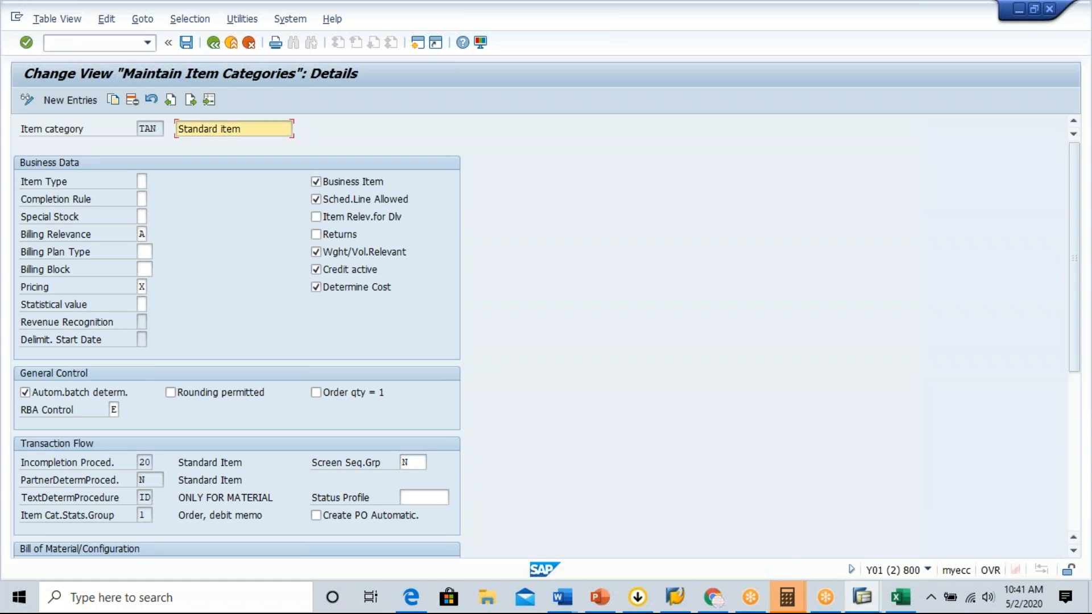
Run transaction VOV8 to maintain sales order types.
{"action": "left_click", "coordinate": [86, 43]}
{"action": "type", "text": "/nvov8"}
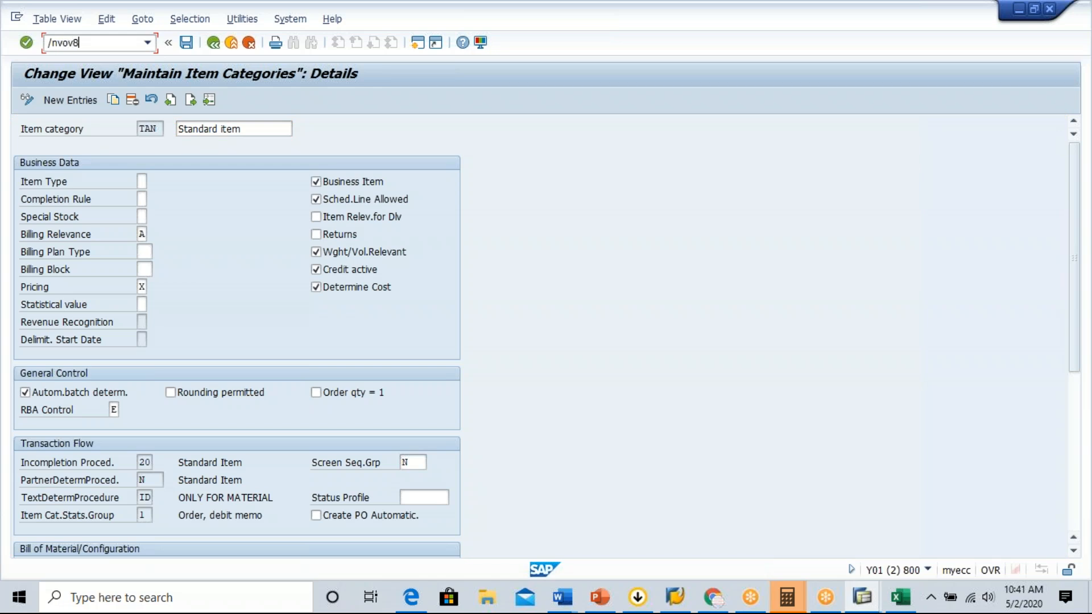
{"action": "key", "text": "Return"}
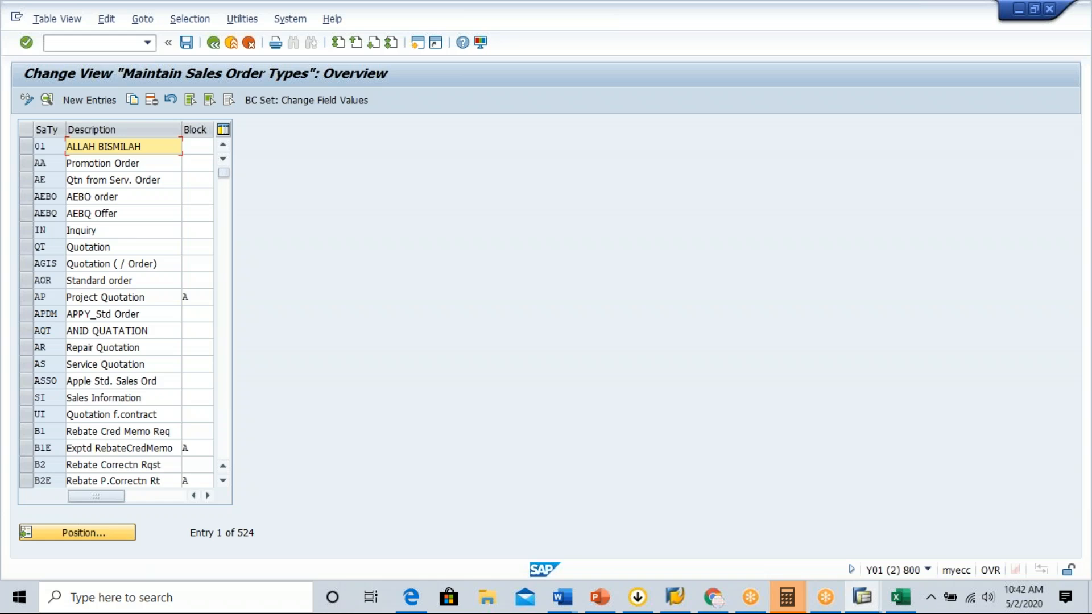
Find sales document type GBOR in the overview and display its details.
{"action": "left_click", "coordinate": [82, 535]}
{"action": "type", "text": "GBOR"}
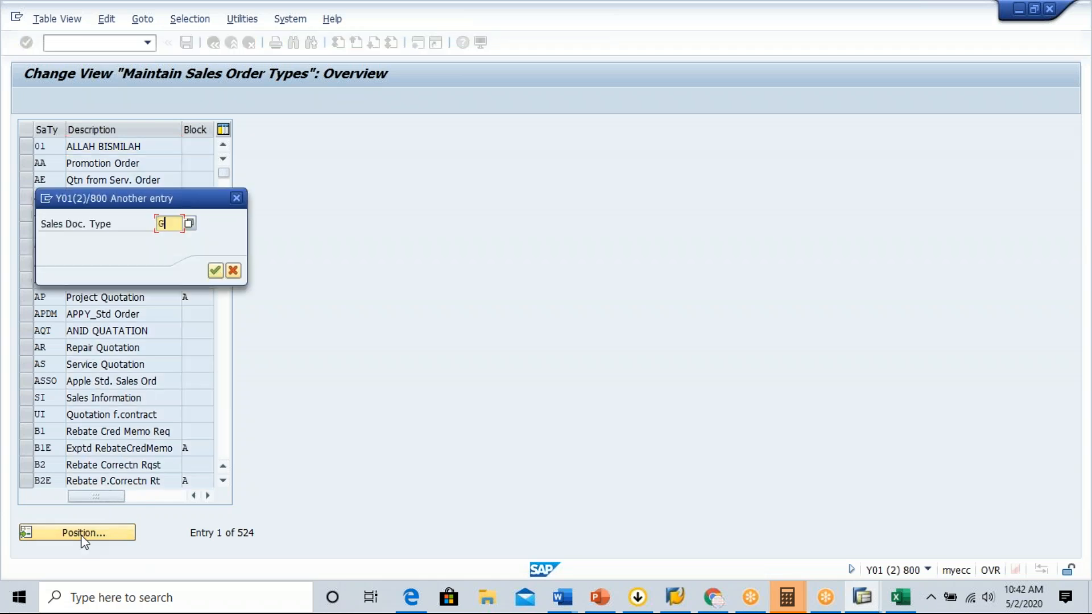
{"action": "key", "text": "Return"}
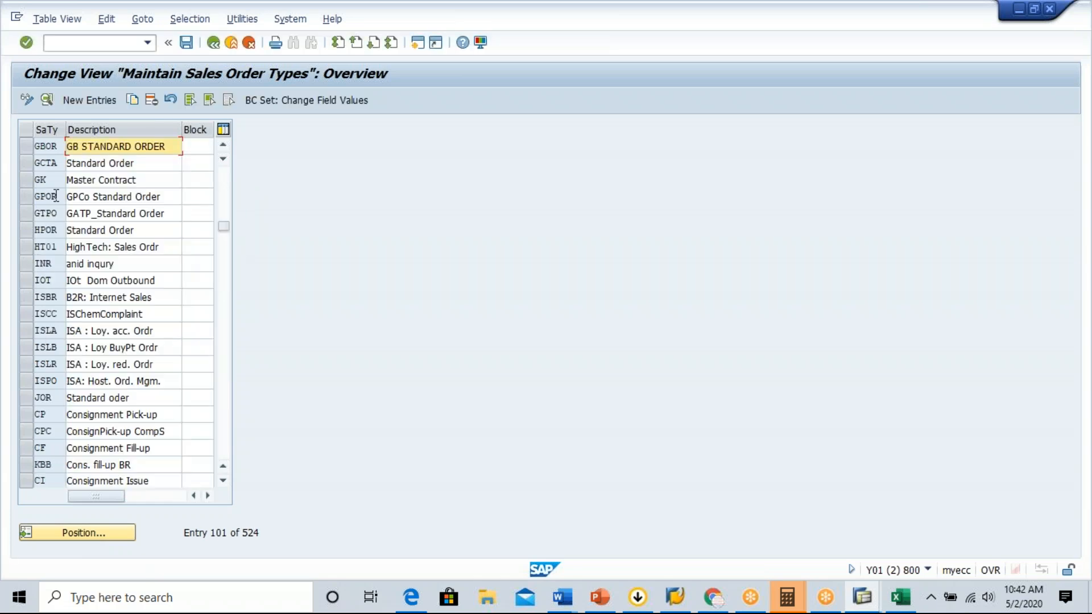
{"action": "left_click", "coordinate": [29, 144]}
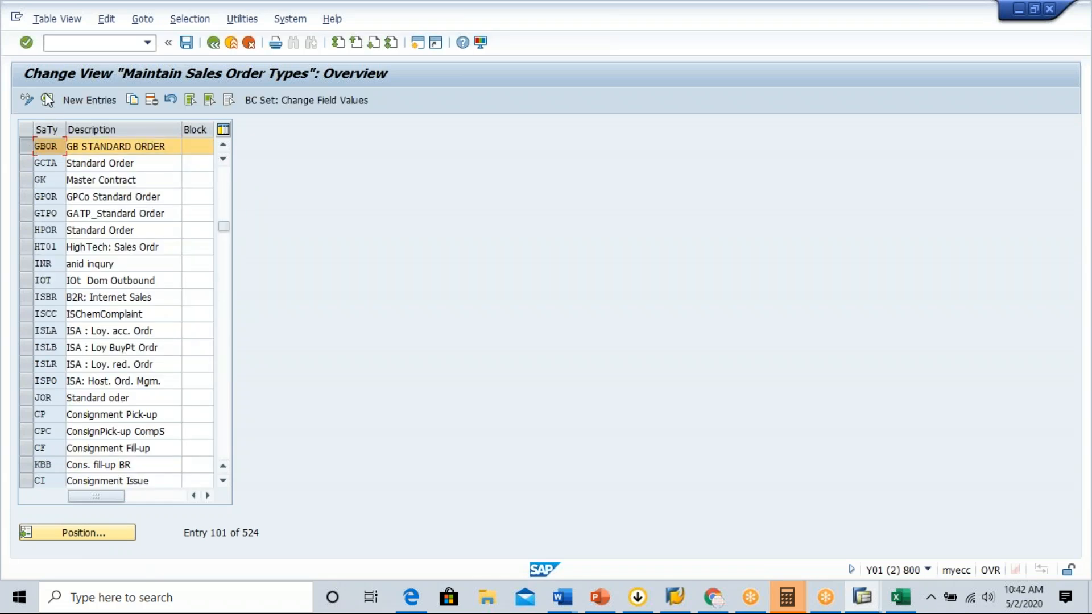
{"action": "left_click", "coordinate": [47, 100]}
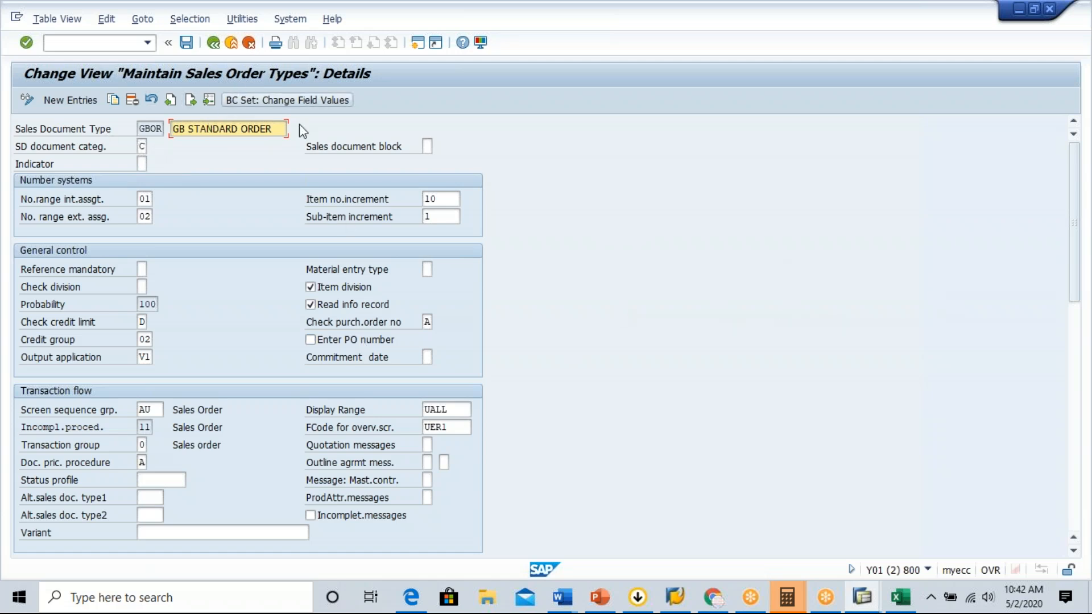
View the possible SD document categories for sales document type GBOR and close the list unchanged.
{"action": "left_click", "coordinate": [141, 147]}
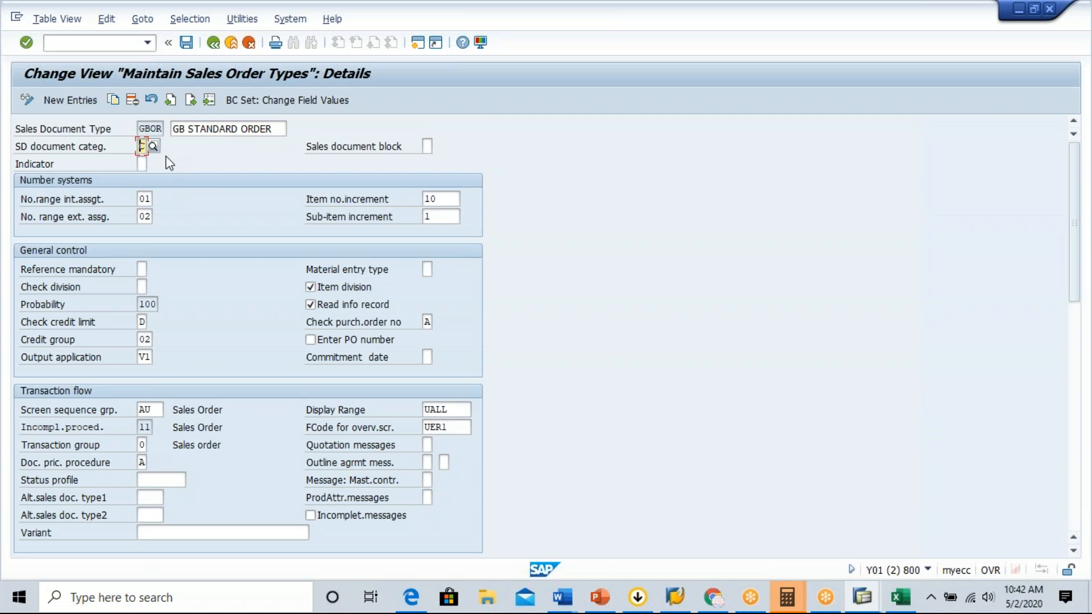
{"action": "left_click", "coordinate": [155, 149]}
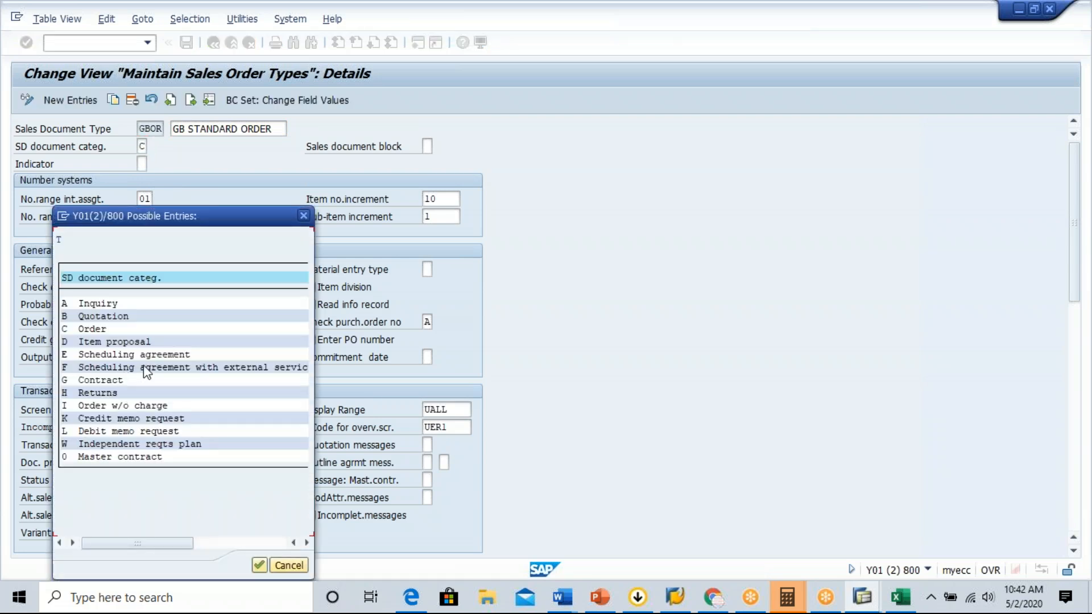
{"action": "left_click", "coordinate": [303, 215]}
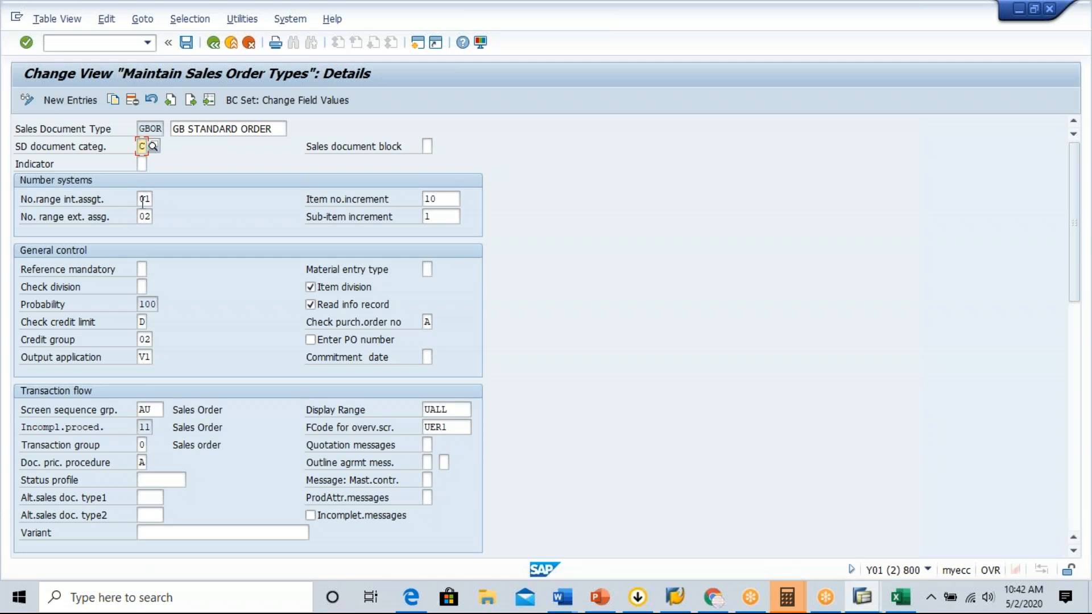
Examine GBOR's number systems, covering the internal and external number ranges and the item number increment.
{"action": "left_click_drag", "start_coordinate": [22, 197], "coordinate": [203, 233]}
{"action": "left_click_drag", "start_coordinate": [22, 197], "coordinate": [520, 236]}
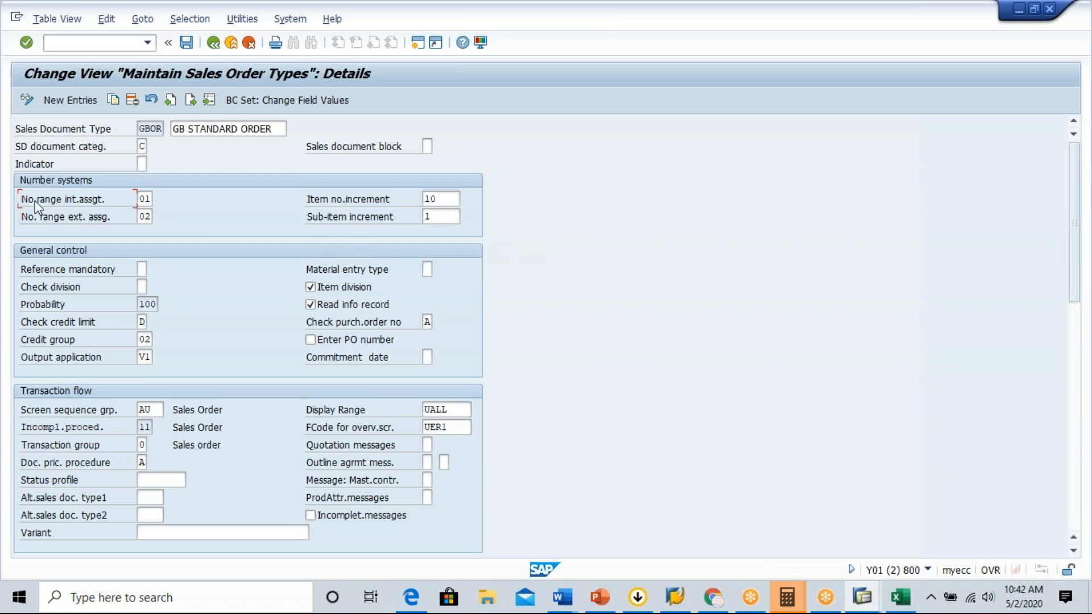
{"action": "left_click_drag", "start_coordinate": [23, 200], "coordinate": [175, 220]}
{"action": "left_click", "coordinate": [447, 199]}
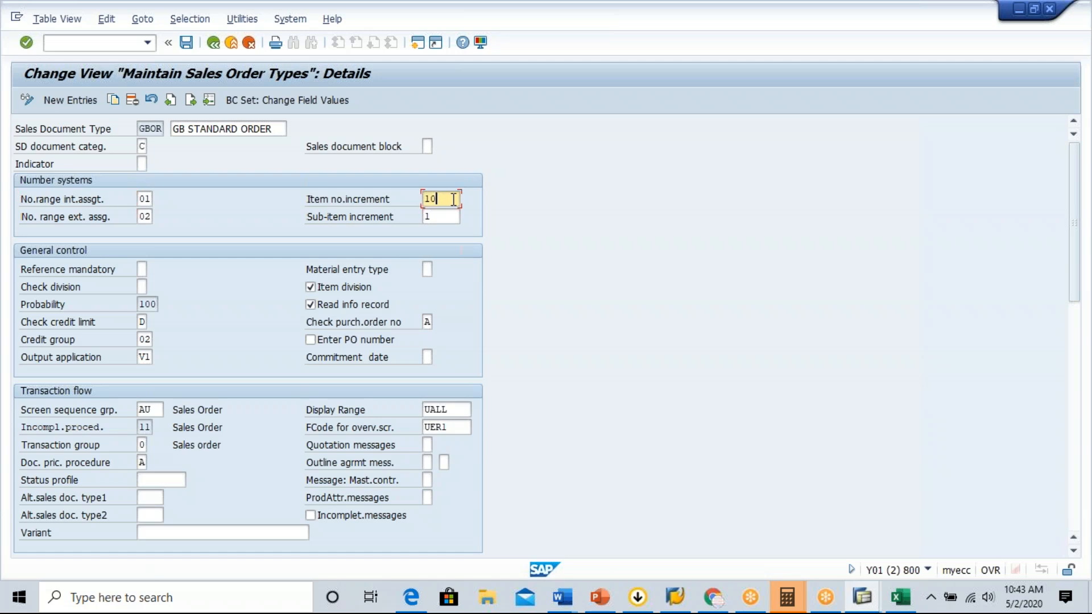
{"action": "left_click", "coordinate": [320, 200]}
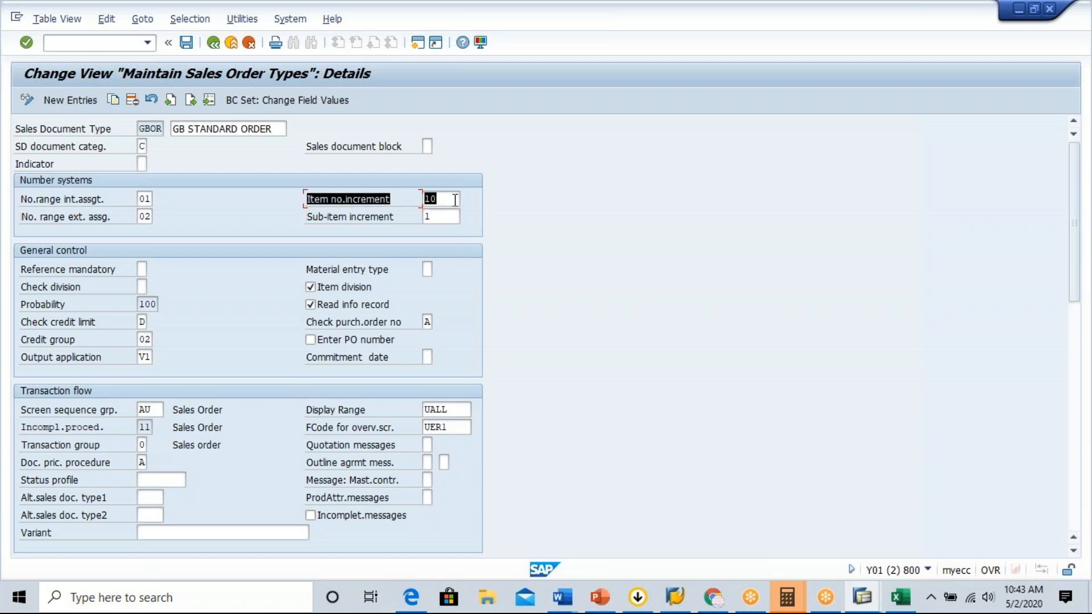
{"action": "left_click", "coordinate": [456, 199]}
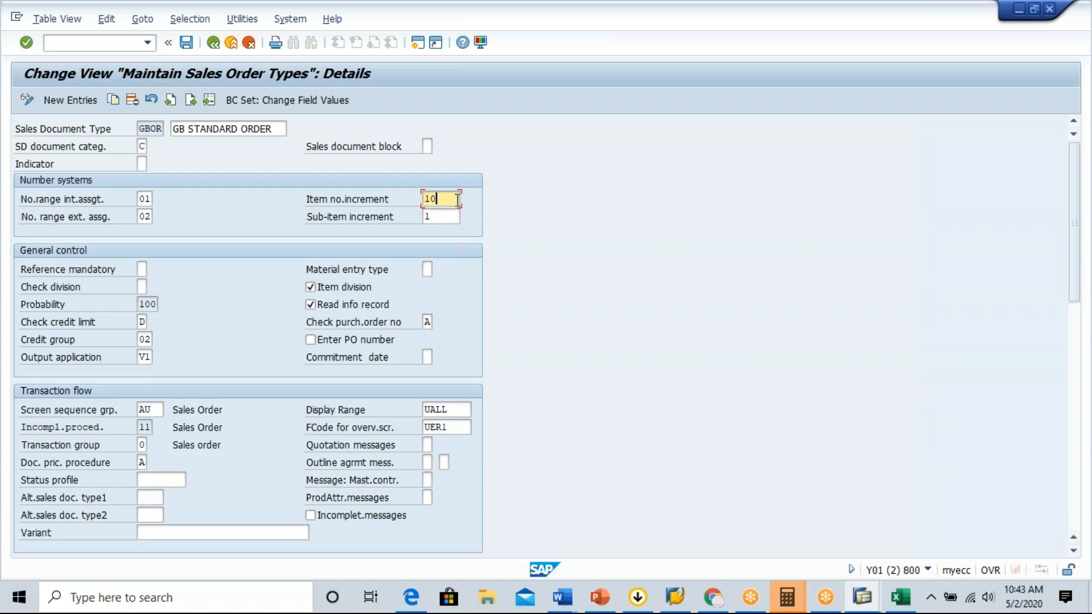
{"action": "type", "text": "0"}
{"action": "key", "text": "BackSpace"}
{"action": "left_click", "coordinate": [586, 240]}
Review GBOR's transaction flow, shipping and billing settings, including the possible incompletion procedures for sales documents.
{"action": "left_click_drag", "start_coordinate": [1083, 211], "coordinate": [1079, 533]}
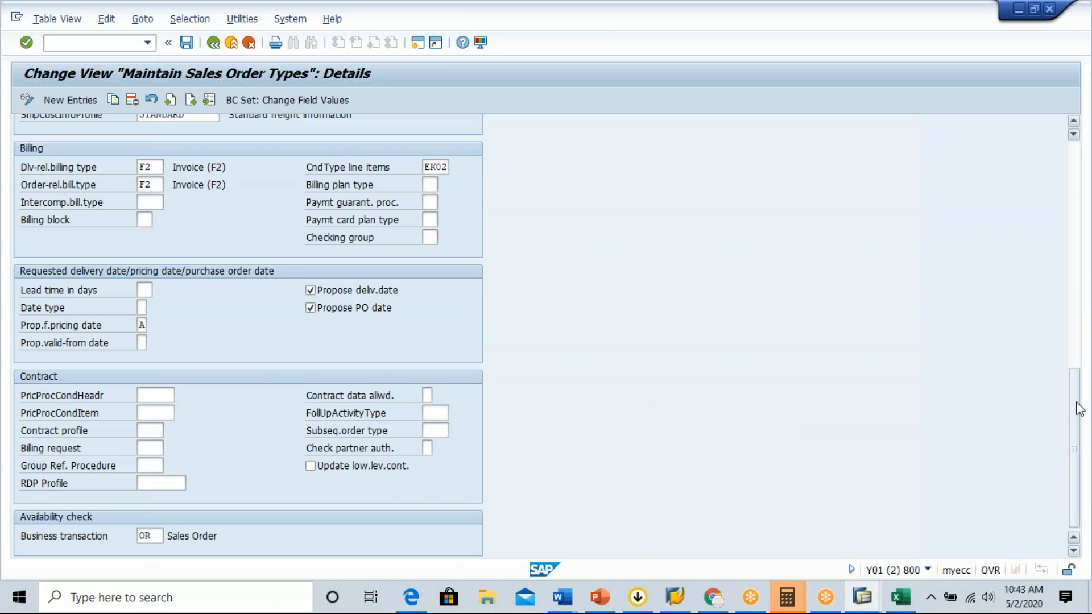
{"action": "left_click_drag", "start_coordinate": [1072, 470], "coordinate": [1078, 328]}
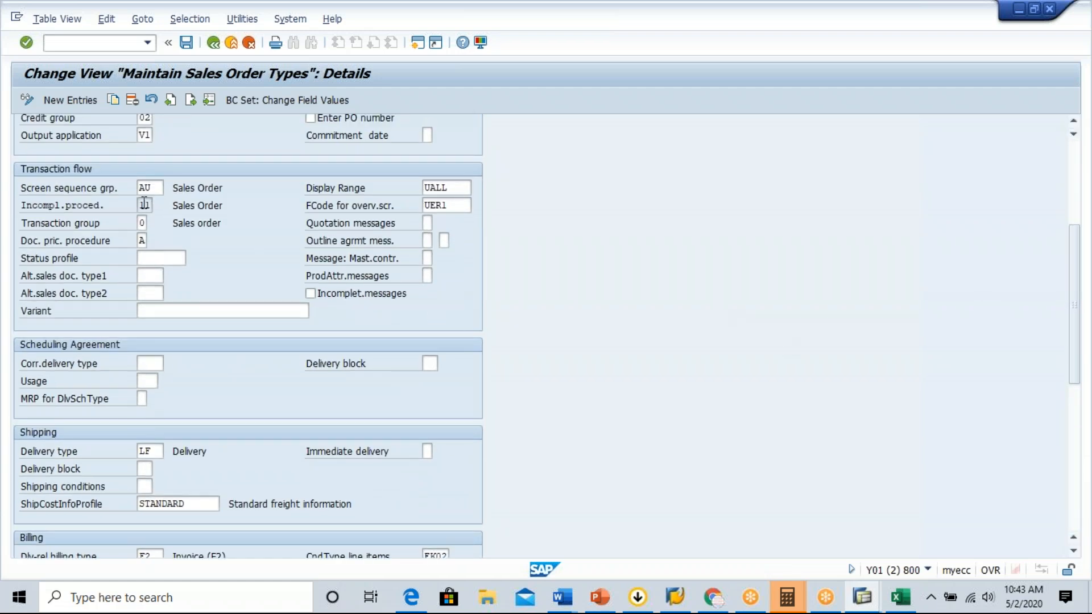
{"action": "left_click", "coordinate": [150, 205]}
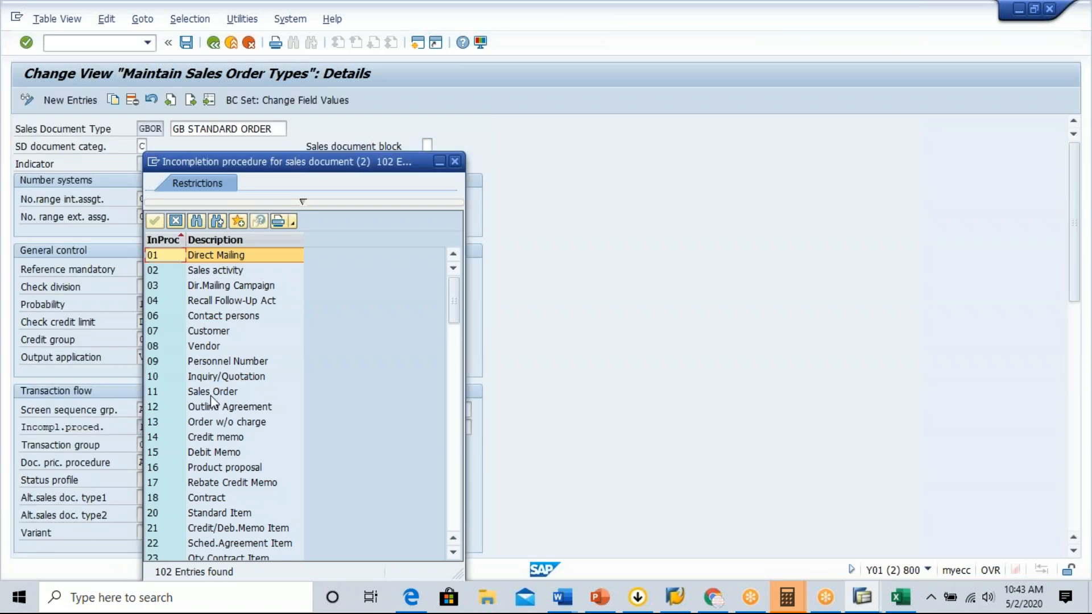
{"action": "left_click", "coordinate": [211, 395]}
{"action": "left_click", "coordinate": [455, 162]}
{"action": "left_click_drag", "start_coordinate": [1075, 214], "coordinate": [1077, 478]}
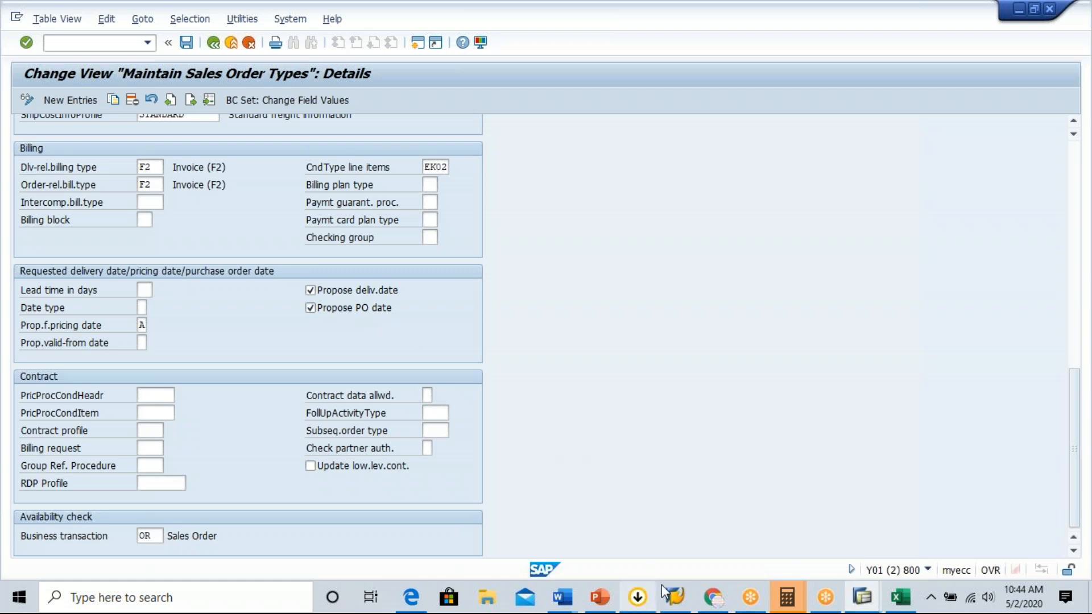
Switch to the displayed GB standard order and check its requested delivery date and PO date in the overview.
{"action": "left_click", "coordinate": [694, 601]}
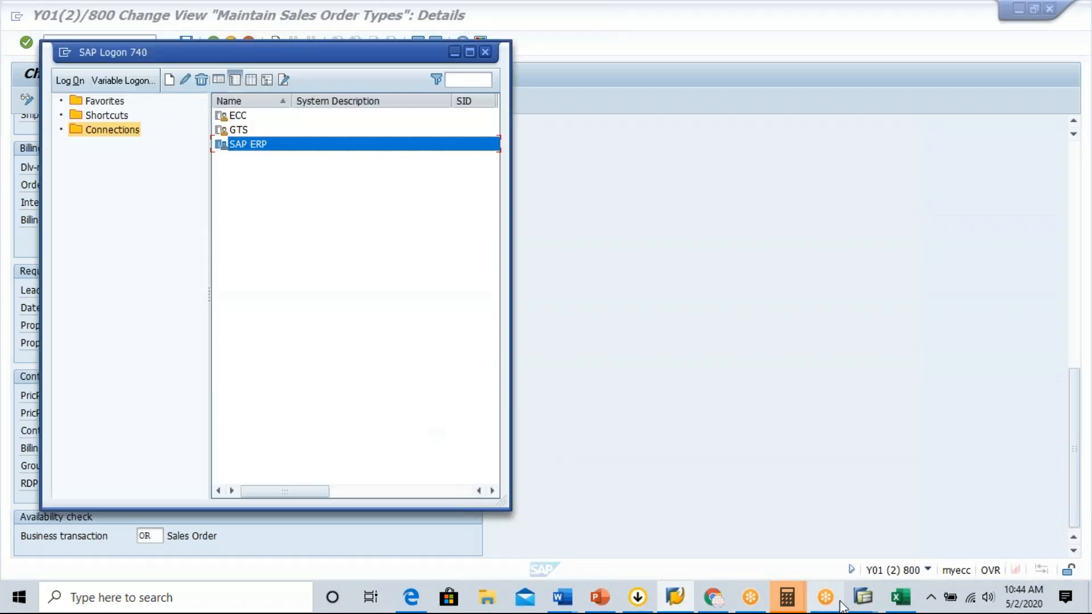
{"action": "mouse_move", "coordinate": [860, 602]}
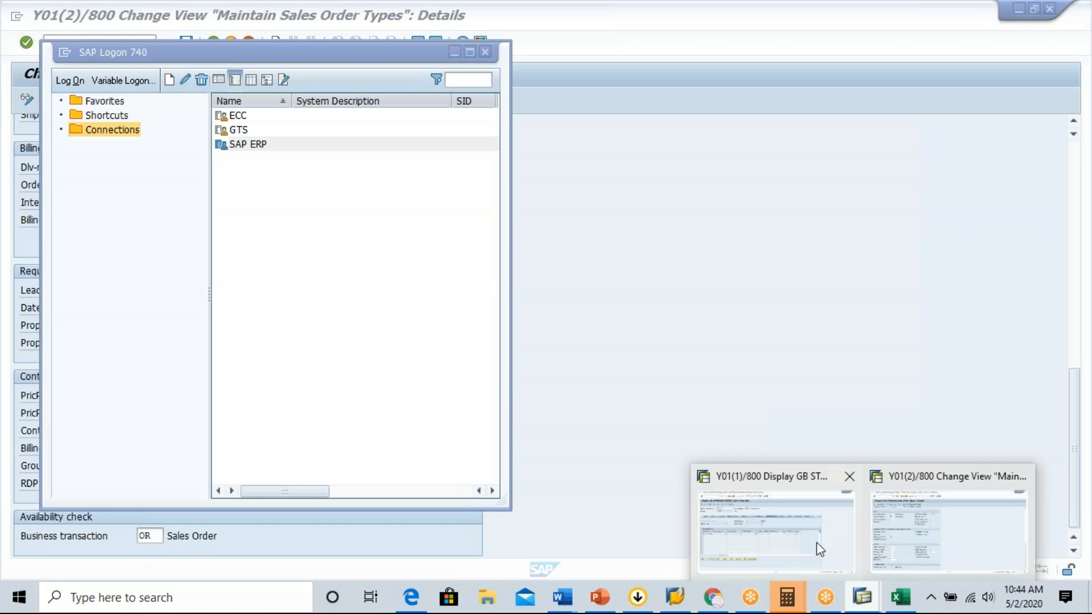
{"action": "left_click", "coordinate": [816, 547]}
{"action": "left_click", "coordinate": [215, 43]}
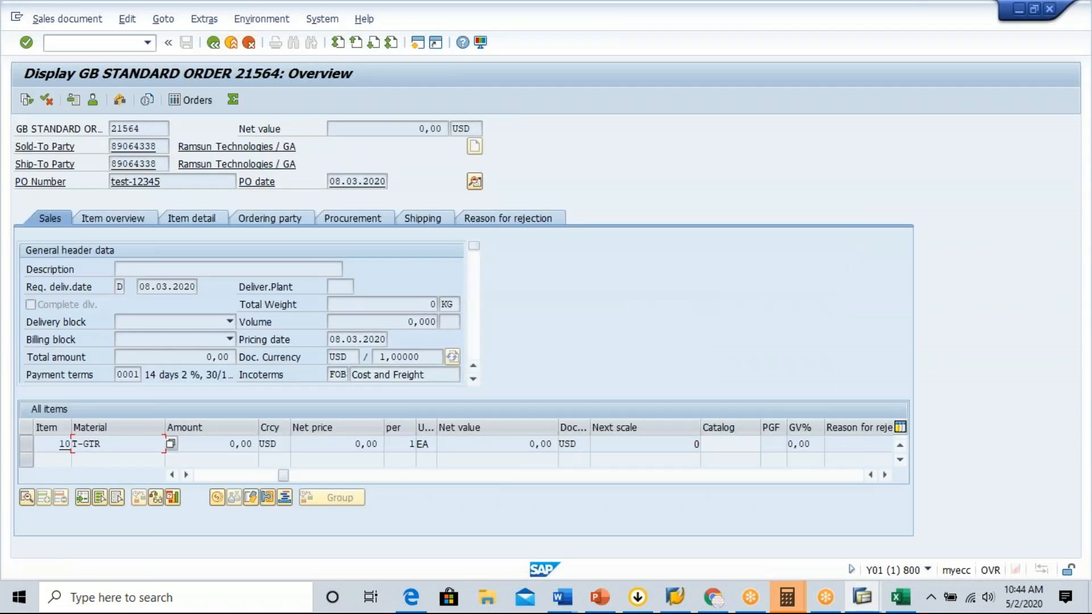
{"action": "left_click", "coordinate": [141, 282]}
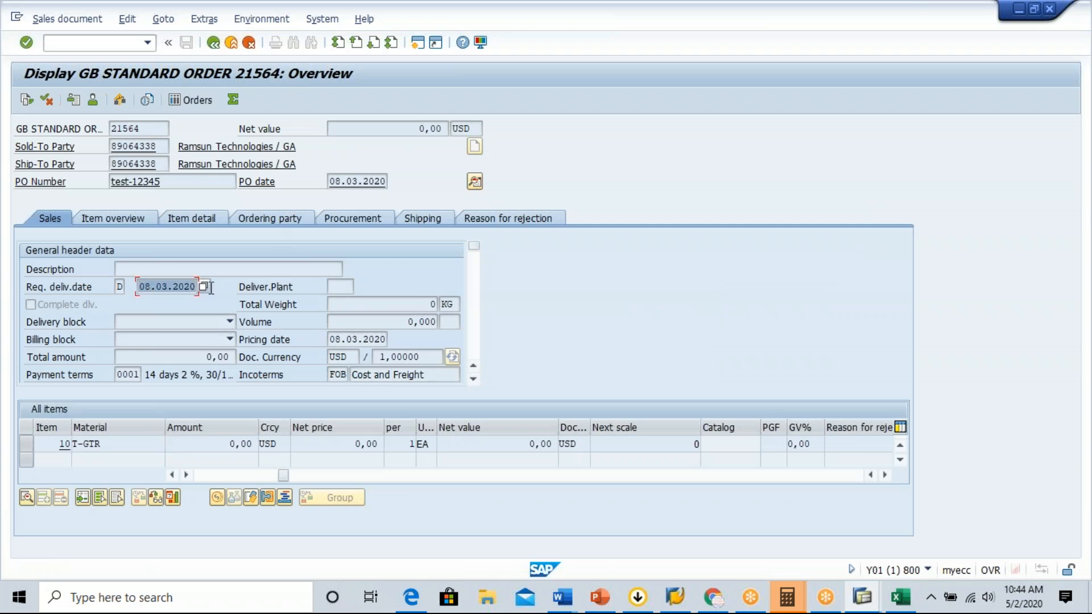
{"action": "left_click_drag", "start_coordinate": [331, 180], "coordinate": [391, 181]}
{"action": "left_click", "coordinate": [391, 181]}
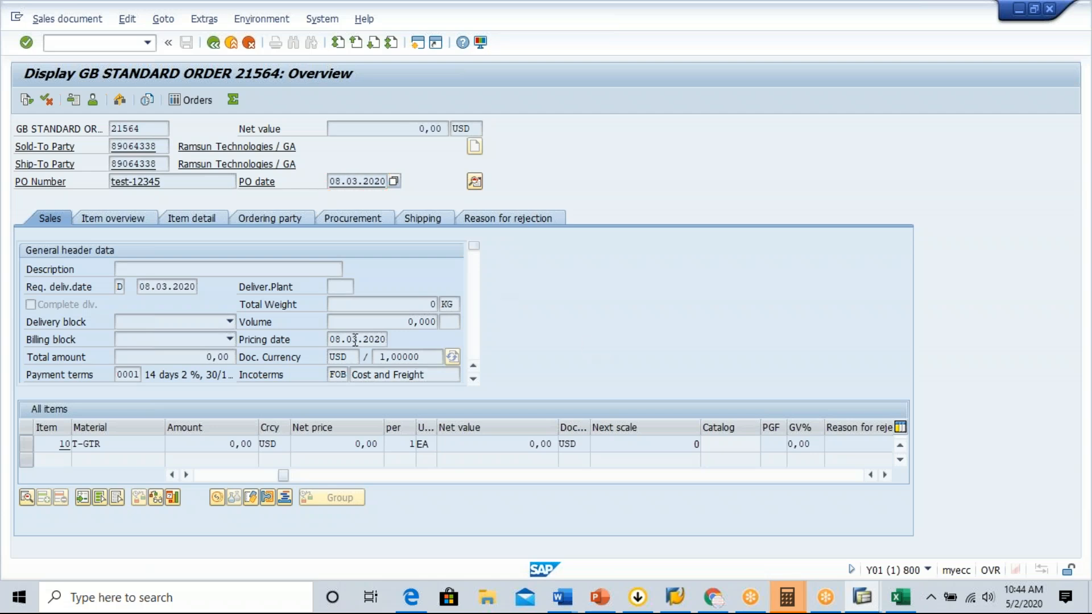
Return to the GBOR sales order type details and select the pricing date proposal field for inspection.
{"action": "key", "text": "alt+Tab"}
{"action": "key", "text": "alt+Tab"}
{"action": "key", "text": "alt+Tab"}
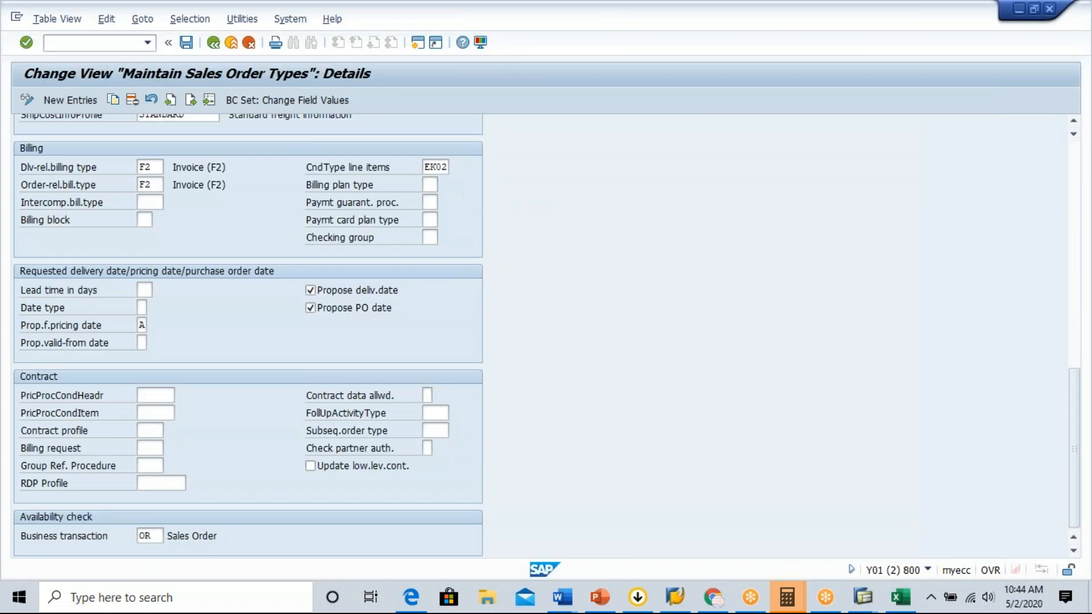
{"action": "left_click", "coordinate": [142, 326]}
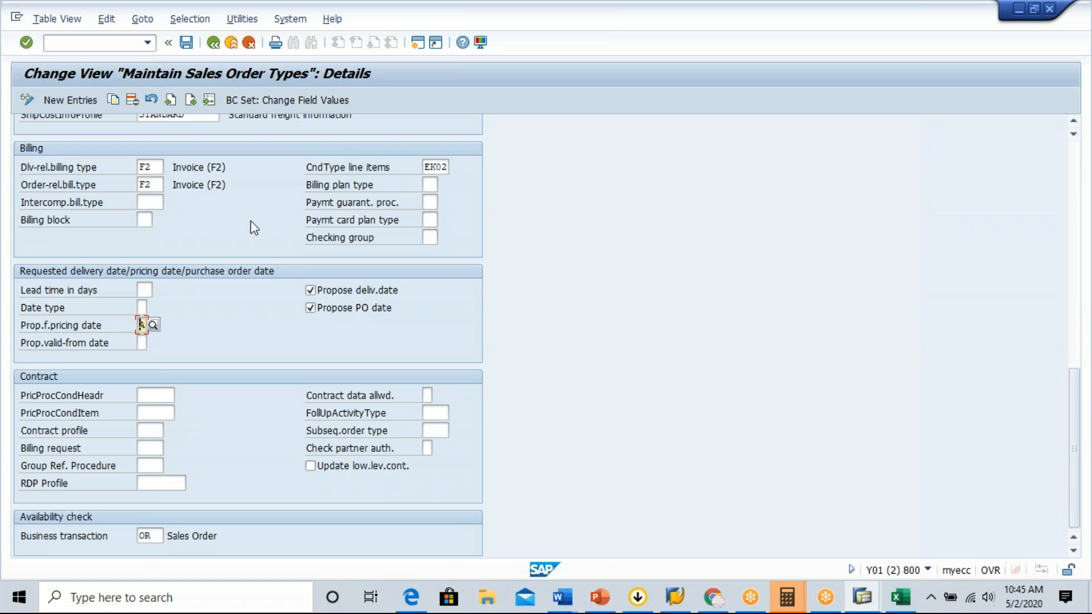
Leave the displayed GB standard order and open sales order creation with transaction VA01 to inspect the order type field.
{"action": "key", "text": "F4"}
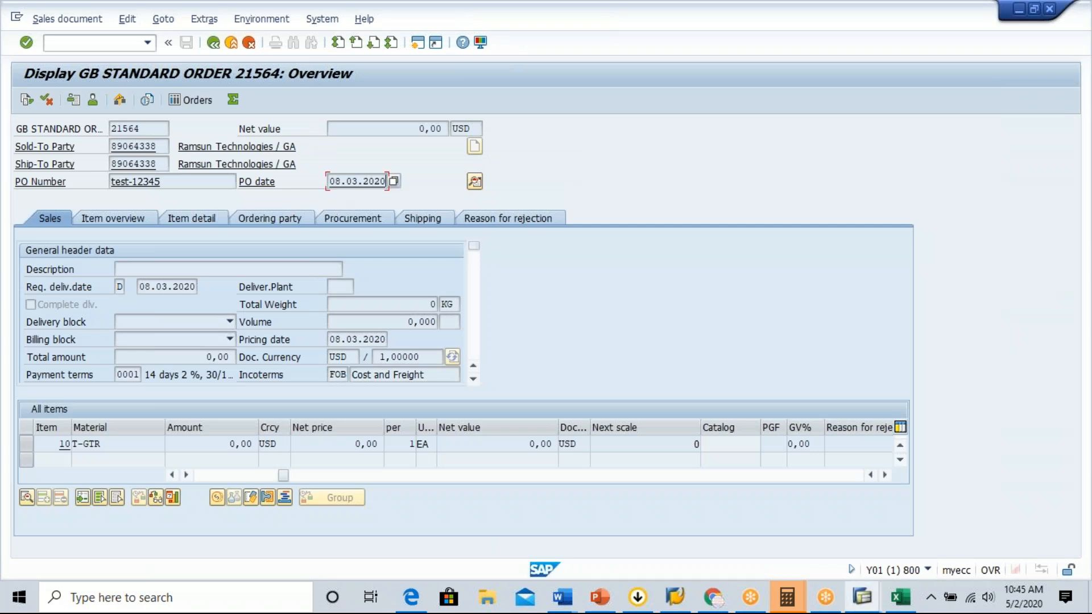
{"action": "left_click", "coordinate": [214, 43]}
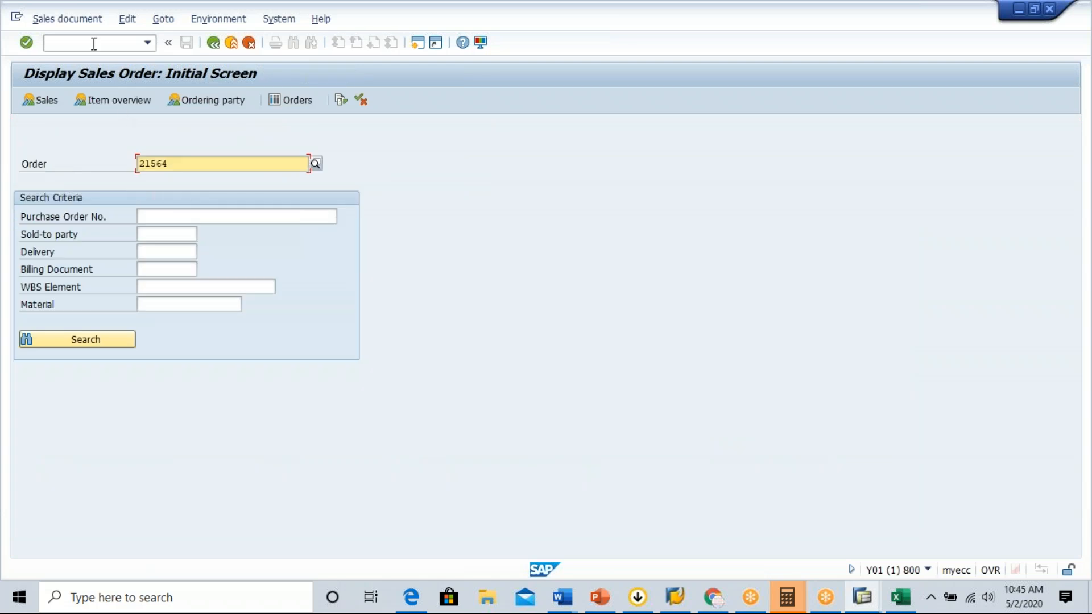
{"action": "left_click", "coordinate": [93, 42]}
{"action": "type", "text": "/nva01"}
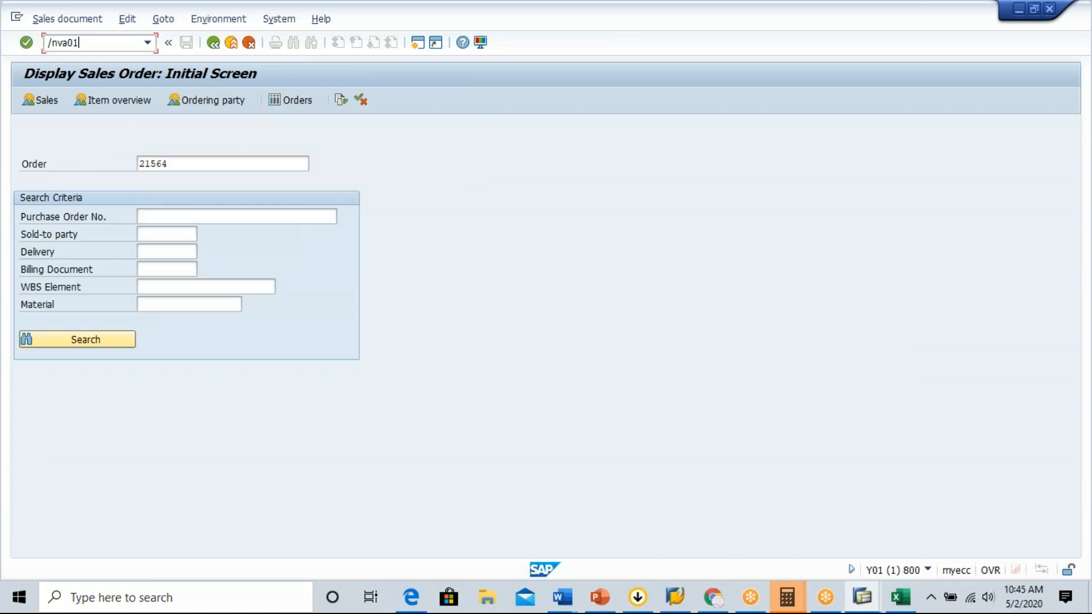
{"action": "key", "text": "Return"}
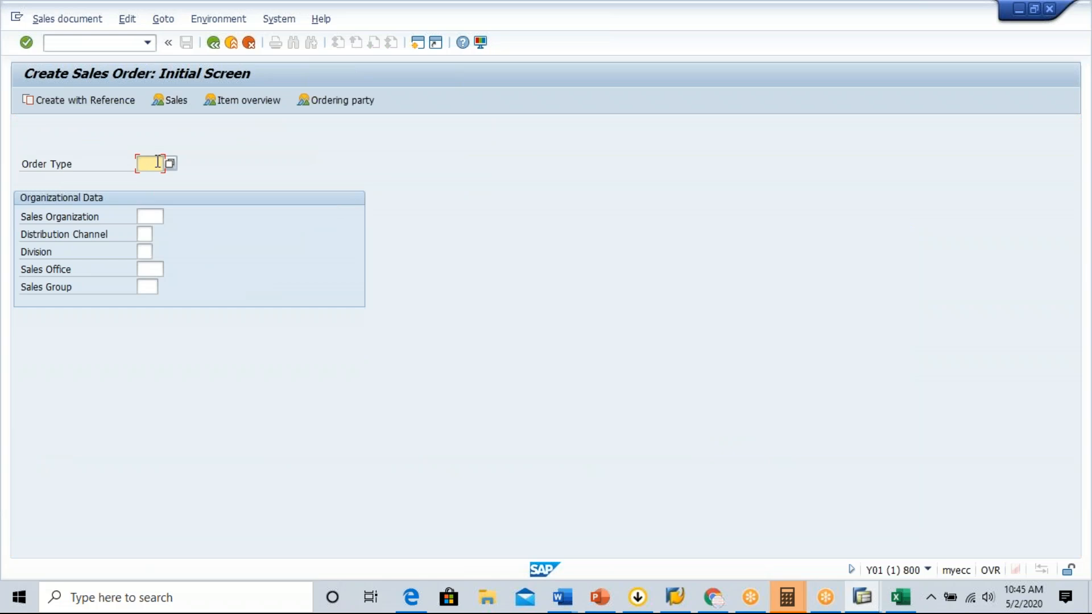
{"action": "left_click", "coordinate": [140, 164]}
{"action": "left_click", "coordinate": [151, 179]}
Switch to the SAP SD Master Sheet in Excel and review the sales document type and item category assignments on the Incompletion Procedure sheet.
{"action": "key", "text": "alt+Tab"}
{"action": "key", "text": "alt+Tab"}
{"action": "key", "text": "alt+Tab"}
{"action": "key", "text": "alt+Tab"}
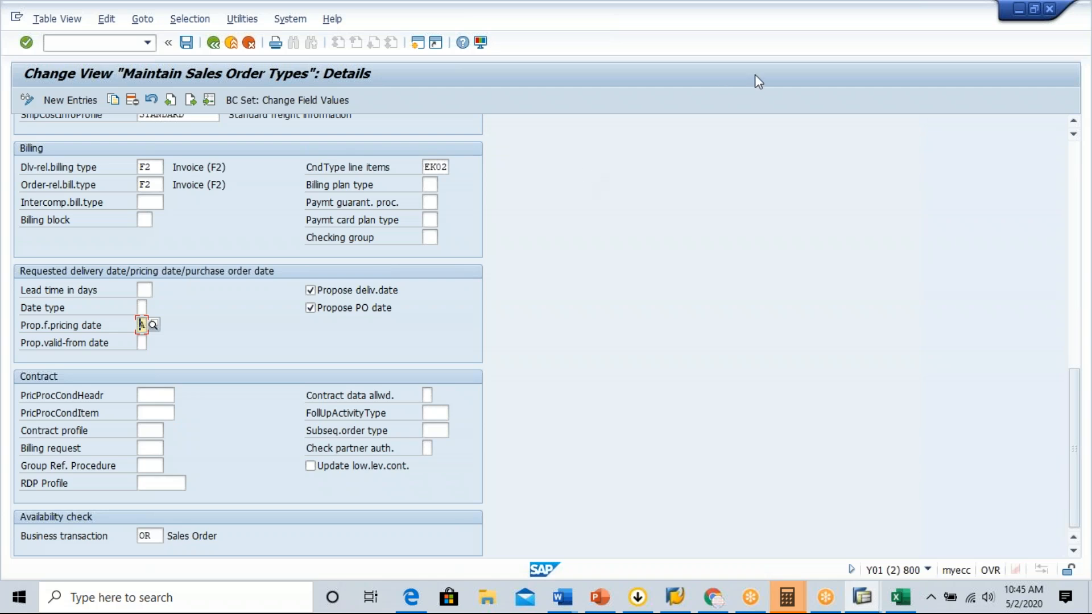
{"action": "left_click", "coordinate": [803, 23]}
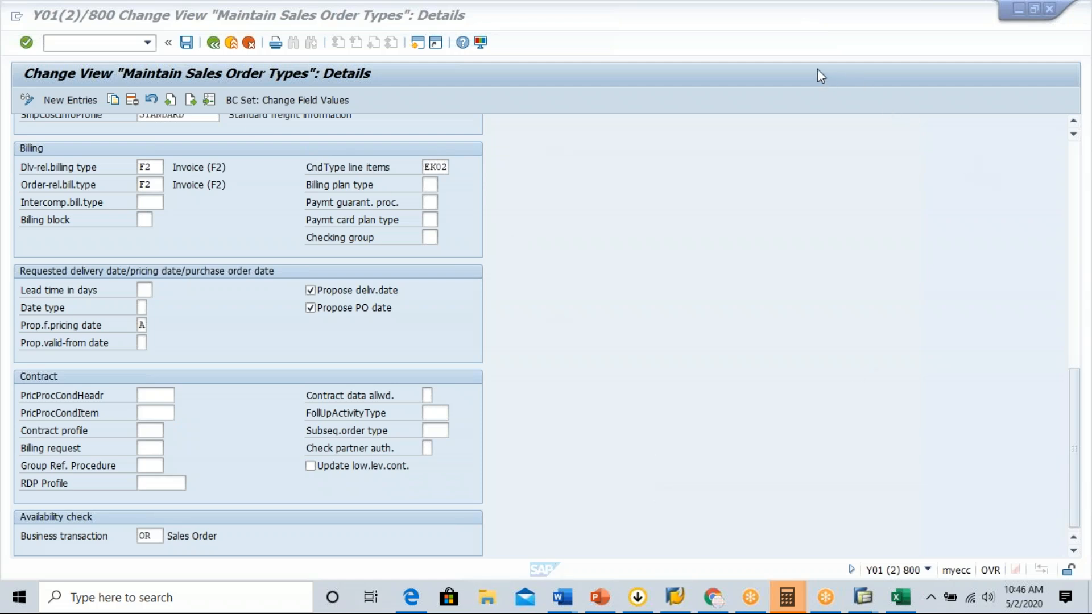
{"action": "left_click", "coordinate": [899, 598]}
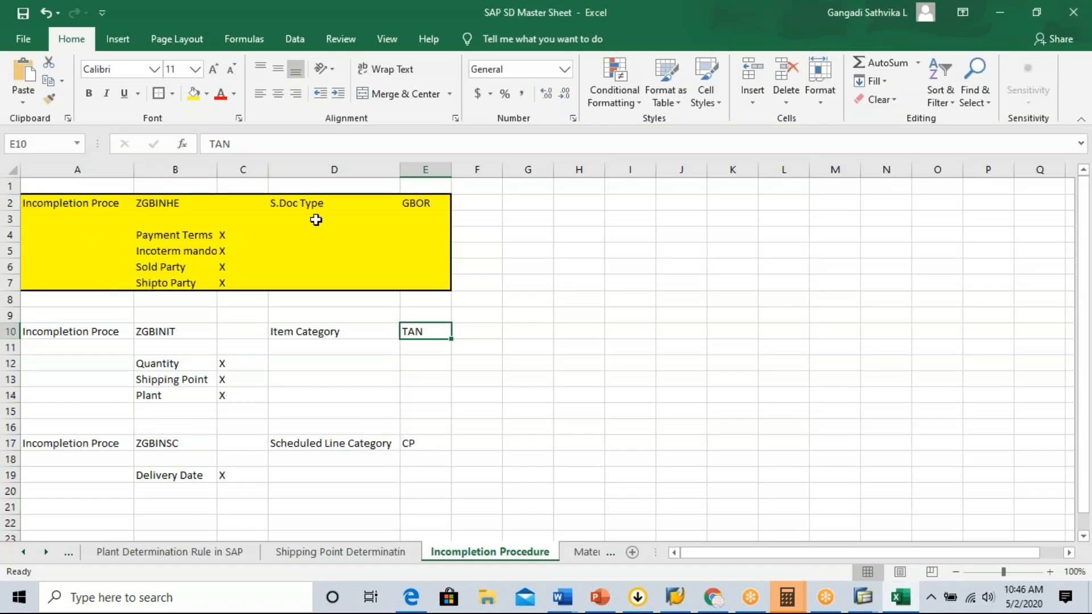
{"action": "left_click", "coordinate": [322, 204]}
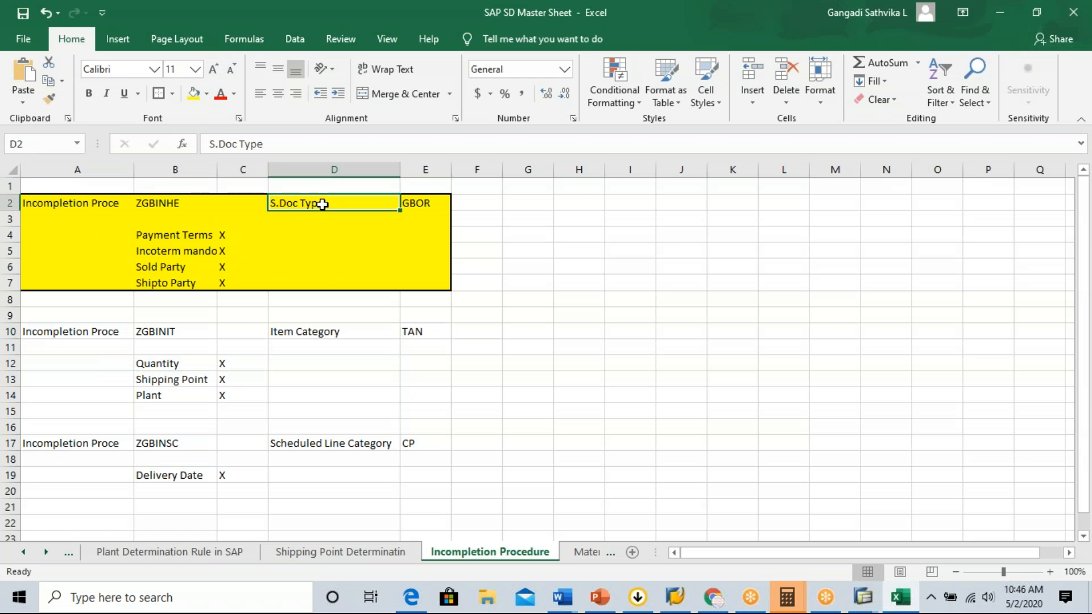
{"action": "left_click", "coordinate": [344, 343]}
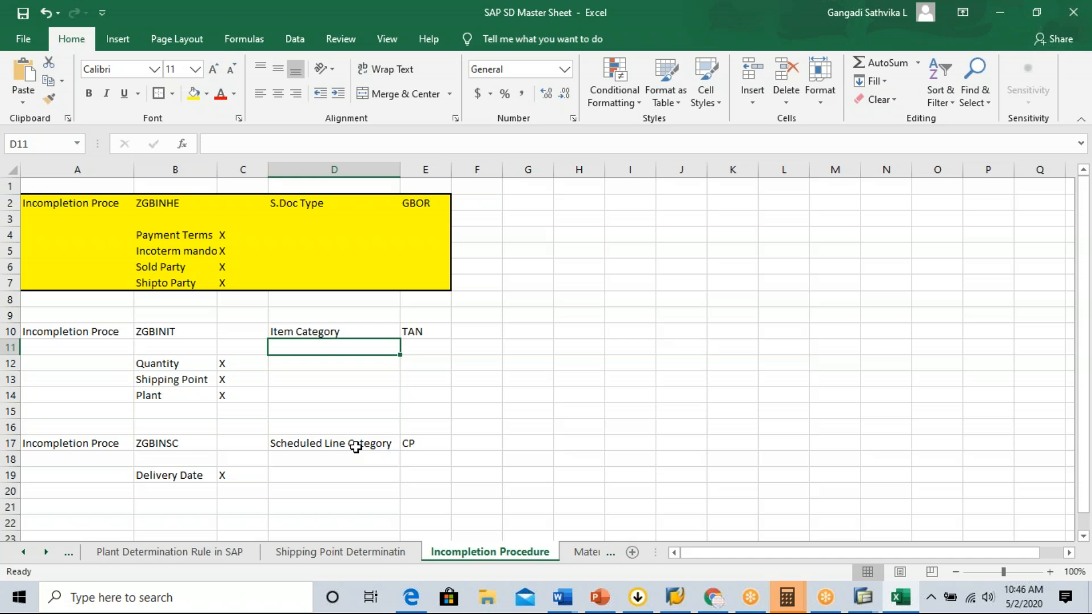
Switch to SAP, open outbound delivery creation with order reference, and inspect its delivery type and order fields.
{"action": "key", "text": "alt+Tab"}
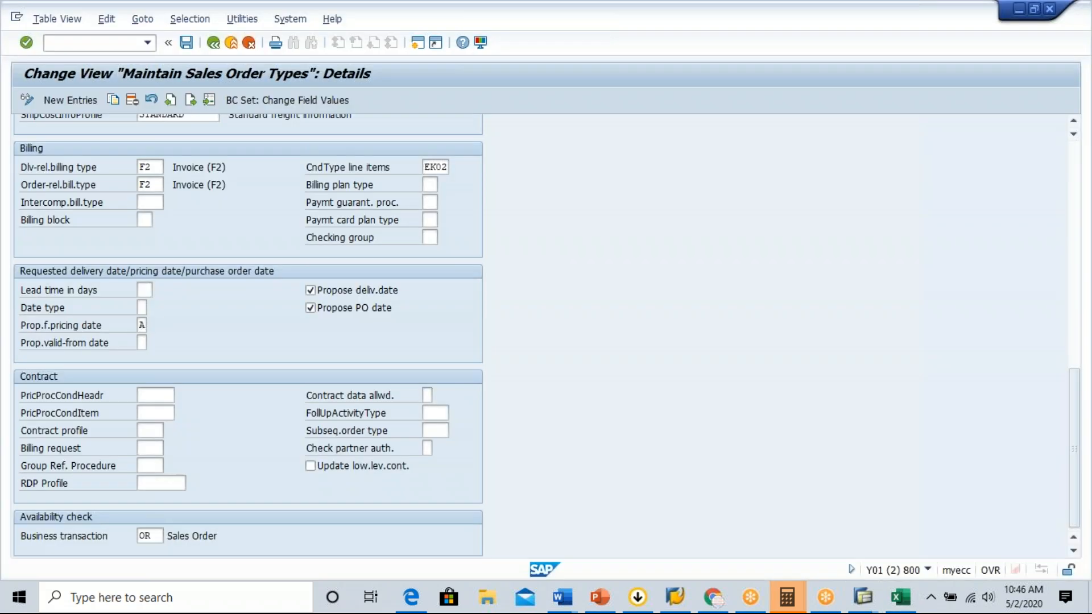
{"action": "left_click", "coordinate": [91, 43]}
{"action": "type", "text": "/nvl01"}
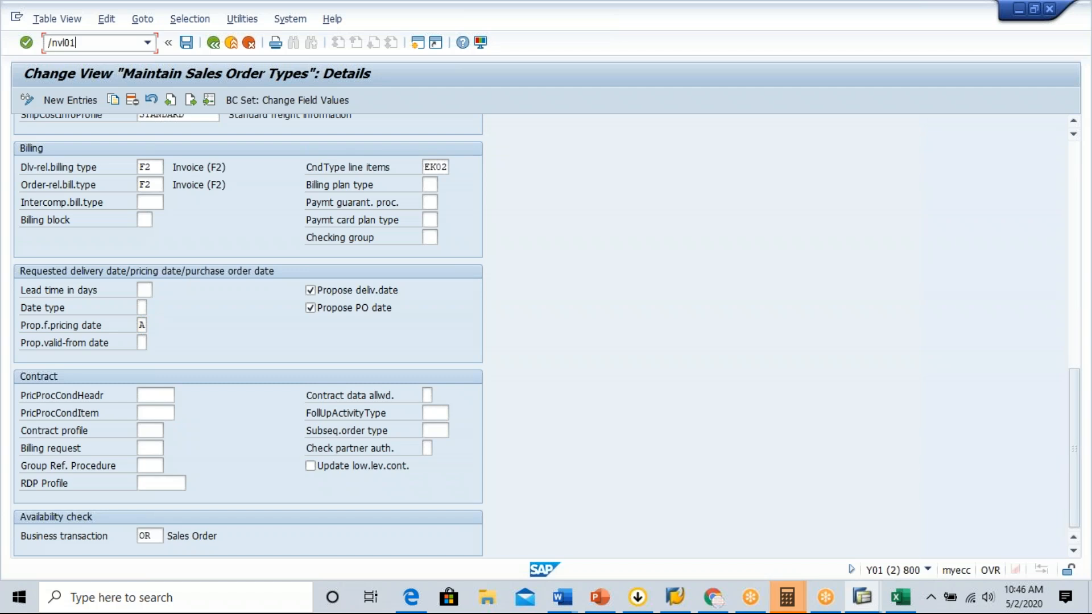
{"action": "key", "text": "Return"}
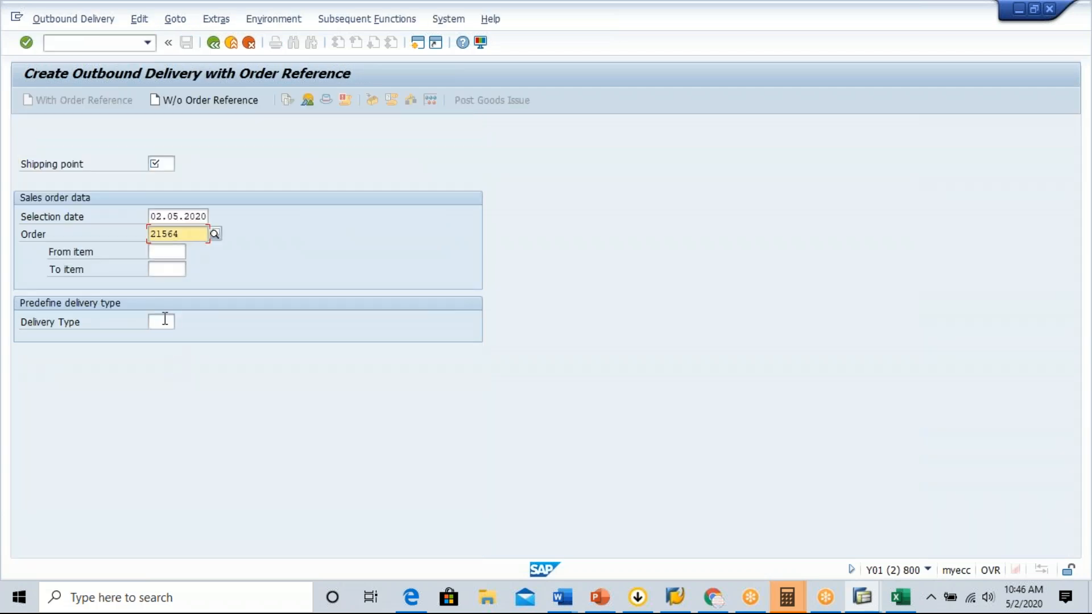
{"action": "left_click", "coordinate": [165, 320]}
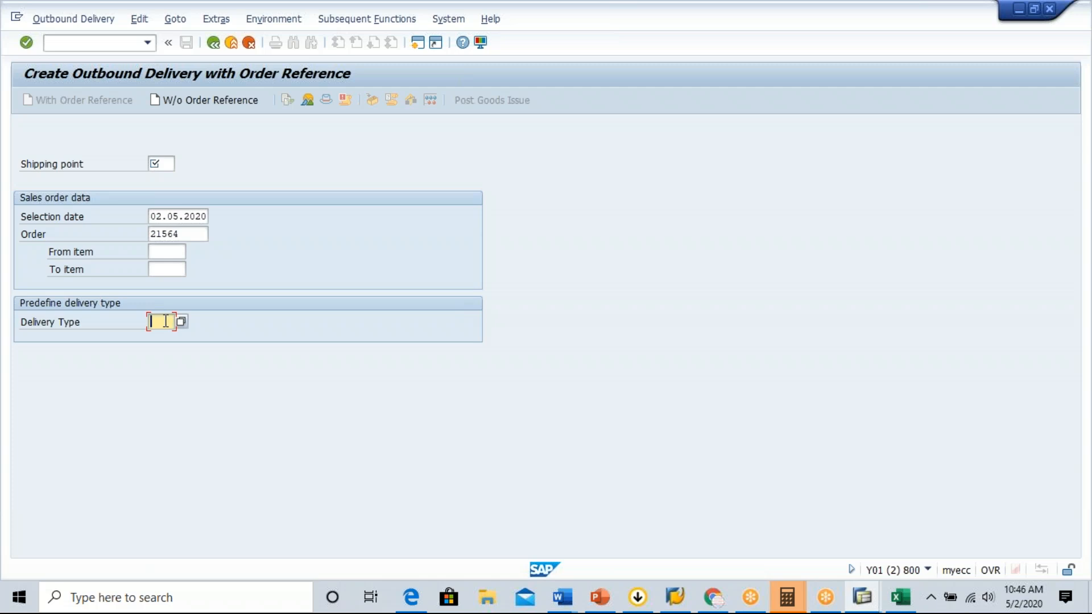
{"action": "left_click_drag", "start_coordinate": [183, 234], "coordinate": [153, 232]}
{"action": "left_click", "coordinate": [153, 233]}
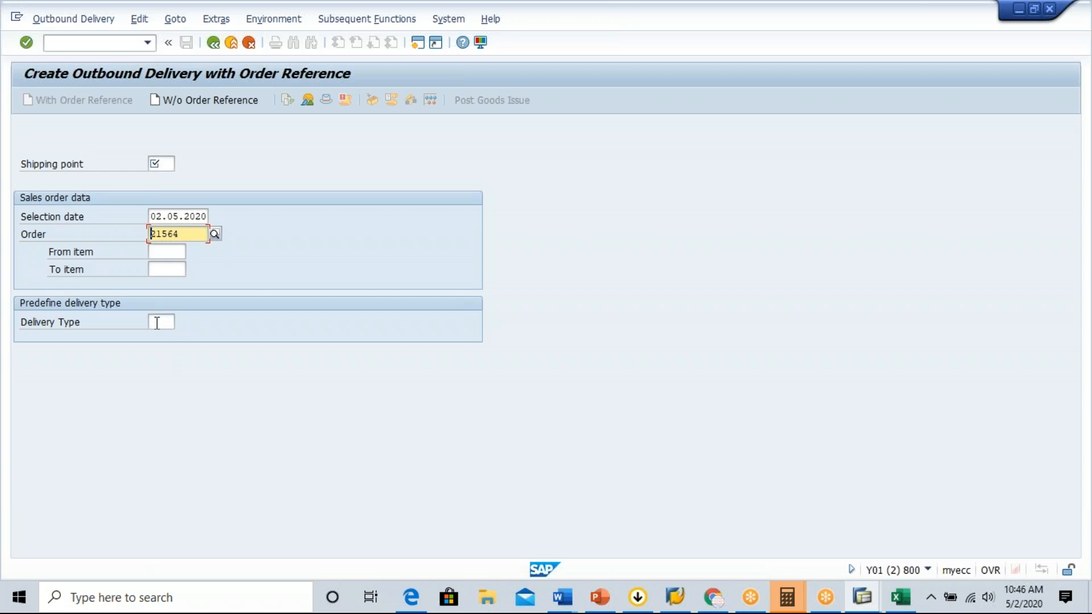
Switch back to Excel and review the item-level incompletion procedure ZGBINIT and its assignment.
{"action": "key", "text": "alt+Tab"}
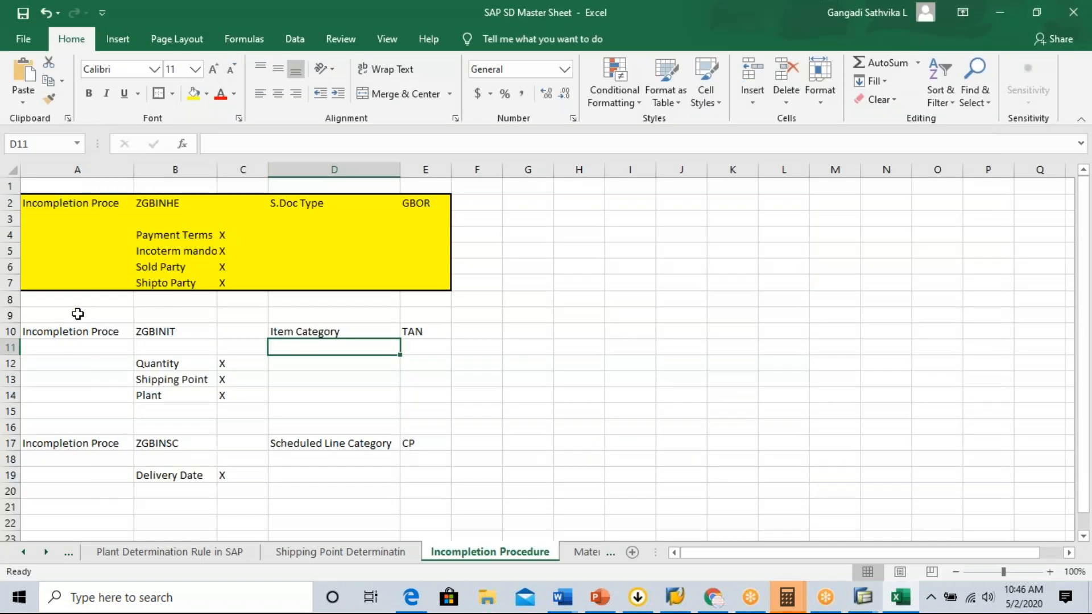
{"action": "left_click", "coordinate": [94, 331]}
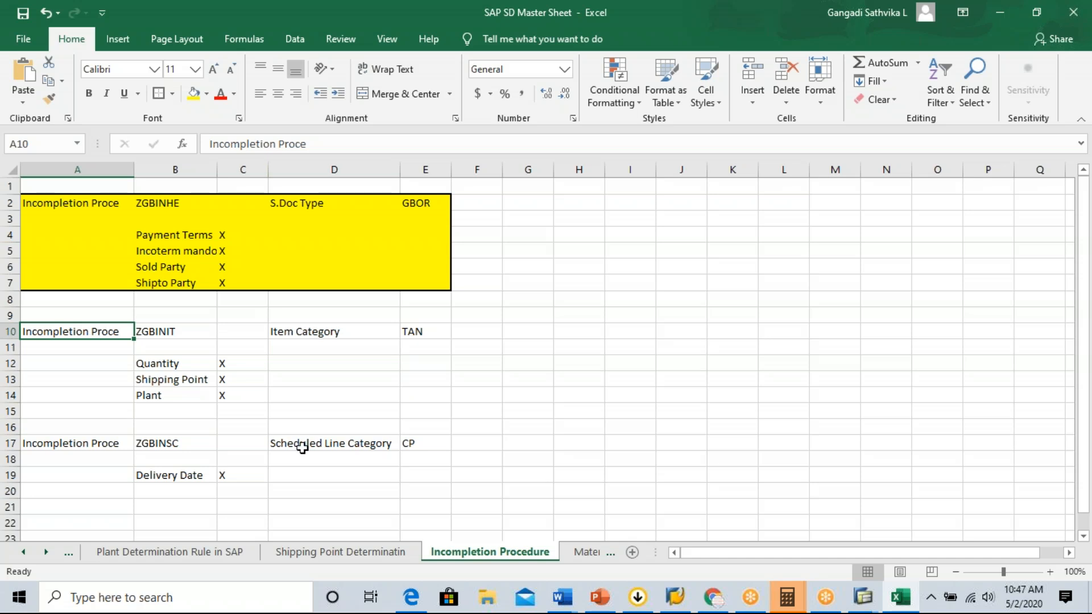
{"action": "left_click", "coordinate": [838, 27]}
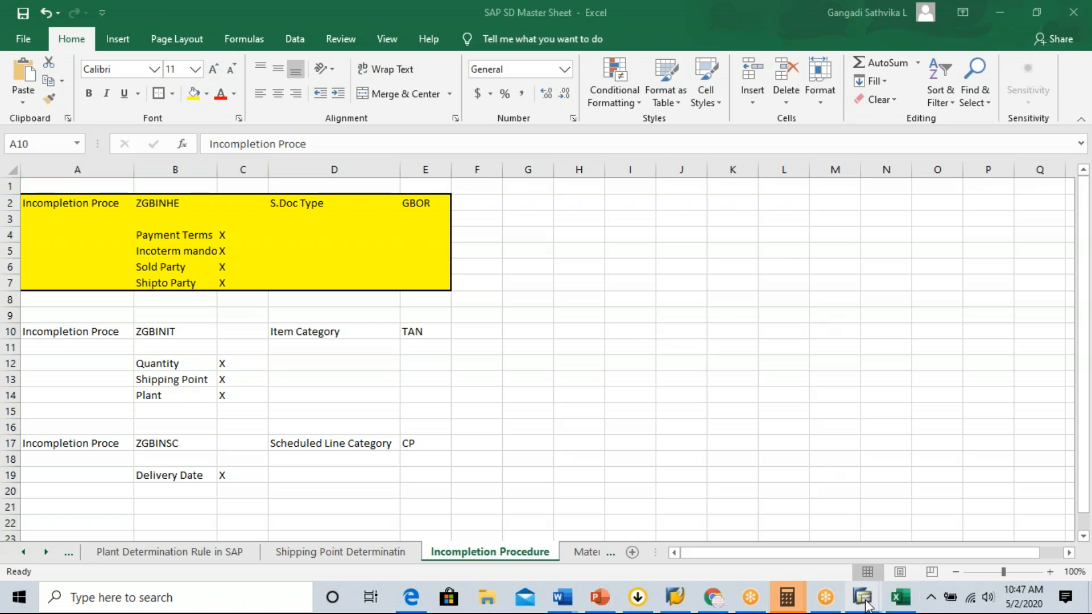
Return to the SAP customizing session and open the SAP Reference IMG through transaction SPRO.
{"action": "mouse_move", "coordinate": [863, 596]}
{"action": "left_click", "coordinate": [947, 530]}
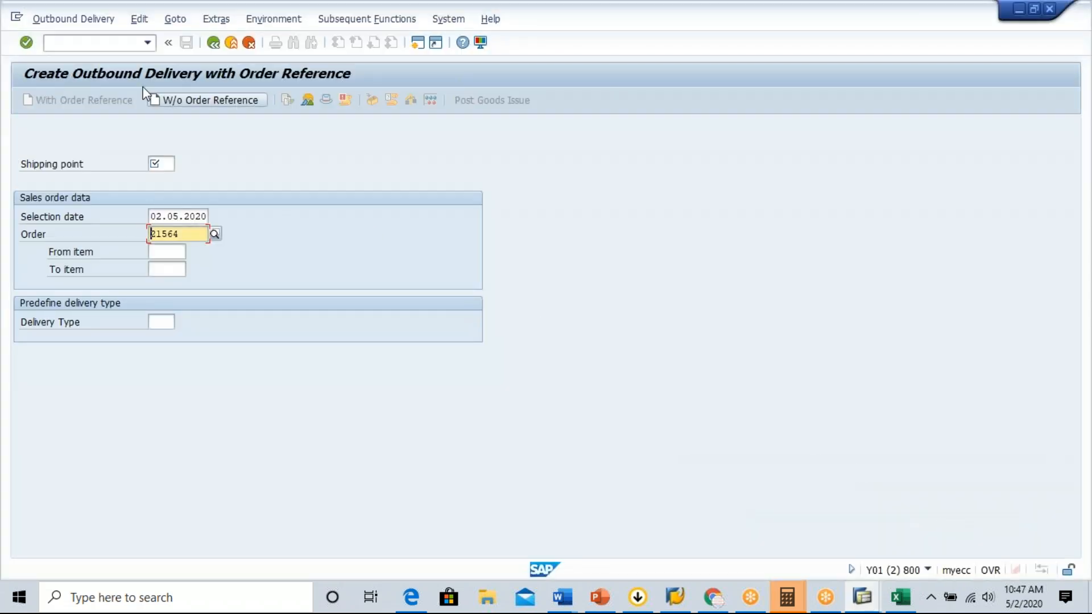
{"action": "left_click", "coordinate": [72, 42]}
{"action": "type", "text": "nspro"}
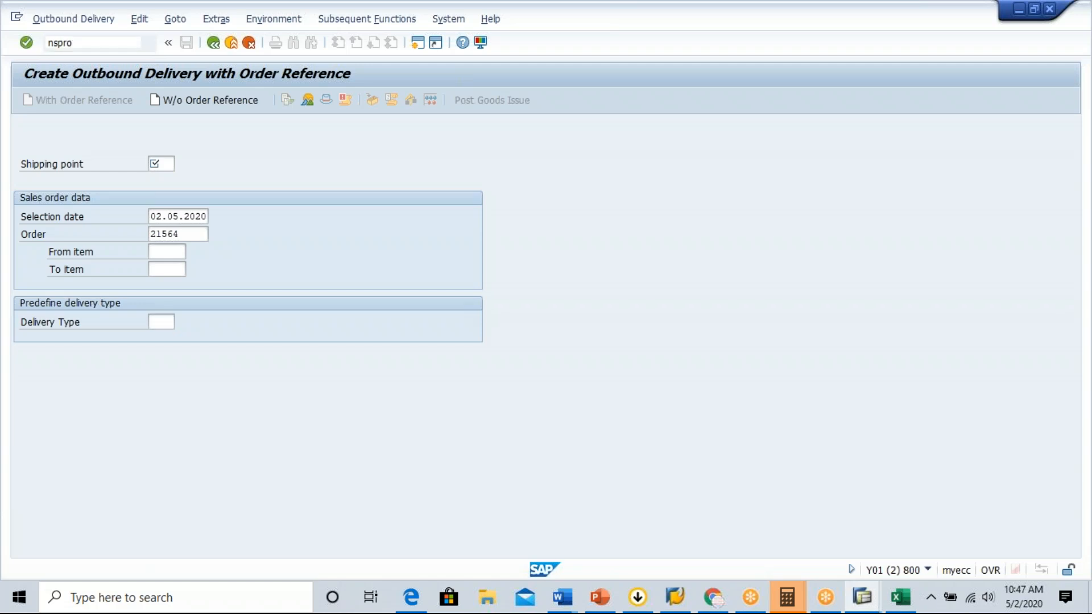
{"action": "key", "text": "Return"}
{"action": "type", "text": "/n"}
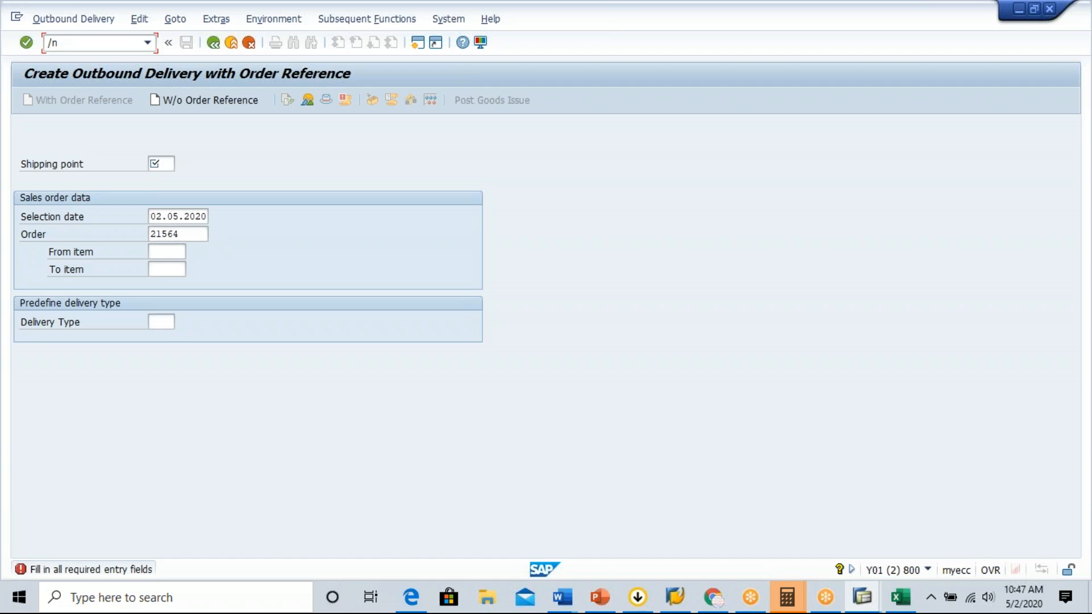
{"action": "type", "text": "spro"}
{"action": "key", "text": "Return"}
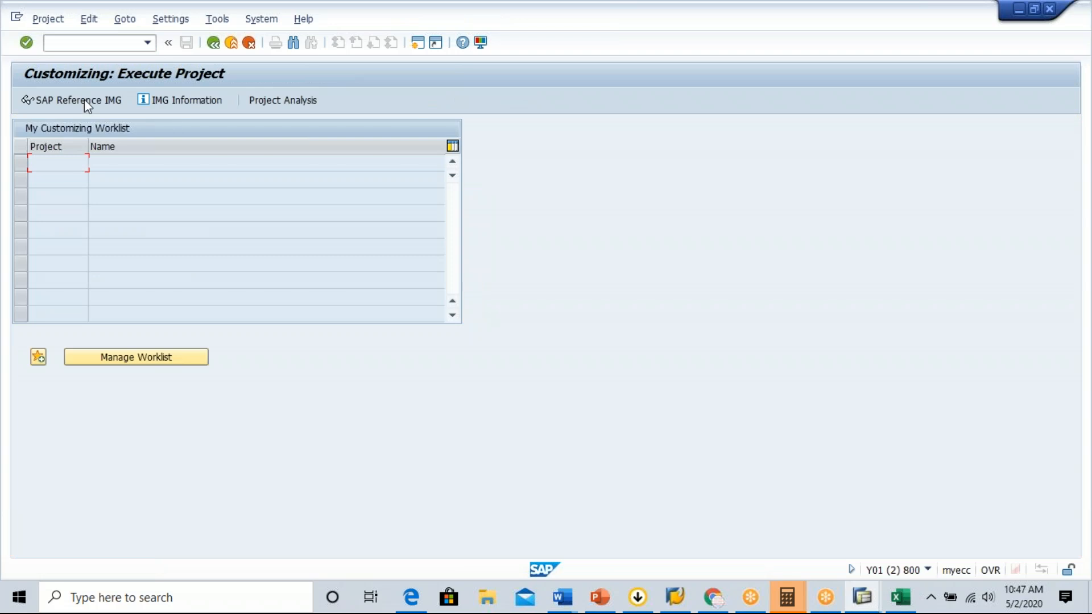
{"action": "left_click", "coordinate": [74, 101]}
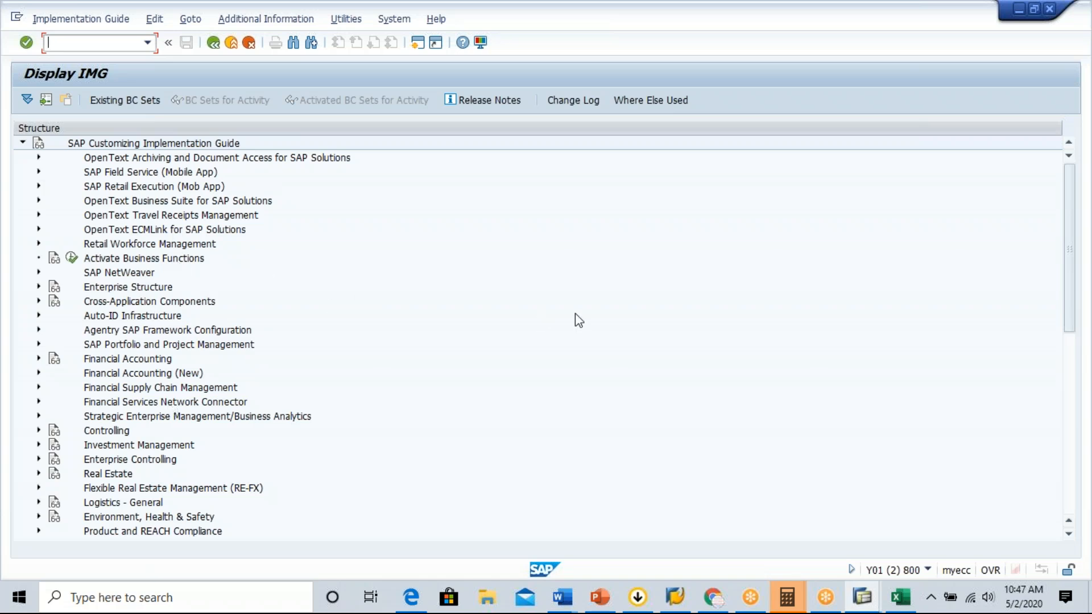
Open Define Incompleteness Procedures under Sales and Distribution, Basic Functions, Log of Incomplete Items.
{"action": "left_click_drag", "start_coordinate": [1072, 266], "coordinate": [1073, 329]}
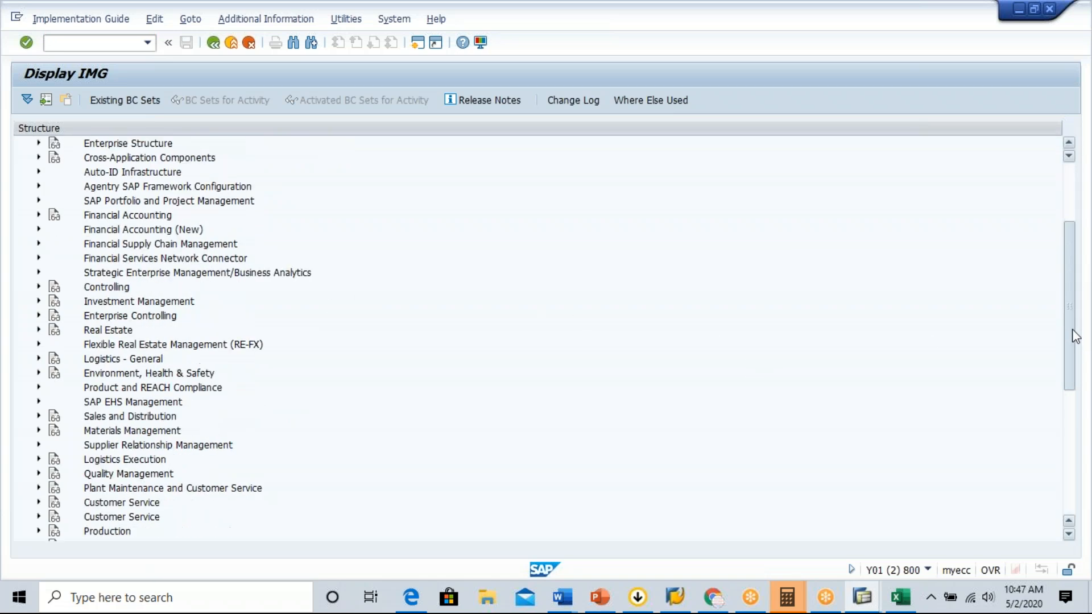
{"action": "left_click", "coordinate": [39, 402]}
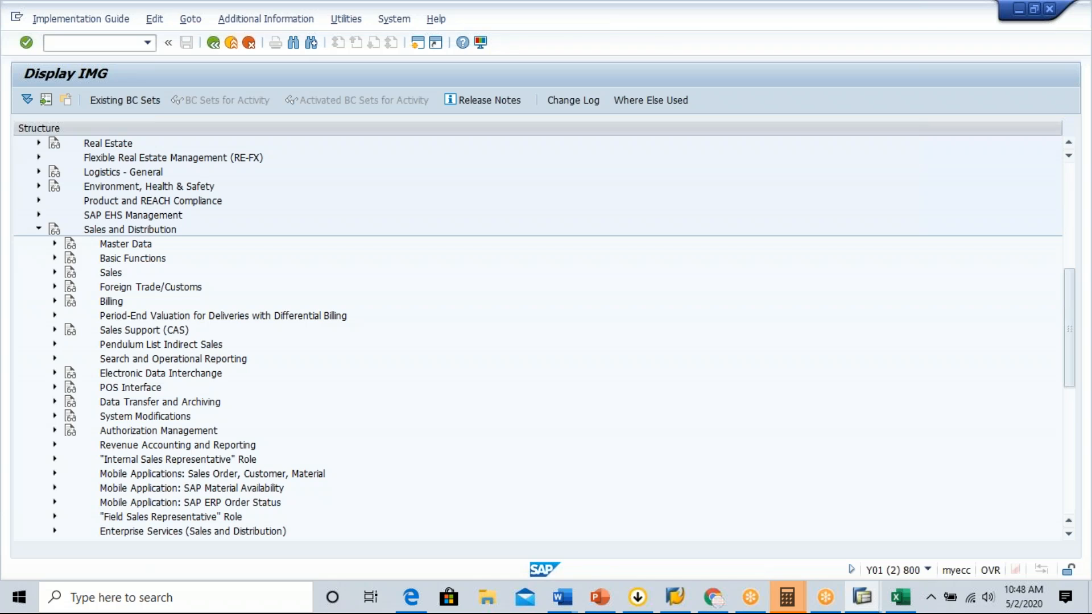
{"action": "left_click", "coordinate": [55, 258]}
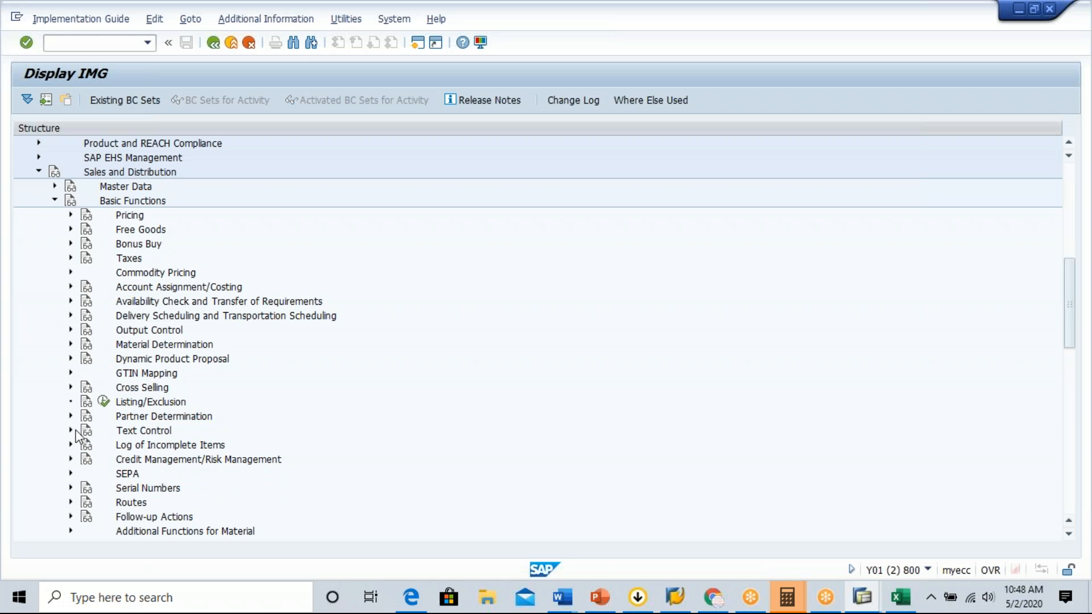
{"action": "left_click", "coordinate": [71, 445]}
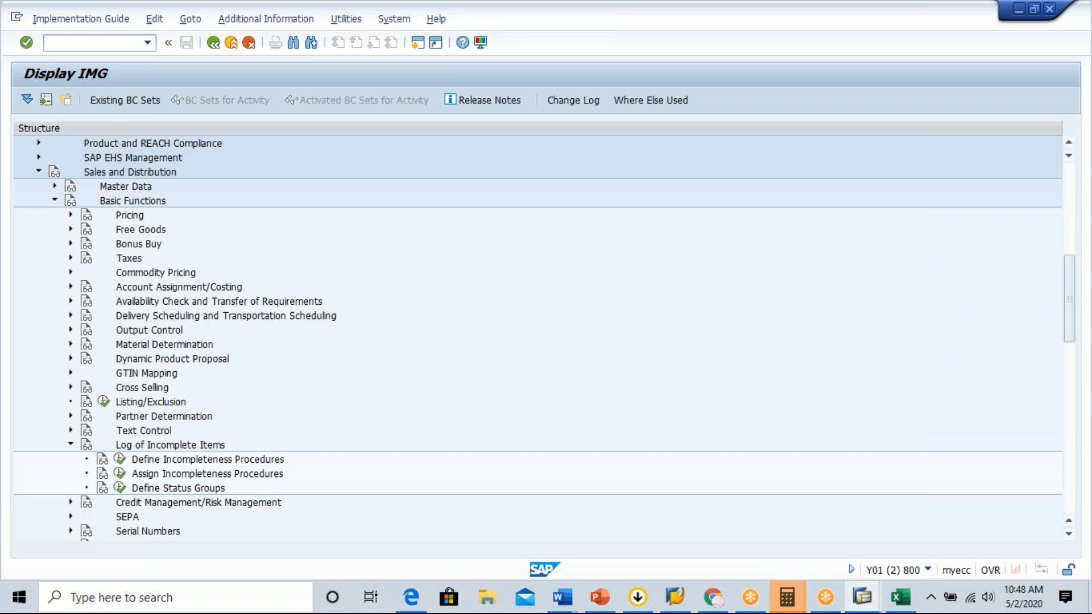
{"action": "left_click", "coordinate": [120, 458]}
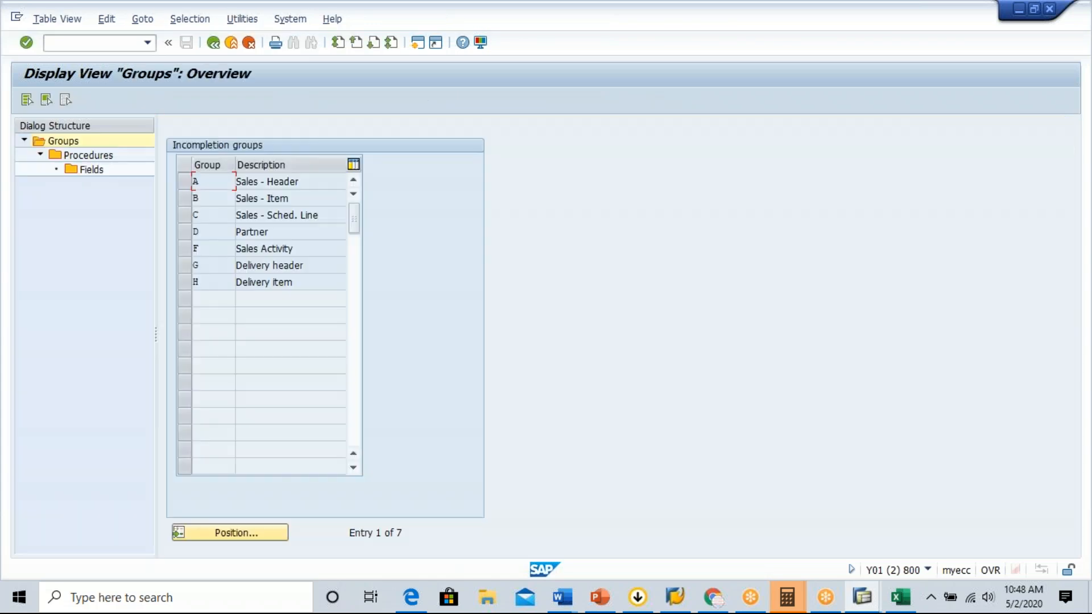
{"action": "left_click", "coordinate": [214, 43]}
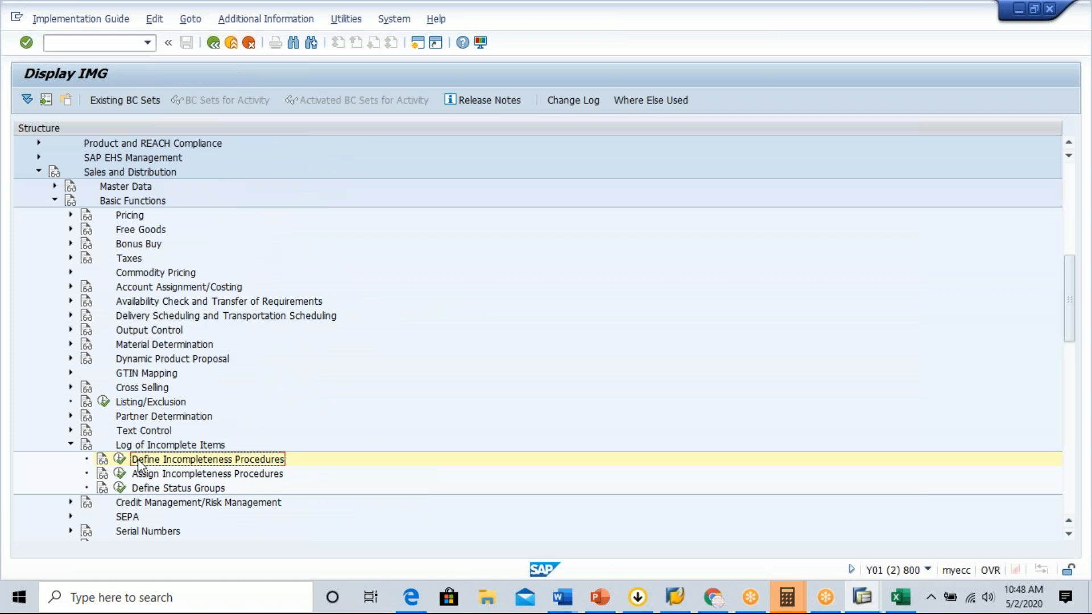
{"action": "left_click", "coordinate": [120, 459]}
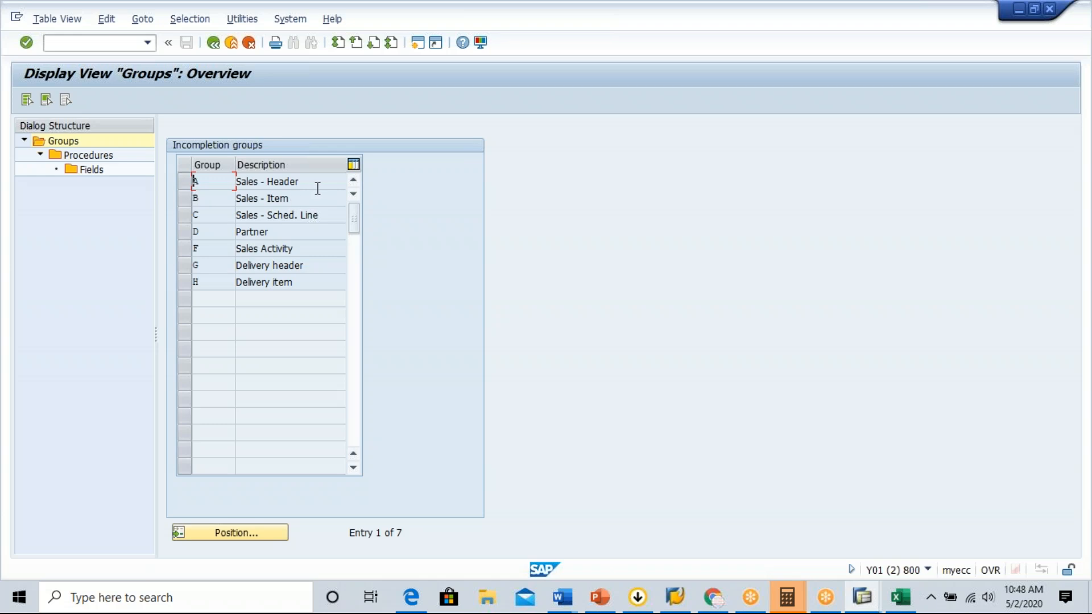
Examine the incompletion groups, covering sales header, item and schedule line, delivery header and item, and partner.
{"action": "left_click_drag", "start_coordinate": [319, 185], "coordinate": [225, 180]}
{"action": "left_click_drag", "start_coordinate": [314, 198], "coordinate": [228, 198]}
{"action": "left_click_drag", "start_coordinate": [319, 215], "coordinate": [237, 215]}
{"action": "left_click_drag", "start_coordinate": [313, 265], "coordinate": [225, 263]}
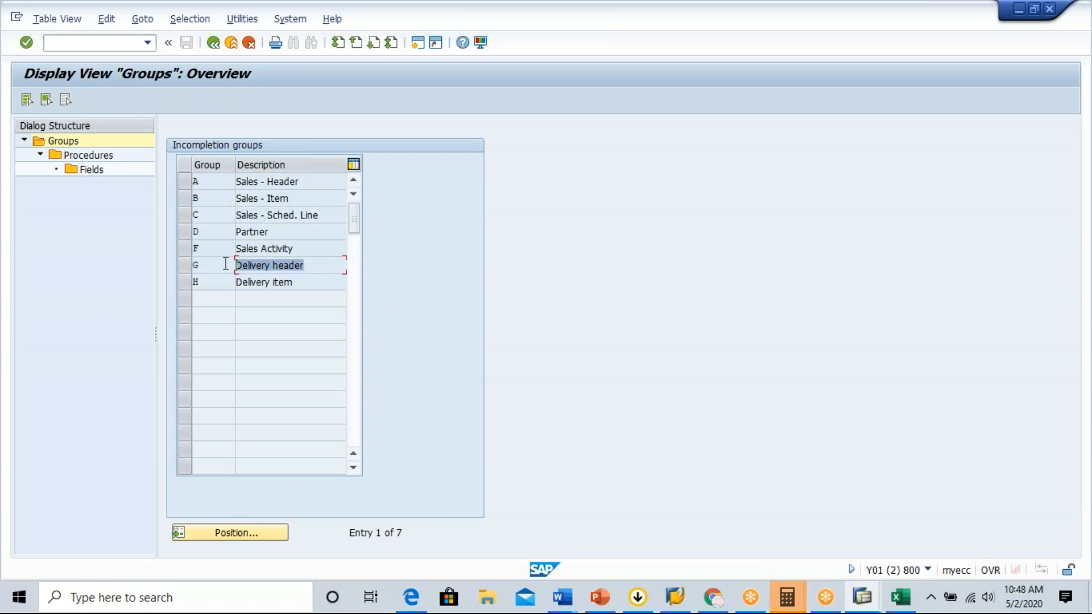
{"action": "left_click", "coordinate": [311, 284]}
{"action": "left_click_drag", "start_coordinate": [310, 284], "coordinate": [201, 289]}
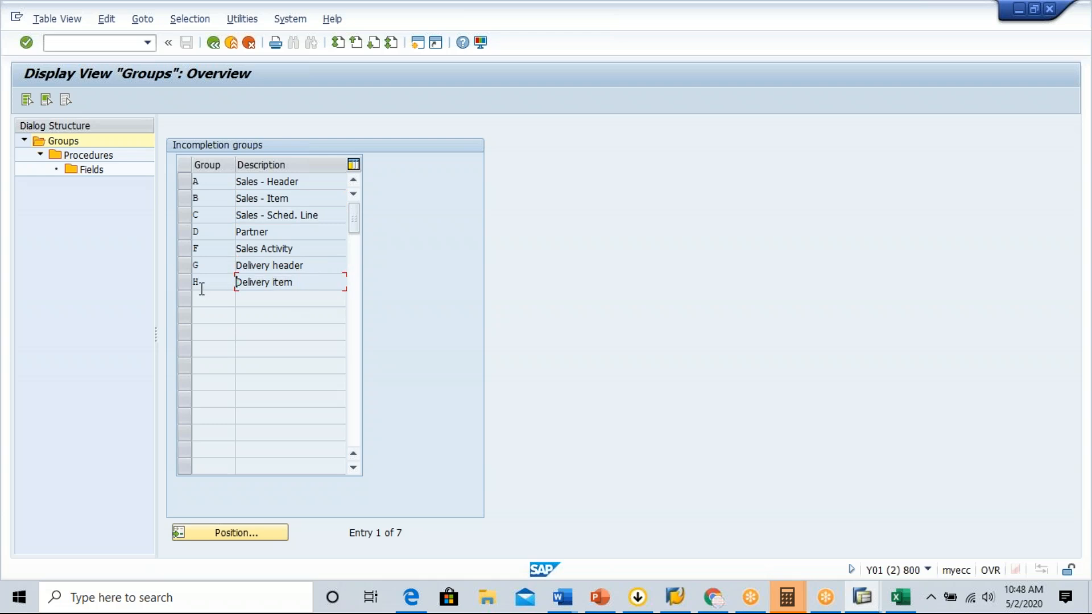
{"action": "left_click", "coordinate": [292, 234]}
{"action": "left_click_drag", "start_coordinate": [292, 234], "coordinate": [237, 233]}
{"action": "left_click", "coordinate": [237, 233]}
{"action": "left_click_drag", "start_coordinate": [283, 233], "coordinate": [214, 229]}
{"action": "left_click", "coordinate": [306, 181]}
Open the procedures of incompletion group A, Sales - Header, and put them in change mode.
{"action": "left_click", "coordinate": [185, 182]}
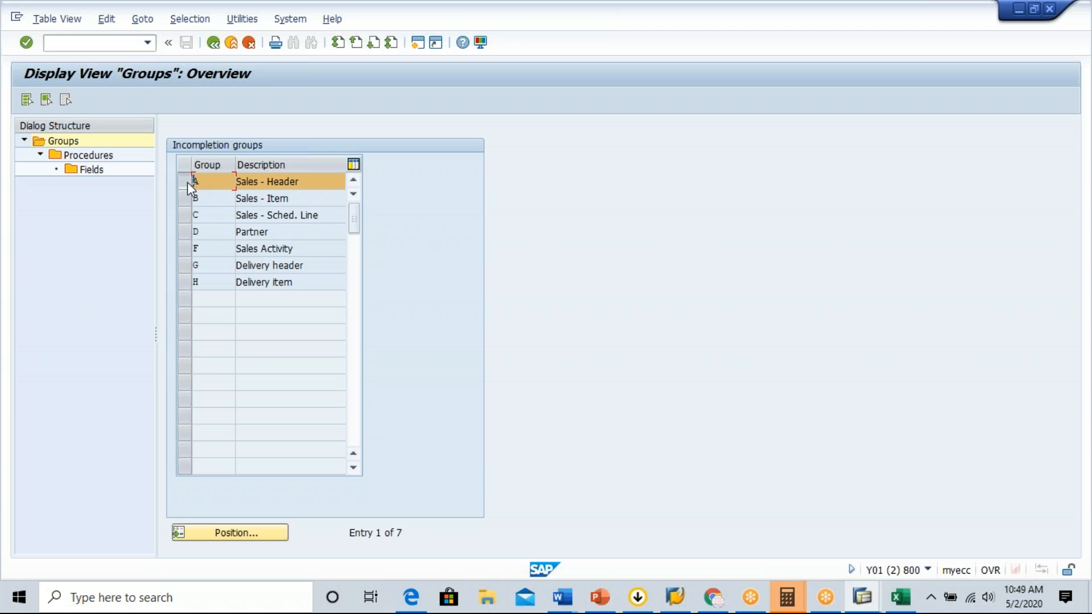
{"action": "double_click", "coordinate": [89, 155]}
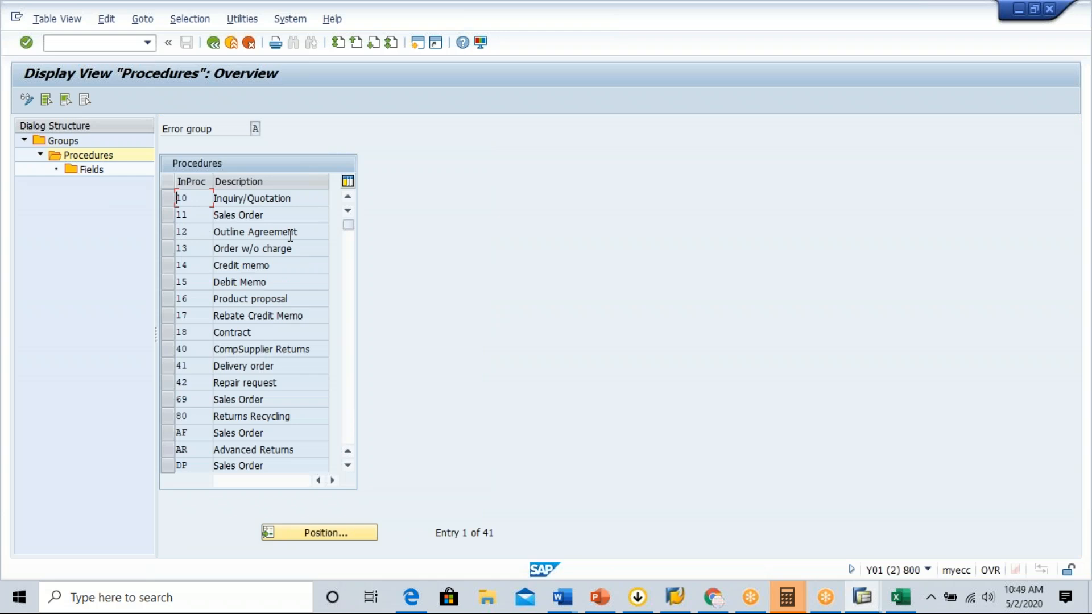
{"action": "left_click", "coordinate": [171, 216]}
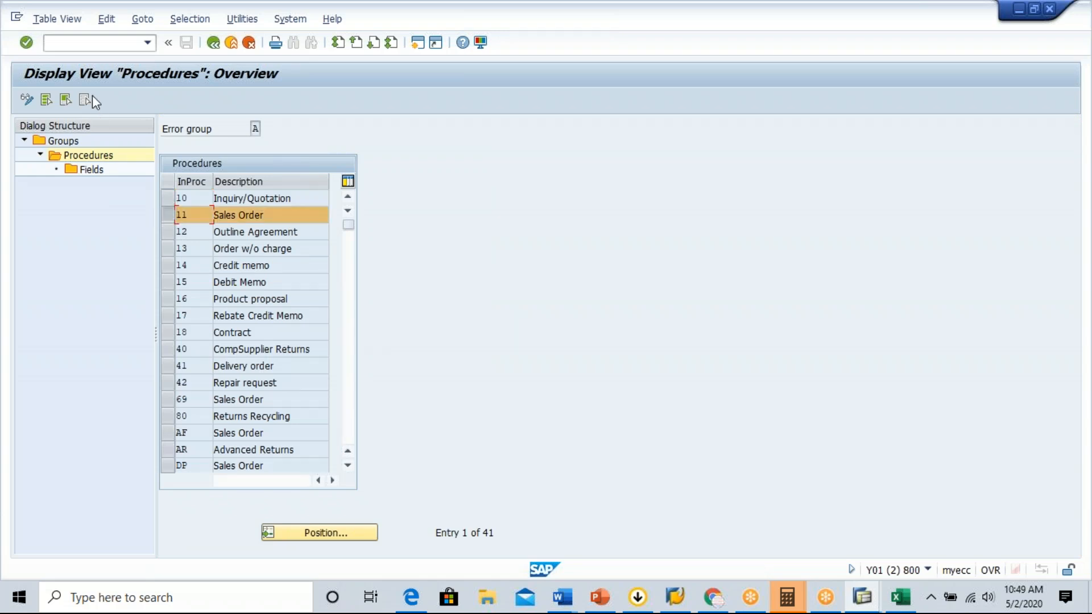
{"action": "left_click", "coordinate": [26, 99]}
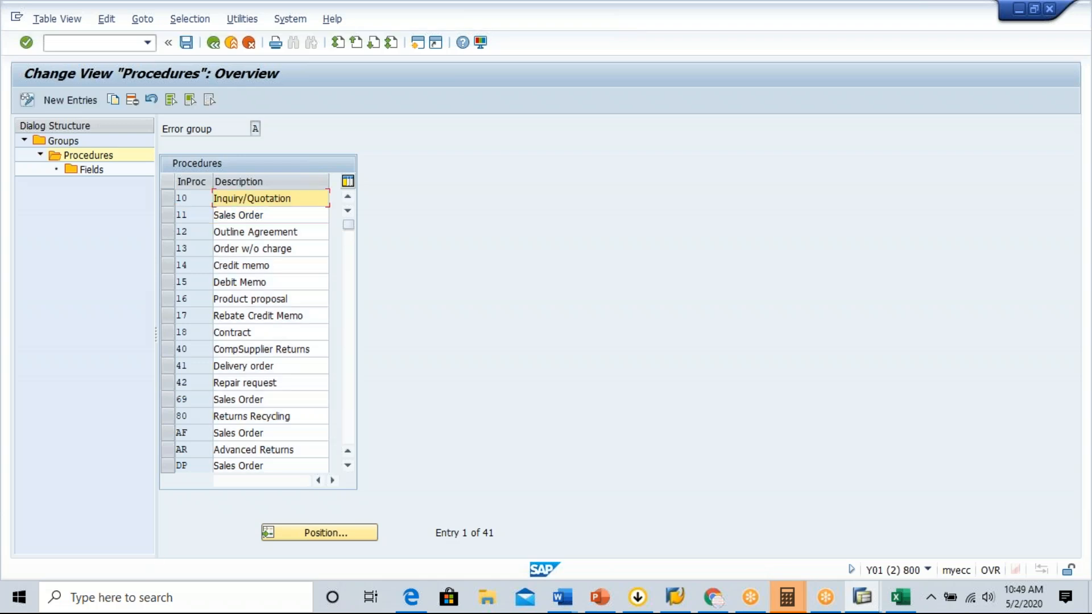
Copy incompletion procedure 11, Sales Order, and give the copy the procedure code G1.
{"action": "left_click", "coordinate": [164, 219]}
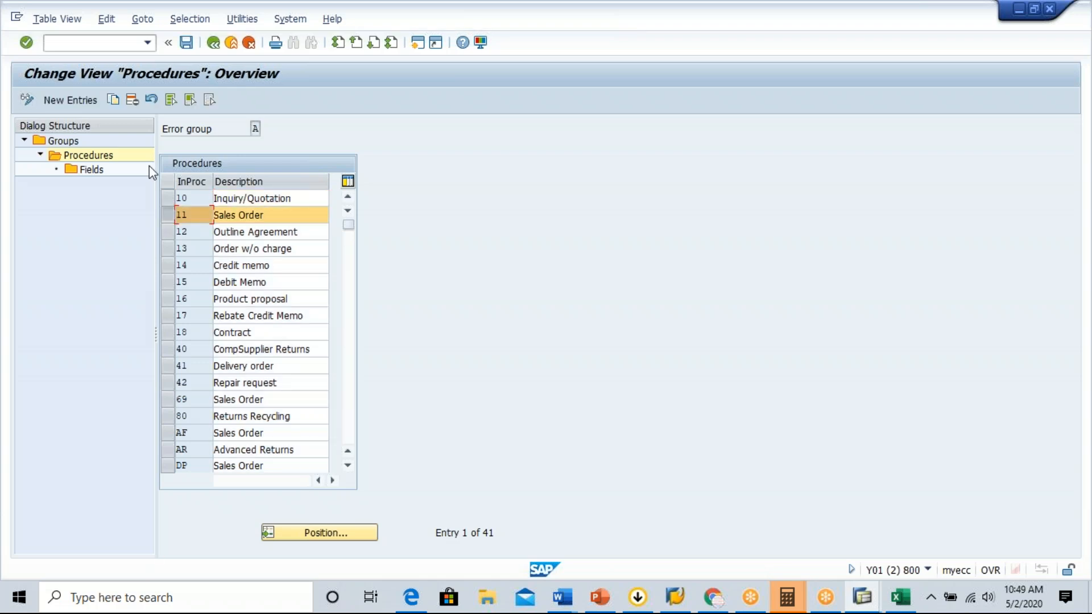
{"action": "left_click", "coordinate": [112, 101]}
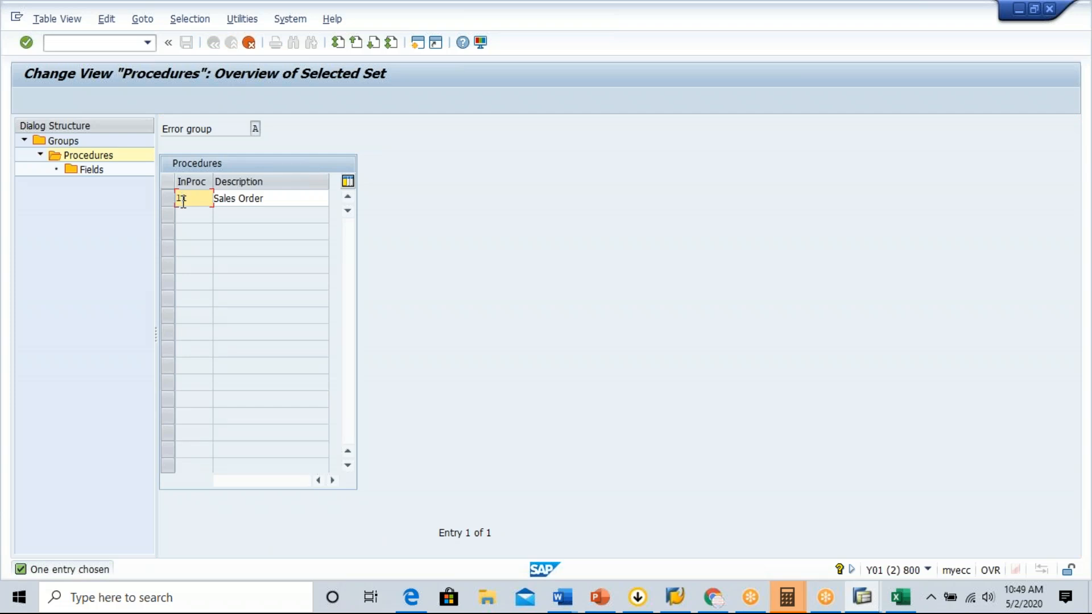
{"action": "type", "text": "Z"}
{"action": "key", "text": "BackSpace"}
{"action": "type", "text": "G1"}
Describe procedure G1 as Genovus SO and complete the copy with all dependent entries.
{"action": "left_click", "coordinate": [218, 198]}
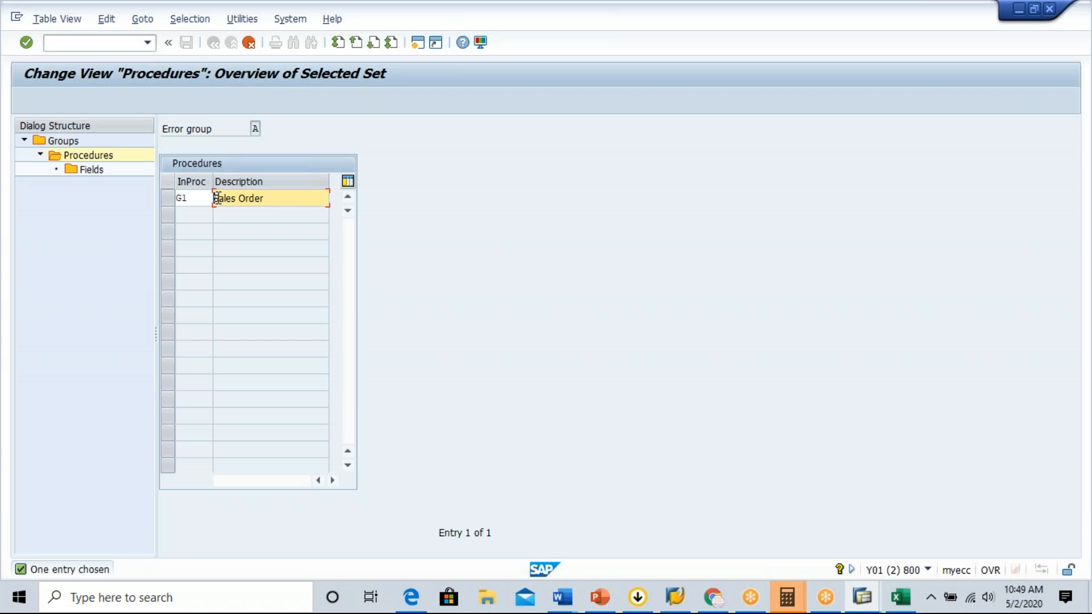
{"action": "type", "text": "Cn"}
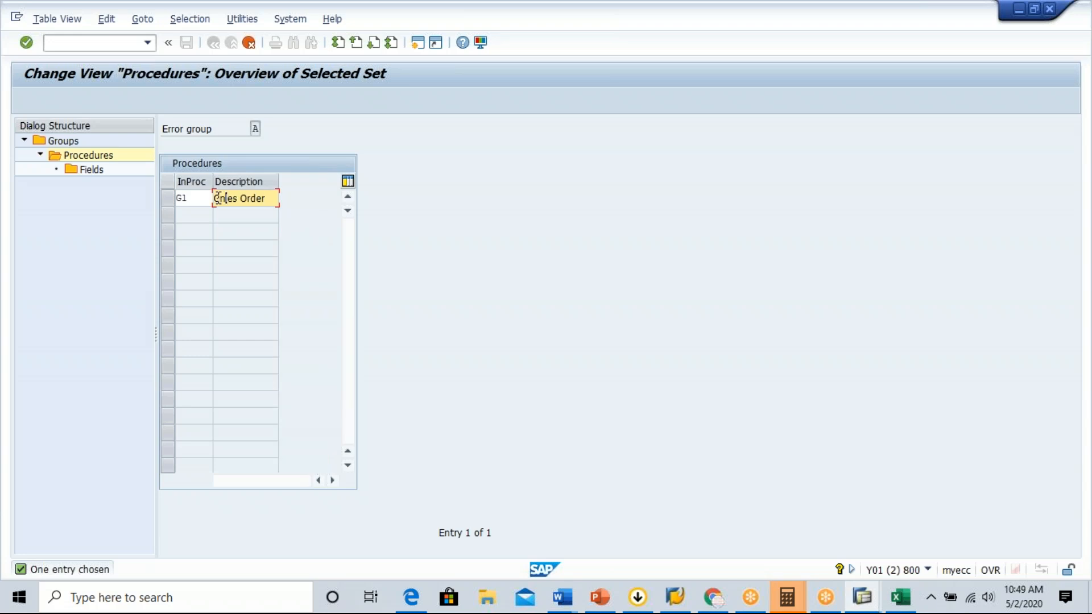
{"action": "key", "text": "Insert"}
{"action": "type", "text": "enovus"}
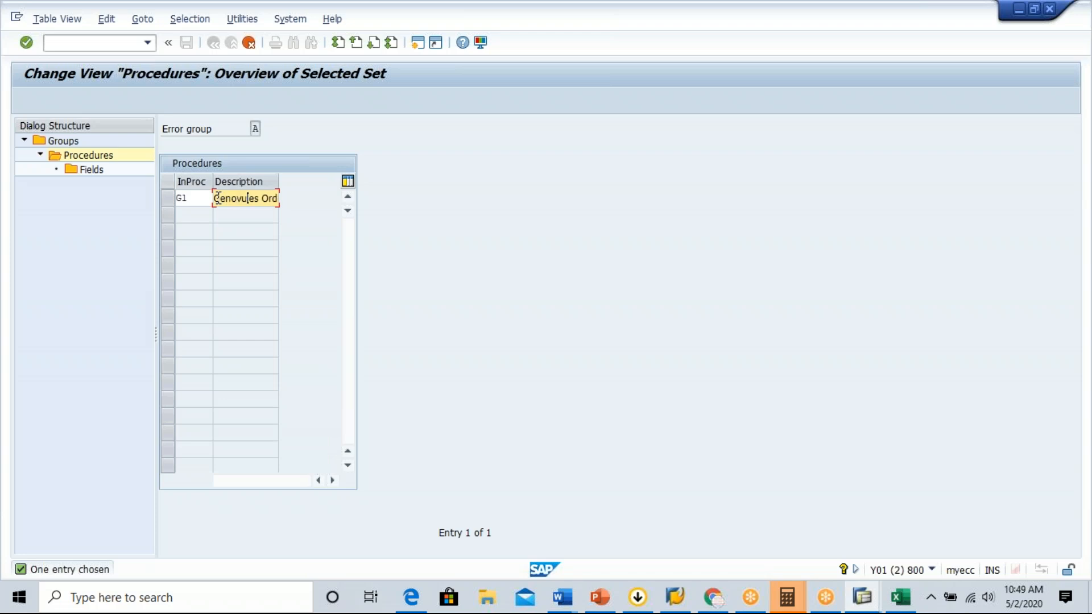
{"action": "key", "text": "Delete"}
{"action": "key", "text": "Delete"}
{"action": "key", "text": "Delete"}
{"action": "key", "text": "Delete"}
{"action": "key", "text": "Delete"}
{"action": "key", "text": "Delete"}
{"action": "key", "text": "Delete"}
{"action": "key", "text": "Delete"}
{"action": "key", "text": "Delete"}
{"action": "key", "text": "Delete"}
{"action": "type", "text": "S"}
{"action": "key", "text": "BackSpace"}
{"action": "key", "text": "BackSpace"}
{"action": "type", "text": "SO"}
{"action": "key", "text": "Return"}
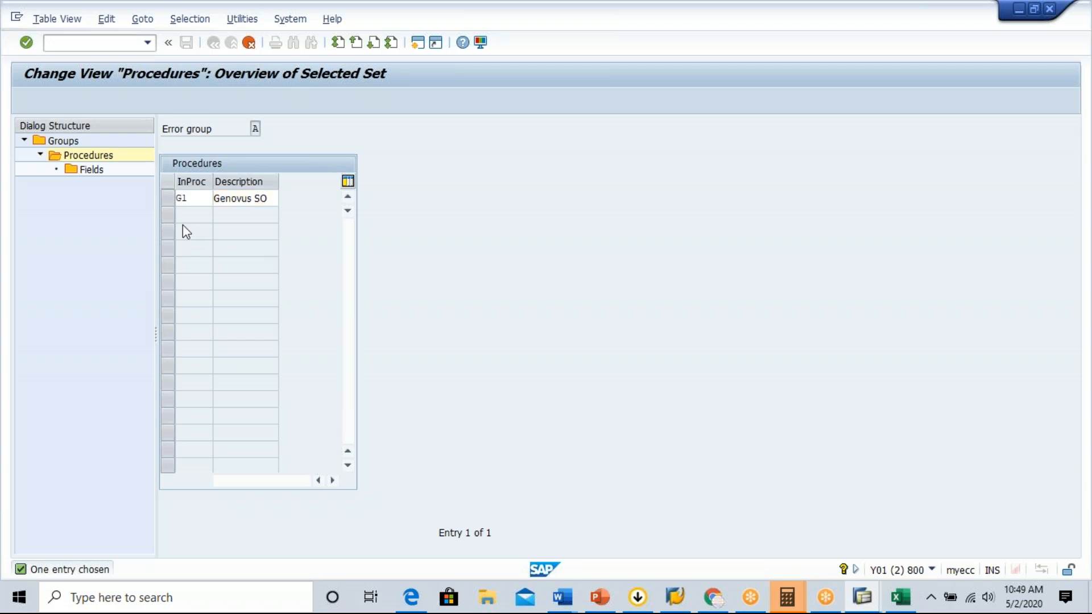
{"action": "key", "text": "Return"}
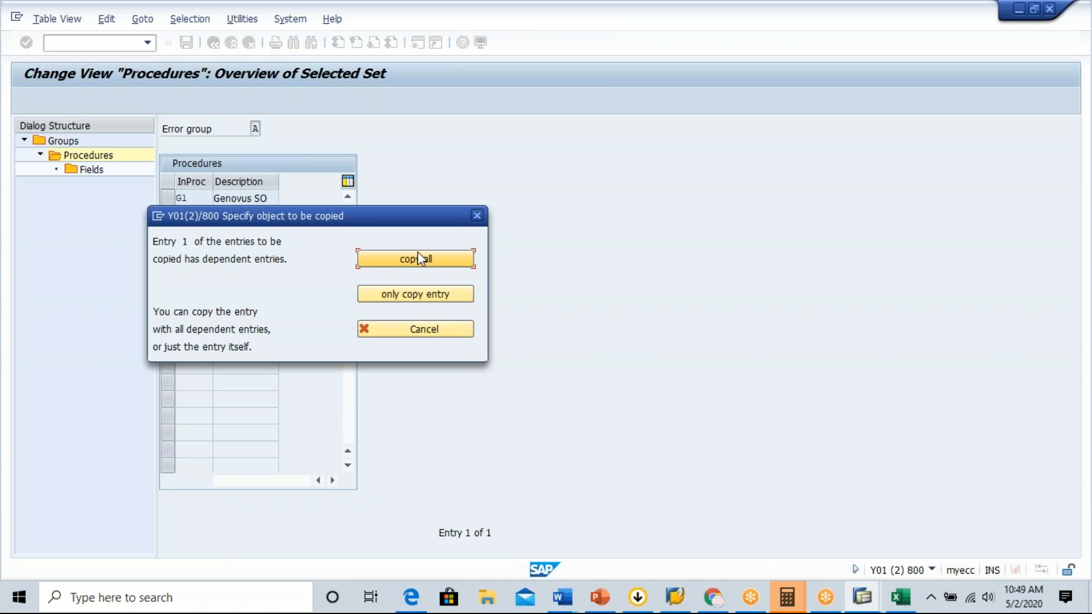
{"action": "left_click", "coordinate": [405, 263]}
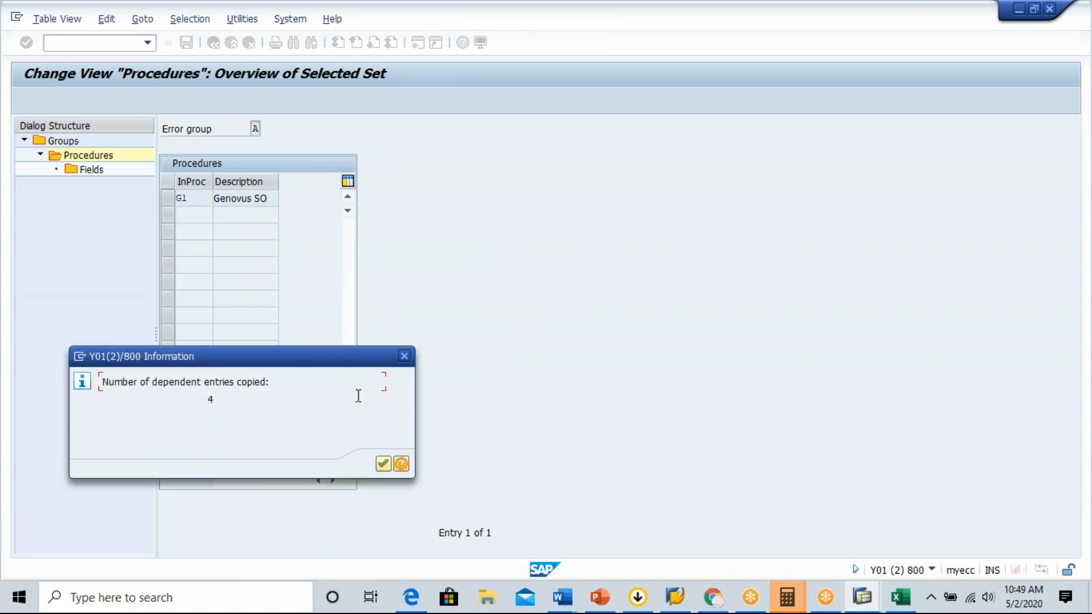
{"action": "left_click", "coordinate": [385, 464]}
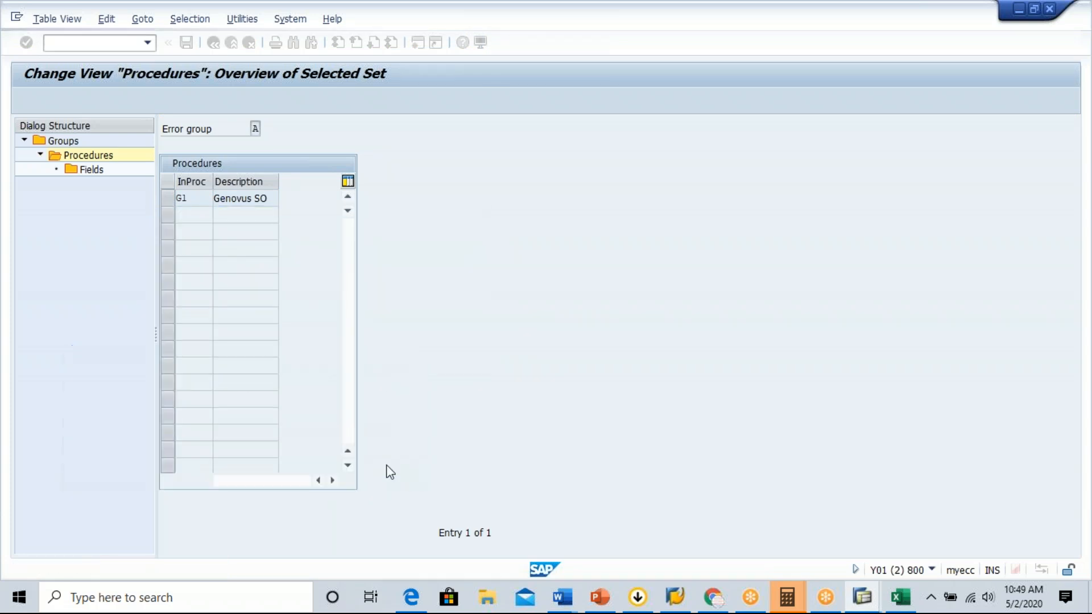
Open the incompletion fields of procedure G1 and start a new entry for table VBAK.
{"action": "double_click", "coordinate": [96, 172]}
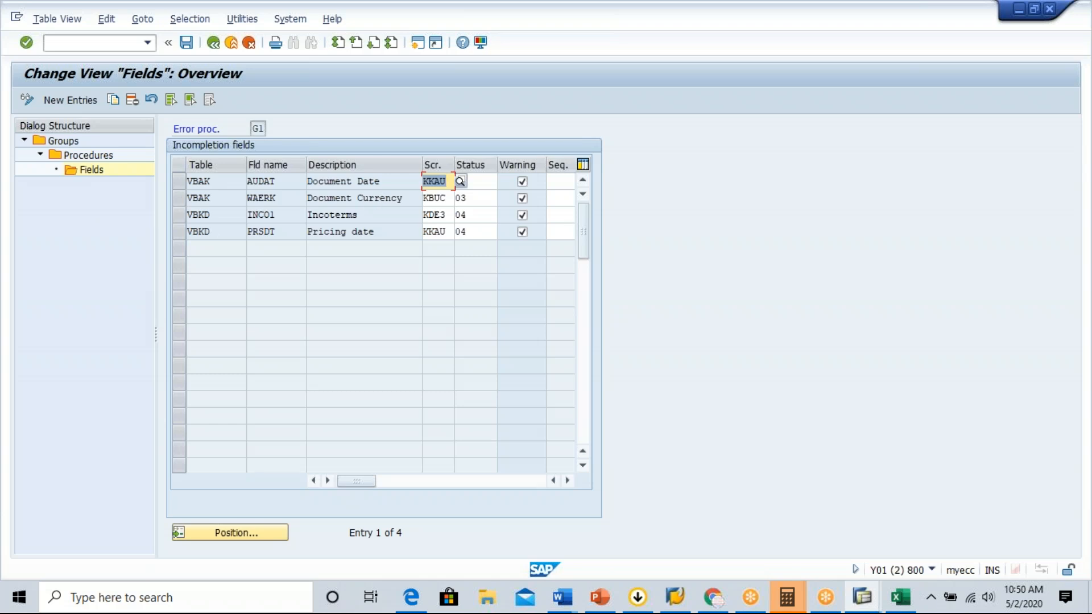
{"action": "left_click", "coordinate": [388, 184]}
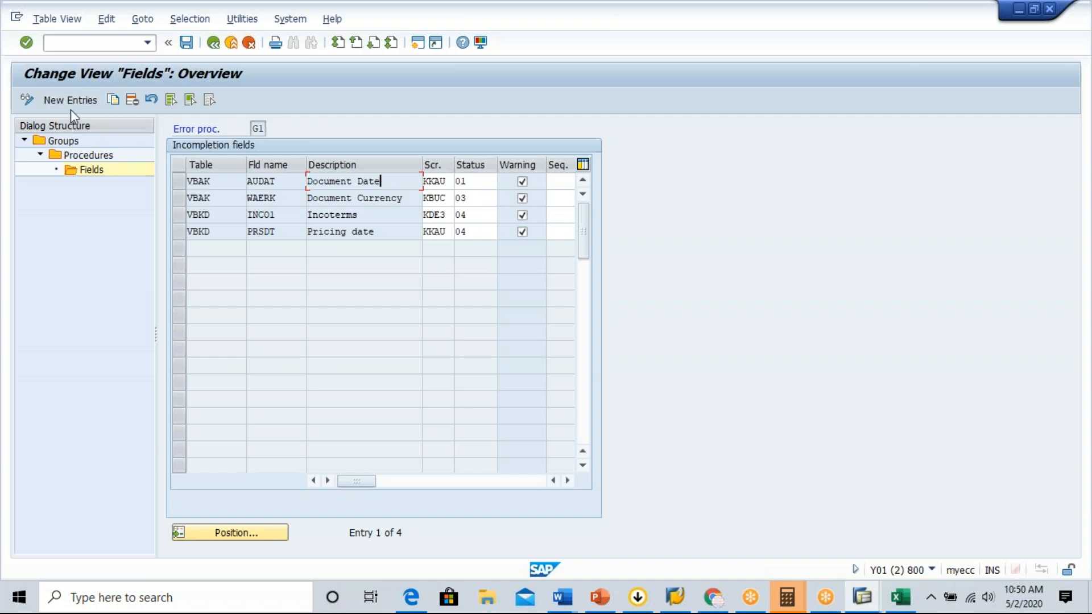
{"action": "left_click", "coordinate": [84, 99]}
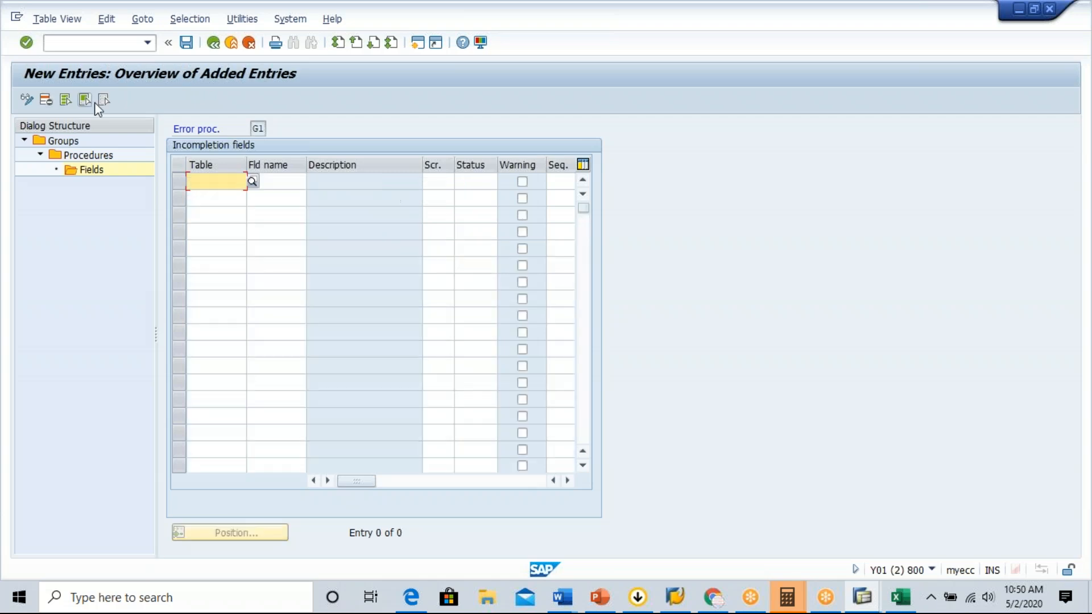
{"action": "left_click", "coordinate": [252, 182]}
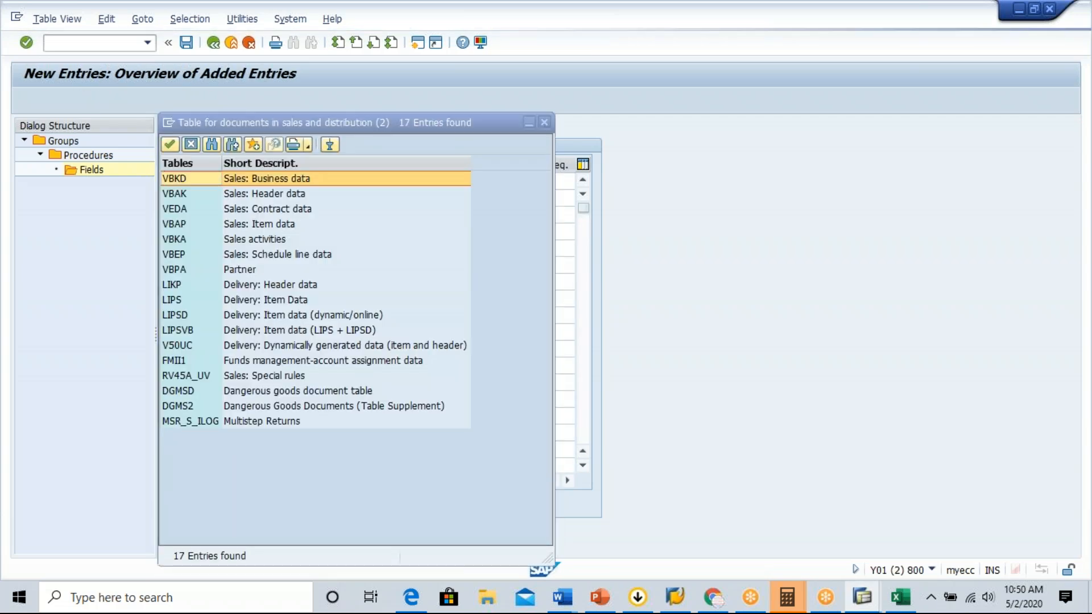
{"action": "left_click", "coordinate": [186, 195]}
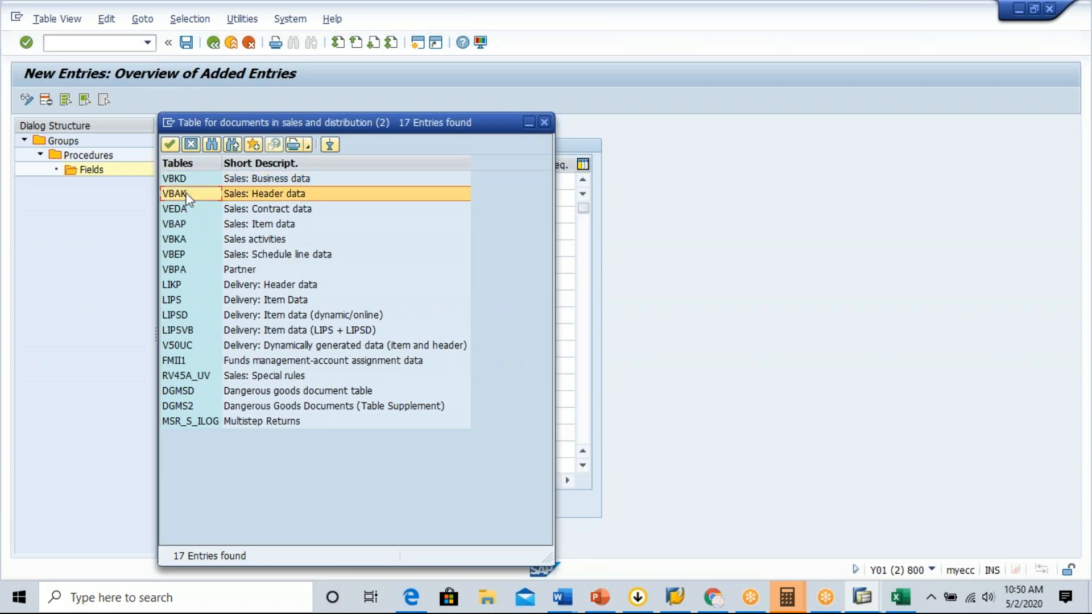
{"action": "double_click", "coordinate": [187, 195]}
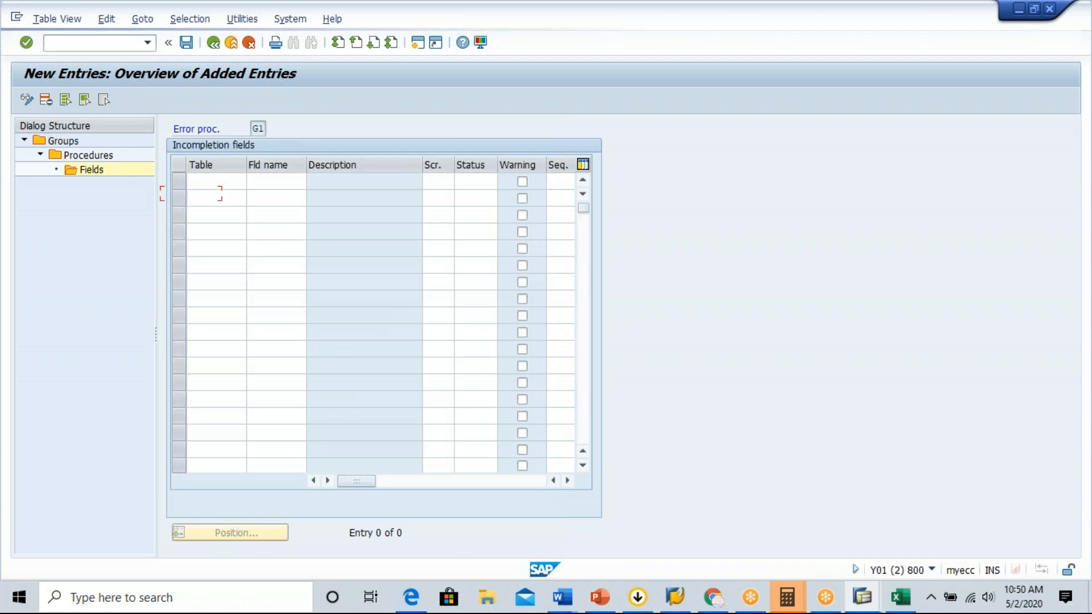
{"action": "left_click", "coordinate": [228, 181]}
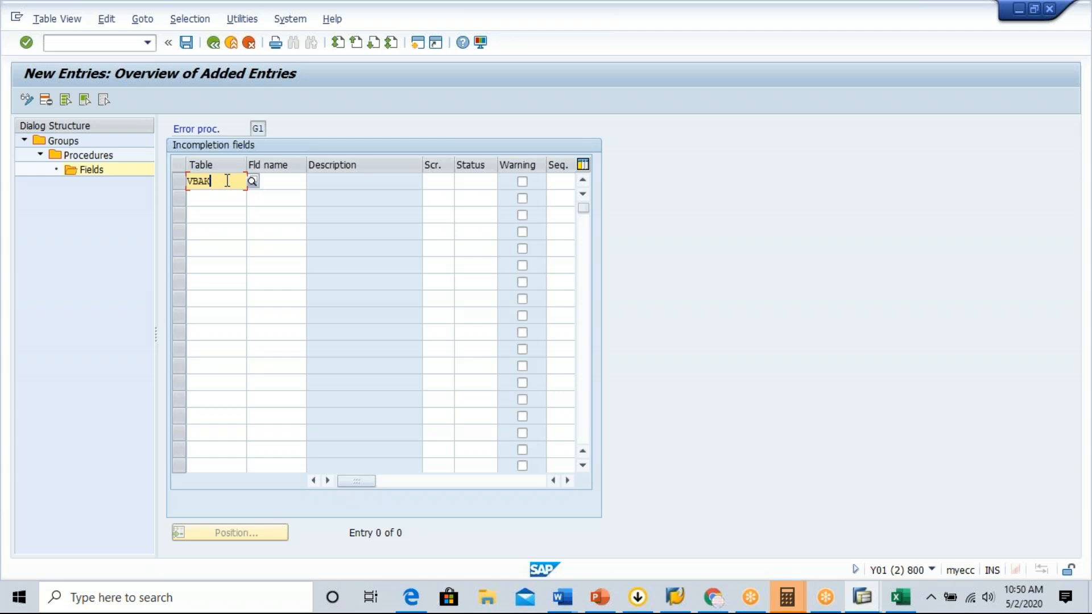
Examine the available VBAK field names for the new entry, including SPART, VKORG and VKGRP.
{"action": "left_click", "coordinate": [272, 181]}
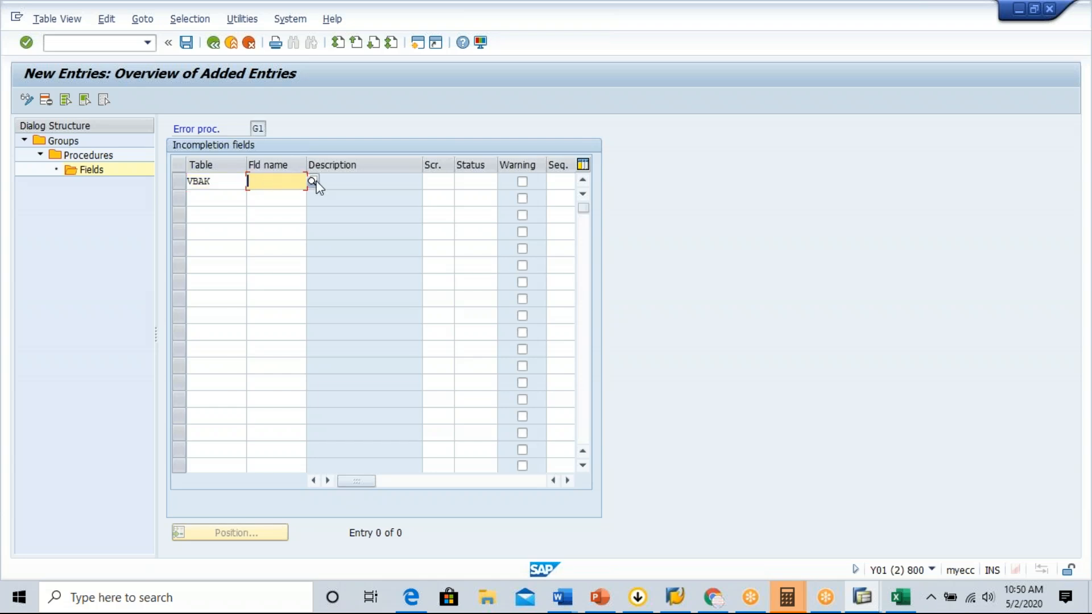
{"action": "left_click", "coordinate": [312, 181]}
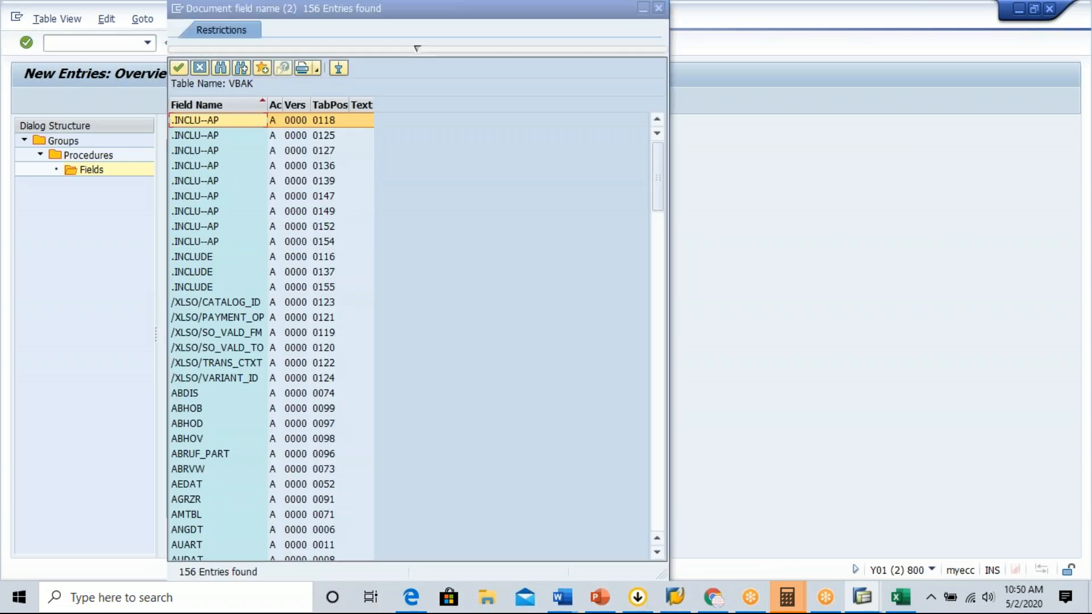
{"action": "left_click_drag", "start_coordinate": [657, 192], "coordinate": [658, 360]}
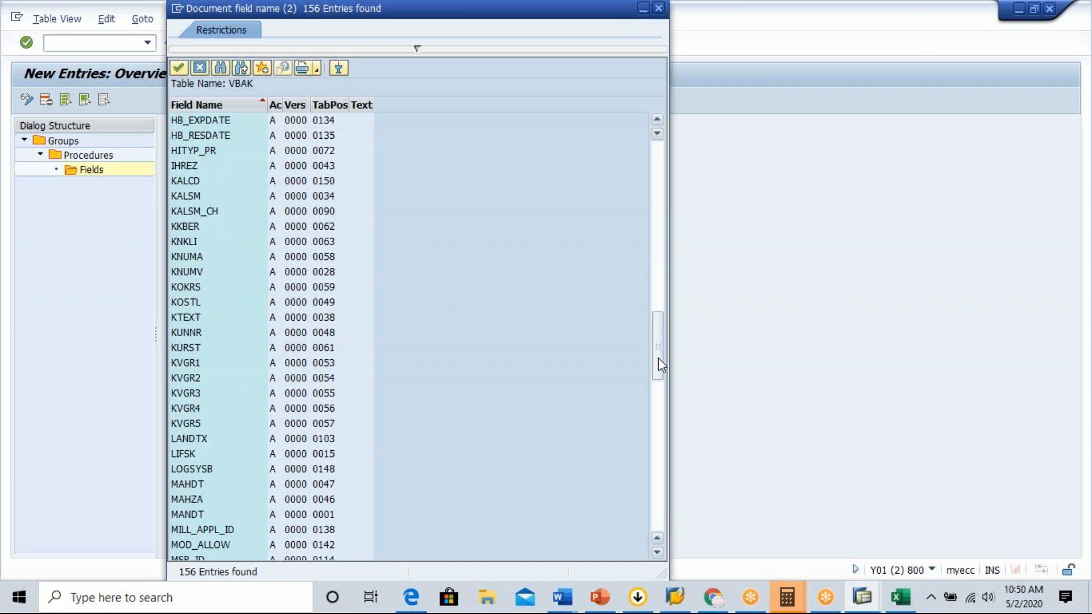
{"action": "left_click_drag", "start_coordinate": [657, 357], "coordinate": [661, 438]}
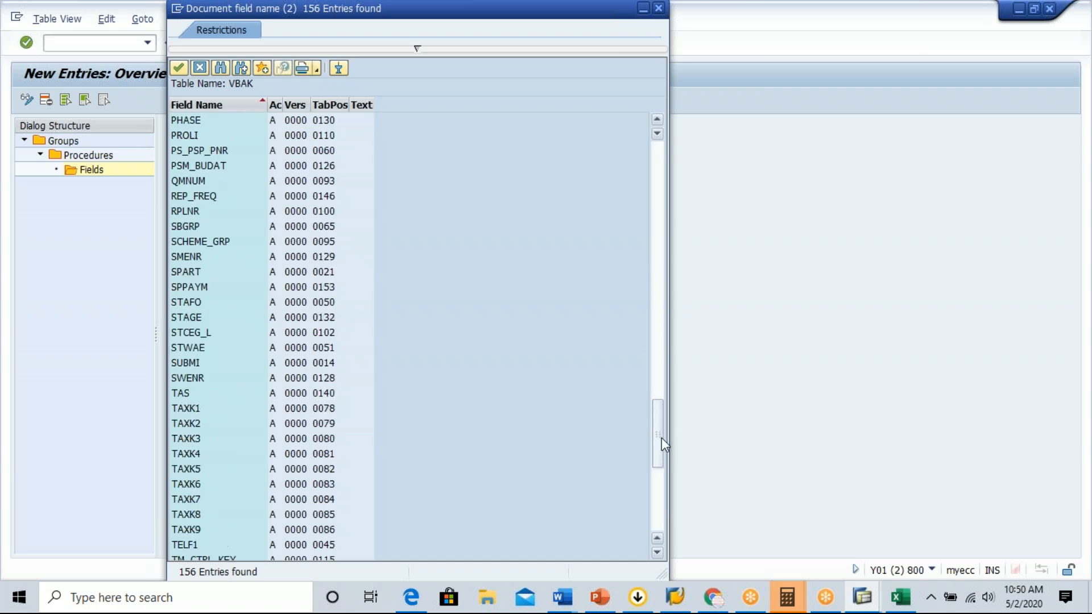
{"action": "left_click", "coordinate": [180, 273]}
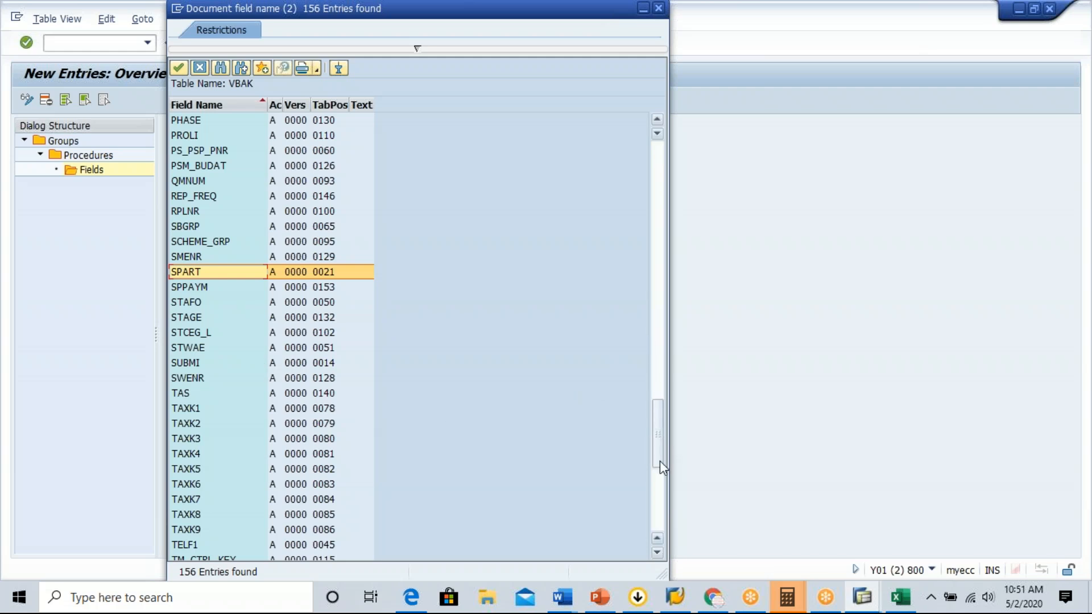
{"action": "right_click", "coordinate": [661, 512]}
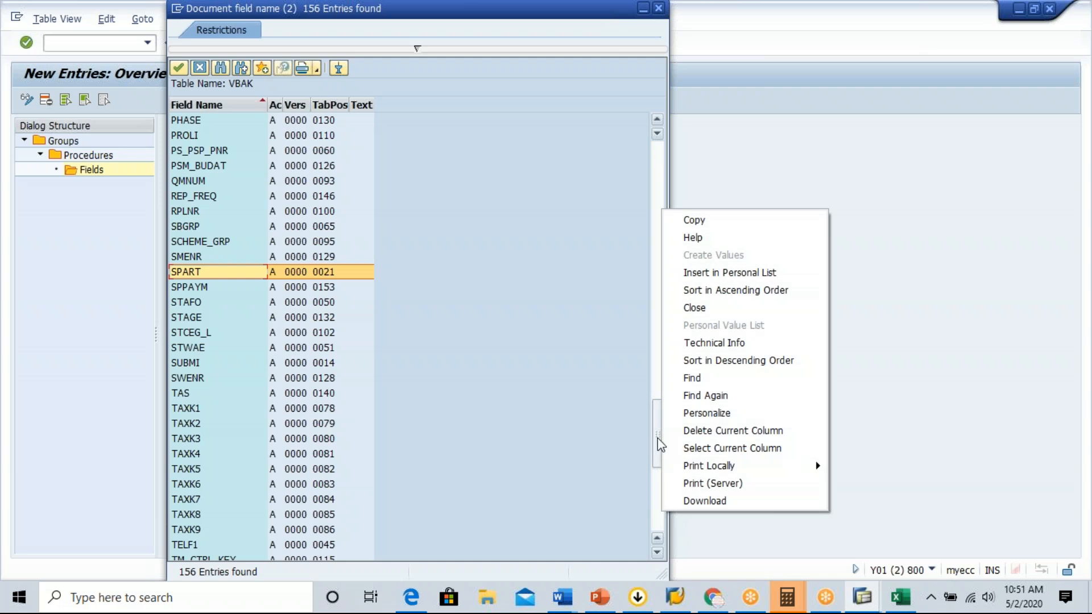
{"action": "left_click_drag", "start_coordinate": [657, 437], "coordinate": [652, 511]}
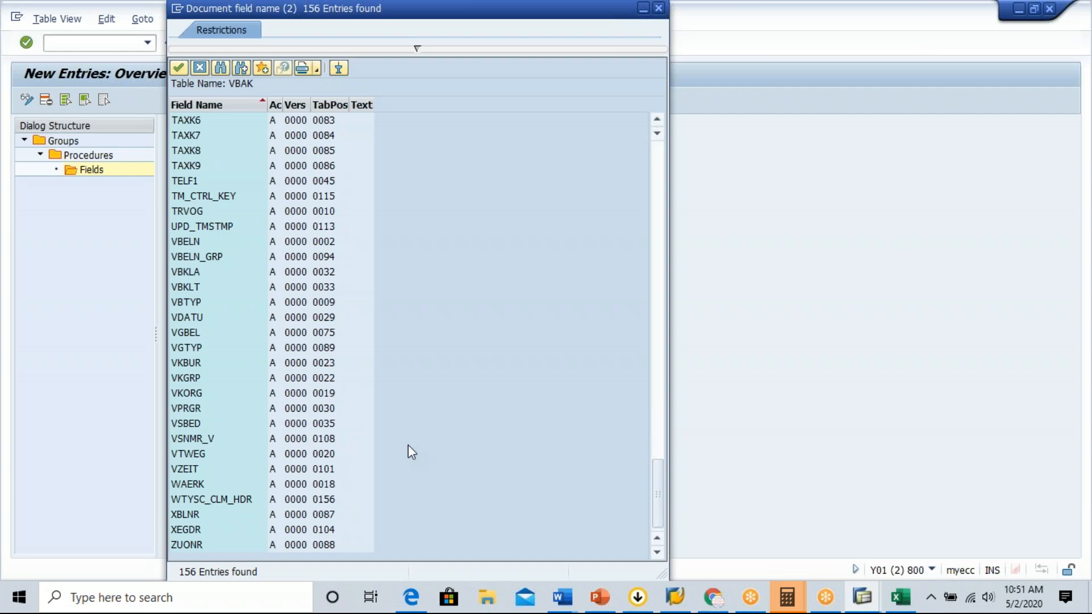
{"action": "left_click", "coordinate": [188, 398]}
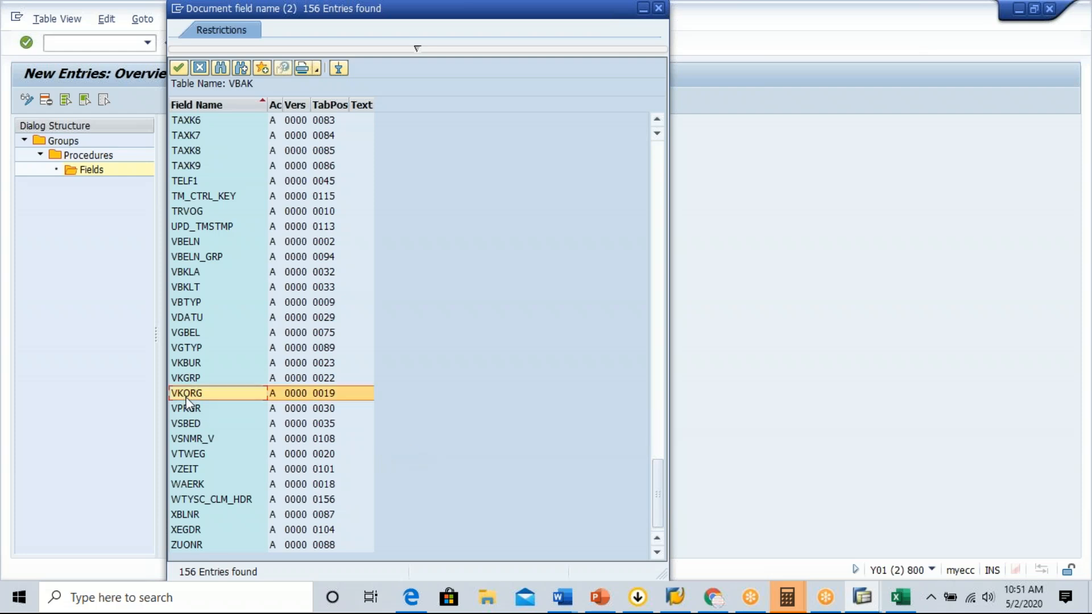
{"action": "left_click", "coordinate": [189, 379]}
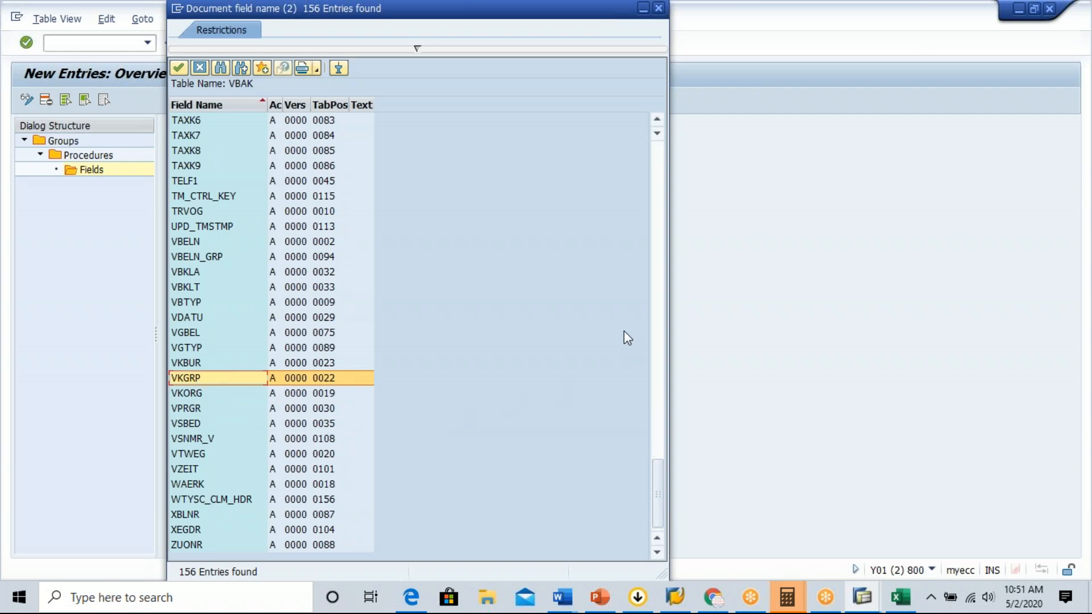
{"action": "left_click", "coordinate": [658, 237]}
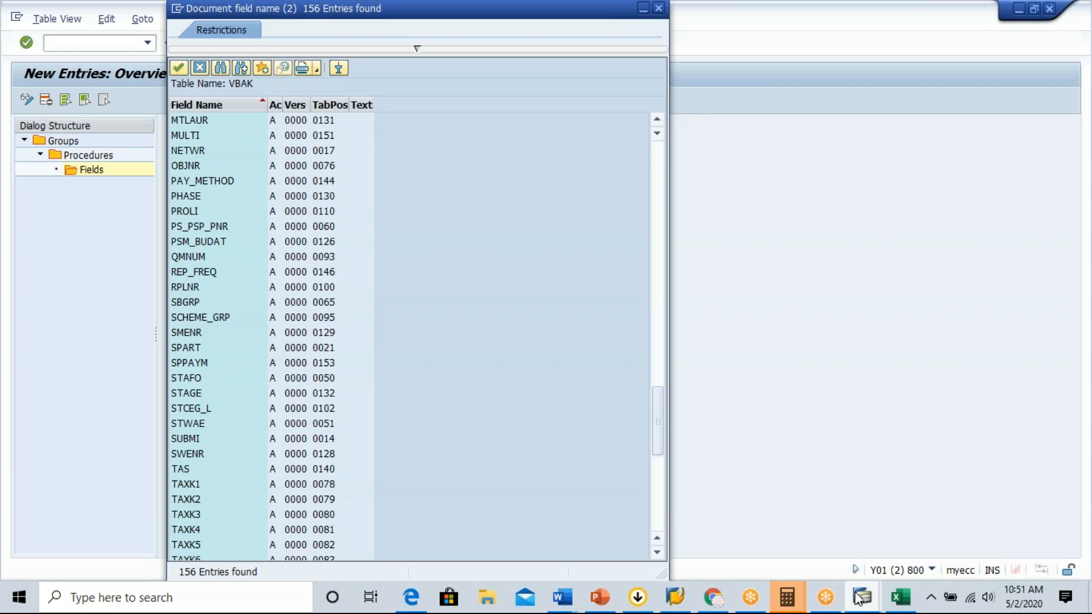
Switch to the sales order session and display the proposed existing order through transaction VA03.
{"action": "mouse_move", "coordinate": [862, 597]}
{"action": "left_click", "coordinate": [740, 537]}
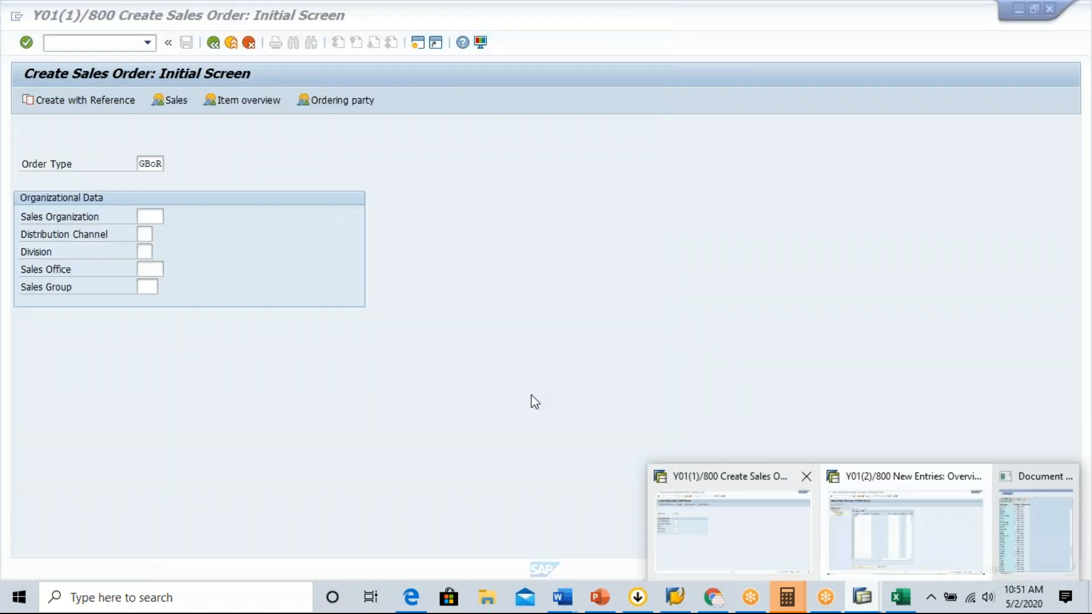
{"action": "left_click", "coordinate": [99, 44]}
{"action": "type", "text": "/nva03"}
{"action": "key", "text": "Return"}
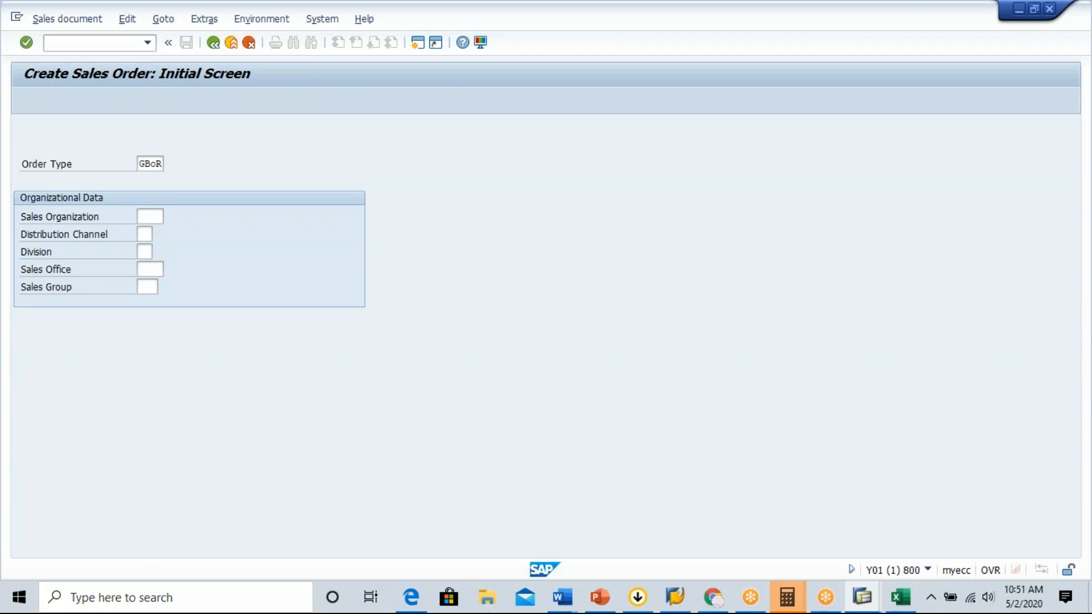
{"action": "key", "text": "Return"}
{"action": "left_click", "coordinate": [73, 44]}
{"action": "type", "text": "/nva03"}
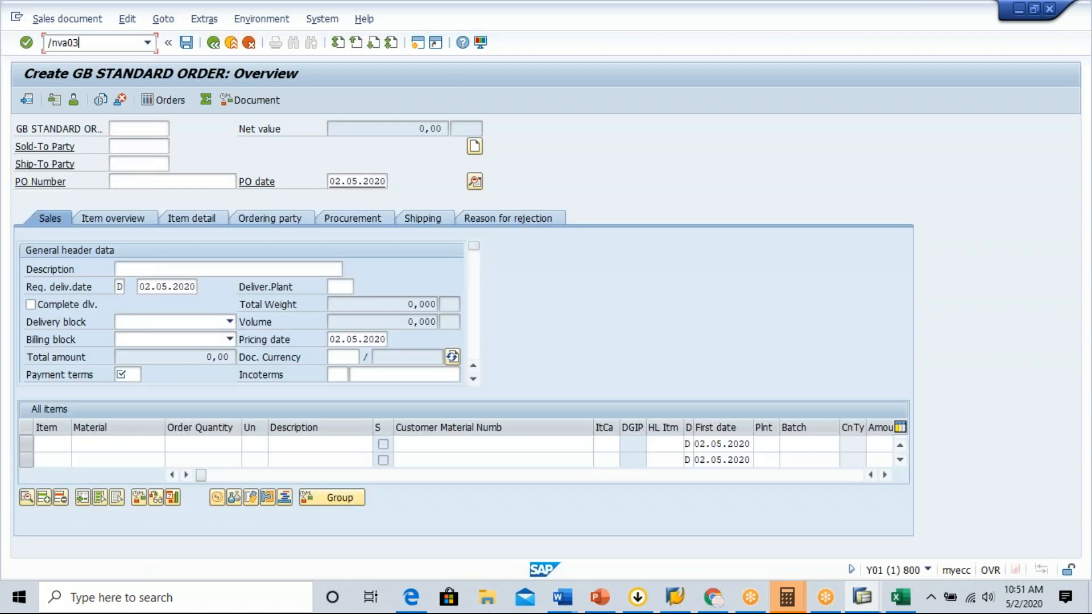
{"action": "key", "text": "Return"}
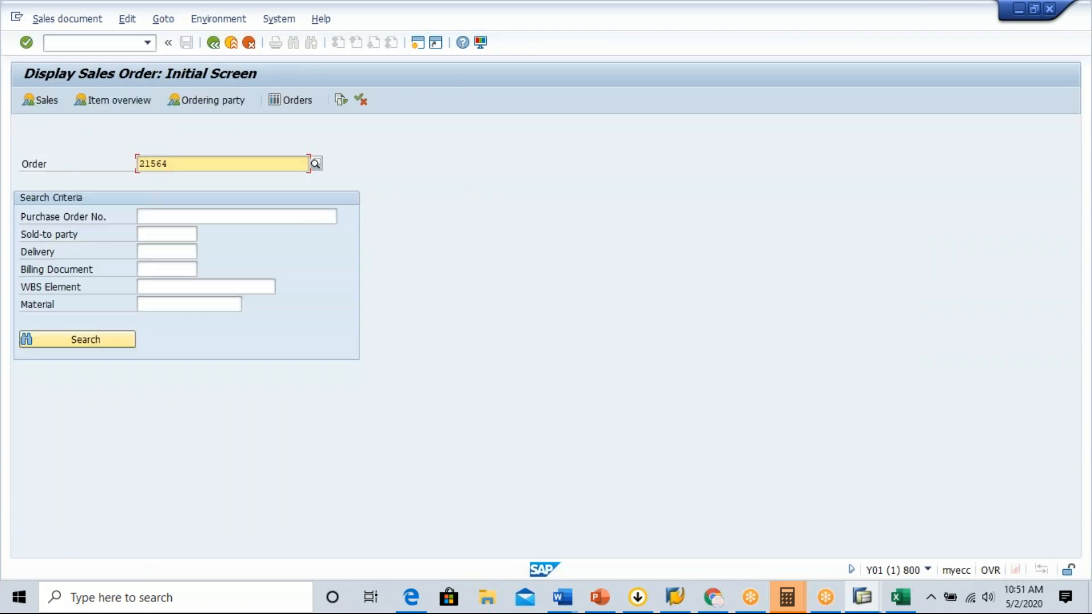
{"action": "left_click", "coordinate": [26, 42]}
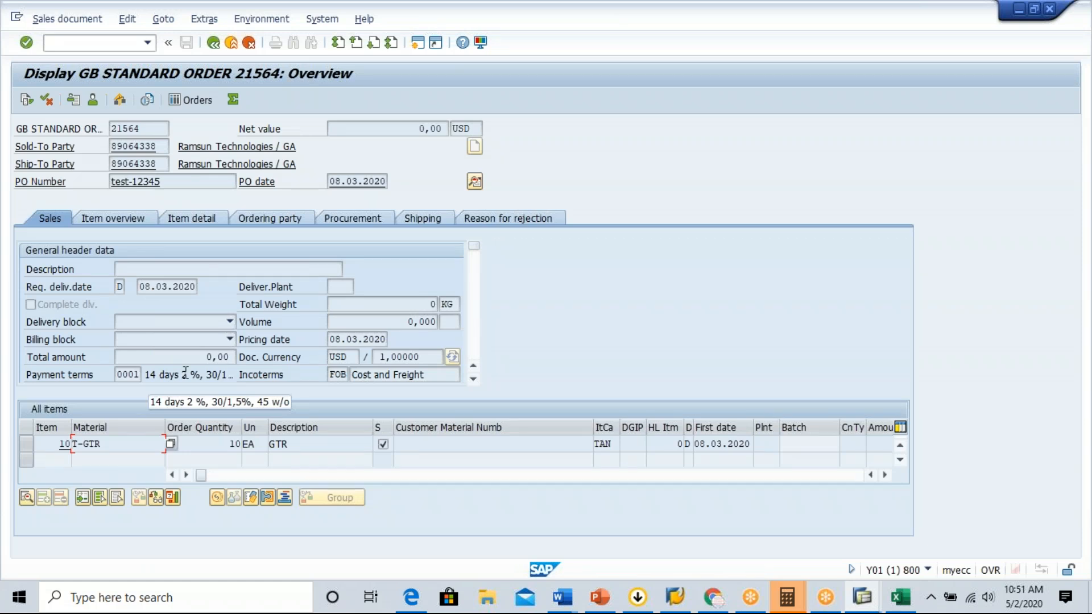
Open the technical information of the order header's Deliver.Plant field from its field help.
{"action": "left_click", "coordinate": [342, 289]}
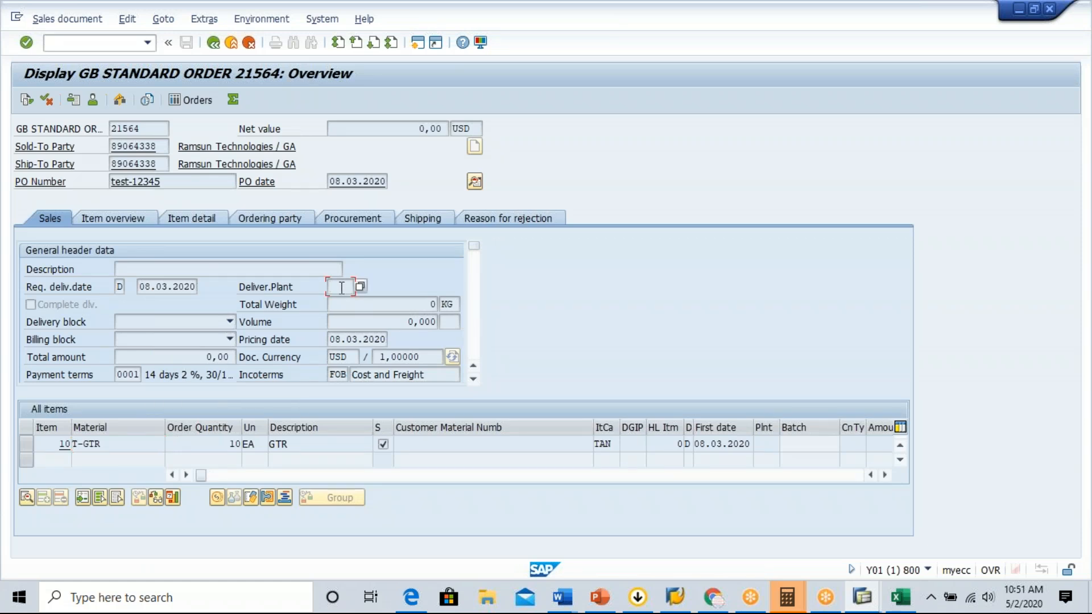
{"action": "key", "text": "XF86AudioLowerVolume"}
{"action": "key", "text": "F1"}
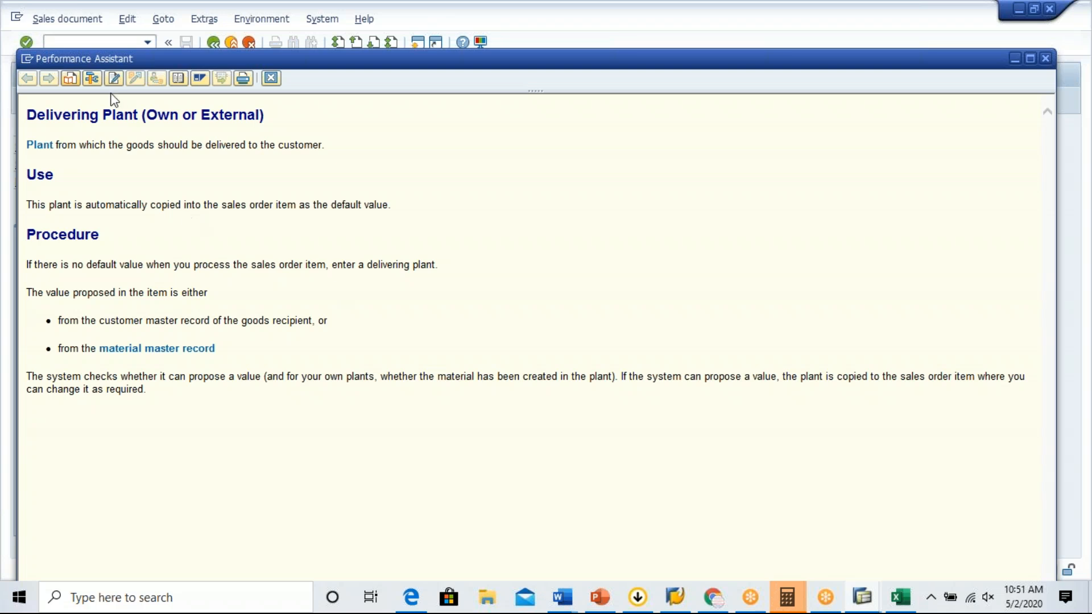
{"action": "left_click", "coordinate": [92, 80]}
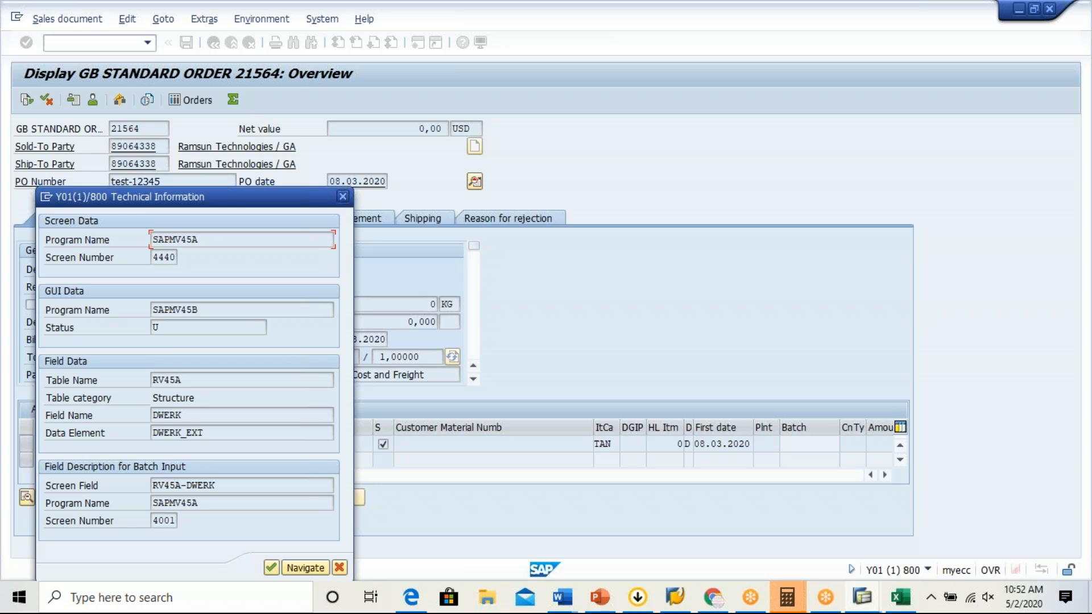
Examine the table name and field name behind the delivering plant, and close the technical information.
{"action": "left_click_drag", "start_coordinate": [188, 384], "coordinate": [138, 381]}
{"action": "left_click", "coordinate": [170, 381]}
{"action": "left_click_drag", "start_coordinate": [187, 419], "coordinate": [148, 416]}
{"action": "left_click", "coordinate": [154, 415]}
{"action": "left_click", "coordinate": [206, 422]}
{"action": "left_click", "coordinate": [147, 416]}
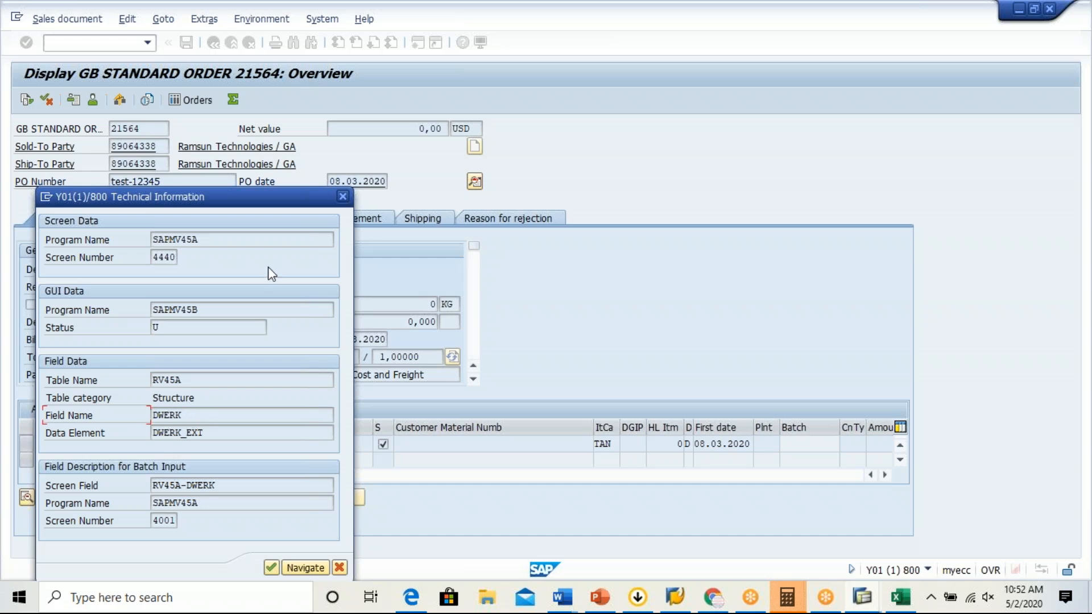
{"action": "left_click", "coordinate": [343, 197]}
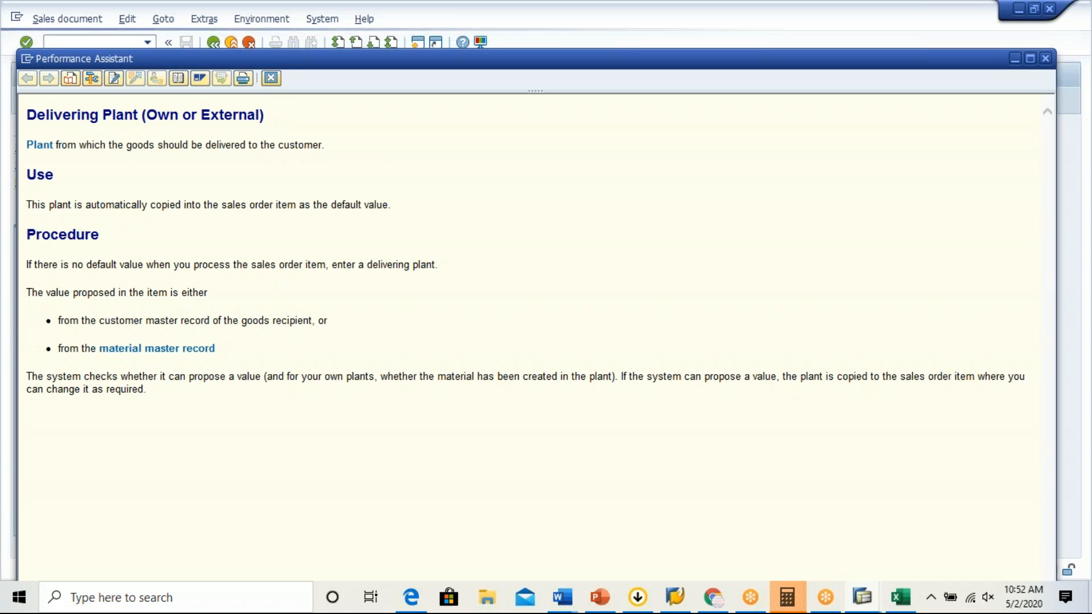
Look up the table name and field name of the order's PO Number field in its technical information, and close the help.
{"action": "left_click", "coordinate": [271, 78]}
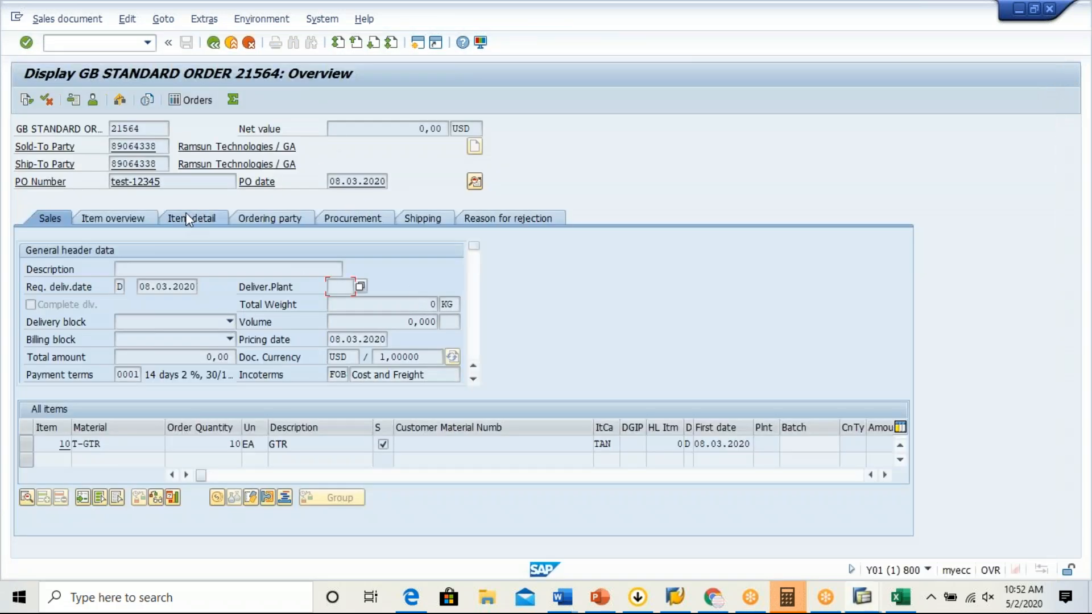
{"action": "left_click", "coordinate": [177, 185]}
{"action": "key", "text": "F1"}
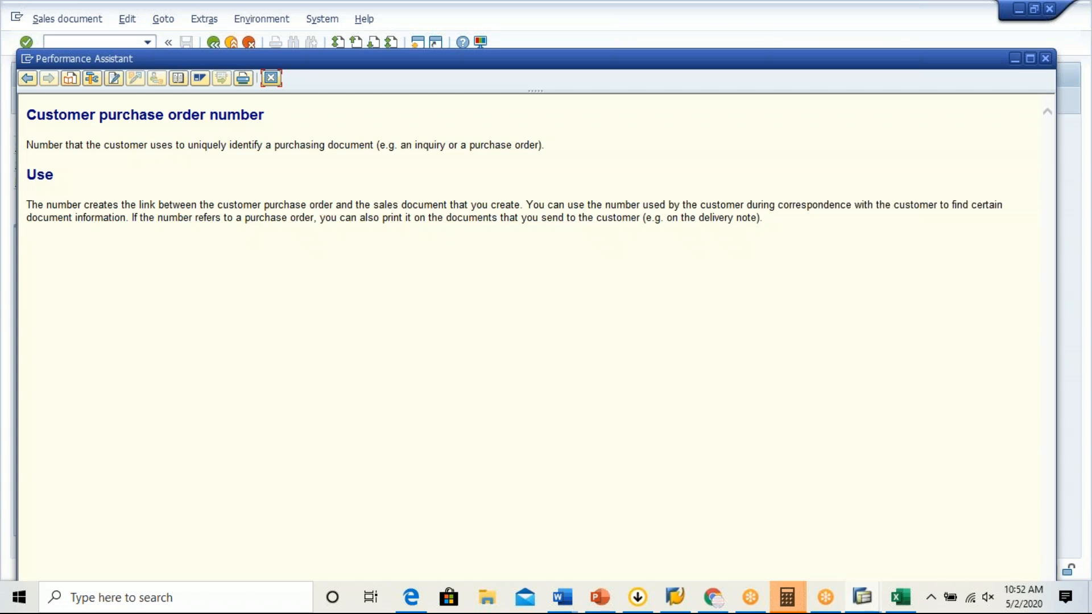
{"action": "left_click", "coordinate": [92, 78]}
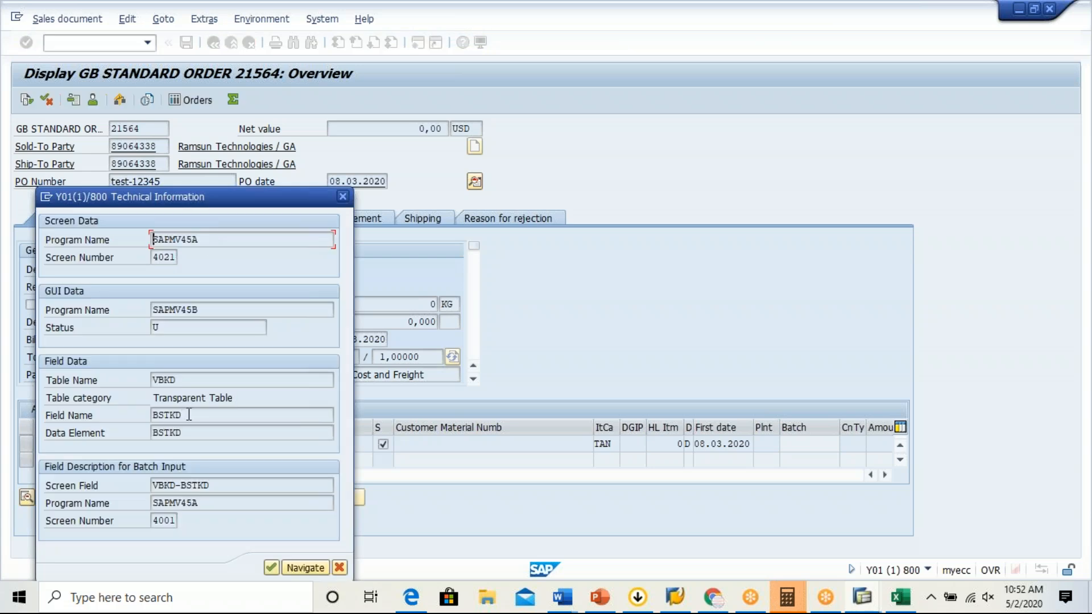
{"action": "left_click_drag", "start_coordinate": [188, 415], "coordinate": [144, 416]}
{"action": "left_click", "coordinate": [155, 416]}
{"action": "left_click_drag", "start_coordinate": [191, 417], "coordinate": [137, 417]}
{"action": "left_click", "coordinate": [153, 415]}
{"action": "left_click", "coordinate": [344, 200]}
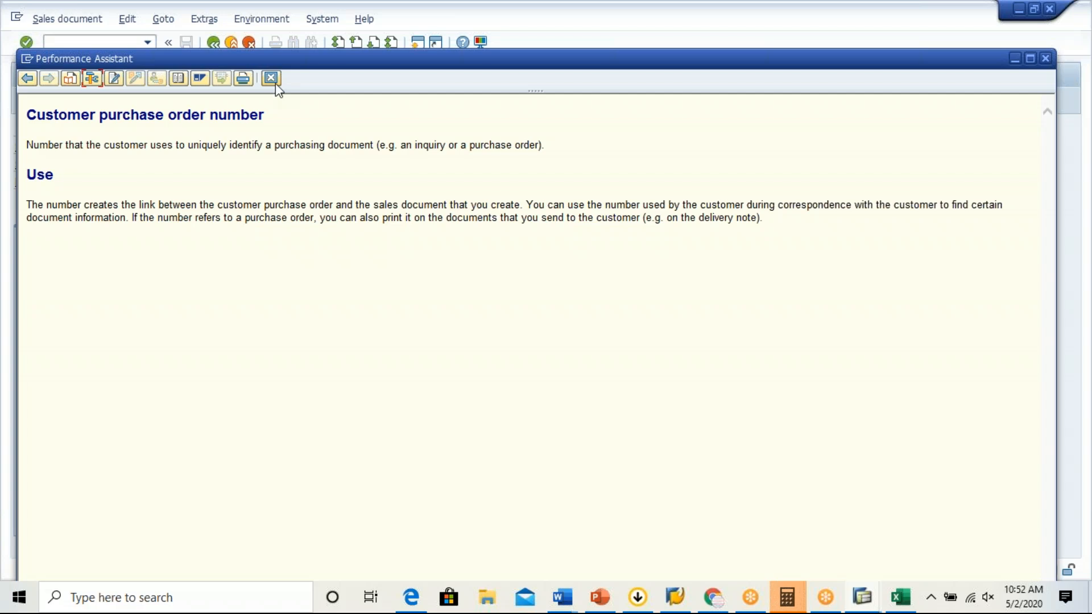
{"action": "left_click", "coordinate": [272, 79]}
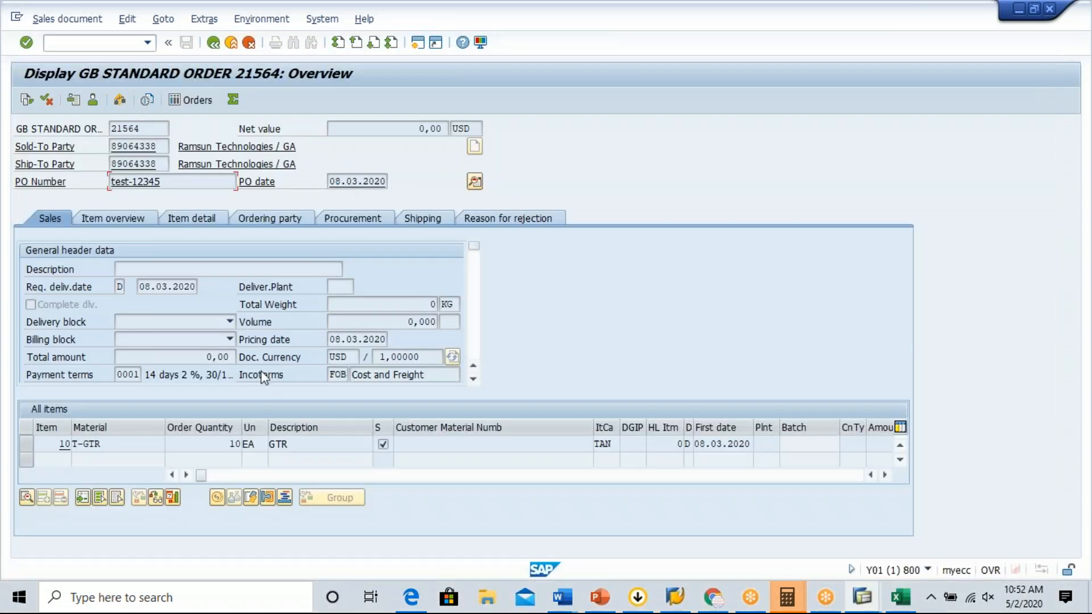
Open the technical information of the order header's Incoterms field and copy its table name, VBKD.
{"action": "scroll", "coordinate": [473, 379], "scroll_direction": "down", "scroll_amount": 10}
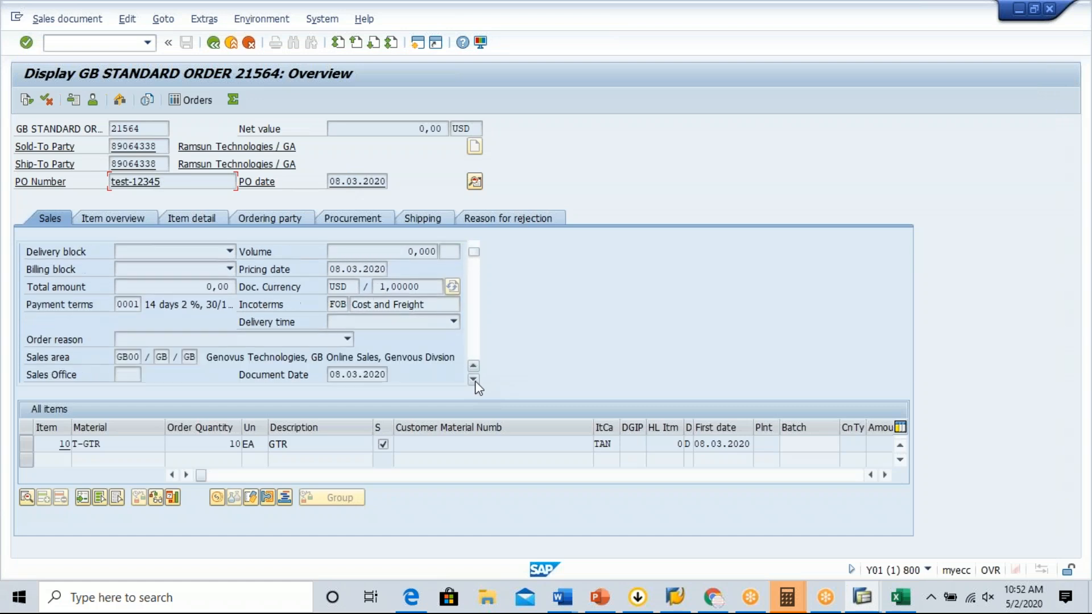
{"action": "scroll", "coordinate": [476, 386], "scroll_direction": "down", "scroll_amount": 2}
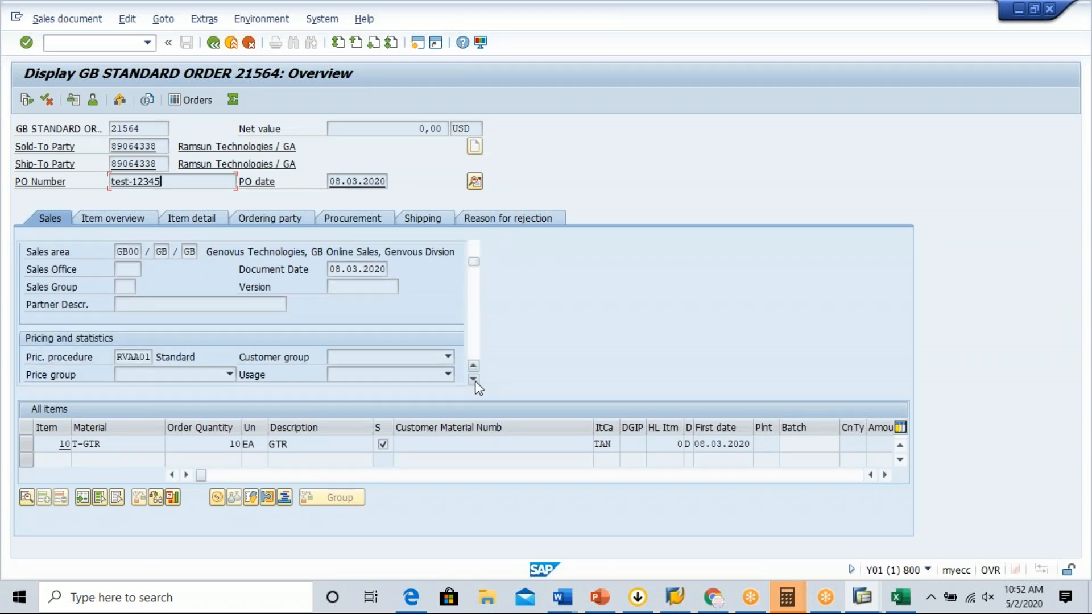
{"action": "scroll", "coordinate": [478, 389], "scroll_direction": "down", "scroll_amount": 2}
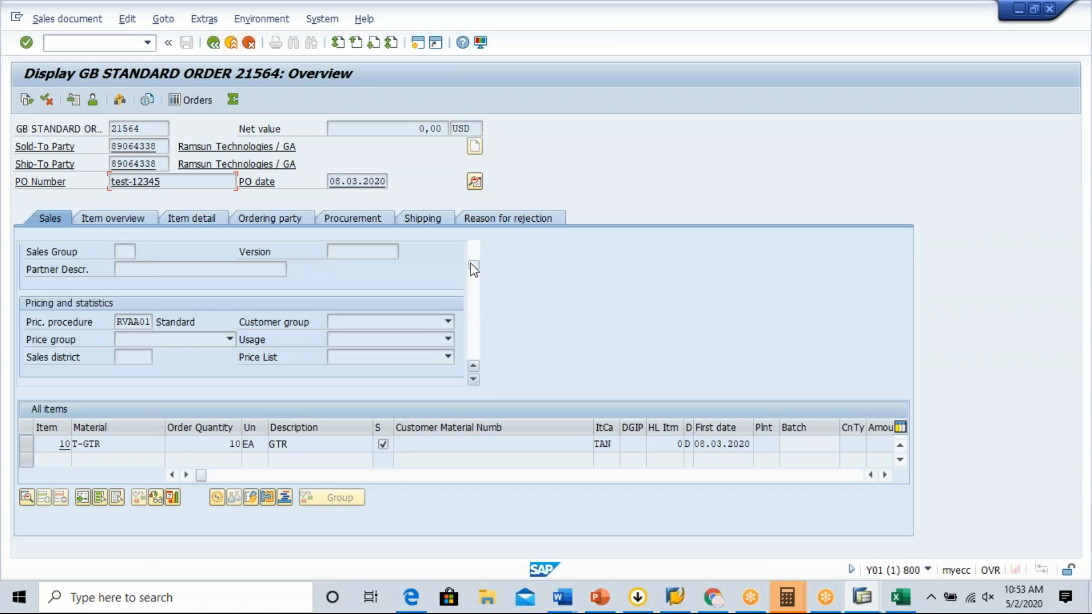
{"action": "left_click", "coordinate": [473, 366]}
{"action": "left_click_drag", "start_coordinate": [472, 367], "coordinate": [472, 367]}
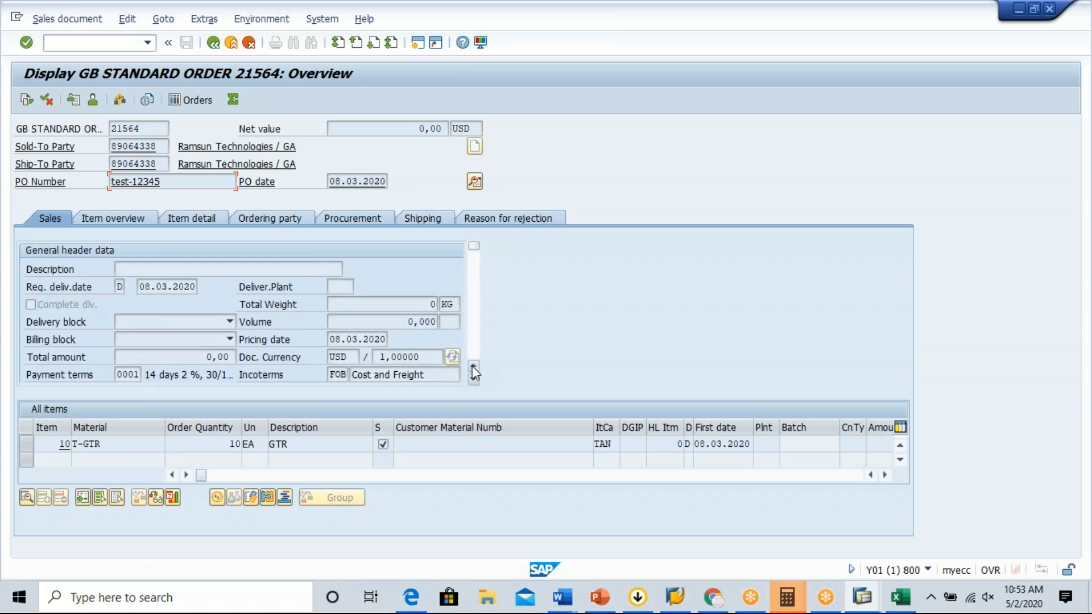
{"action": "left_click", "coordinate": [340, 374]}
{"action": "key", "text": "XF86AudioRaiseVolume"}
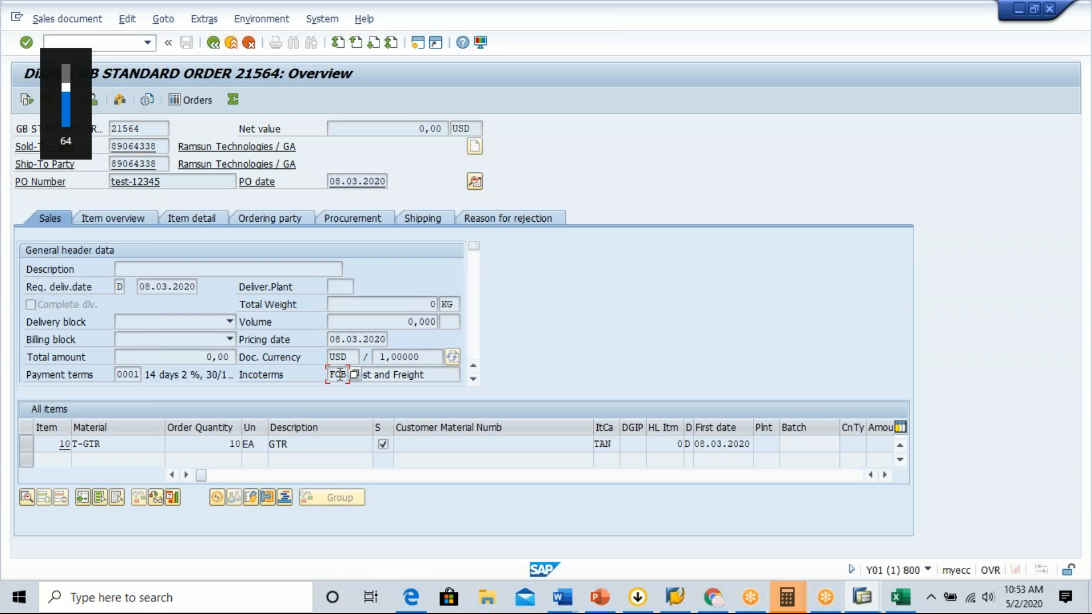
{"action": "left_click", "coordinate": [216, 221]}
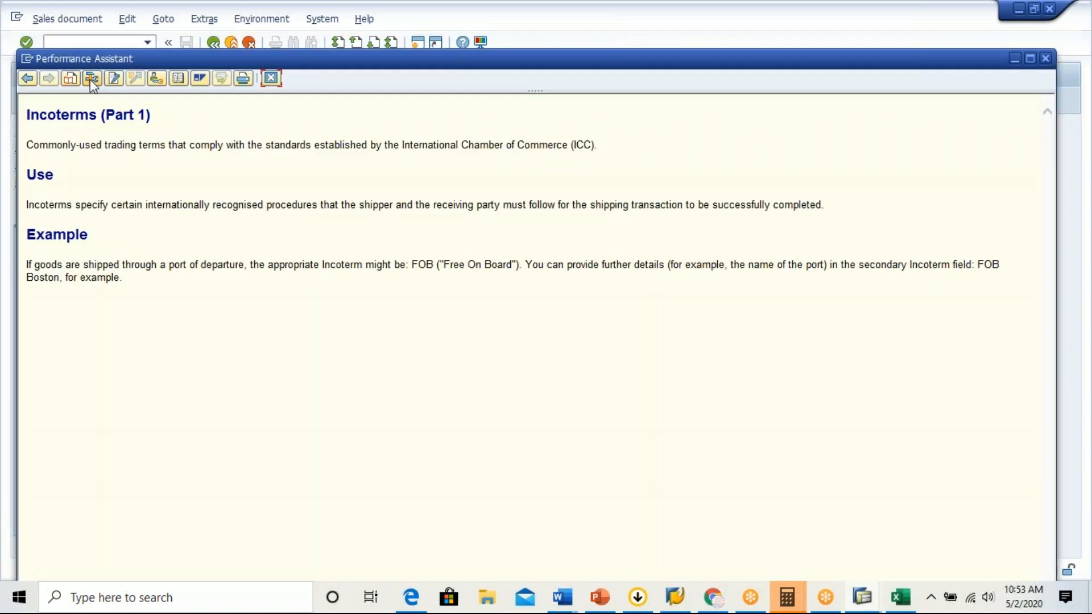
{"action": "left_click", "coordinate": [92, 78]}
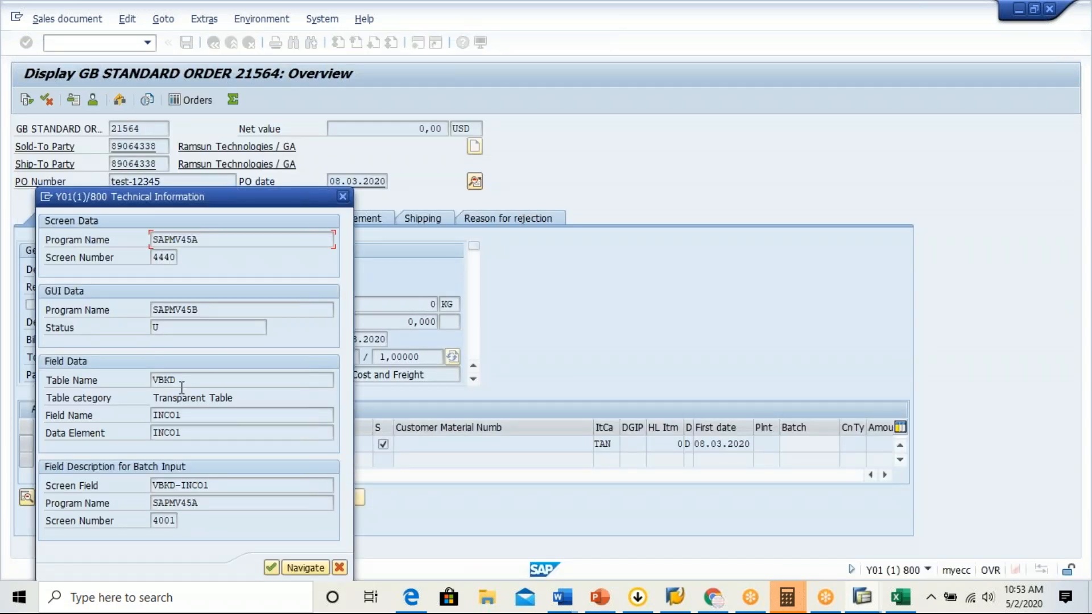
{"action": "left_click_drag", "start_coordinate": [182, 388], "coordinate": [146, 376]}
{"action": "key", "text": "ctrl+c"}
Switch to the incompletion procedure session, choose SPART as the VBAK entry's field name, and save it in the proposed customizing request.
{"action": "key", "text": "alt+Tab"}
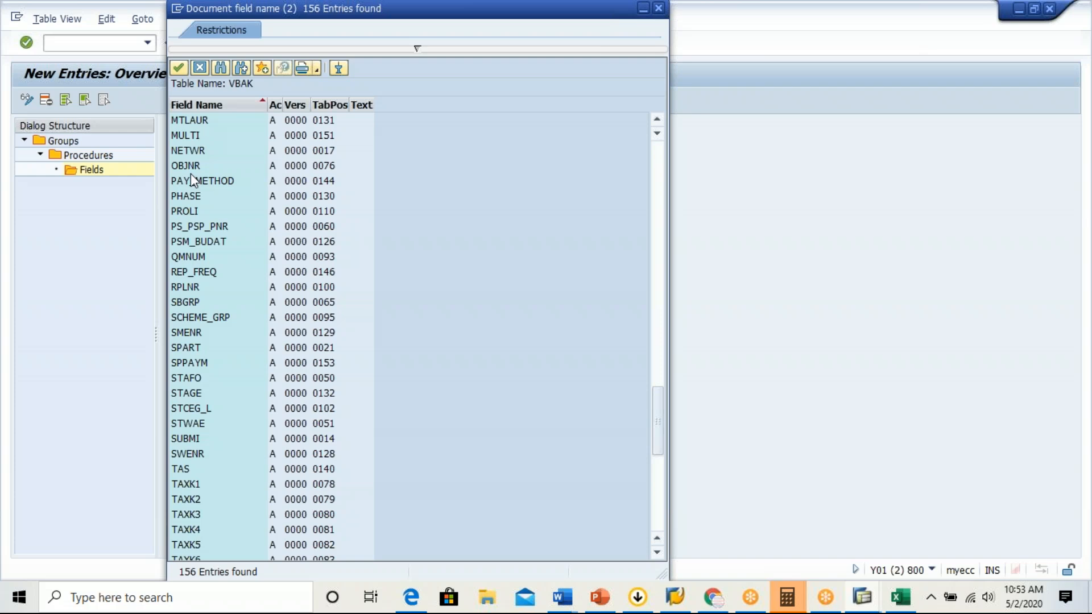
{"action": "double_click", "coordinate": [193, 347]}
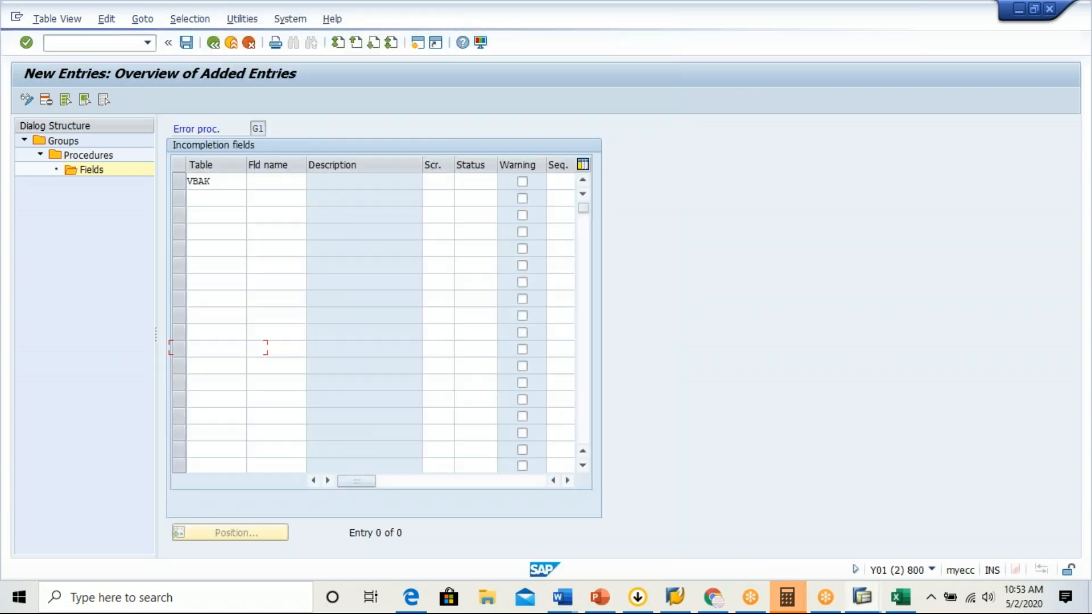
{"action": "key", "text": "Return"}
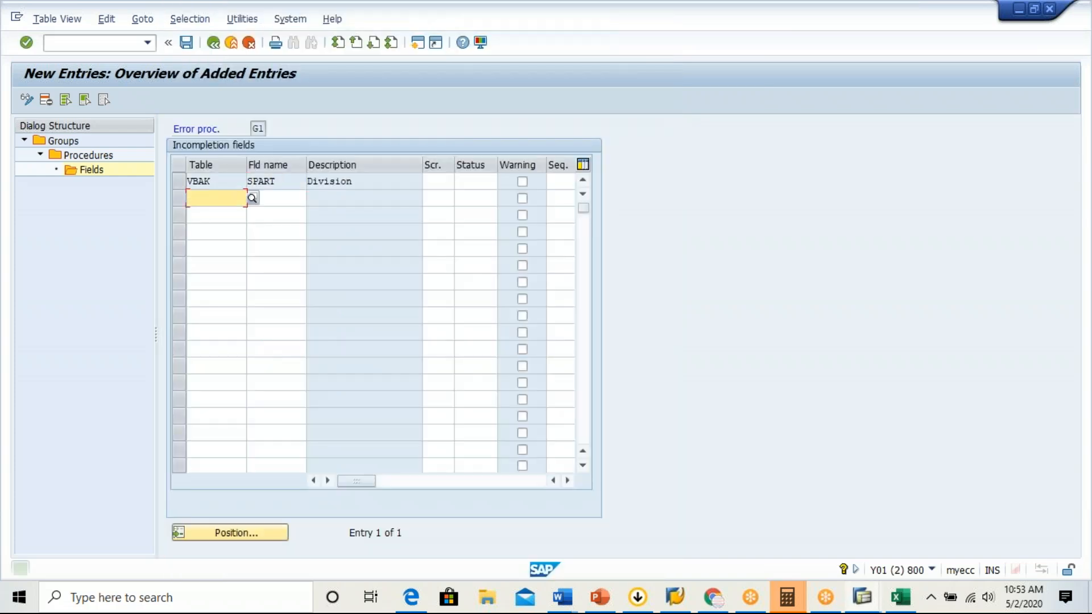
{"action": "left_click", "coordinate": [186, 43]}
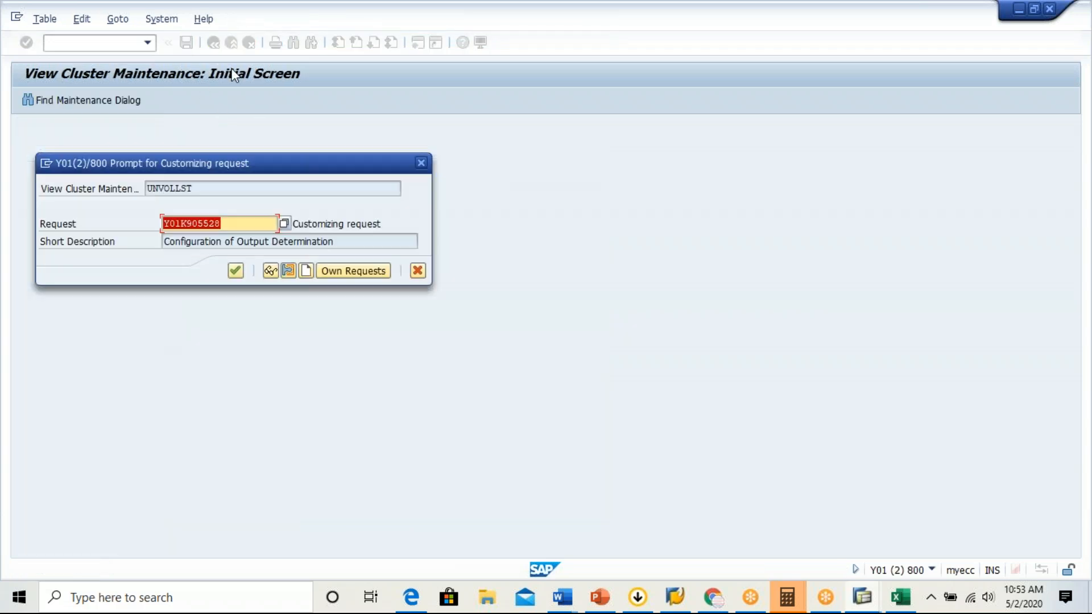
{"action": "left_click", "coordinate": [235, 272]}
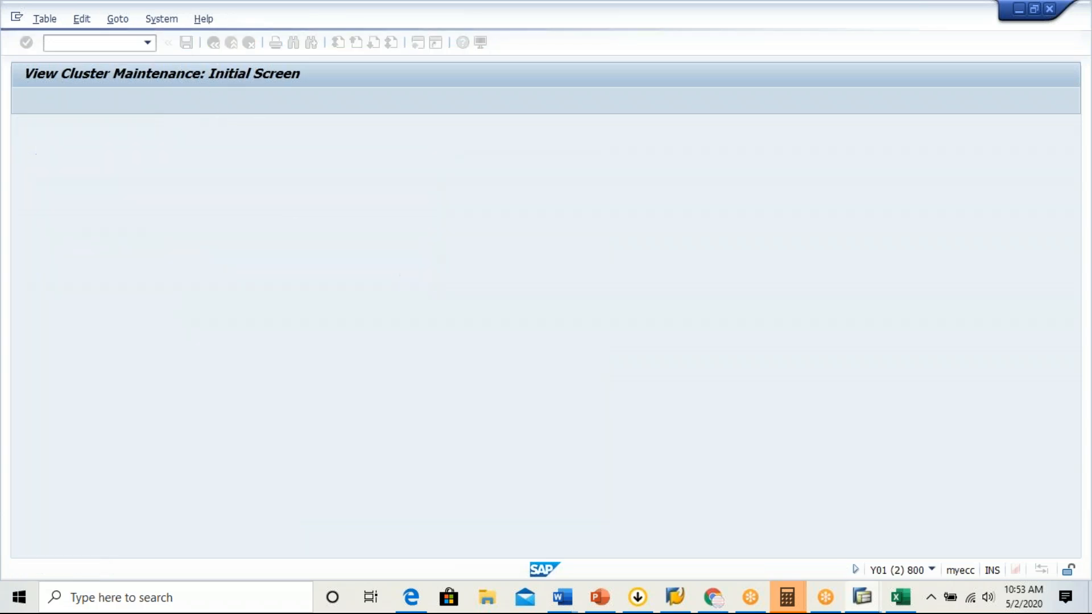
Enter VBKD as the table of the second incompletion field, leaving its field name empty.
{"action": "type", "text": "VBKD"}
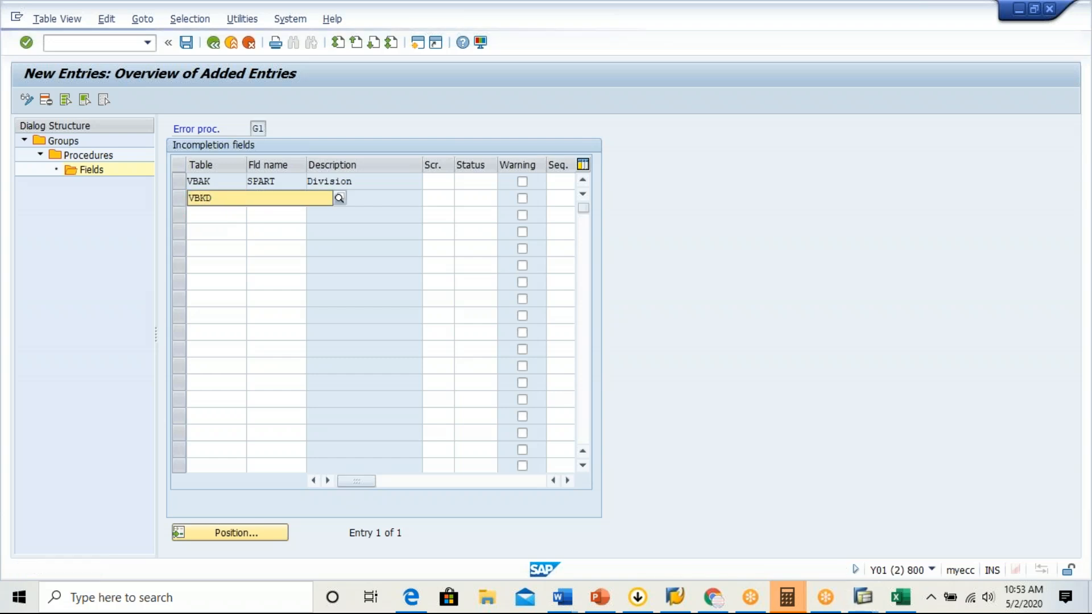
{"action": "left_click", "coordinate": [204, 225]}
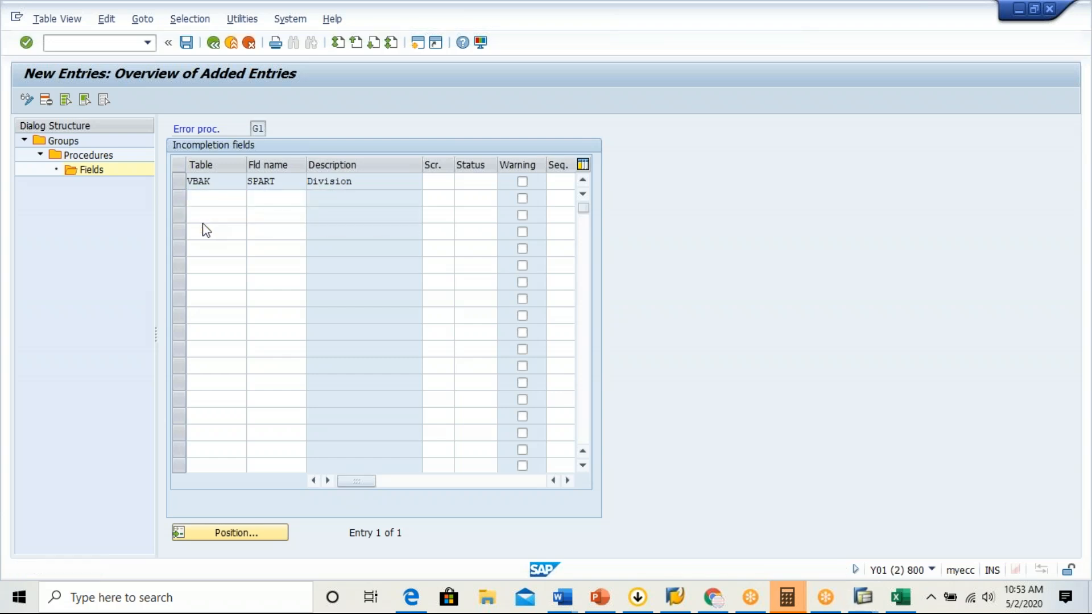
{"action": "left_click", "coordinate": [273, 195]}
{"action": "type", "text": "VBKD"}
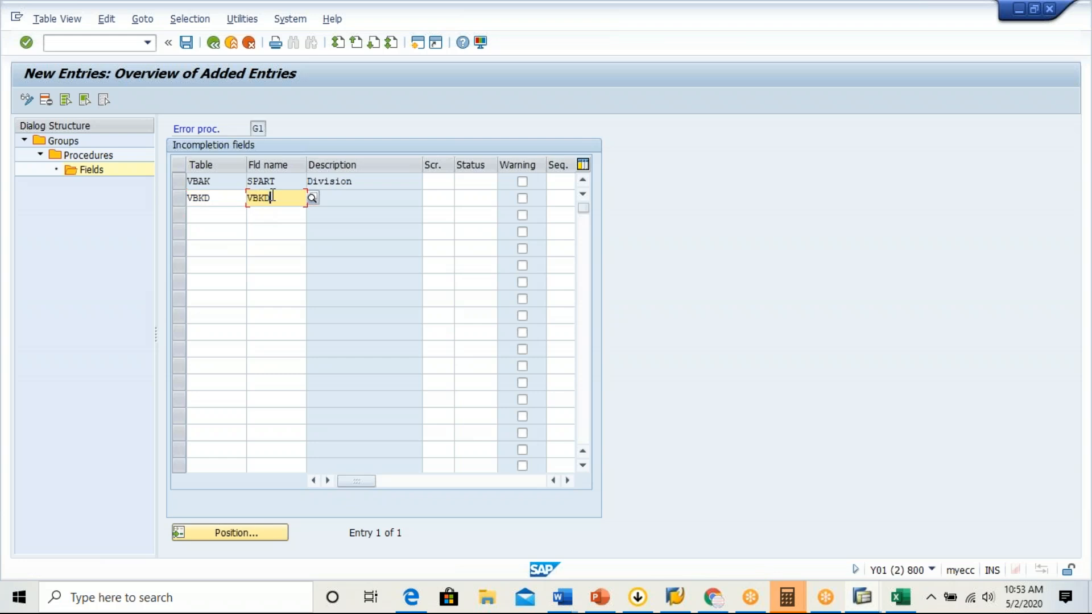
{"action": "key", "text": "BackSpace"}
{"action": "key", "text": "BackSpace"}
{"action": "key", "text": "BackSpace"}
{"action": "key", "text": "BackSpace"}
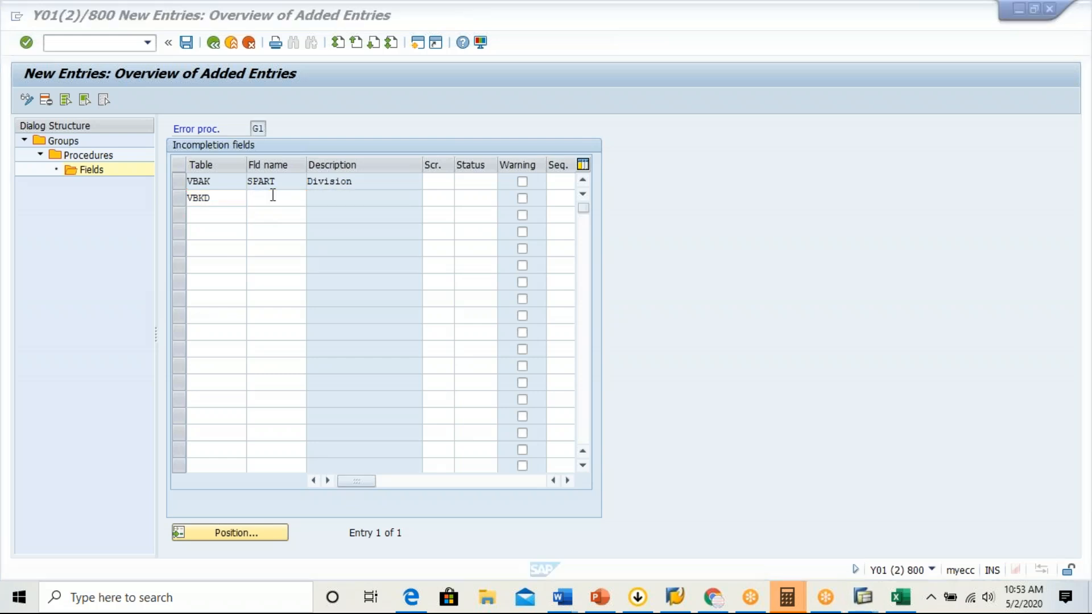
Copy the field name INCO1 from the order's technical information and try to add it to the VBKD entry of procedure G1.
{"action": "key", "text": "alt+Tab"}
{"action": "key", "text": "alt+Tab"}
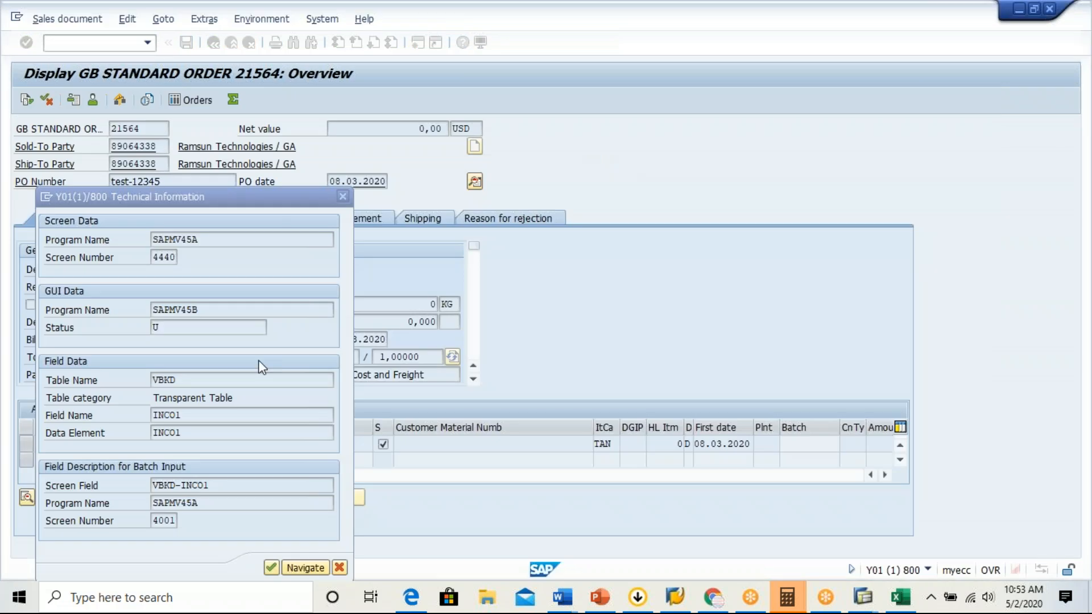
{"action": "left_click_drag", "start_coordinate": [187, 414], "coordinate": [154, 415]}
{"action": "key", "text": "ctrl+c"}
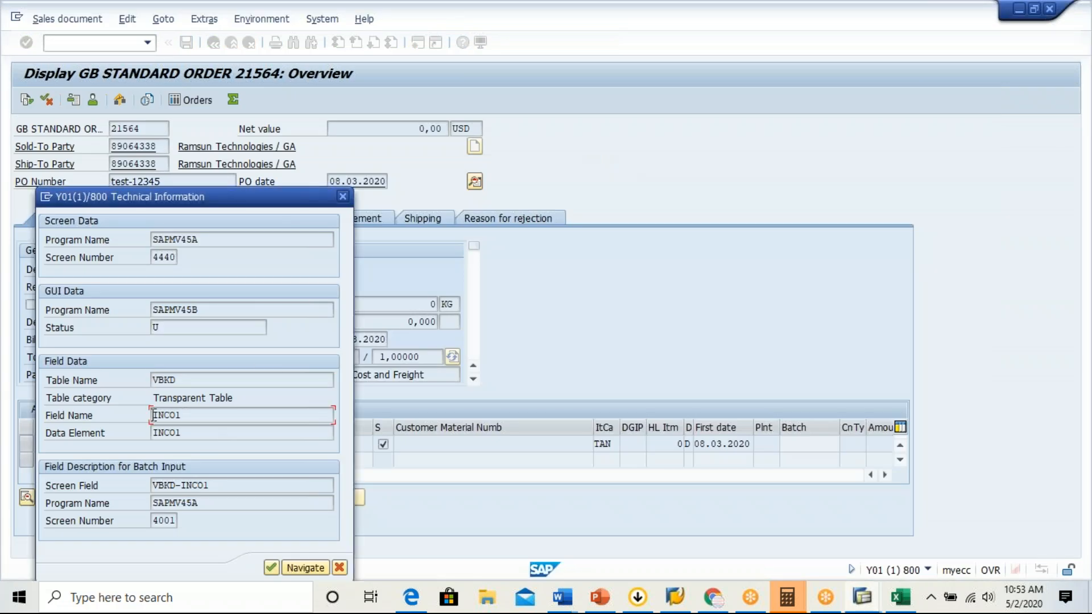
{"action": "key", "text": "alt+Tab"}
{"action": "key", "text": "alt+Tab"}
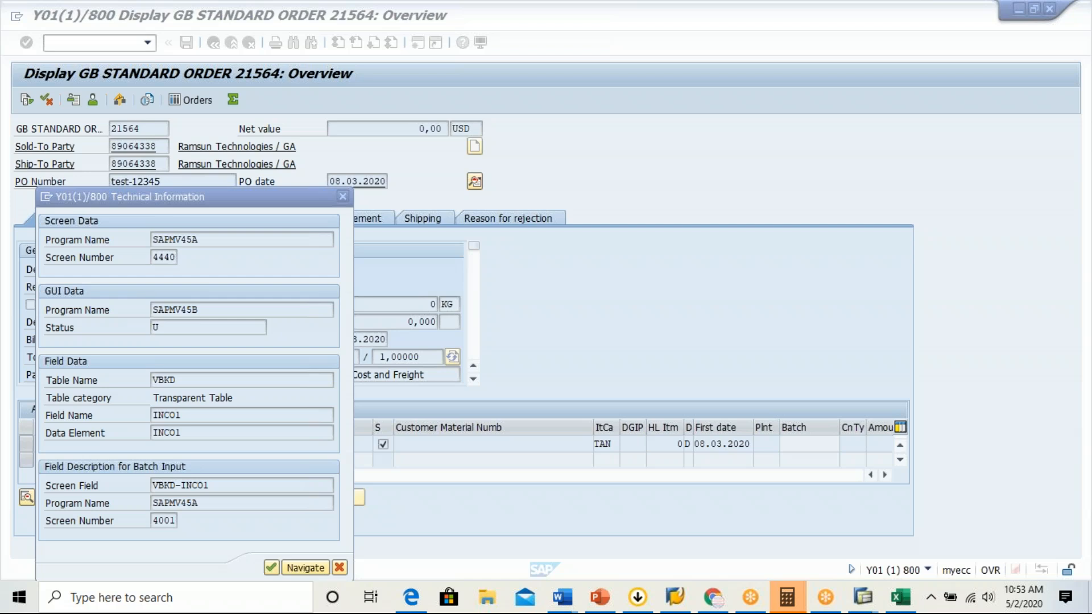
{"action": "key", "text": "alt+Tab"}
{"action": "key", "text": "alt+Tab"}
{"action": "left_click", "coordinate": [279, 202]}
{"action": "type", "text": "INCO1"}
{"action": "key", "text": "Return"}
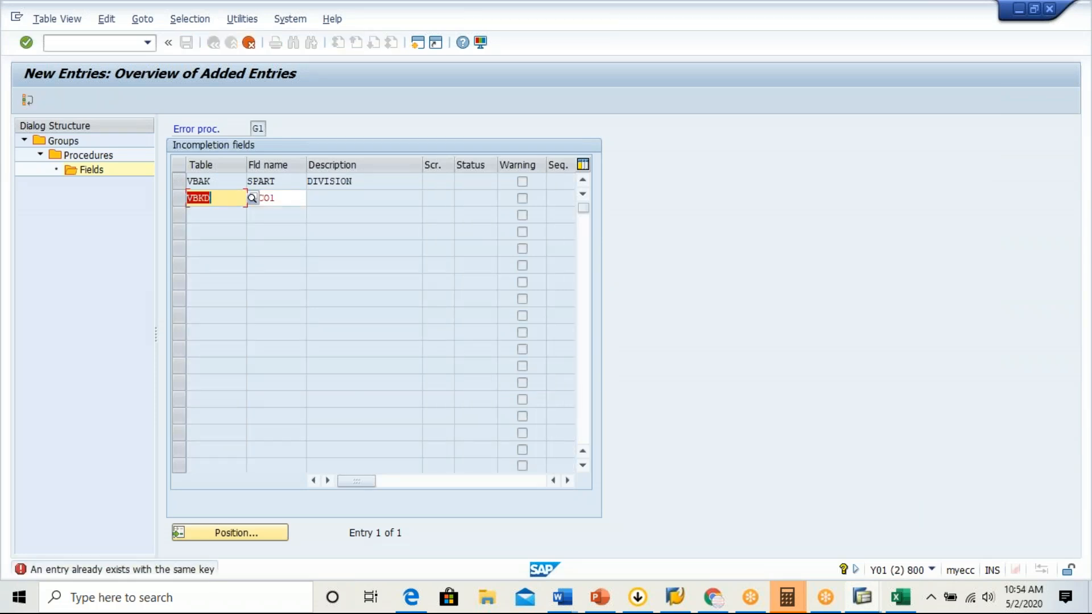
Clear the INCO1 field name and the VBKD table from the second incompletion entry.
{"action": "left_click", "coordinate": [285, 200]}
{"action": "key", "text": "BackSpace"}
{"action": "key", "text": "BackSpace"}
{"action": "key", "text": "BackSpace"}
{"action": "key", "text": "BackSpace"}
{"action": "key", "text": "BackSpace"}
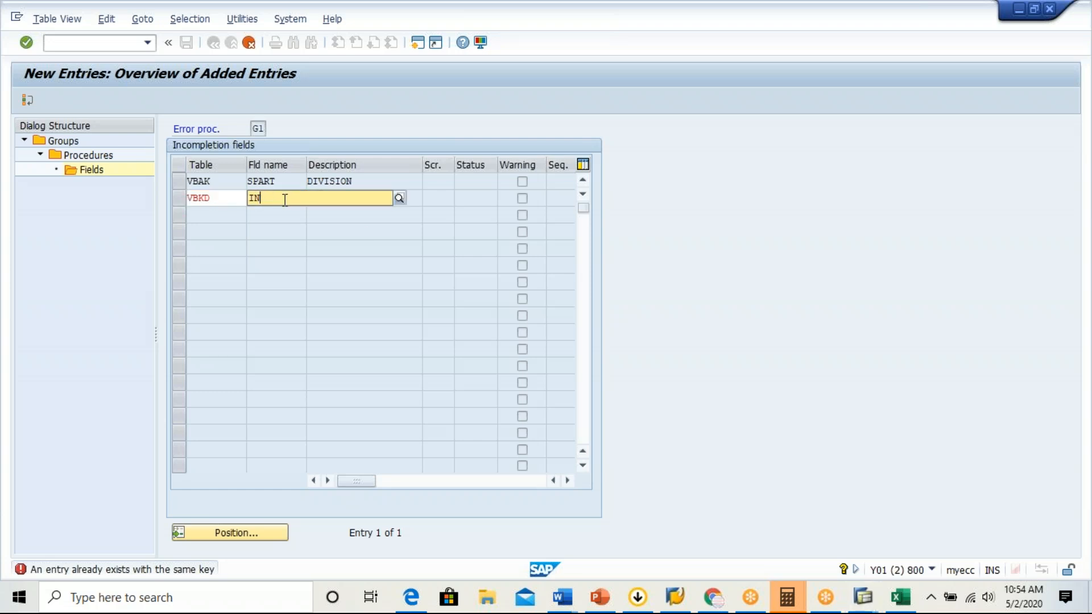
{"action": "left_click", "coordinate": [227, 196]}
{"action": "key", "text": "BackSpace"}
{"action": "key", "text": "BackSpace"}
{"action": "key", "text": "BackSpace"}
{"action": "key", "text": "BackSpace"}
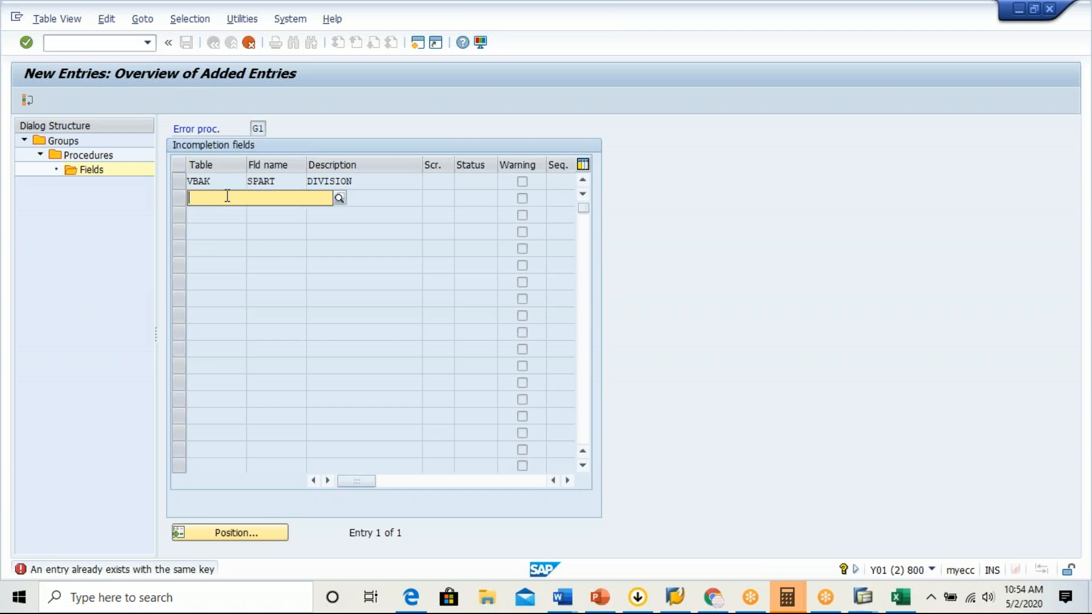
Confirm the emptied second row, save the new entries for procedure G1, and return to its field overview.
{"action": "key", "text": "Return"}
{"action": "key", "text": "BackSpace"}
{"action": "key", "text": "Return"}
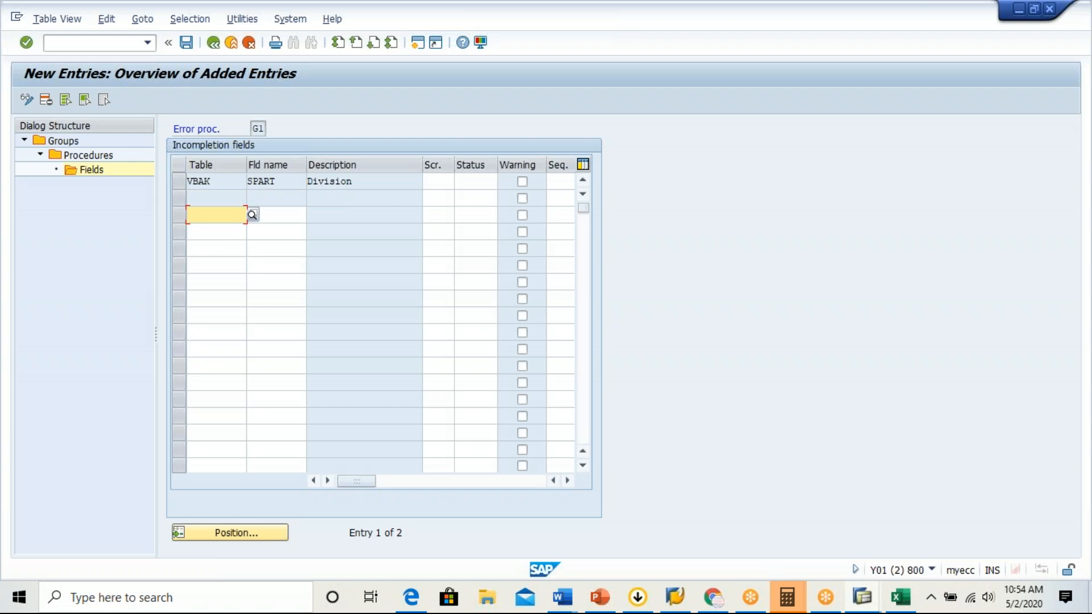
{"action": "left_click", "coordinate": [190, 45]}
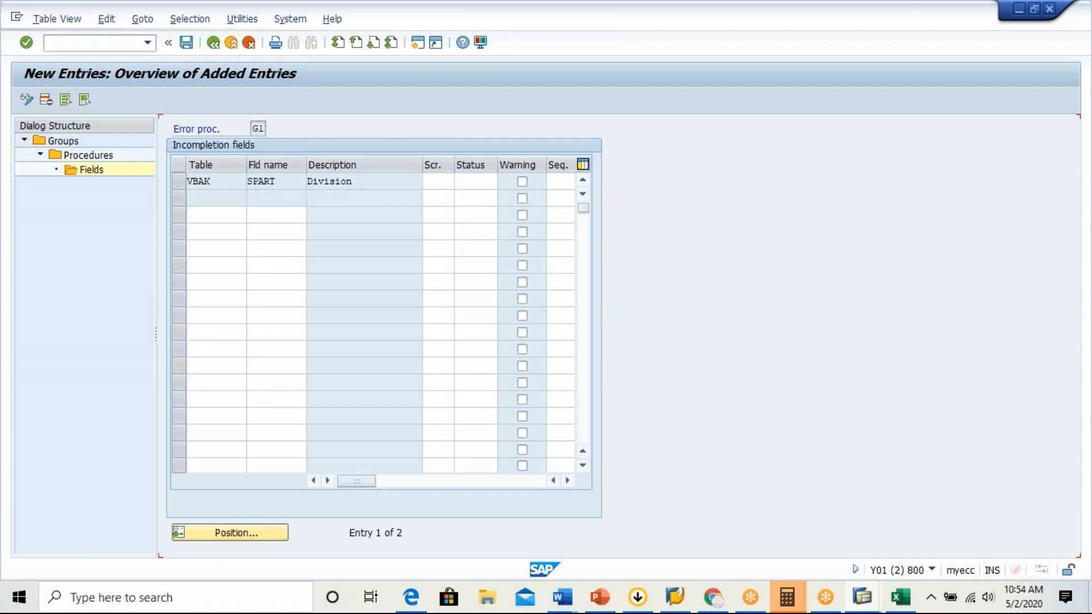
{"action": "left_click", "coordinate": [213, 42]}
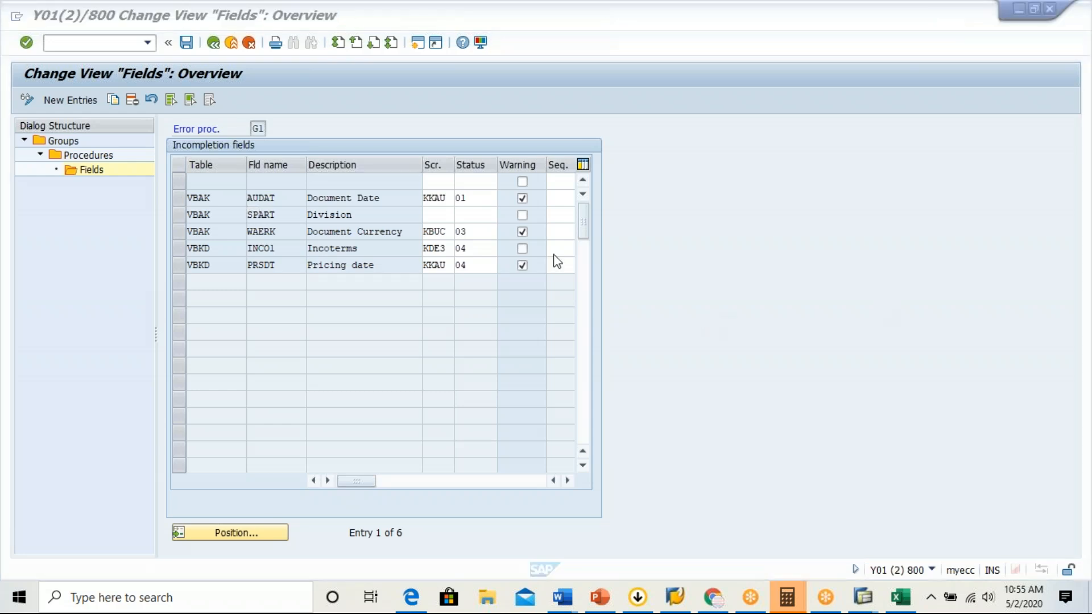
Toggle the warning setting of procedure G1's Document Currency field on and off, and switch it for the Incoterms field.
{"action": "left_click", "coordinate": [178, 231]}
{"action": "left_click", "coordinate": [178, 231]}
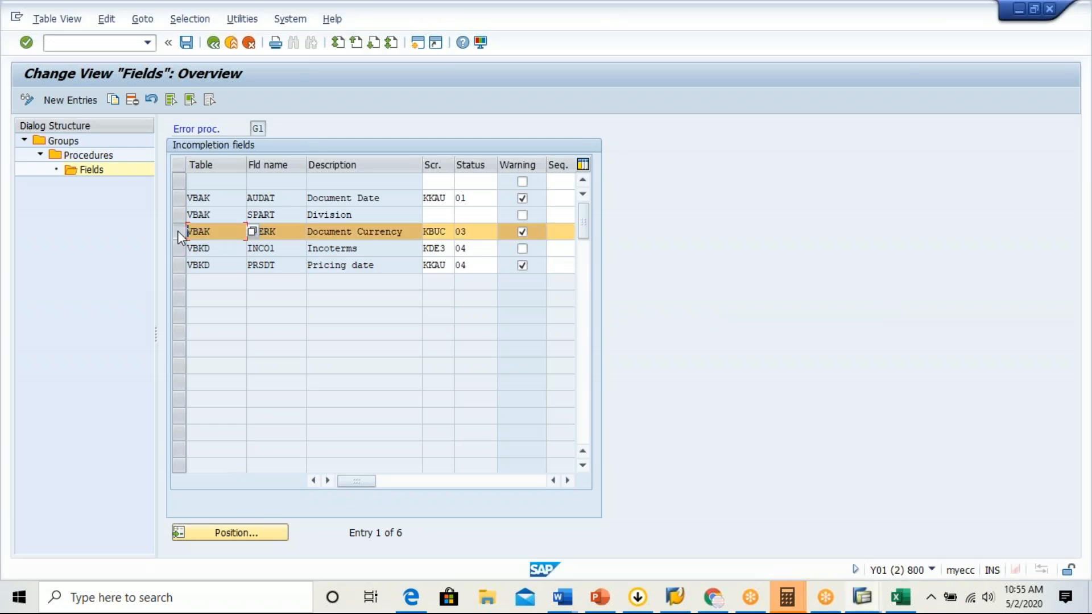
{"action": "left_click", "coordinate": [522, 232]}
{"action": "left_click", "coordinate": [525, 232]}
{"action": "left_click", "coordinate": [522, 249]}
Return to the incompletion groups and open the fields of procedure 20 (Standard Item) in the Sales - Item group.
{"action": "left_click", "coordinate": [213, 42]}
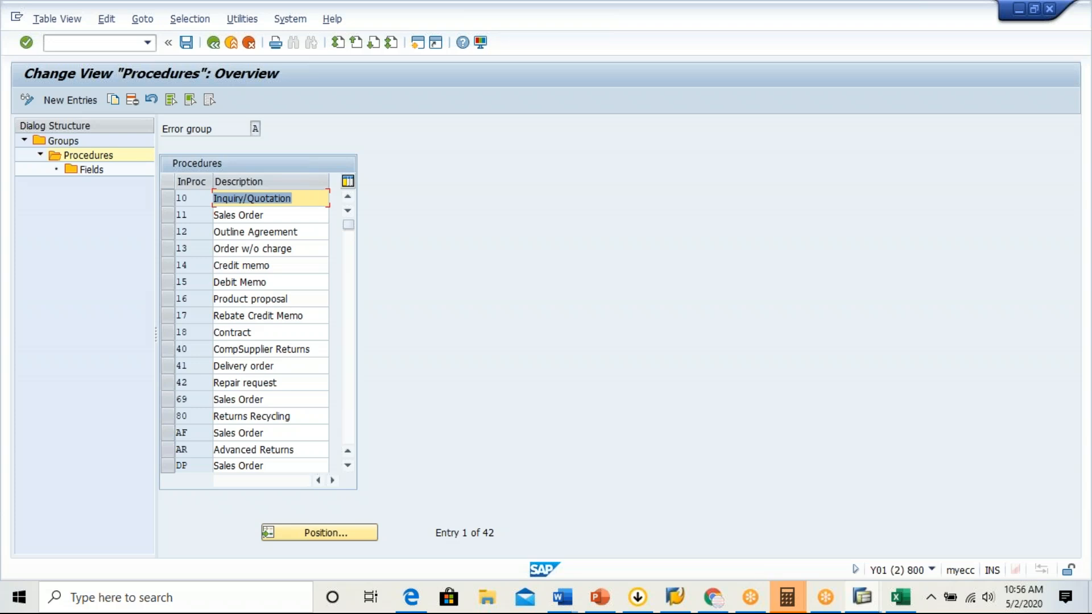
{"action": "left_click", "coordinate": [213, 42]}
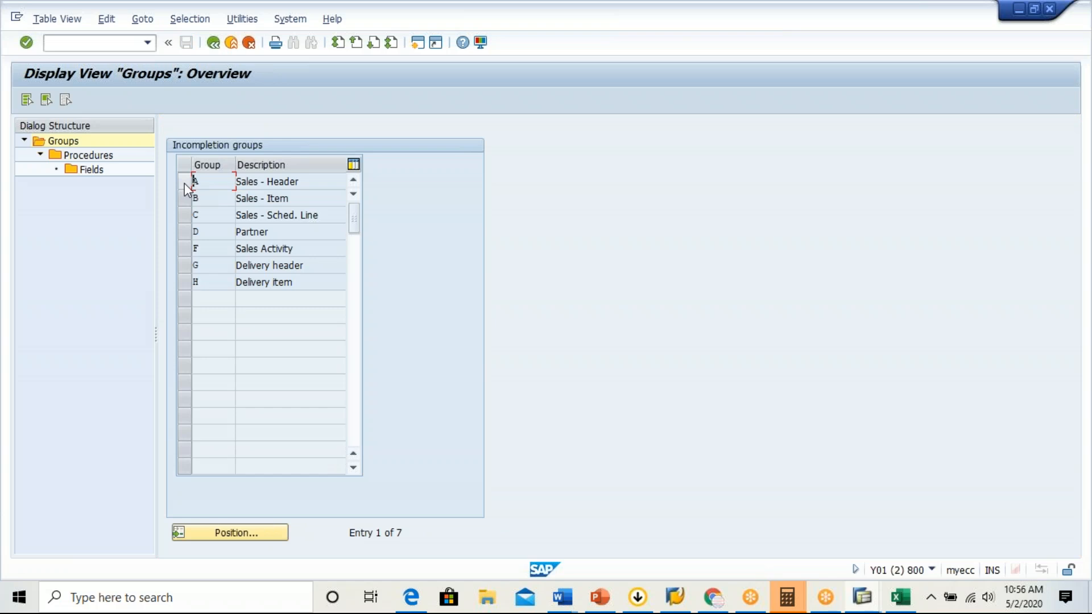
{"action": "left_click", "coordinate": [184, 185]}
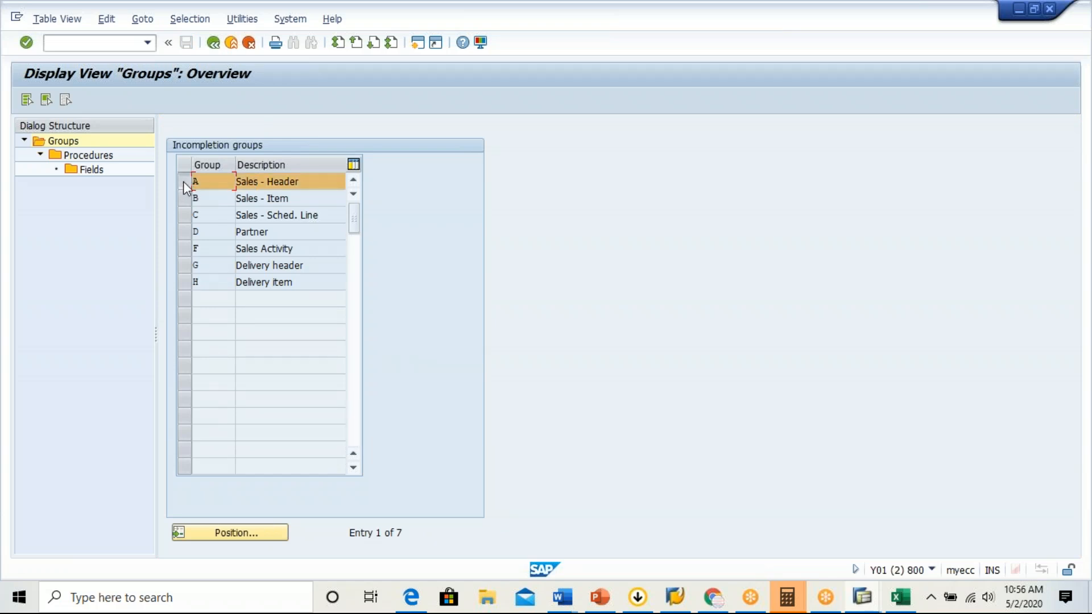
{"action": "left_click", "coordinate": [183, 182]}
{"action": "left_click", "coordinate": [182, 204]}
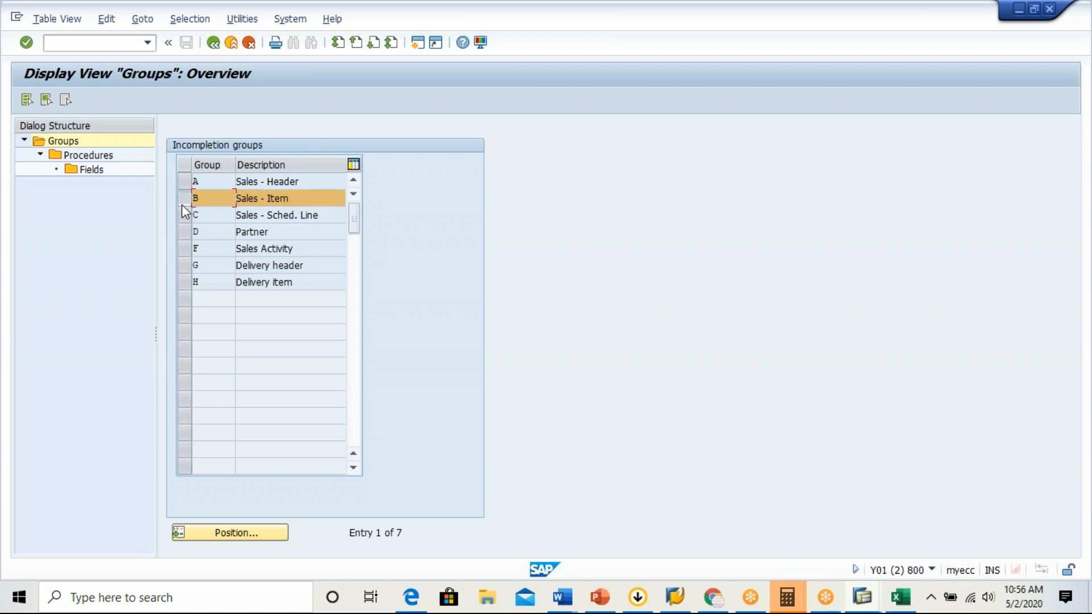
{"action": "double_click", "coordinate": [90, 161]}
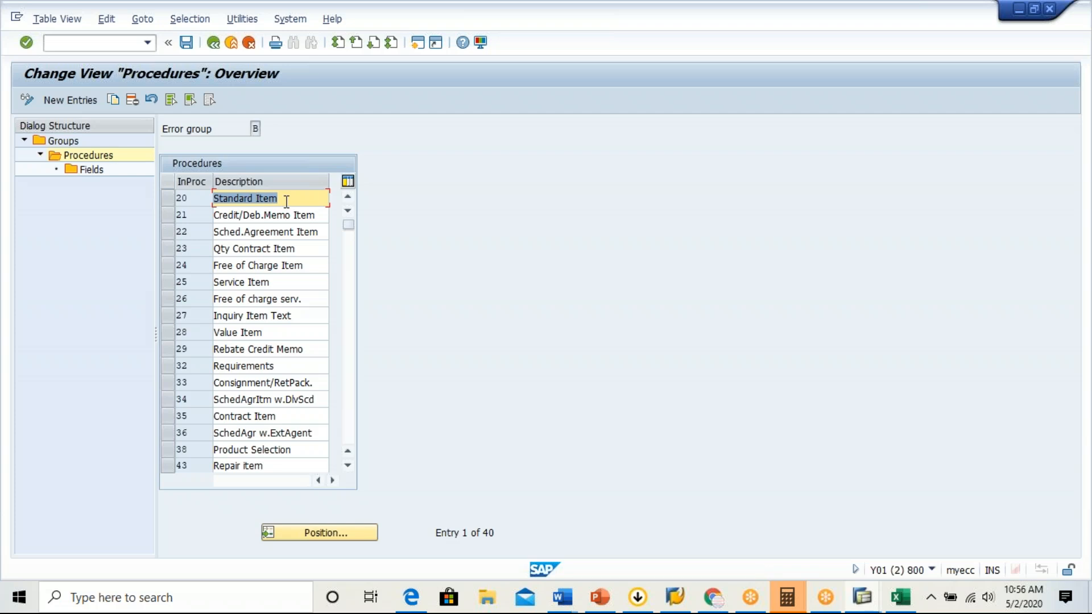
{"action": "left_click", "coordinate": [172, 202]}
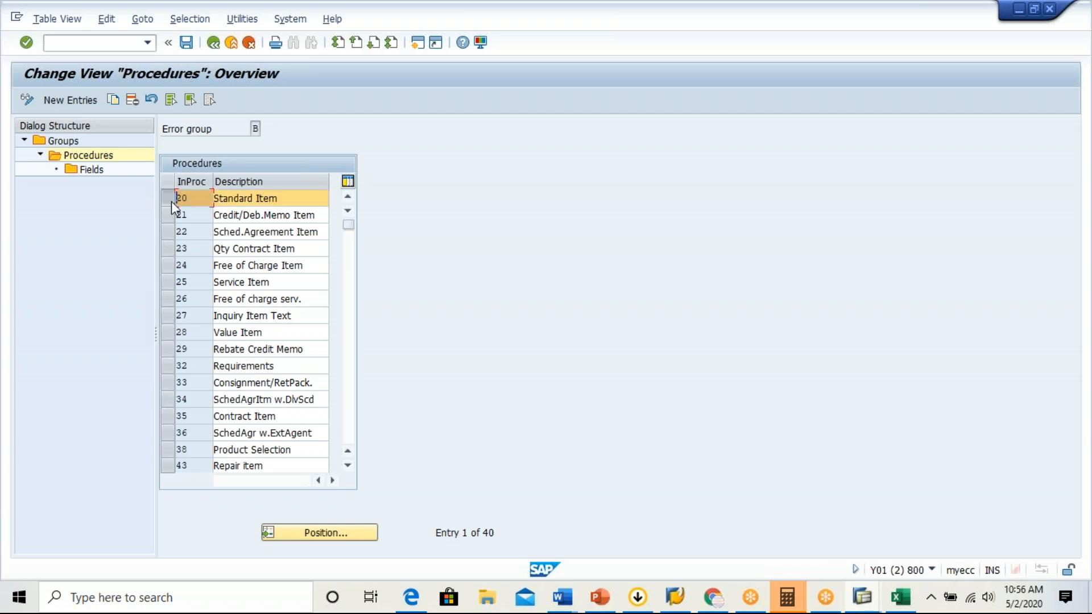
{"action": "double_click", "coordinate": [94, 168]}
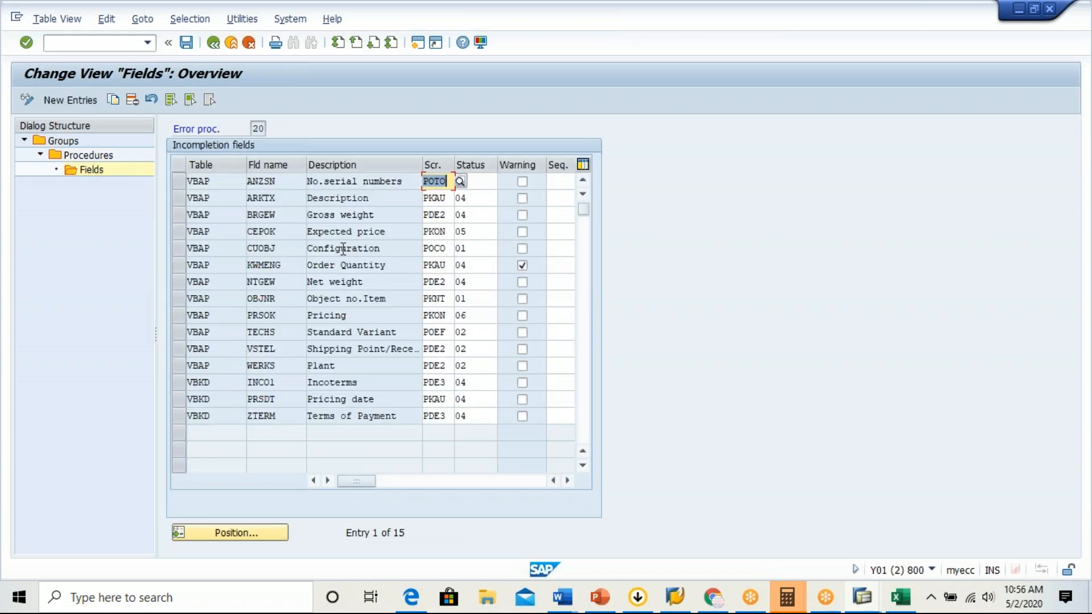
Examine procedure 20's incompletion fields, including Plant, Incoterms, Terms of Payment, Description, Gross weight and Expected price.
{"action": "left_click", "coordinate": [307, 365]}
{"action": "left_click", "coordinate": [374, 384]}
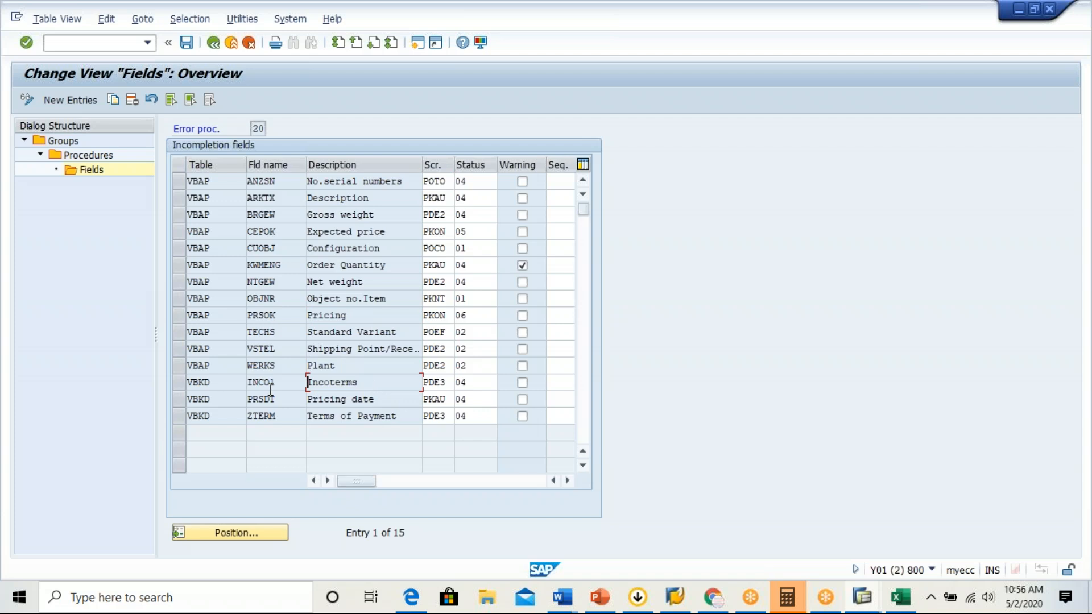
{"action": "left_click", "coordinate": [404, 415]}
{"action": "left_click_drag", "start_coordinate": [374, 199], "coordinate": [306, 200]}
{"action": "left_click", "coordinate": [306, 201]}
{"action": "left_click_drag", "start_coordinate": [385, 214], "coordinate": [298, 216]}
{"action": "left_click", "coordinate": [297, 216]}
{"action": "left_click", "coordinate": [393, 231]}
Open procedure 30 (Deliv-Rel.Sched.Line) in the Sales - Sched. Line group and review its required date fields.
{"action": "left_click", "coordinate": [213, 42]}
{"action": "left_click", "coordinate": [214, 42]}
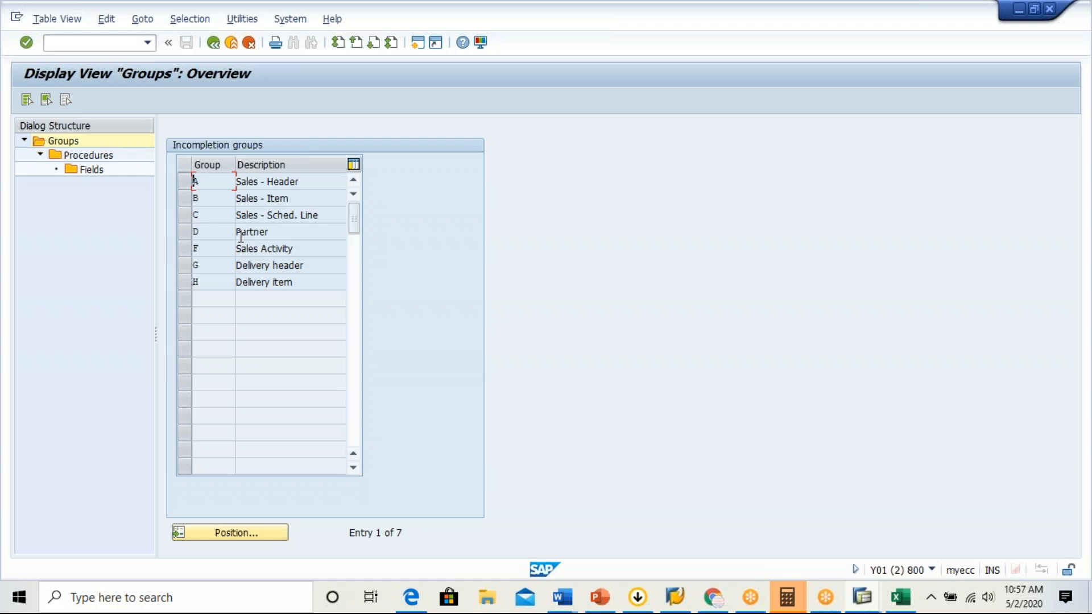
{"action": "left_click", "coordinate": [185, 219]}
{"action": "double_click", "coordinate": [85, 155]}
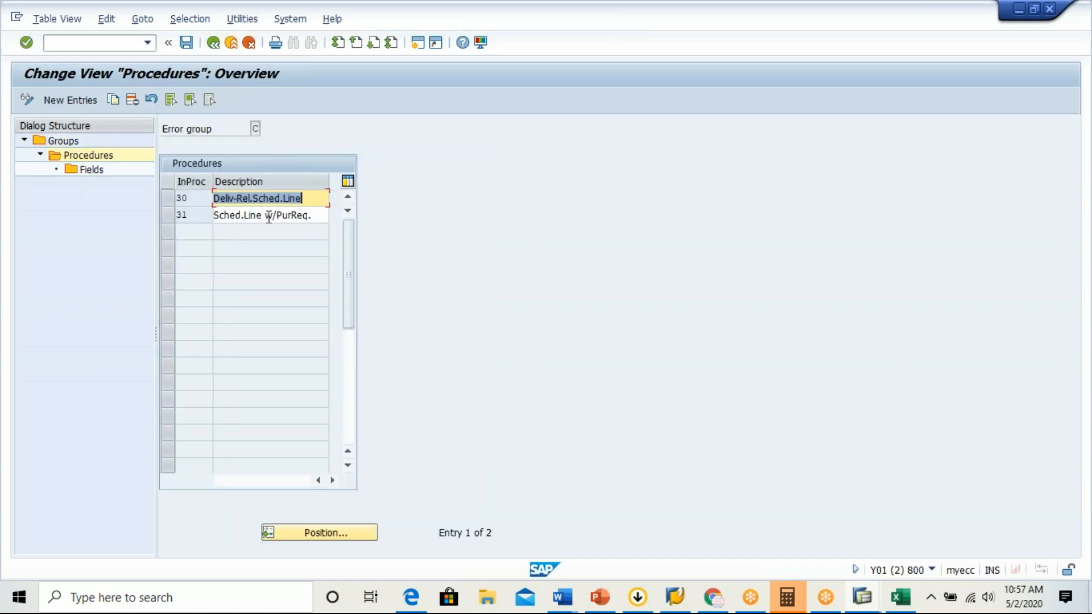
{"action": "left_click", "coordinate": [168, 199]}
{"action": "double_click", "coordinate": [91, 171]}
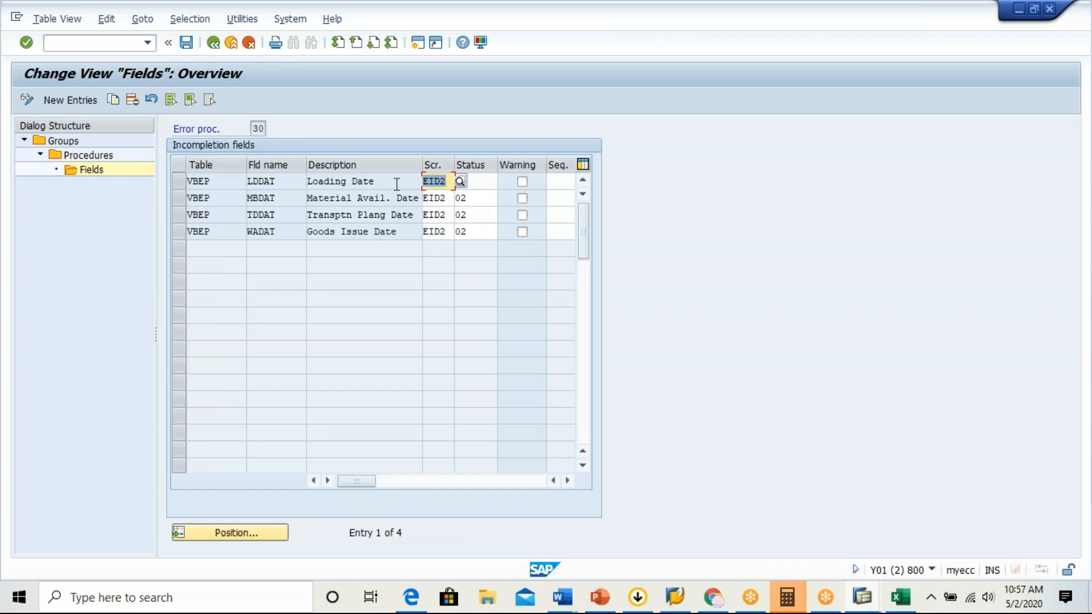
{"action": "left_click", "coordinate": [398, 183]}
{"action": "left_click", "coordinate": [407, 199]}
{"action": "left_click", "coordinate": [398, 232]}
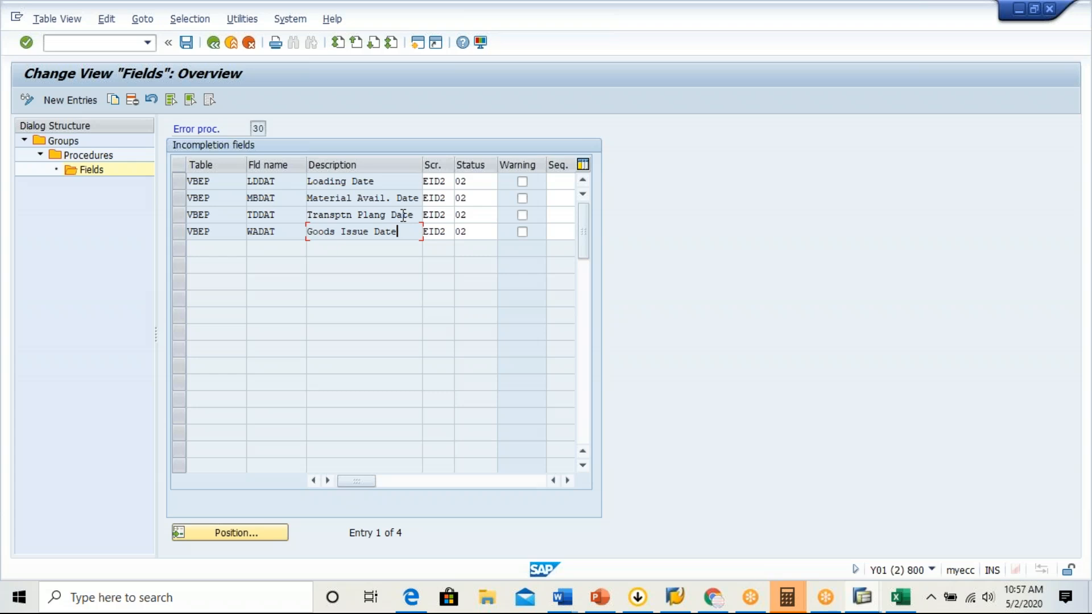
Return to the incompletion groups, list the Sales - Header procedures and select procedure 11 (Sales Order).
{"action": "left_click", "coordinate": [212, 43]}
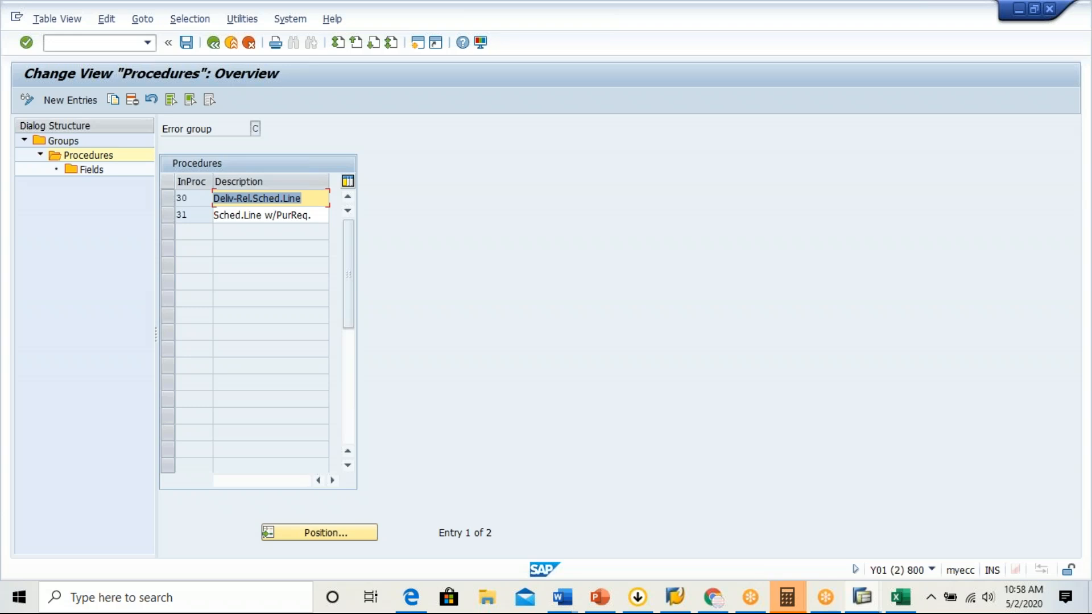
{"action": "left_click", "coordinate": [213, 42]}
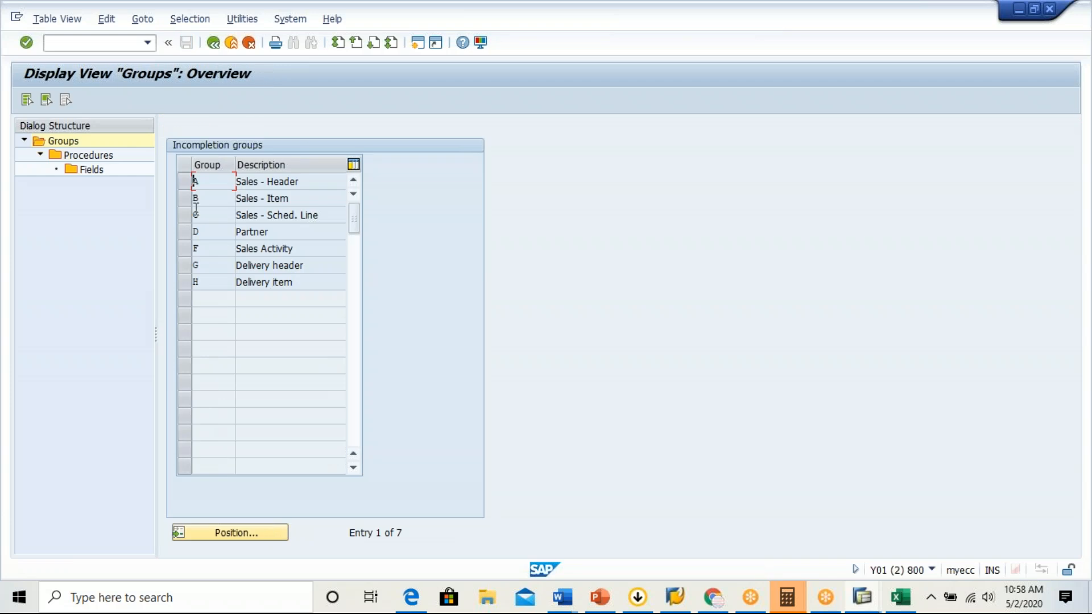
{"action": "left_click", "coordinate": [185, 182]}
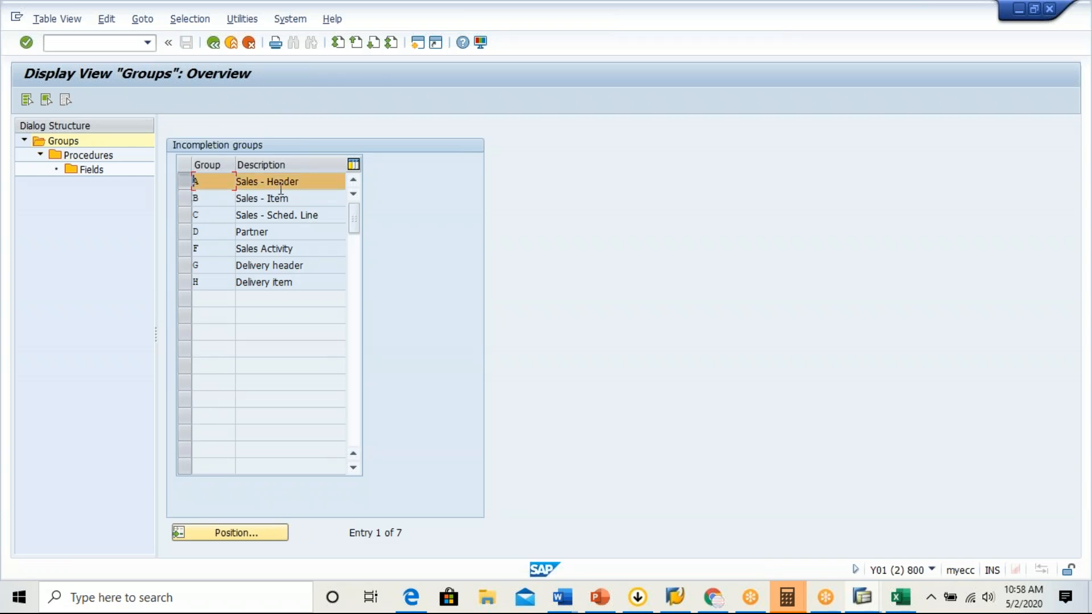
{"action": "left_click", "coordinate": [105, 158]}
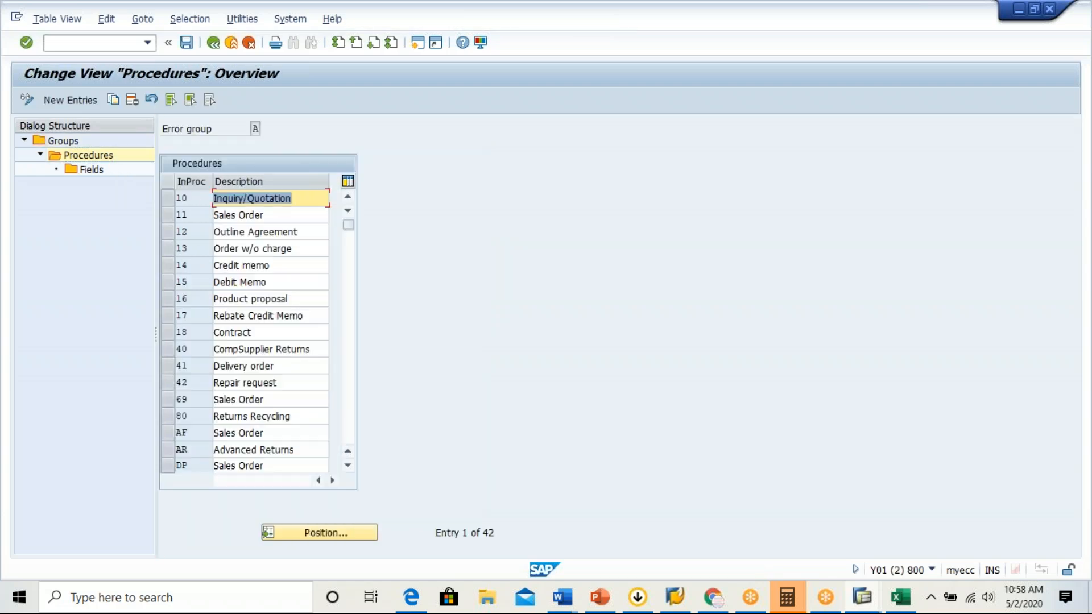
{"action": "left_click", "coordinate": [169, 213]}
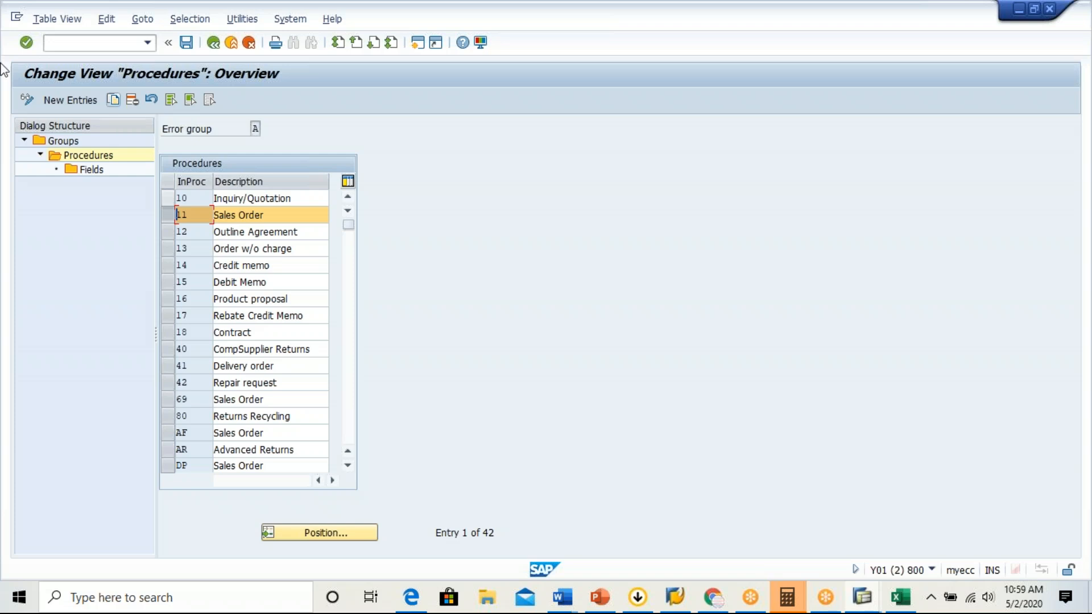
Exit the incompletion procedure maintenance and save the changed data.
{"action": "left_click", "coordinate": [215, 45]}
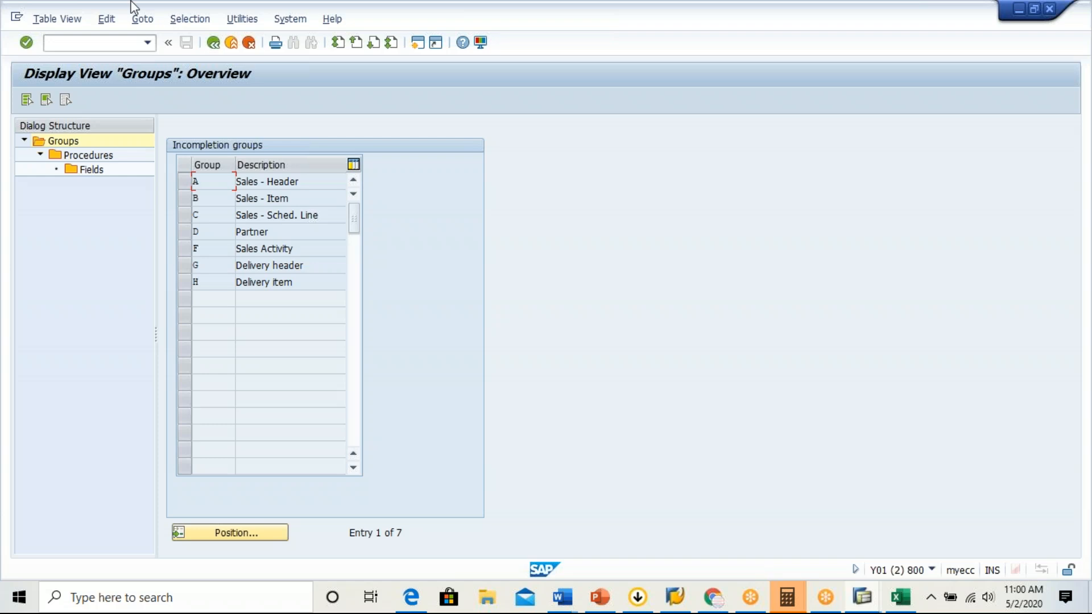
{"action": "left_click", "coordinate": [214, 48]}
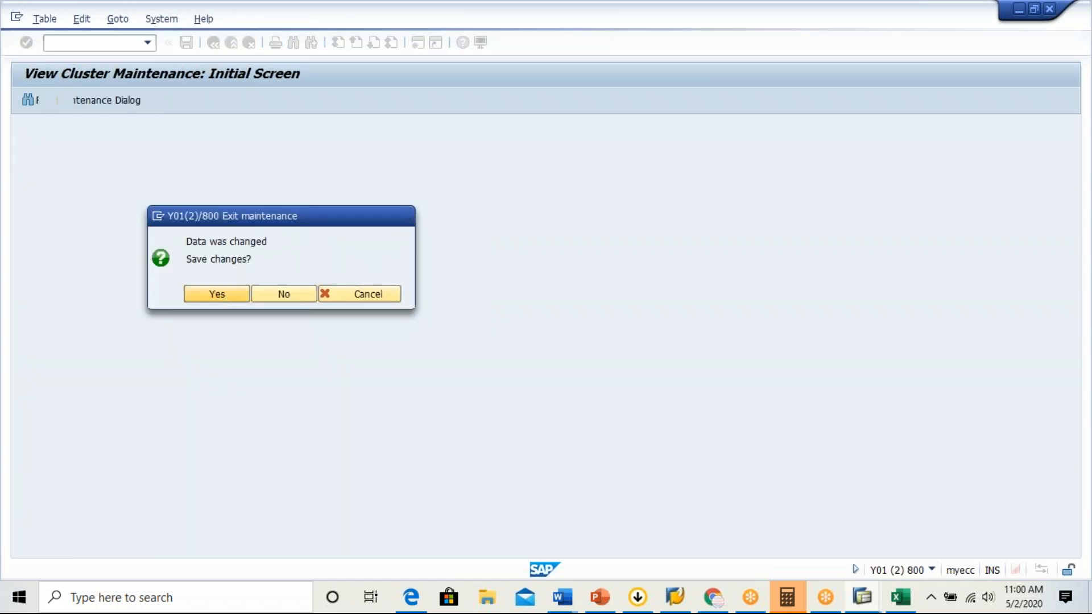
{"action": "left_click", "coordinate": [217, 293]}
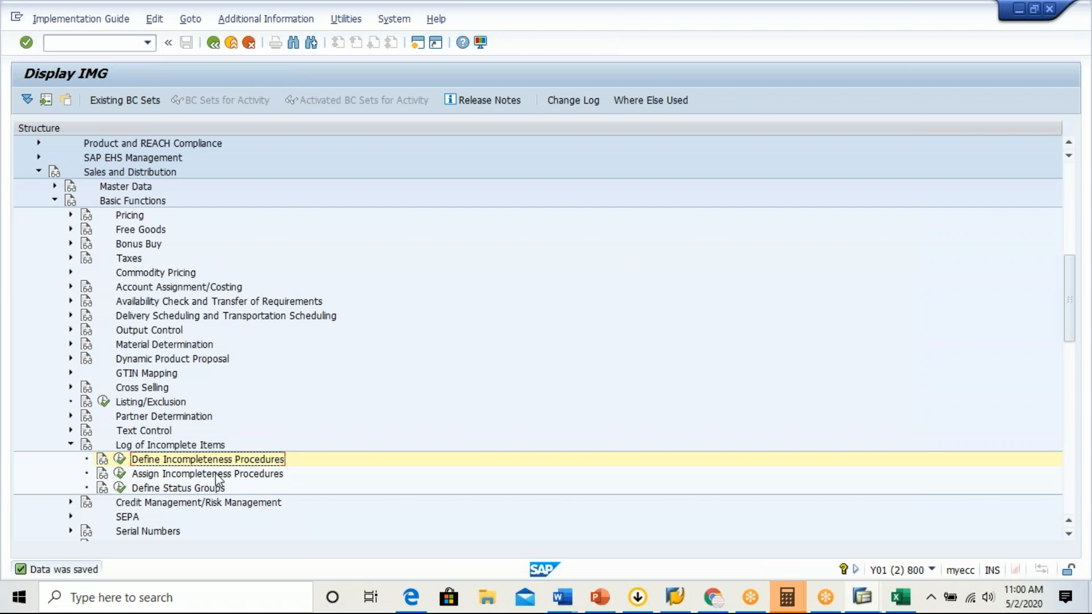
Open the assignment of incompleteness procedures to sales document types and locate the procedure entry for document type GBOR.
{"action": "left_click", "coordinate": [202, 476]}
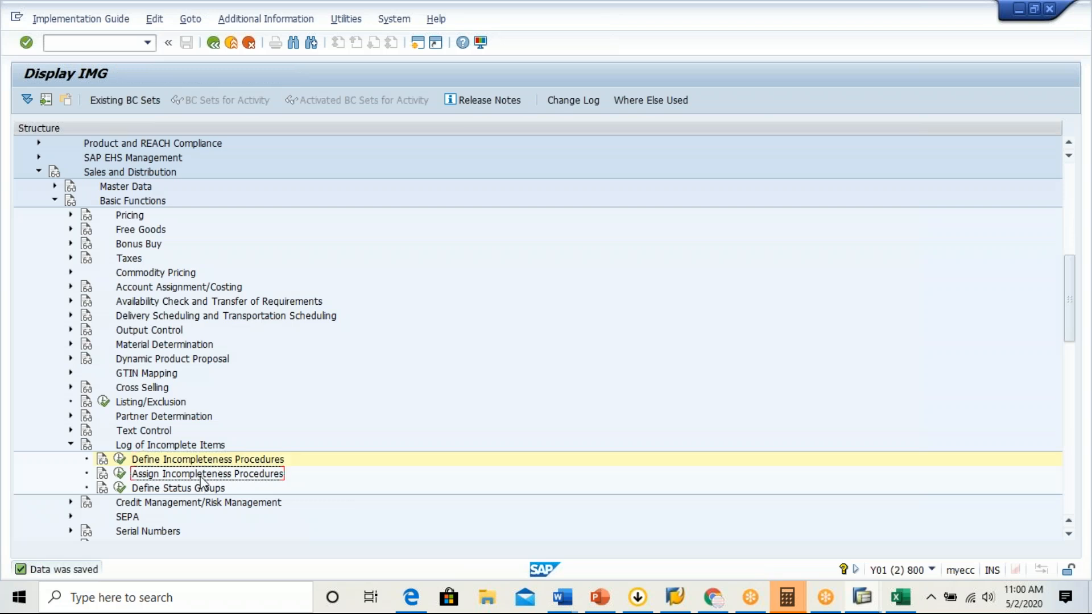
{"action": "left_click", "coordinate": [120, 474]}
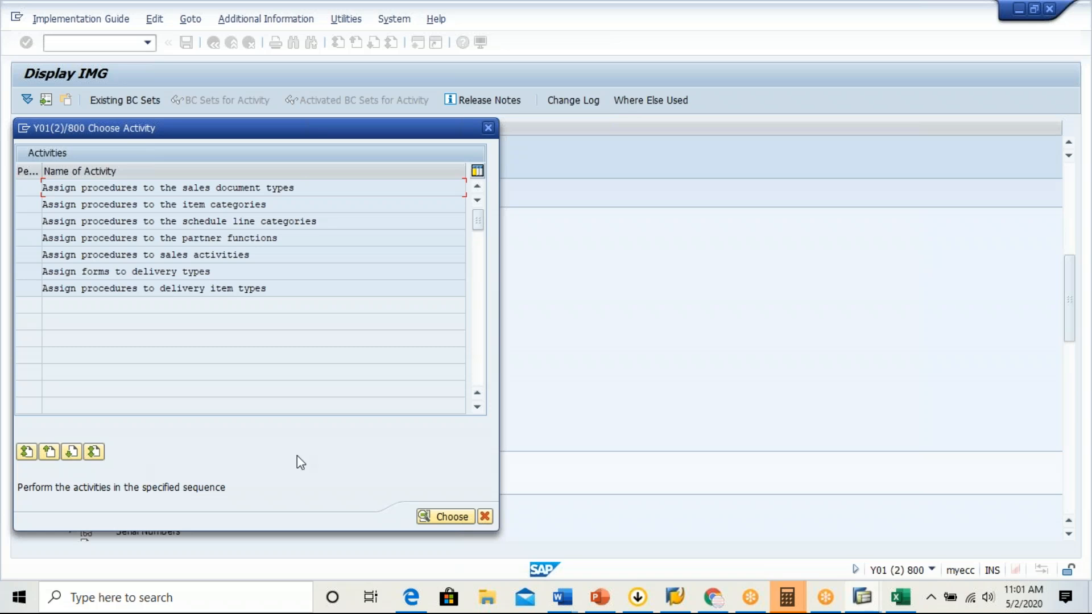
{"action": "double_click", "coordinate": [227, 190]}
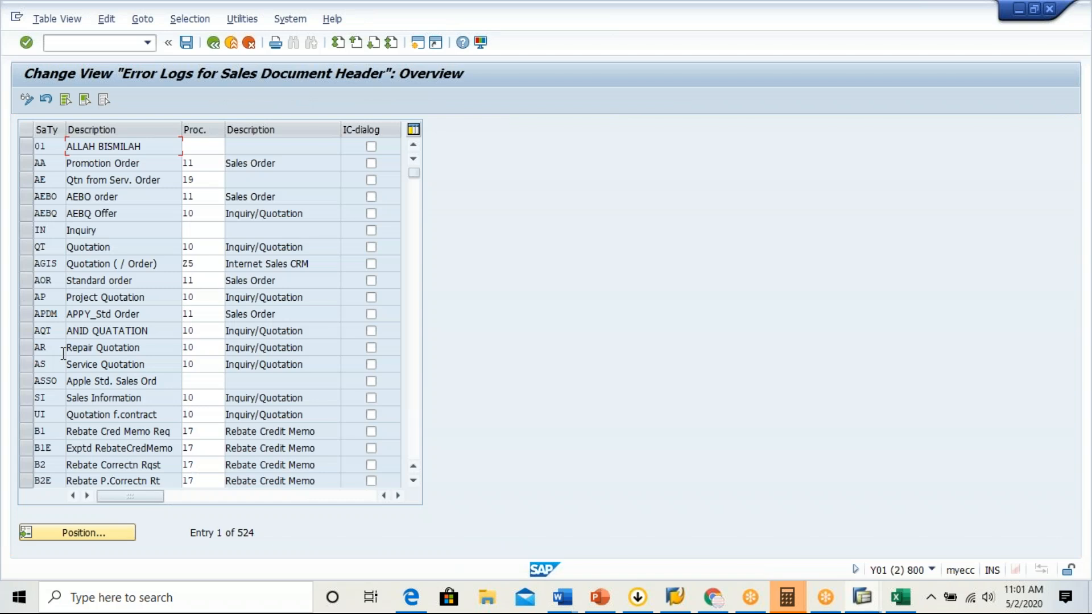
{"action": "left_click", "coordinate": [52, 381]}
{"action": "left_click", "coordinate": [80, 533]}
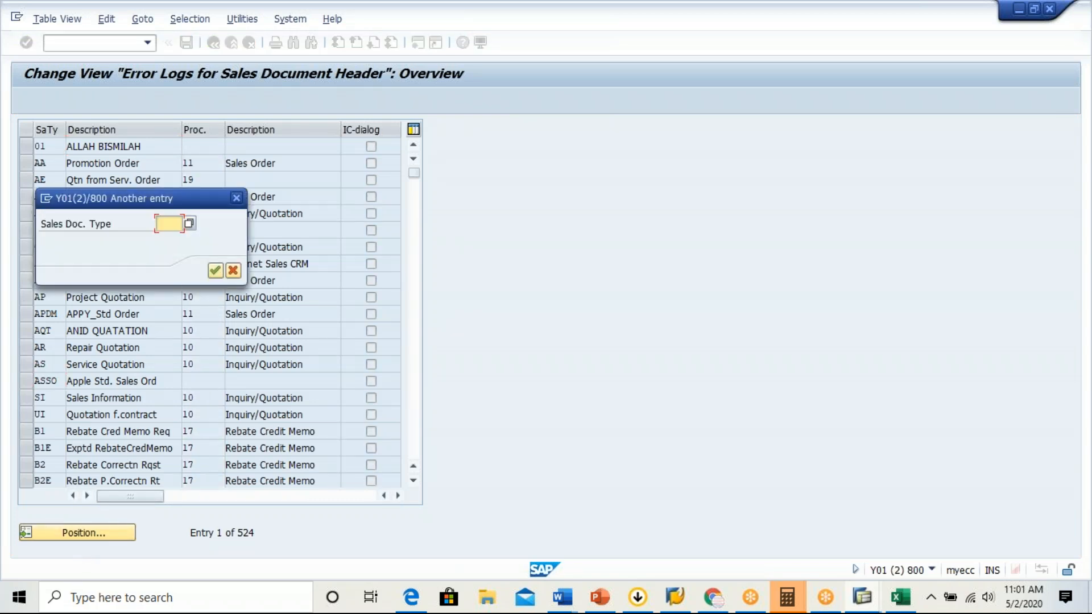
{"action": "type", "text": "GBOR"}
{"action": "key", "text": "Return"}
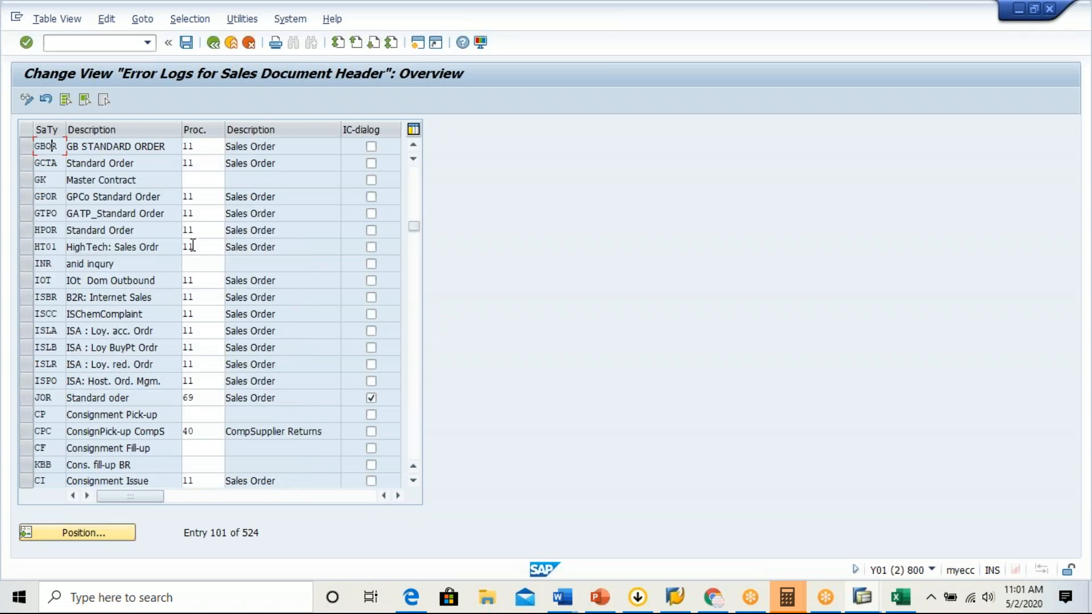
{"action": "left_click", "coordinate": [196, 147]}
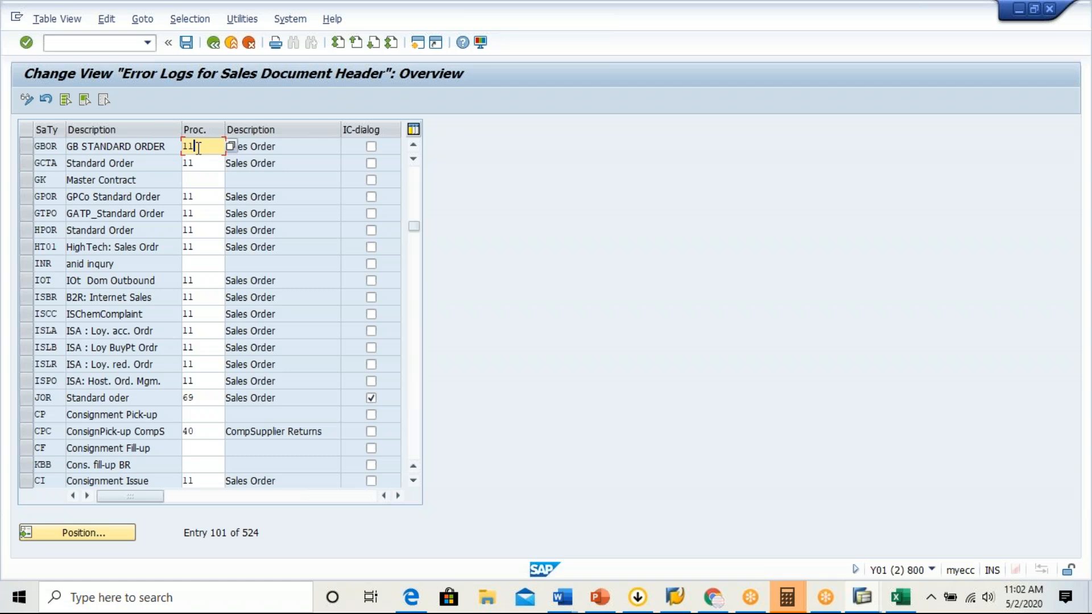
Run transaction VOV8 in a new session and choose to display the locked data.
{"action": "left_click", "coordinate": [419, 43]}
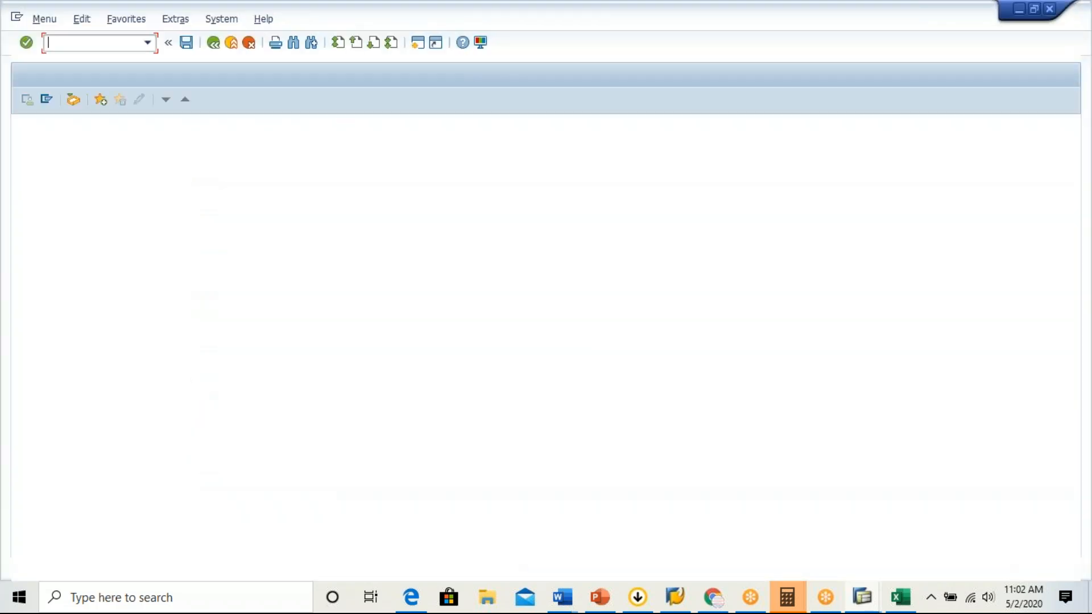
{"action": "type", "text": "/nvov8"}
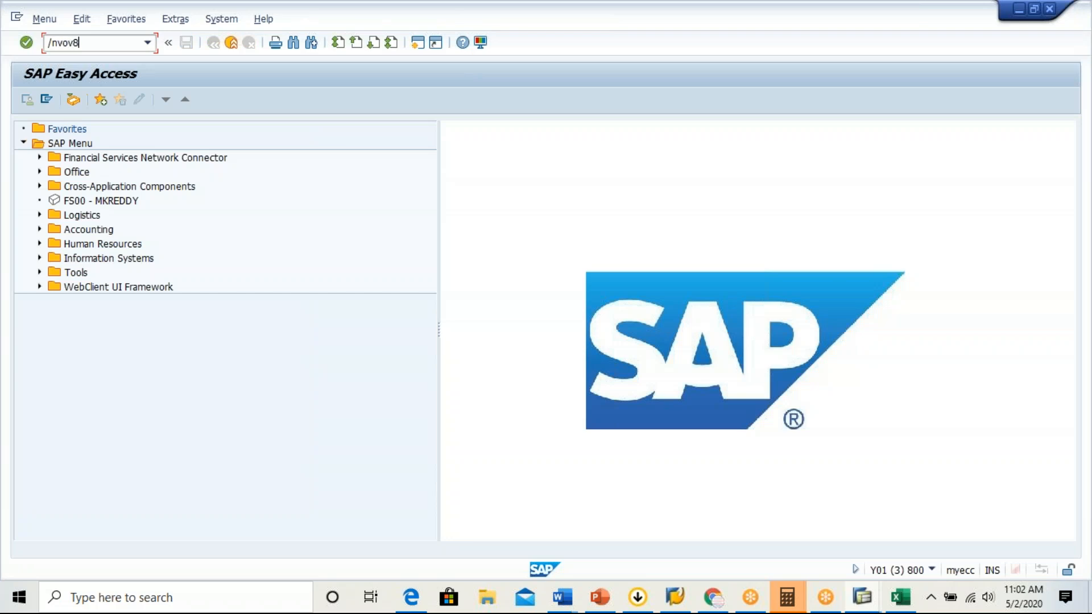
{"action": "key", "text": "Return"}
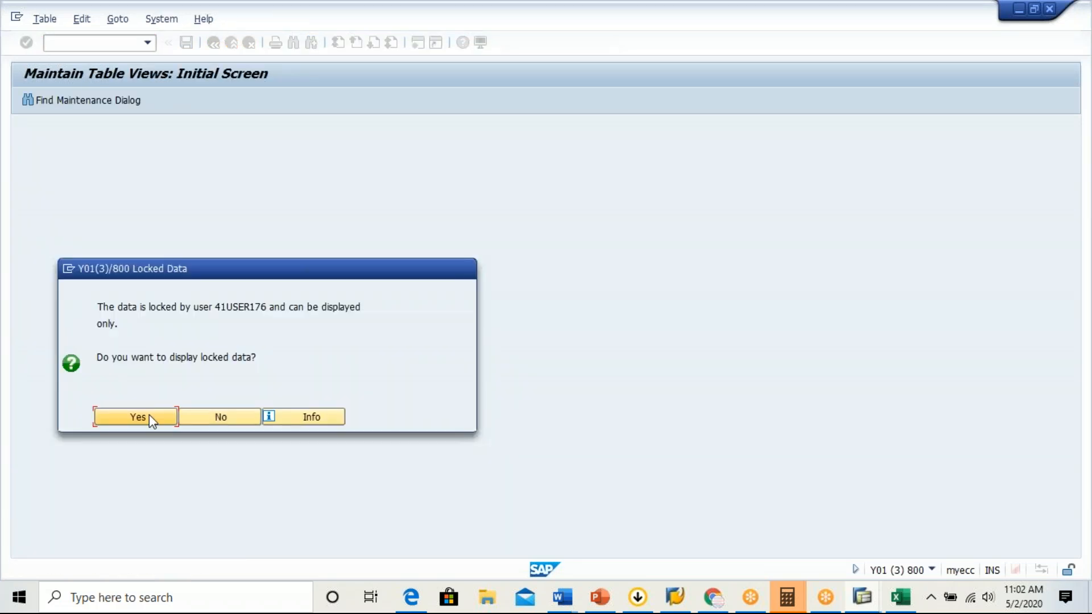
{"action": "left_click", "coordinate": [137, 421]}
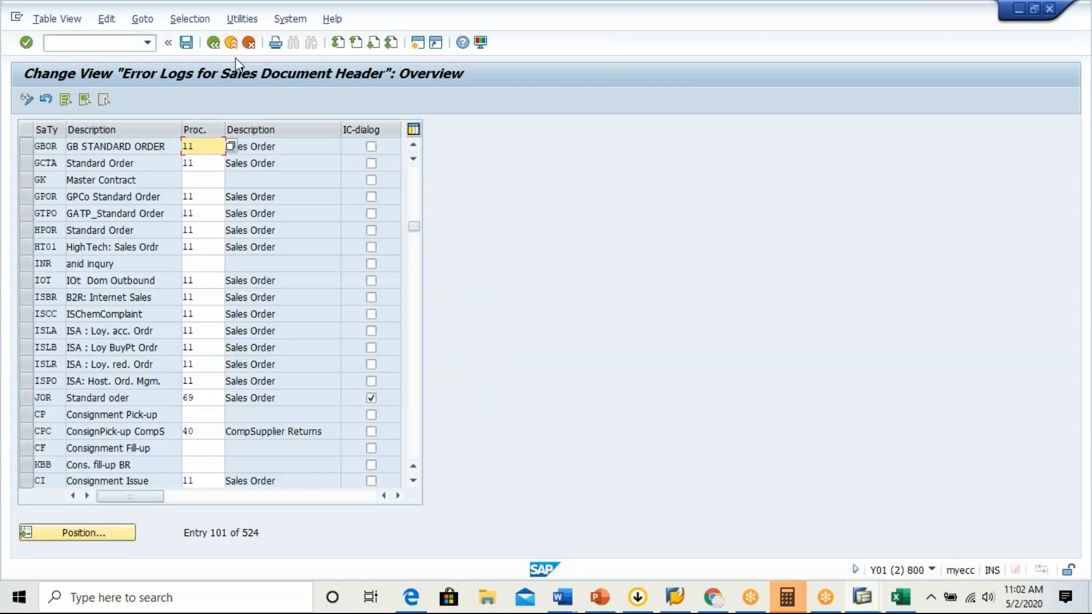
Leave the procedure assignment and its activity list in the other session, and switch the sales order types in the VOV8 session to change mode.
{"action": "left_click", "coordinate": [231, 43]}
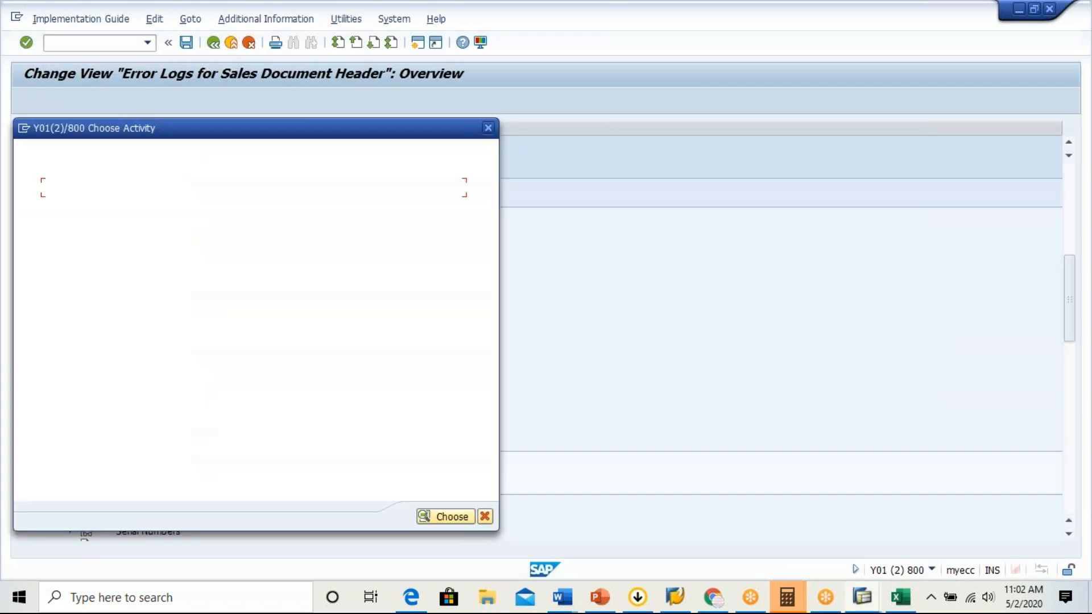
{"action": "left_click", "coordinate": [488, 128]}
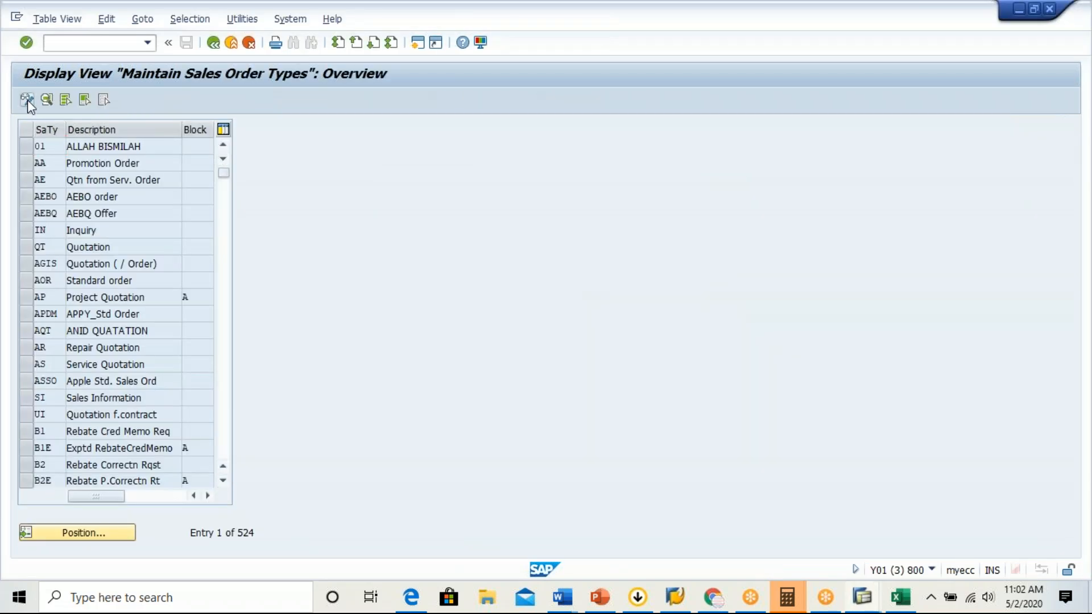
{"action": "left_click", "coordinate": [27, 100]}
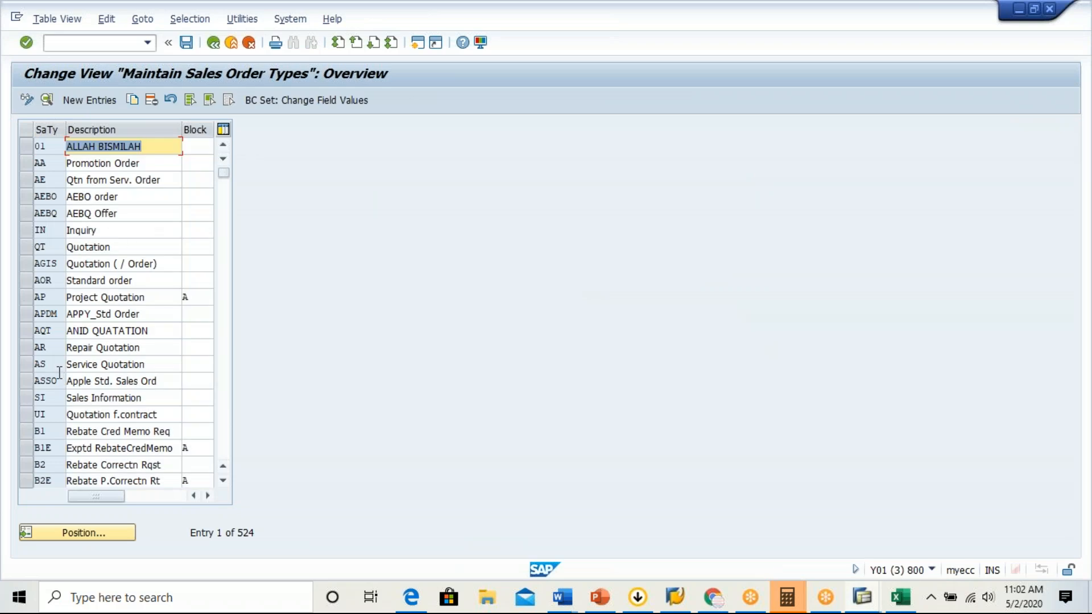
{"action": "left_click", "coordinate": [95, 100]}
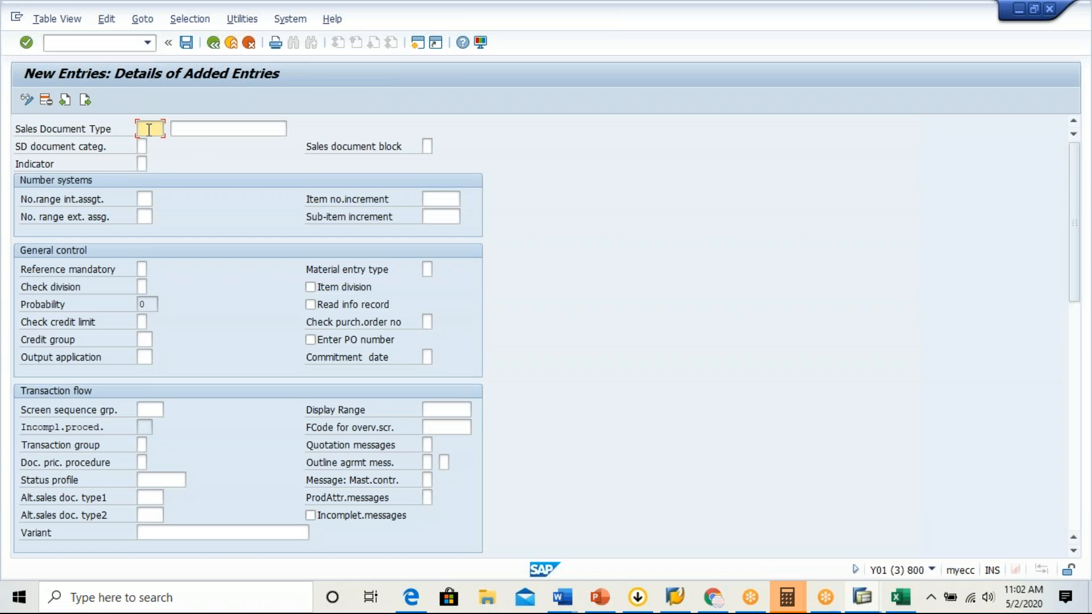
{"action": "type", "text": "ZBOR"}
{"action": "mouse_move", "coordinate": [1079, 185]}
{"action": "left_mouse_down"}
{"action": "mouse_move", "coordinate": [1067, 459]}
{"action": "mouse_move", "coordinate": [1077, 163]}
{"action": "mouse_move", "coordinate": [1082, 173]}
{"action": "left_mouse_up"}
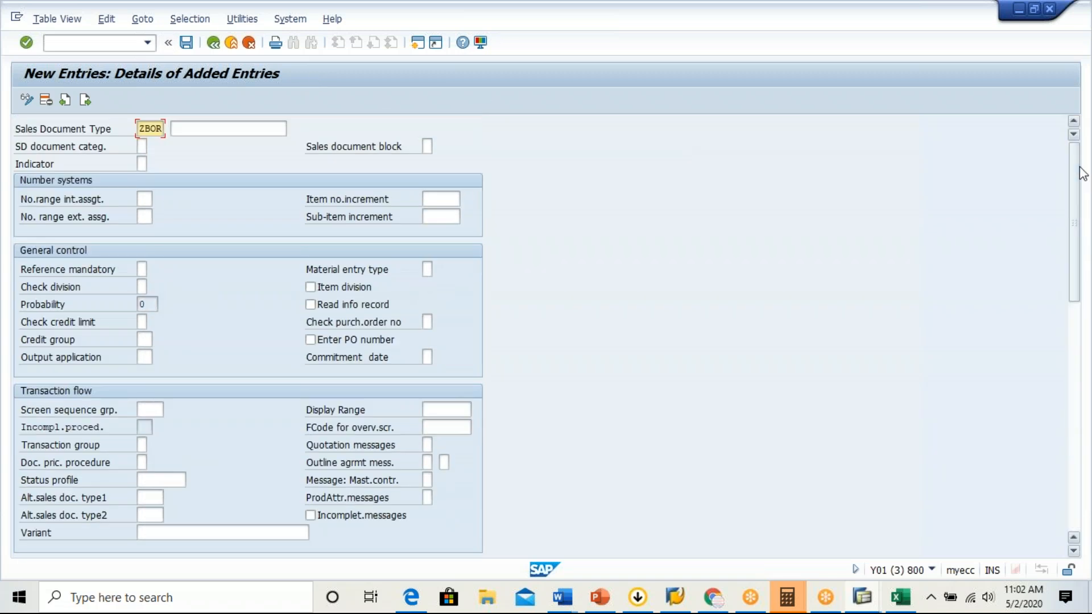
{"action": "key", "text": "alt+Tab"}
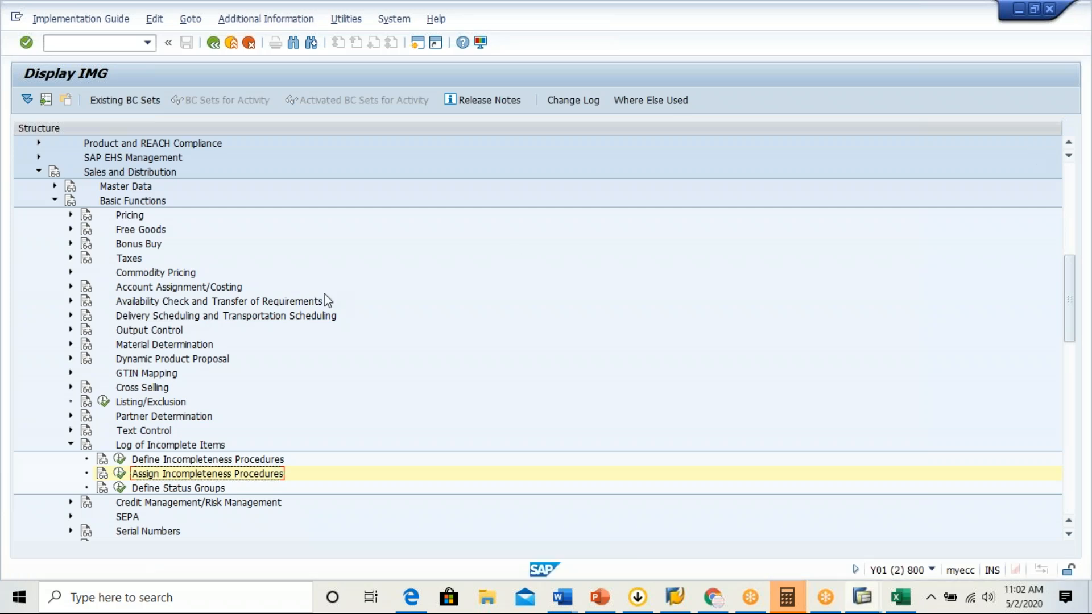
{"action": "key", "text": "alt+Tab"}
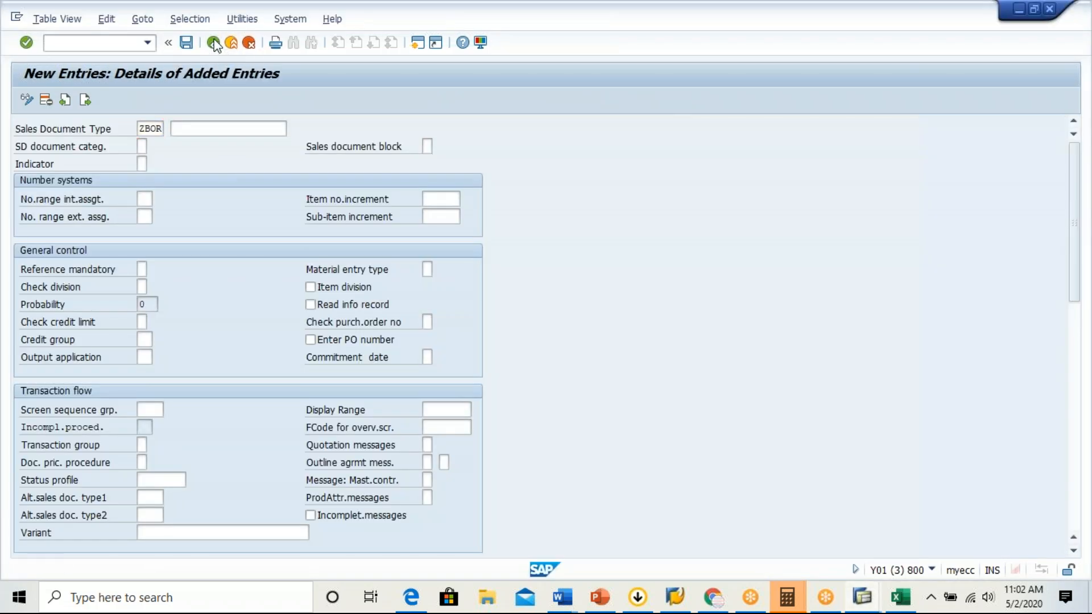
{"action": "left_click", "coordinate": [213, 43]}
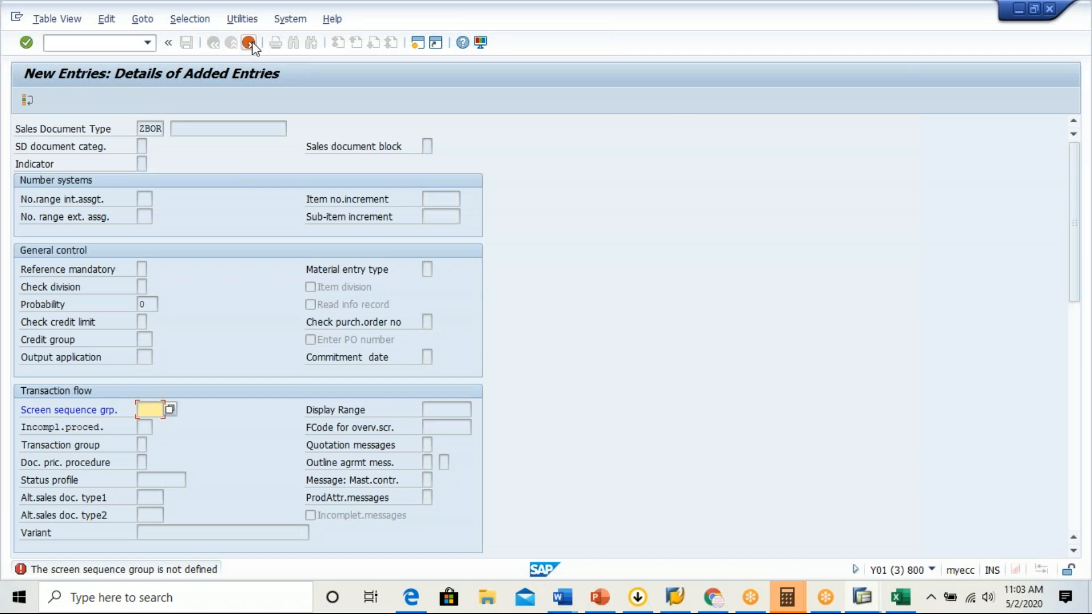
{"action": "left_click", "coordinate": [250, 43]}
{"action": "left_click", "coordinate": [217, 292]}
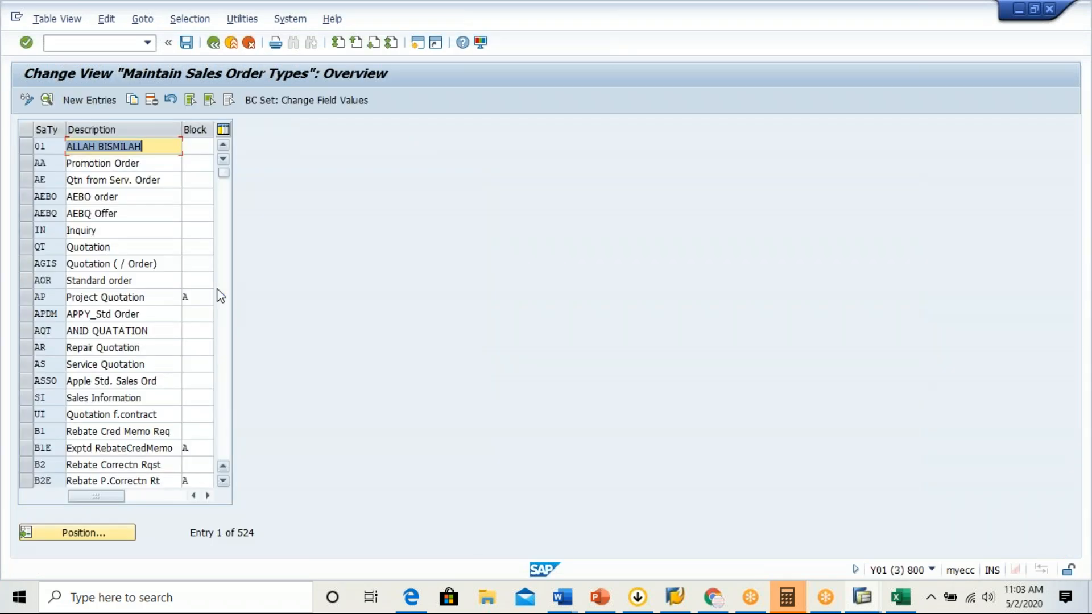
Locate standard order type OR and start a copy of it as sales document type ZBOR.
{"action": "left_click", "coordinate": [68, 529]}
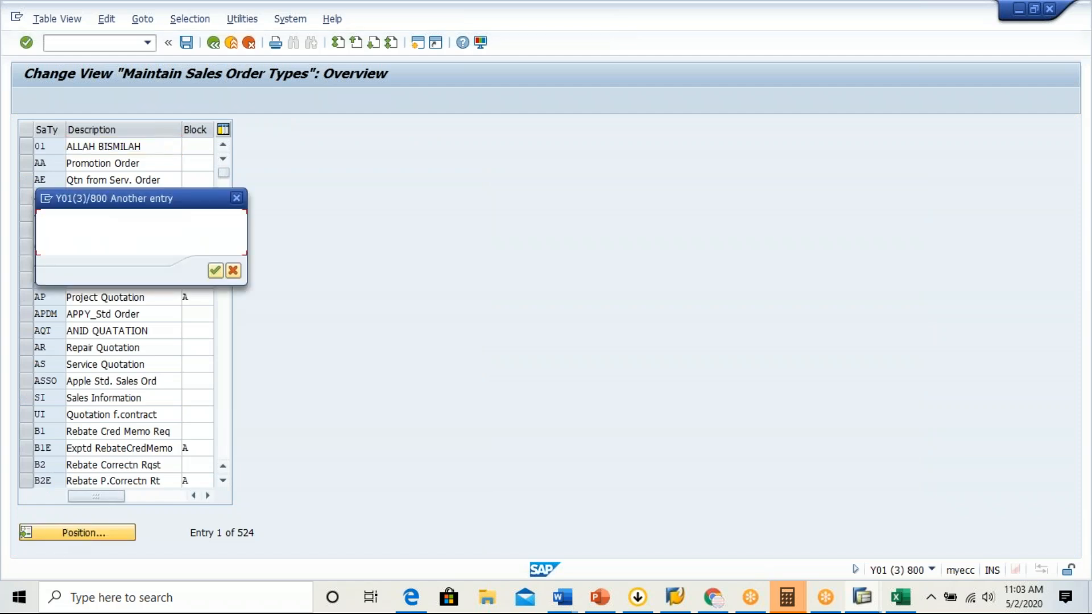
{"action": "type", "text": "OR"}
{"action": "key", "text": "Return"}
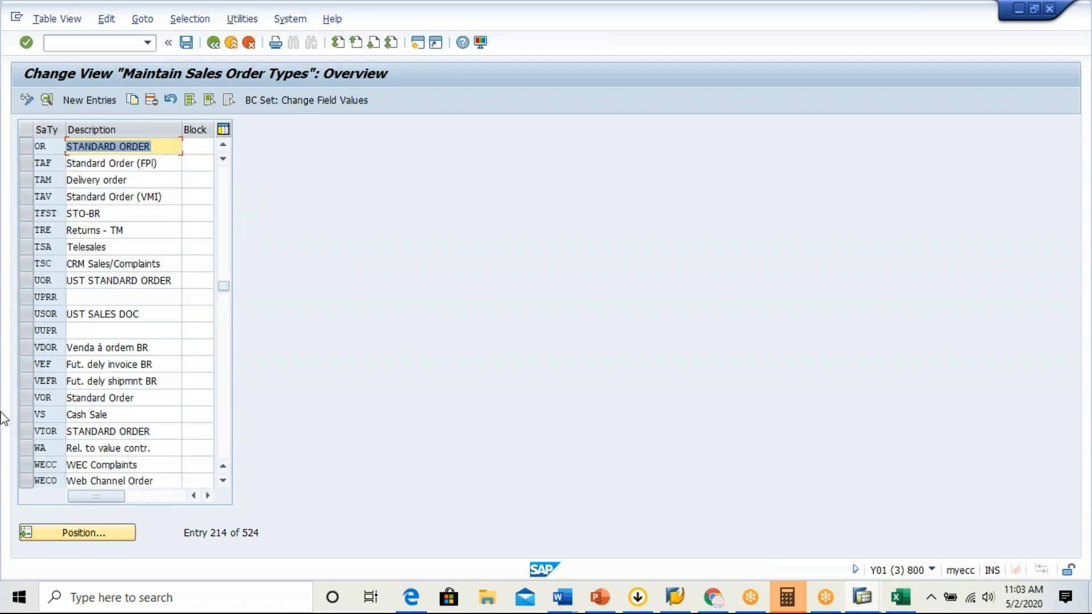
{"action": "left_click", "coordinate": [27, 147]}
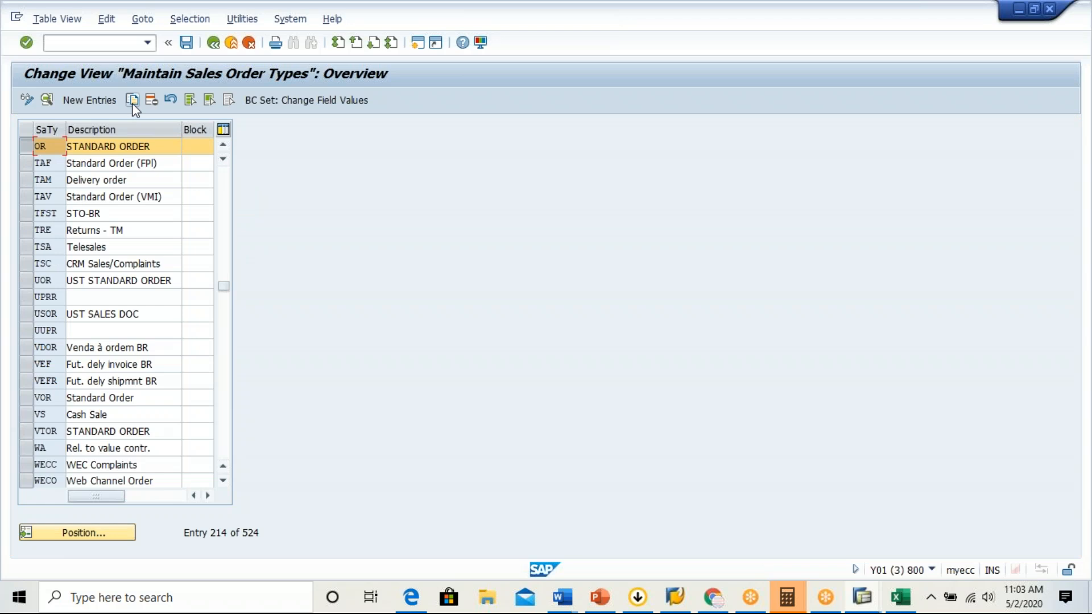
{"action": "left_click", "coordinate": [131, 101]}
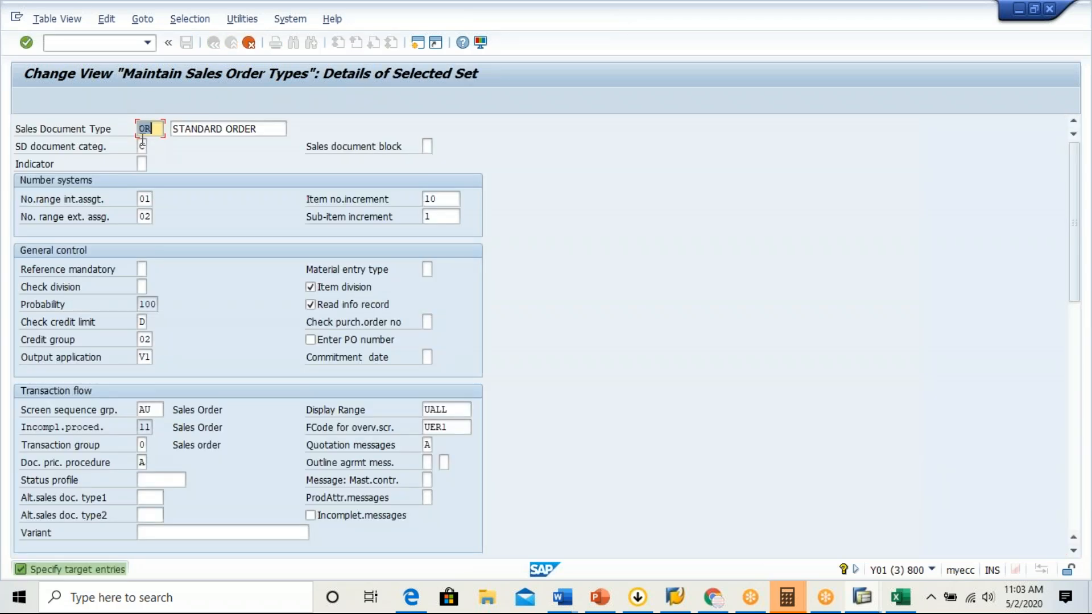
{"action": "left_click", "coordinate": [141, 127]}
{"action": "type", "text": "ZB"}
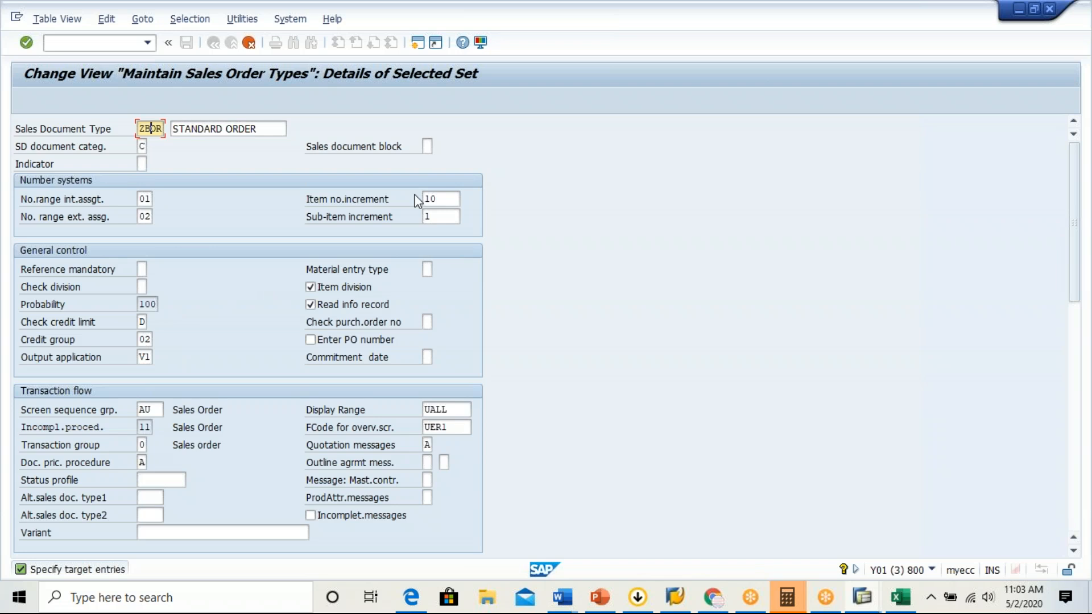
Set the item number increment to 100 and the sub-item increment to 101 for document type ZBOR.
{"action": "left_click", "coordinate": [453, 200]}
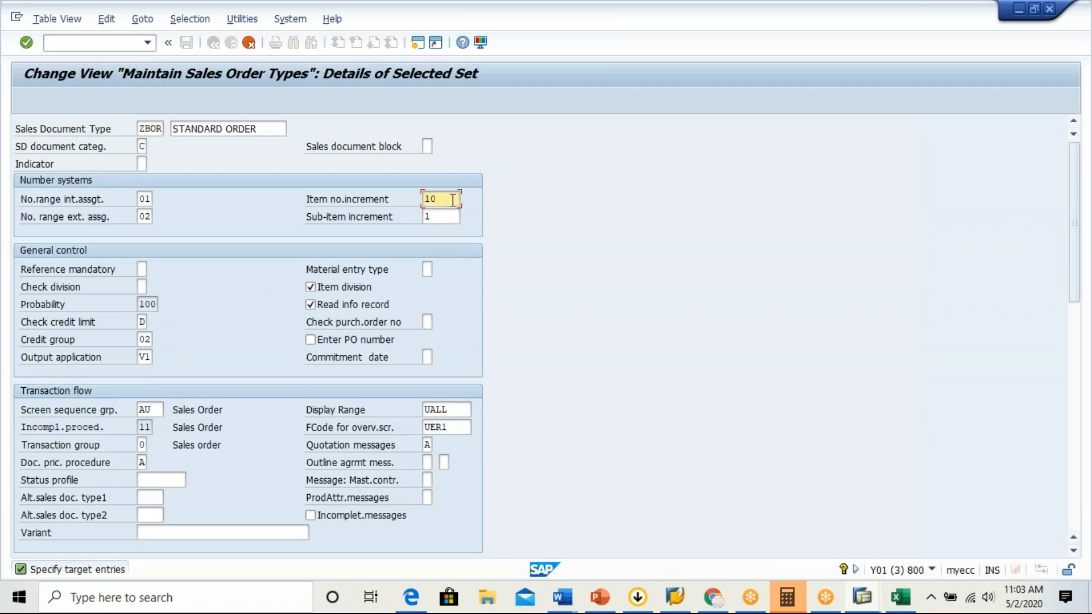
{"action": "type", "text": "0"}
{"action": "left_click", "coordinate": [450, 220]}
{"action": "type", "text": "01"}
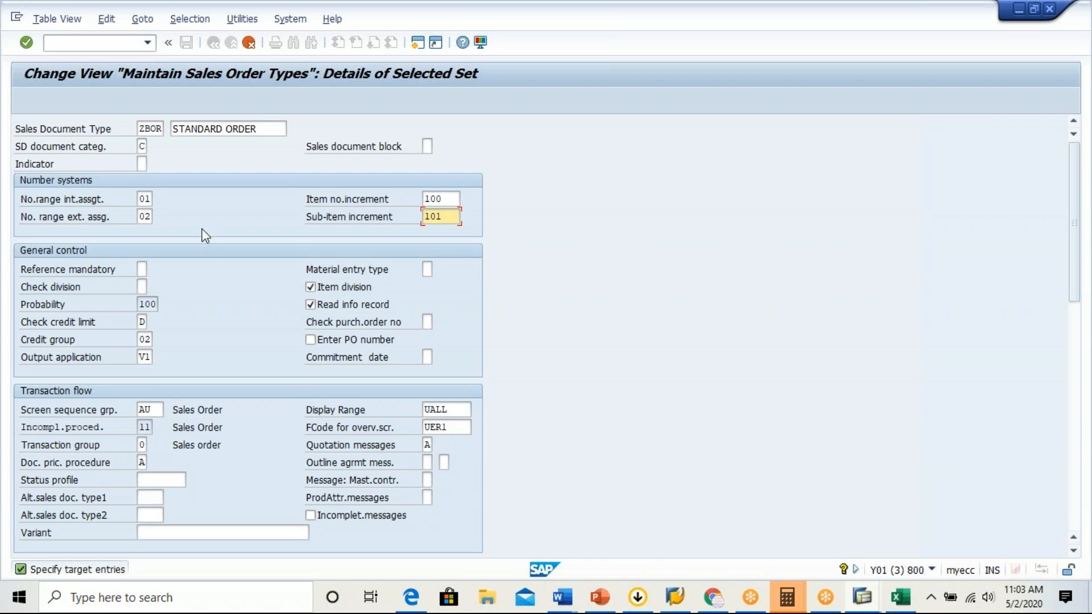
{"action": "left_click", "coordinate": [143, 200]}
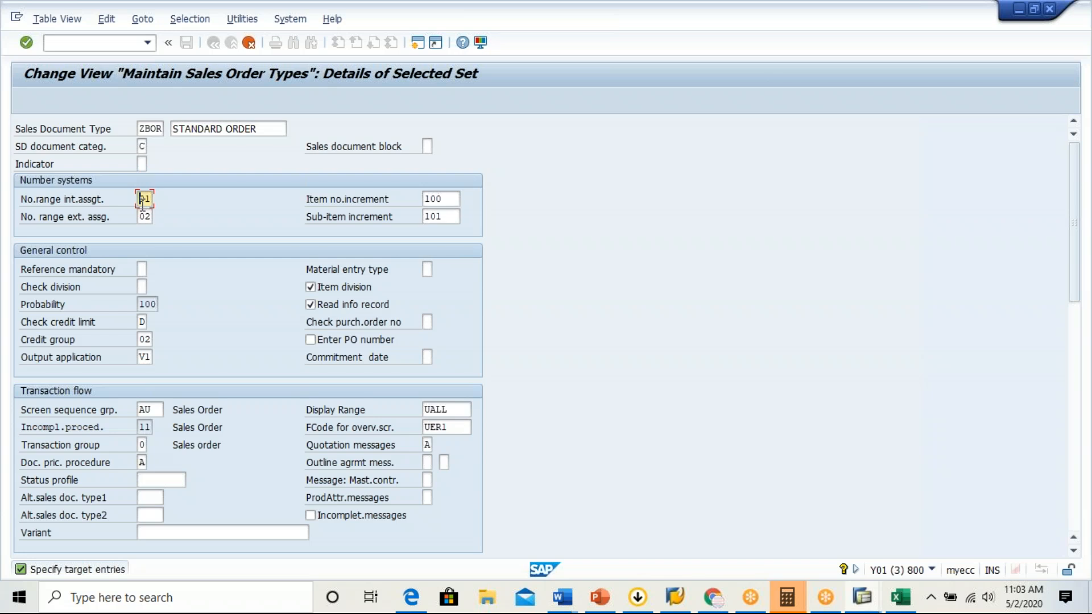
List the possible incompletion procedures for the ZBOR document type.
{"action": "left_click", "coordinate": [144, 428]}
{"action": "left_click", "coordinate": [158, 426]}
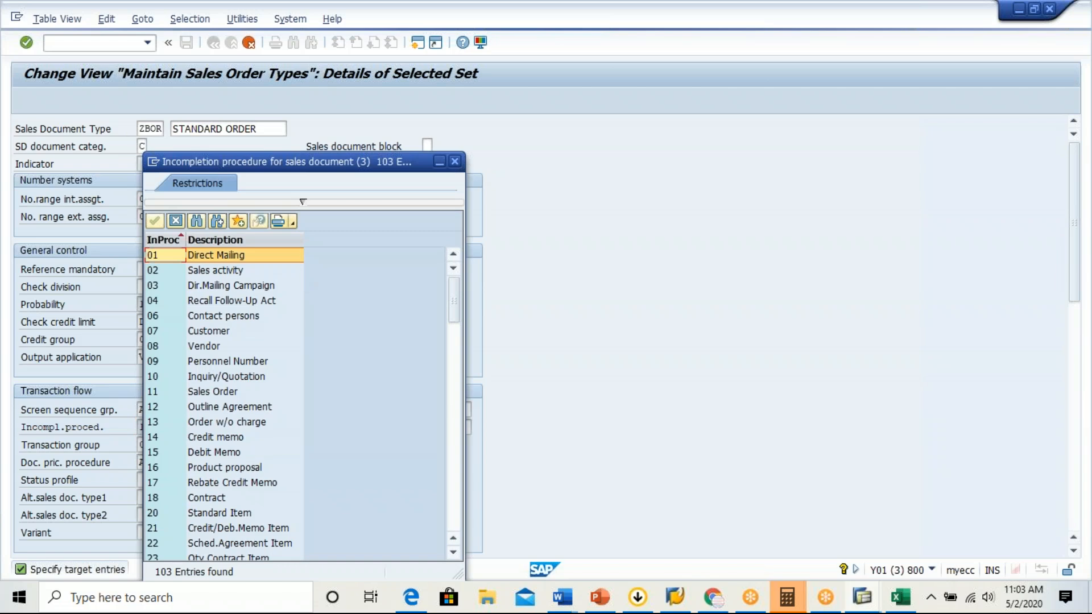
{"action": "key", "text": "alt+Tab"}
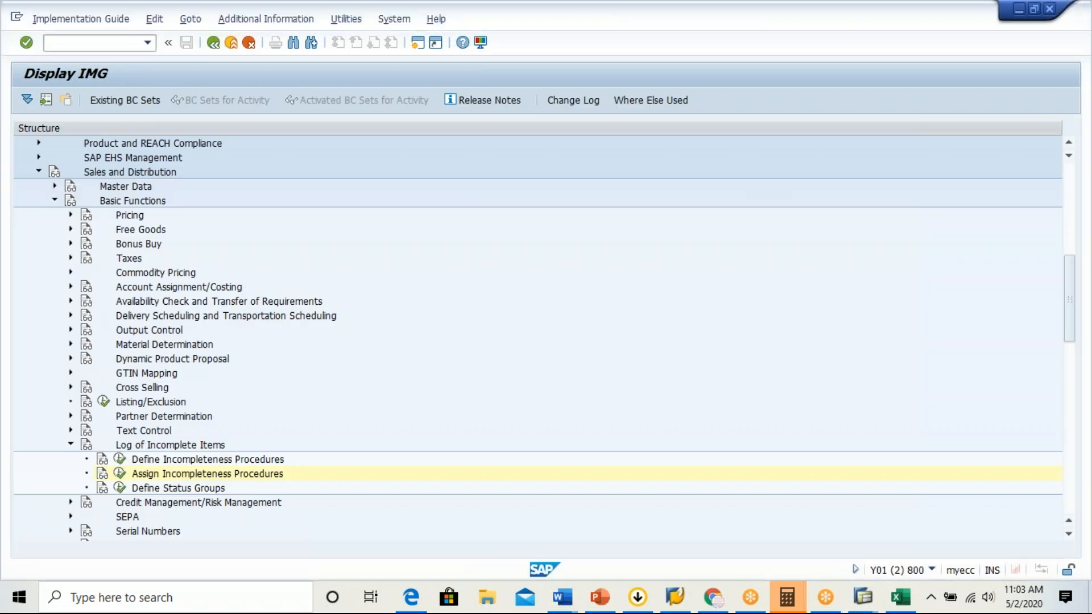
{"action": "key", "text": "alt+Tab"}
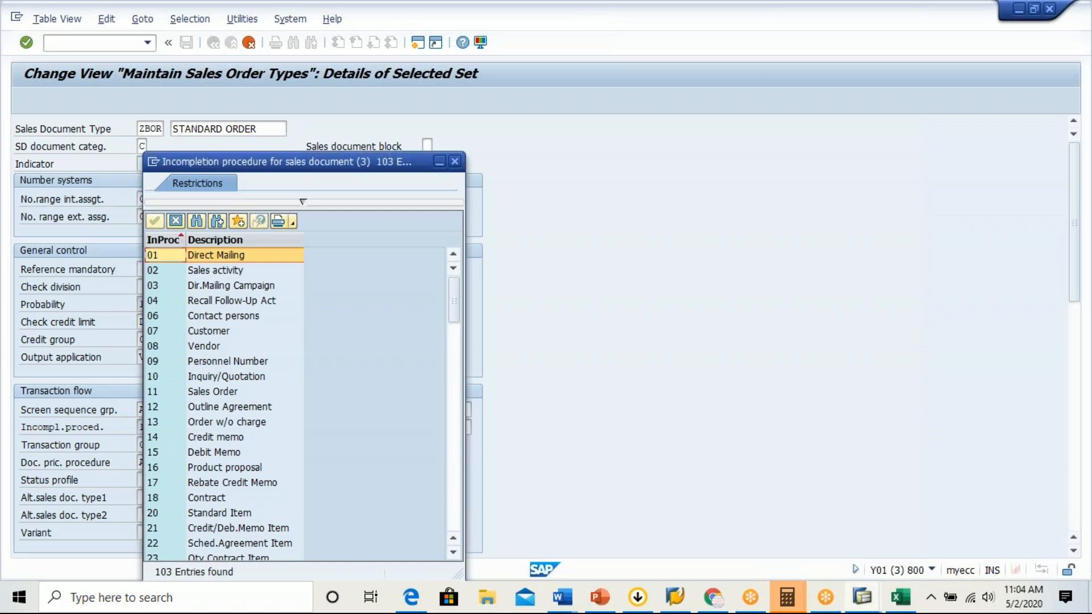
{"action": "key", "text": "alt+Tab"}
{"action": "key", "text": "alt+Tab"}
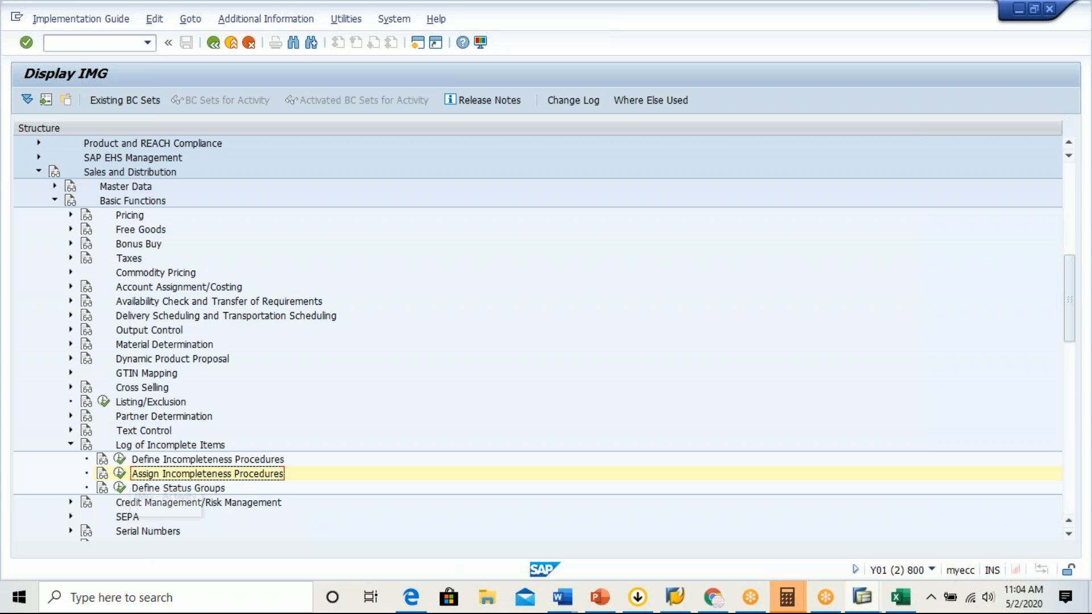
{"action": "left_click", "coordinate": [119, 473]}
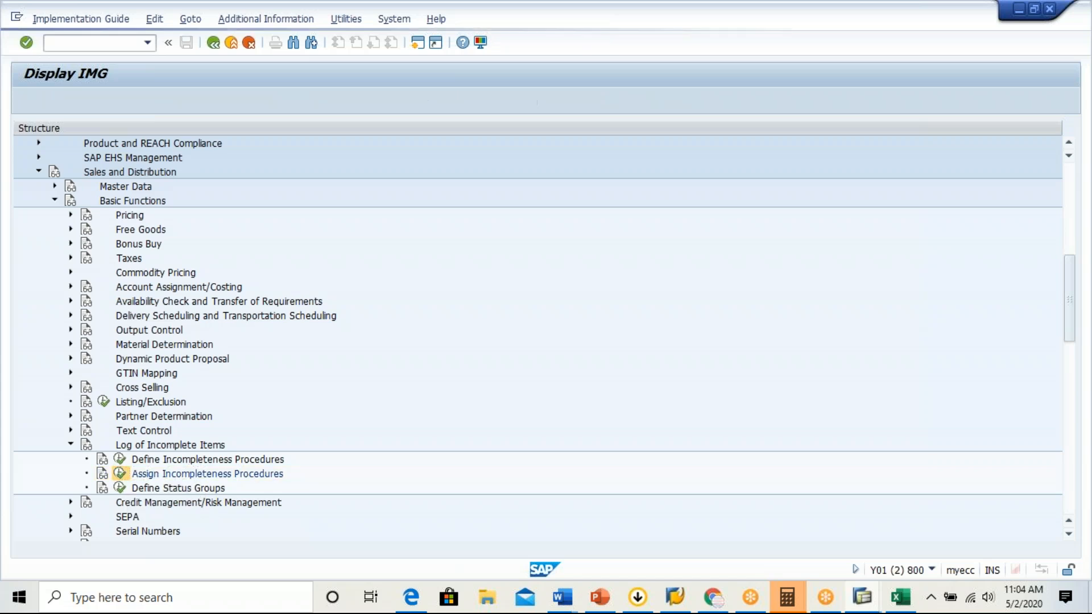
{"action": "double_click", "coordinate": [218, 204]}
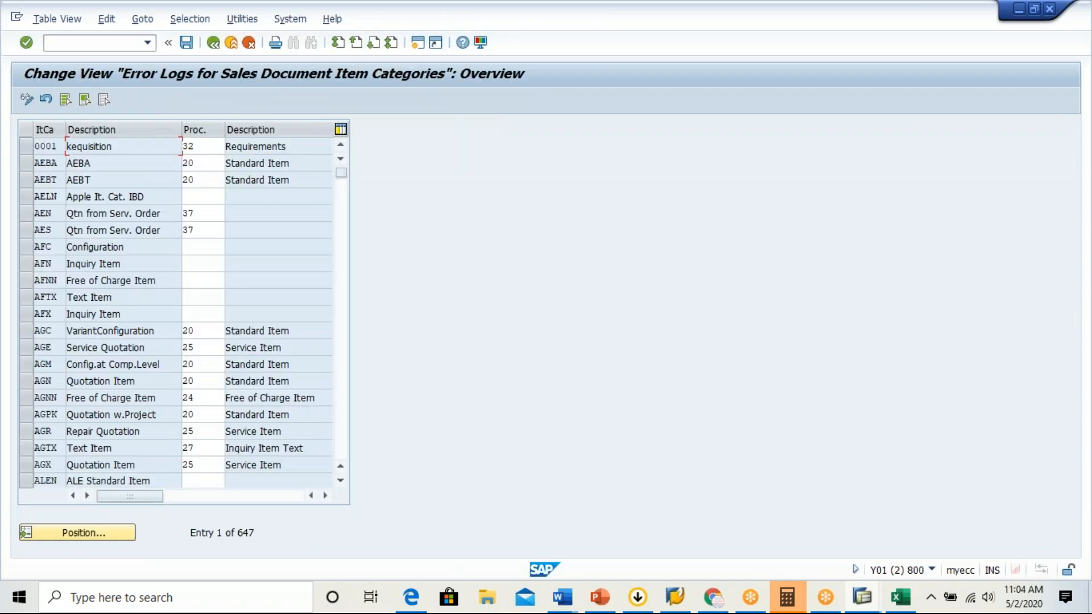
{"action": "left_click", "coordinate": [214, 44]}
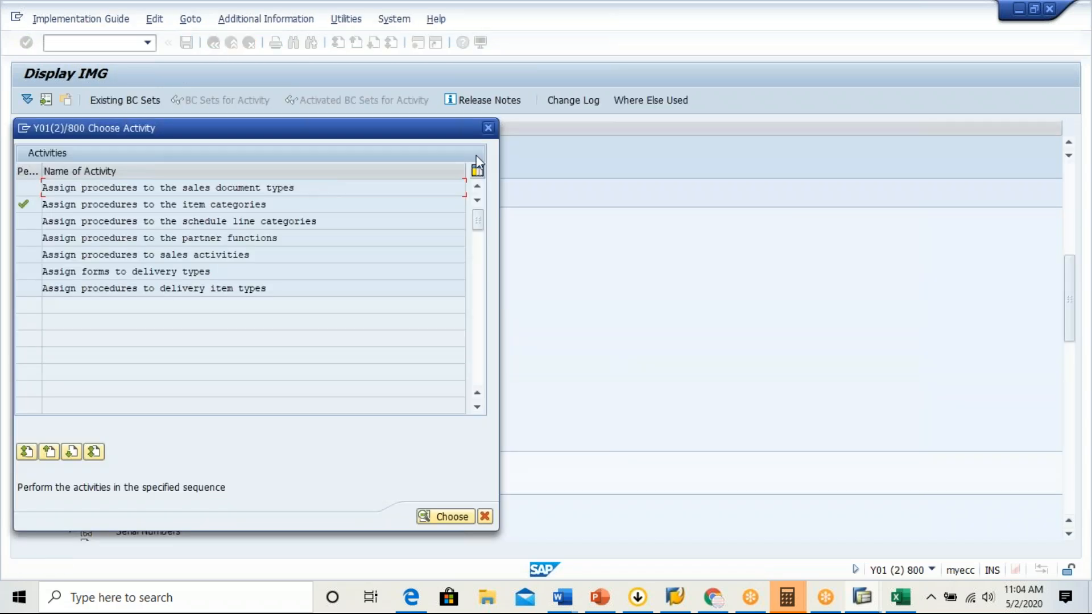
{"action": "key", "text": "Escape"}
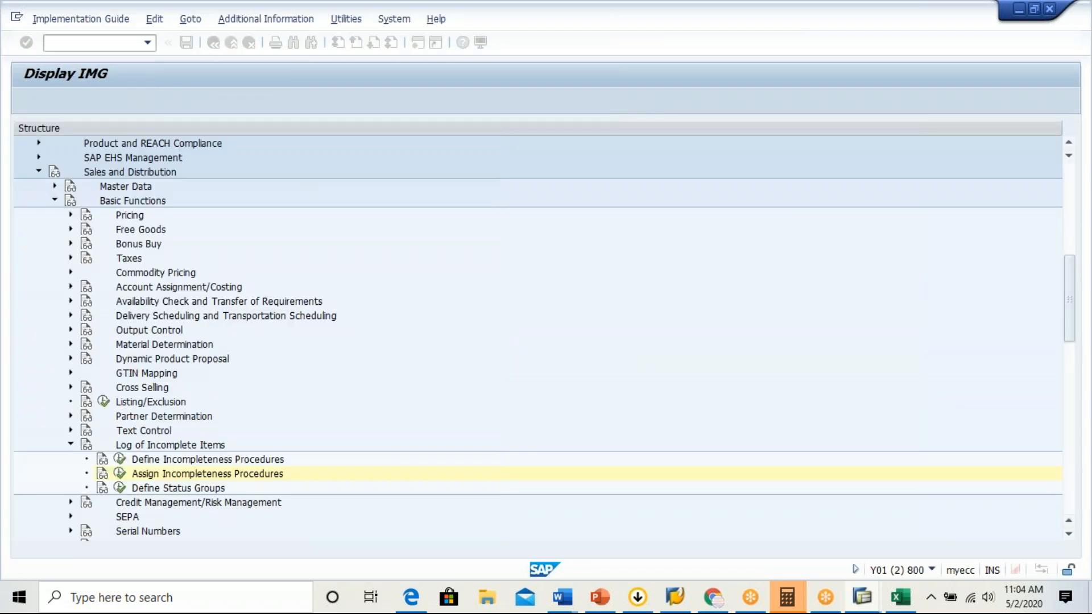
{"action": "left_click", "coordinate": [122, 461]}
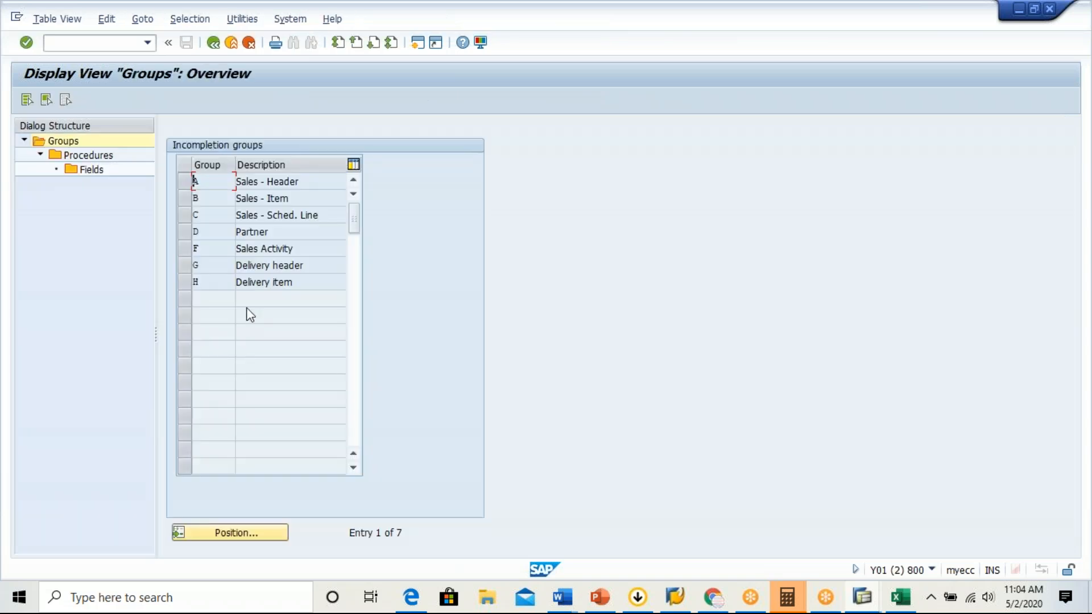
{"action": "left_click", "coordinate": [214, 43]}
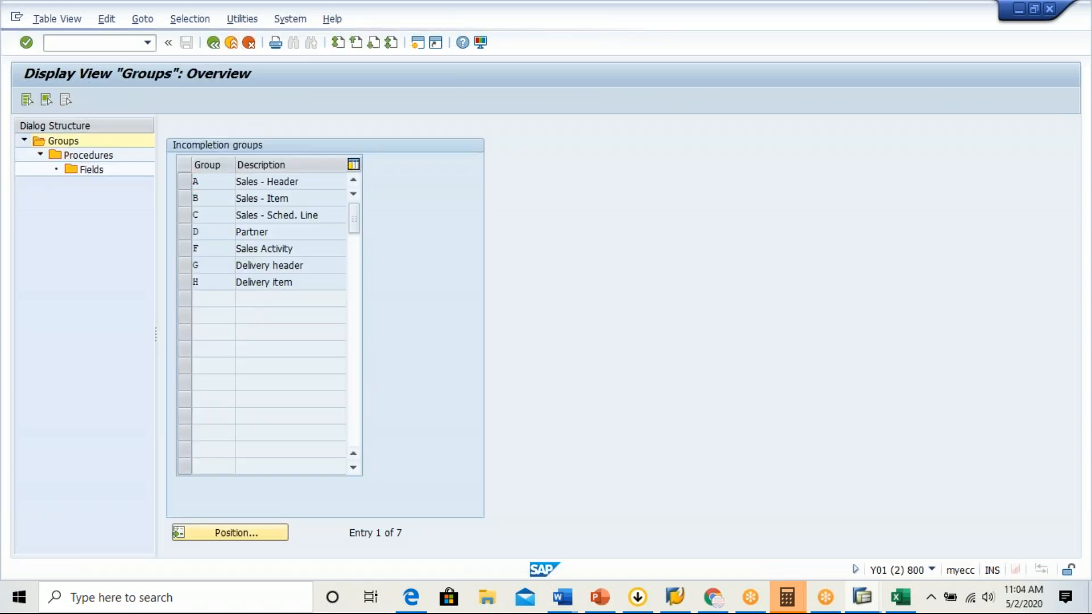
Open the assignment of incompleteness procedures to the sales document types and choose to display the locked data.
{"action": "left_click", "coordinate": [120, 475]}
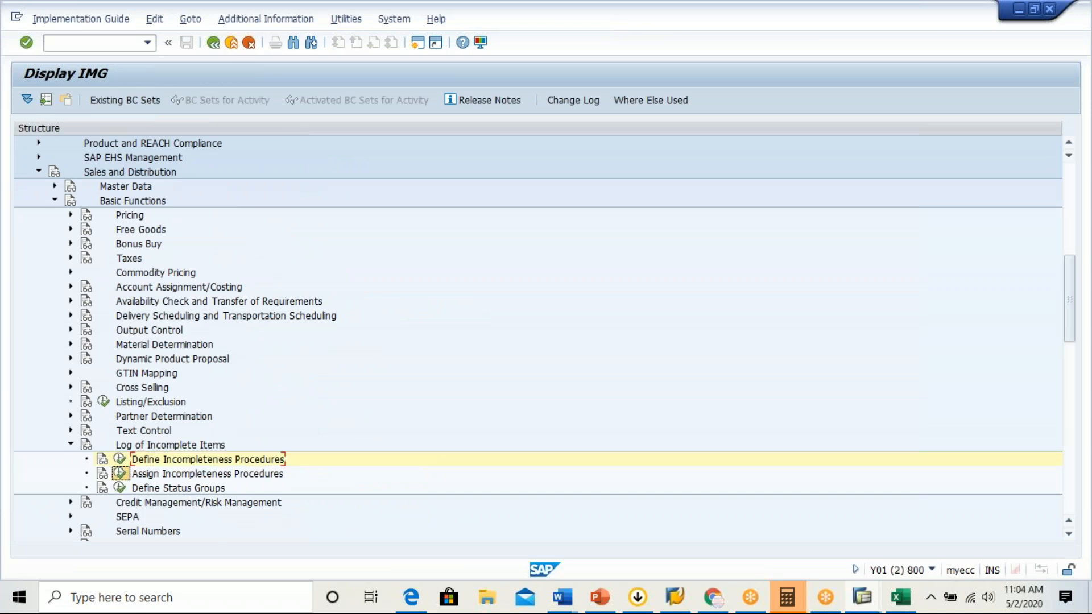
{"action": "double_click", "coordinate": [207, 188]}
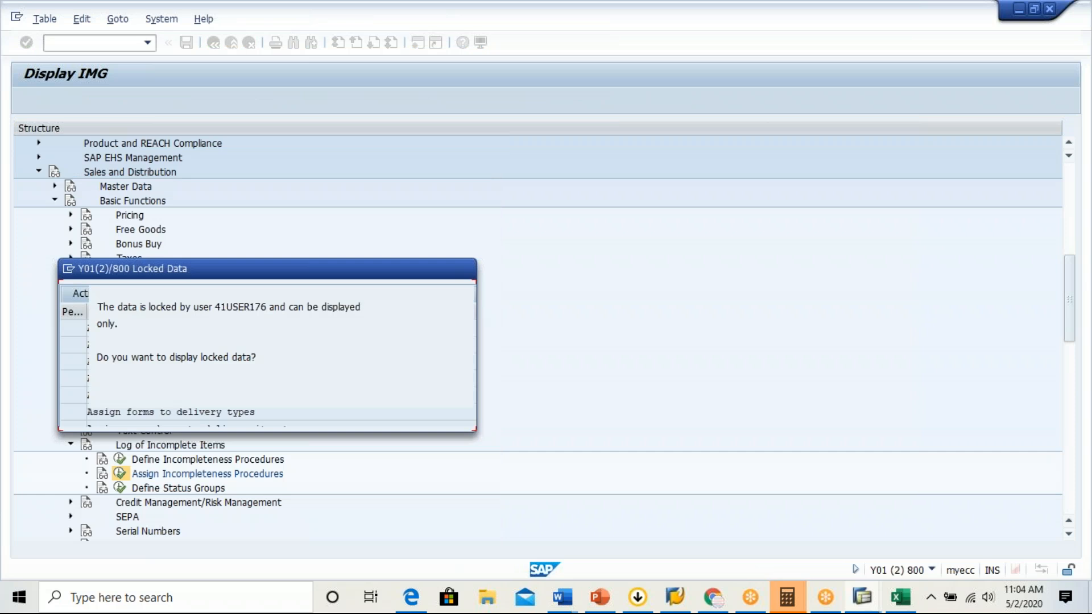
{"action": "left_click", "coordinate": [137, 417]}
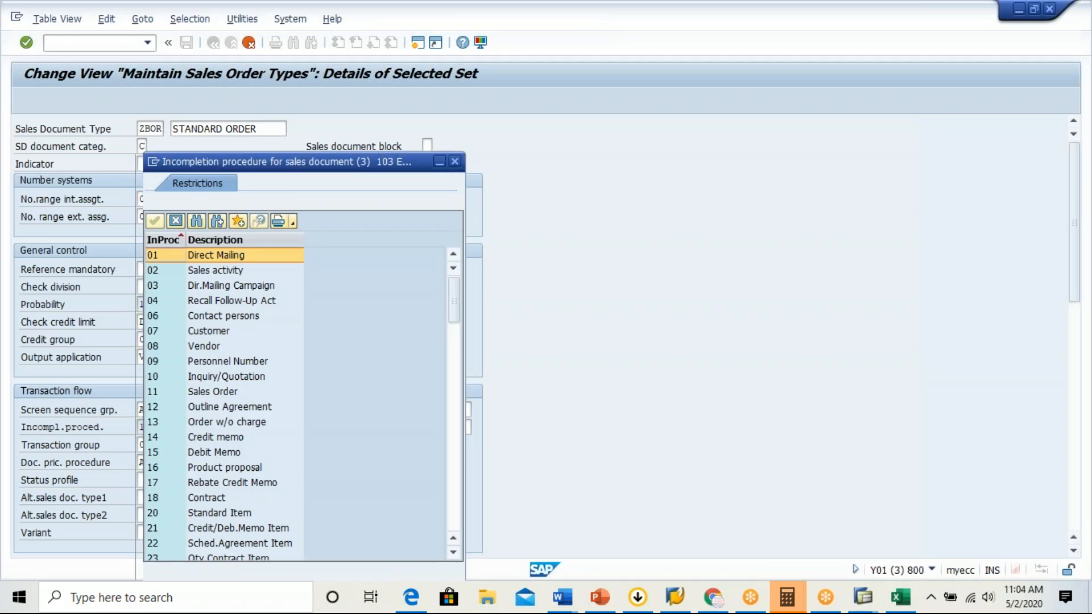
Close the incompletion procedure list, cancel the ZBOR copy, and leave the sales order type maintenance in the other session.
{"action": "left_click", "coordinate": [454, 161]}
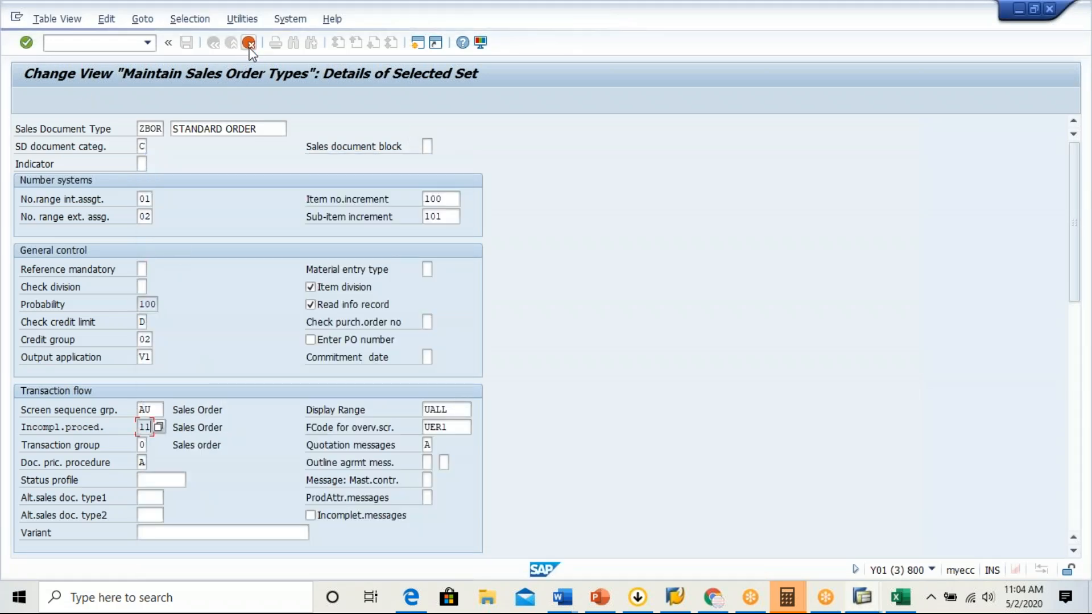
{"action": "left_click", "coordinate": [250, 45]}
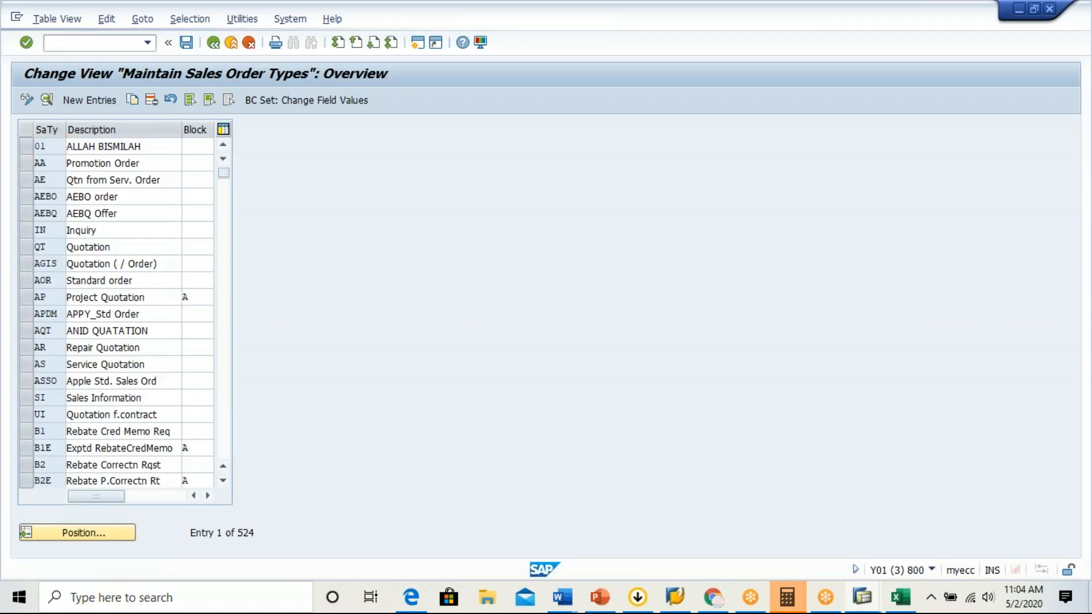
{"action": "left_click", "coordinate": [250, 45]}
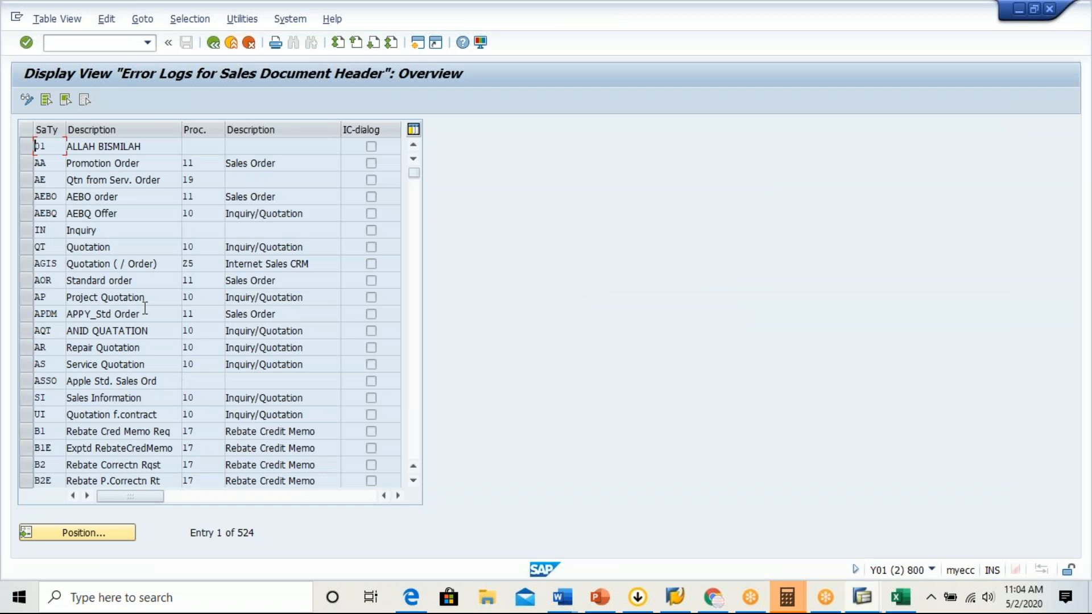
Switch the sales document type assignment table to change mode and position it at document type GBOR.
{"action": "left_click", "coordinate": [84, 539]}
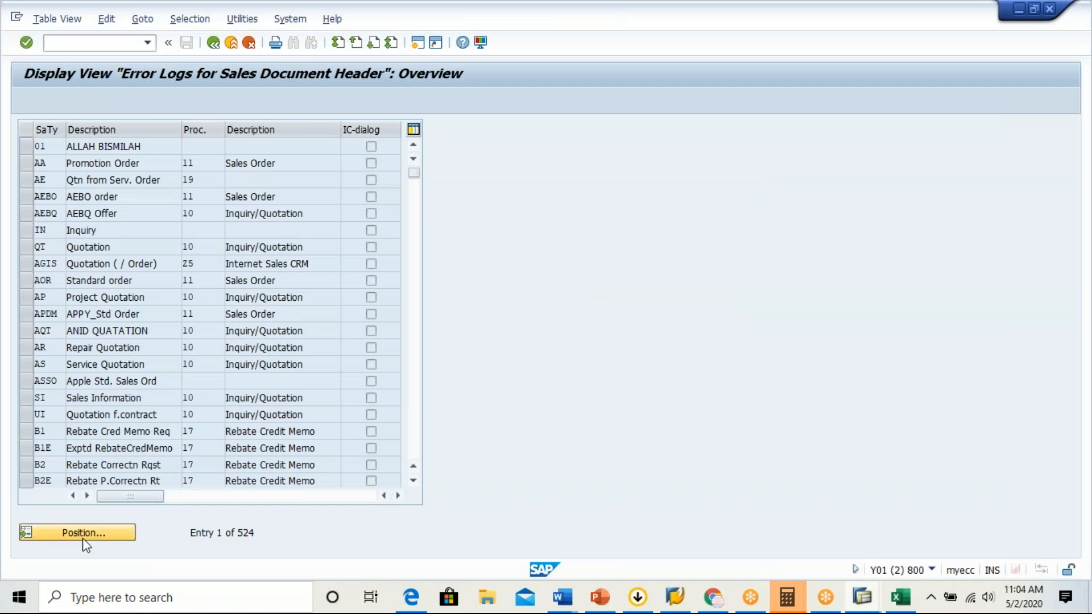
{"action": "left_click", "coordinate": [236, 198]}
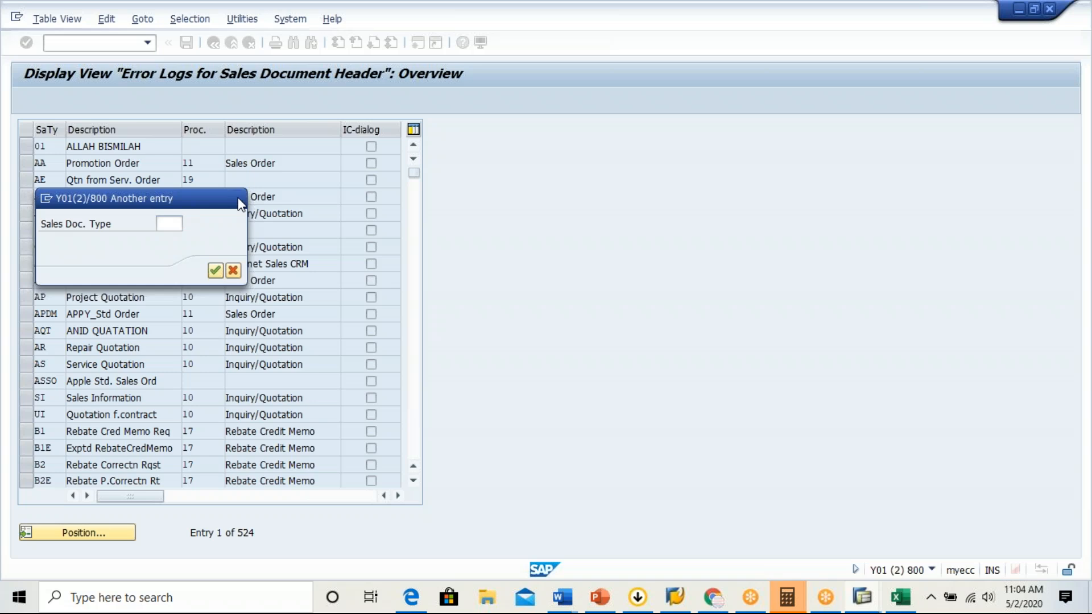
{"action": "left_click", "coordinate": [26, 99]}
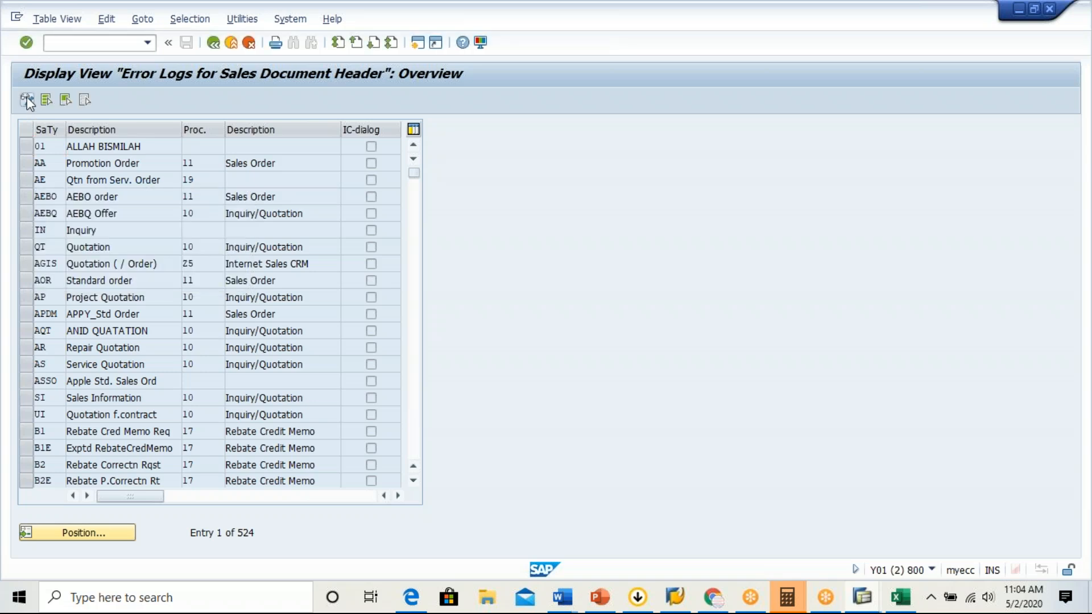
{"action": "left_click", "coordinate": [91, 536]}
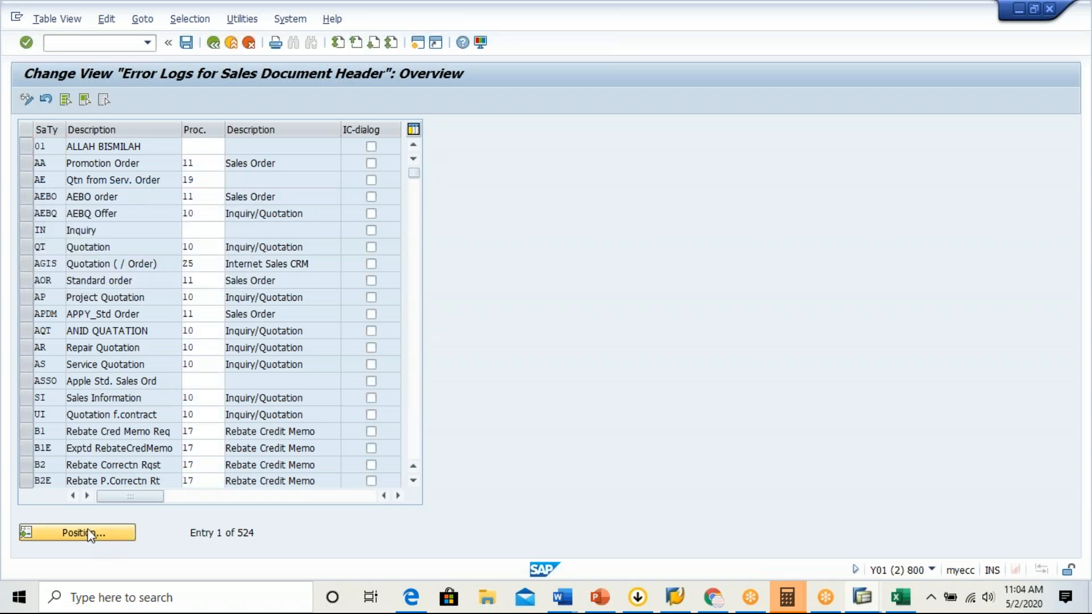
{"action": "type", "text": "GBOR"}
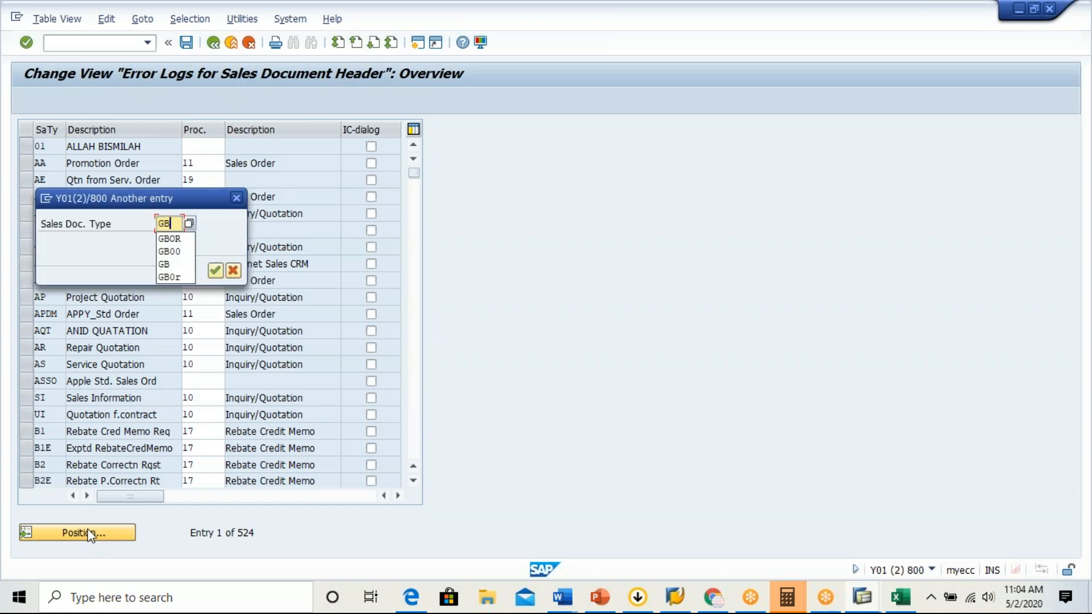
{"action": "key", "text": "Return"}
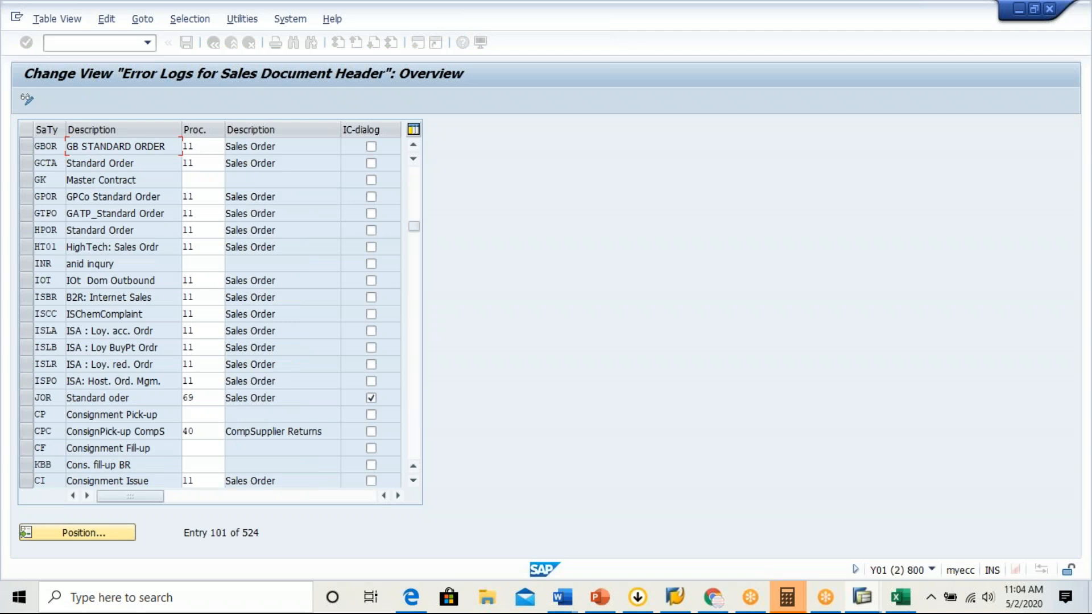
Assign incompletion procedure G1 to document type GBOR, save it in the proposed customizing request, and leave the table.
{"action": "left_click", "coordinate": [216, 151]}
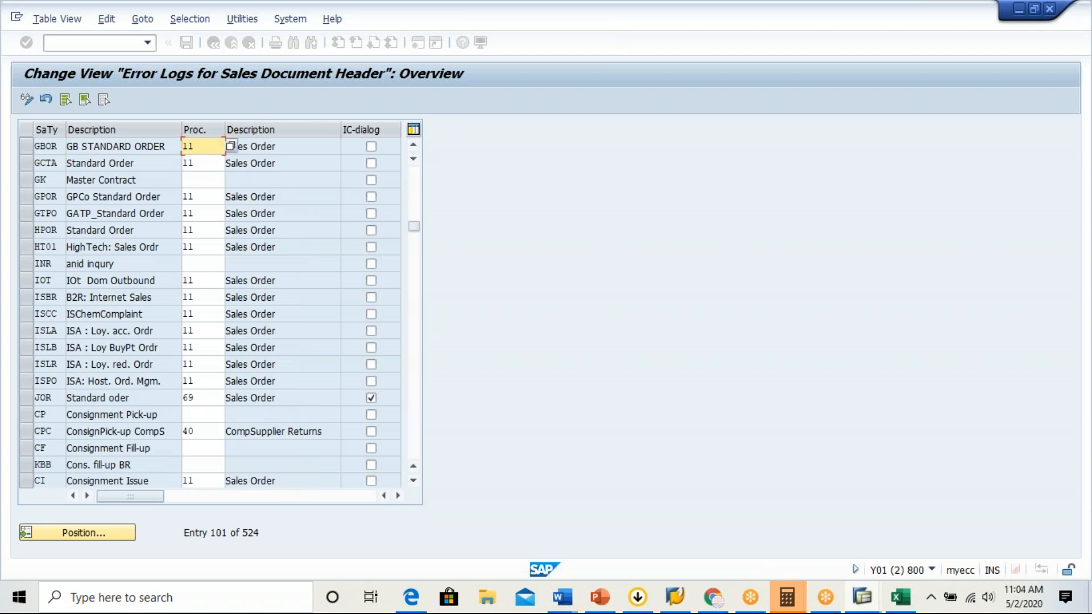
{"action": "type", "text": "G"}
{"action": "key", "text": "Return"}
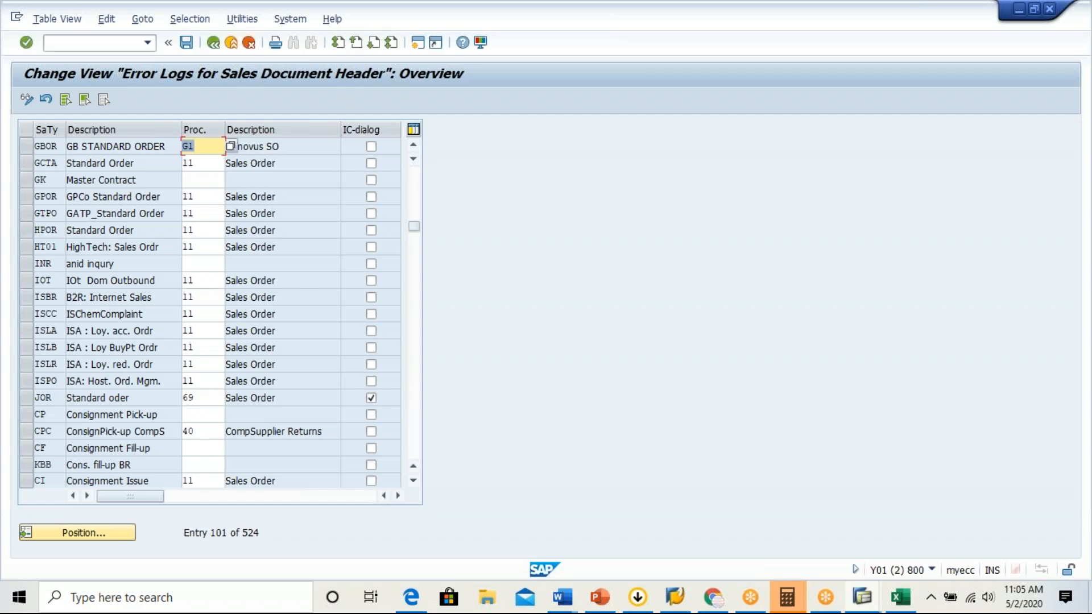
{"action": "left_click", "coordinate": [306, 147]}
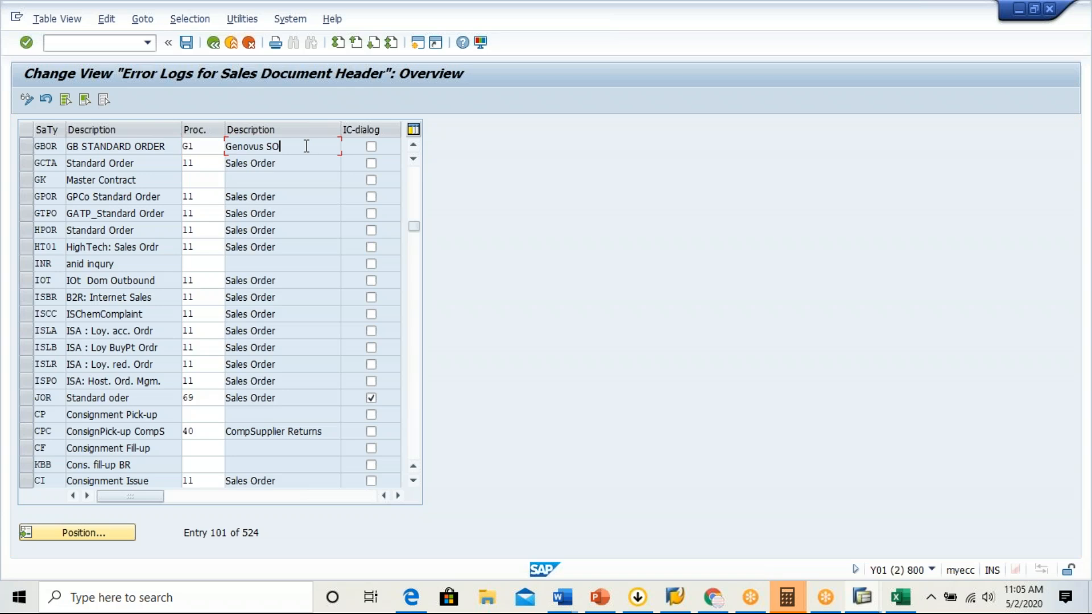
{"action": "left_click", "coordinate": [187, 44]}
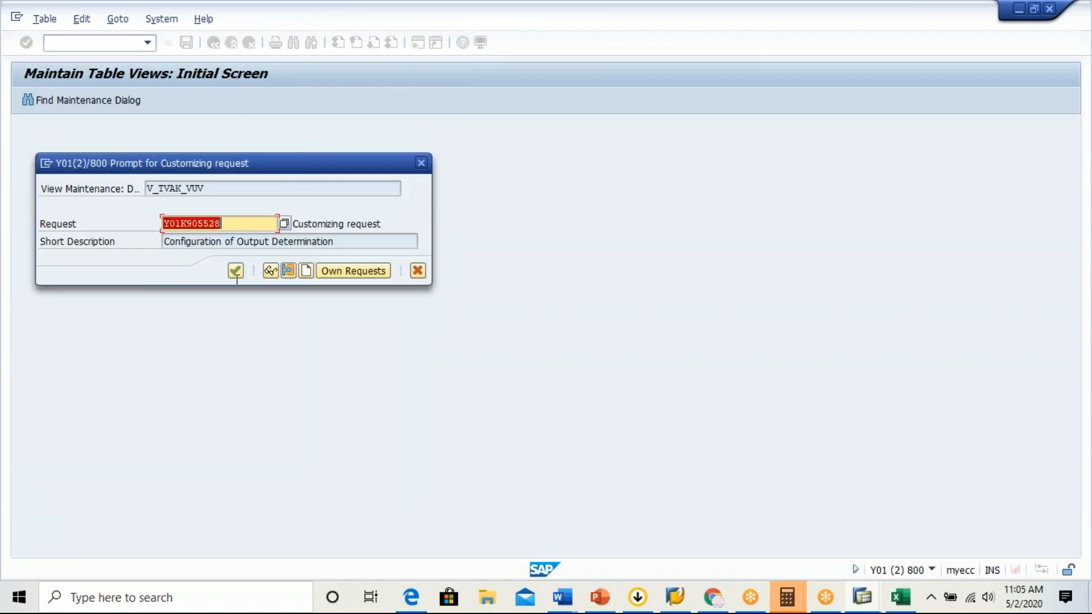
{"action": "left_click", "coordinate": [235, 271]}
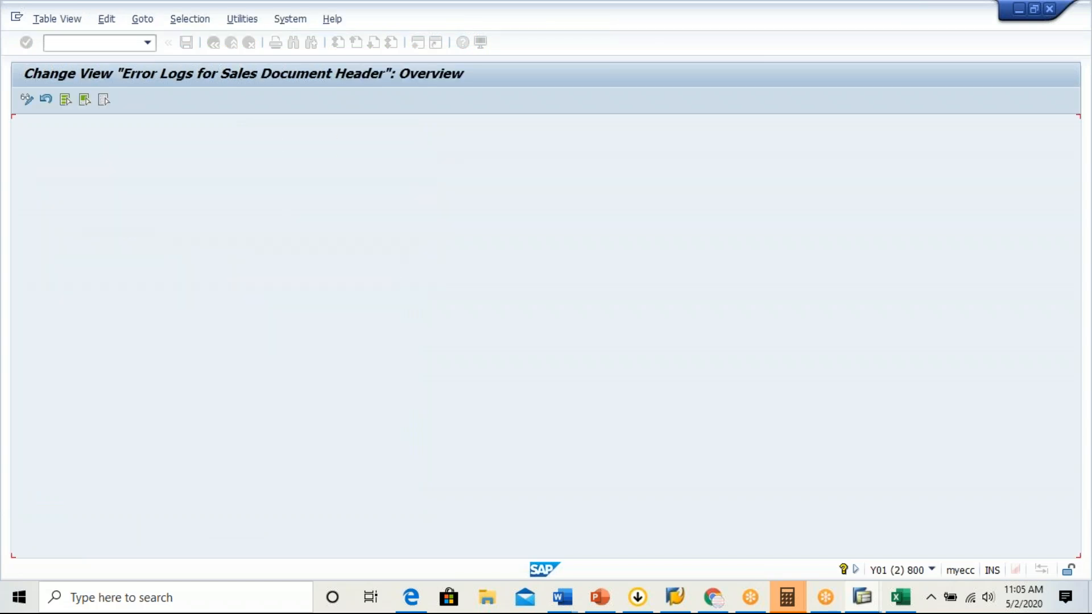
{"action": "left_click", "coordinate": [214, 43]}
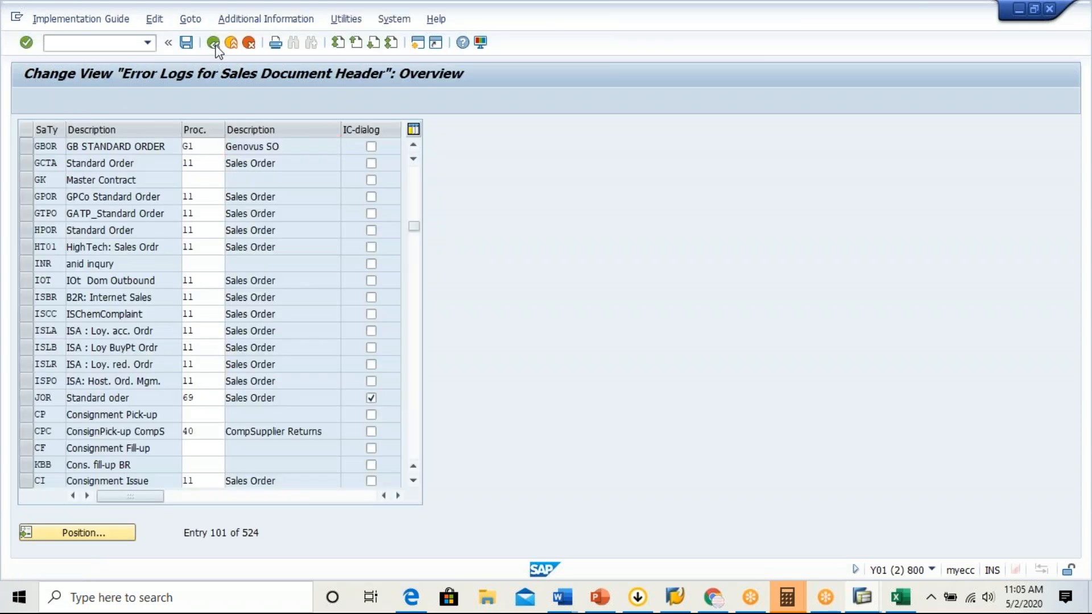
Open the procedure assignment for the item categories, check the first entry's procedure, and exit the table.
{"action": "double_click", "coordinate": [205, 204]}
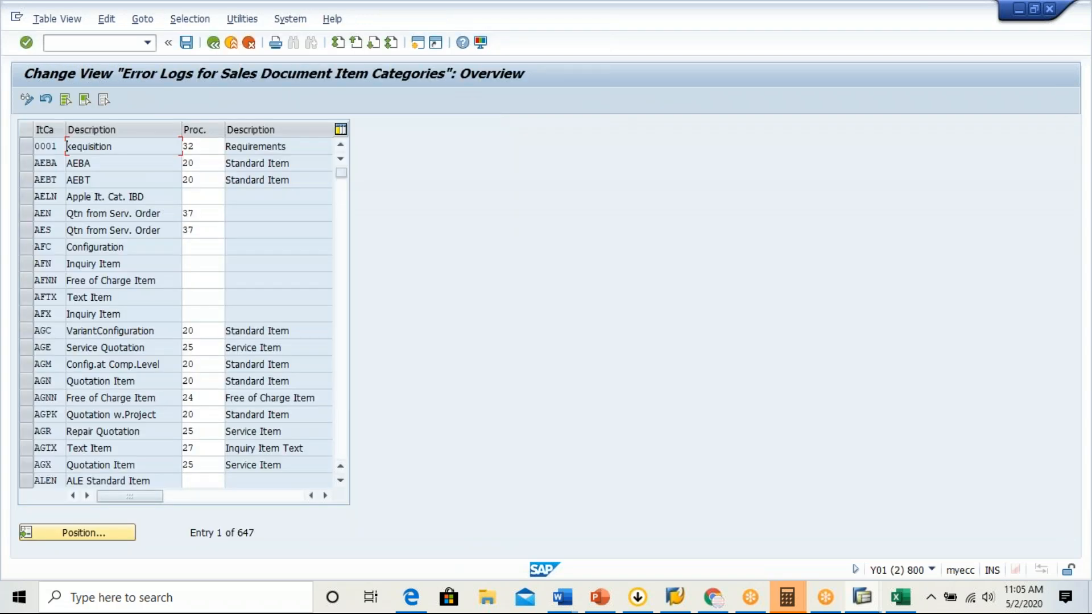
{"action": "left_click", "coordinate": [205, 146]}
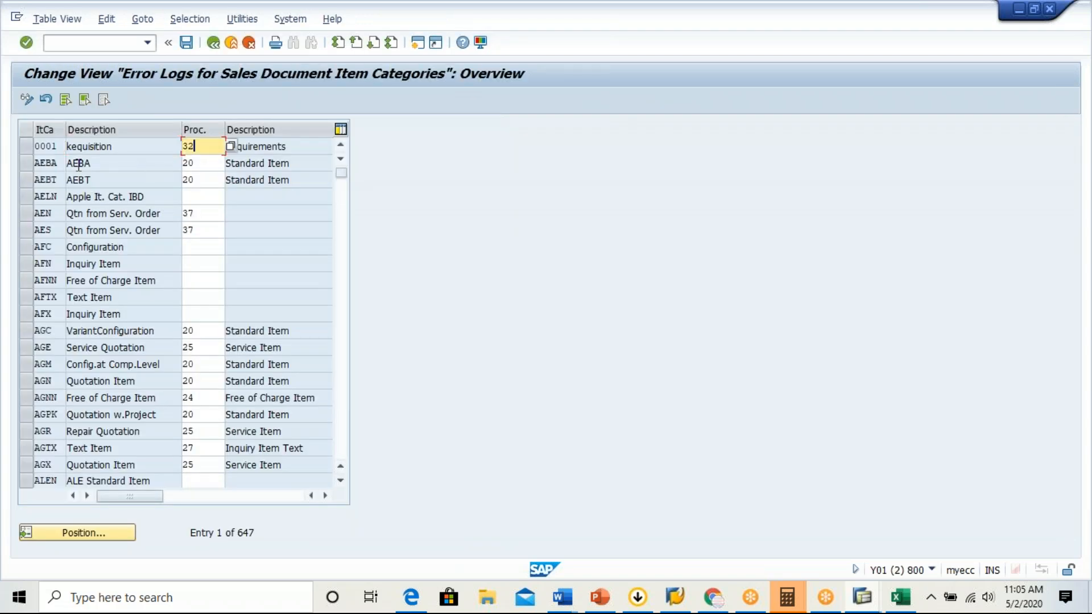
{"action": "left_click", "coordinate": [230, 43]}
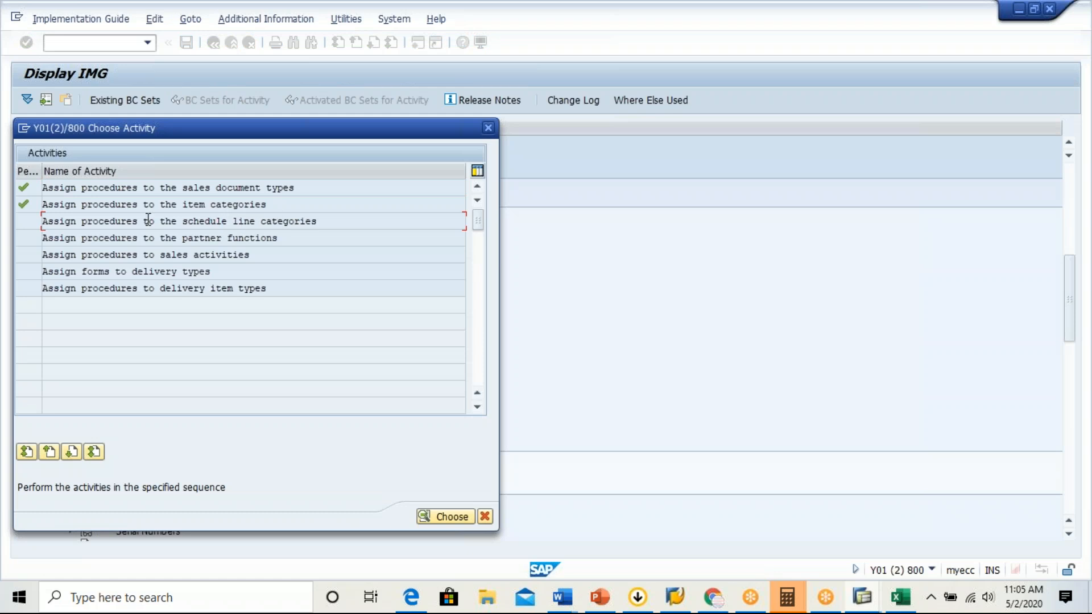
Open the procedure assignment for the schedule line categories, check category CP's procedure, and close the table and the activity list.
{"action": "double_click", "coordinate": [207, 220]}
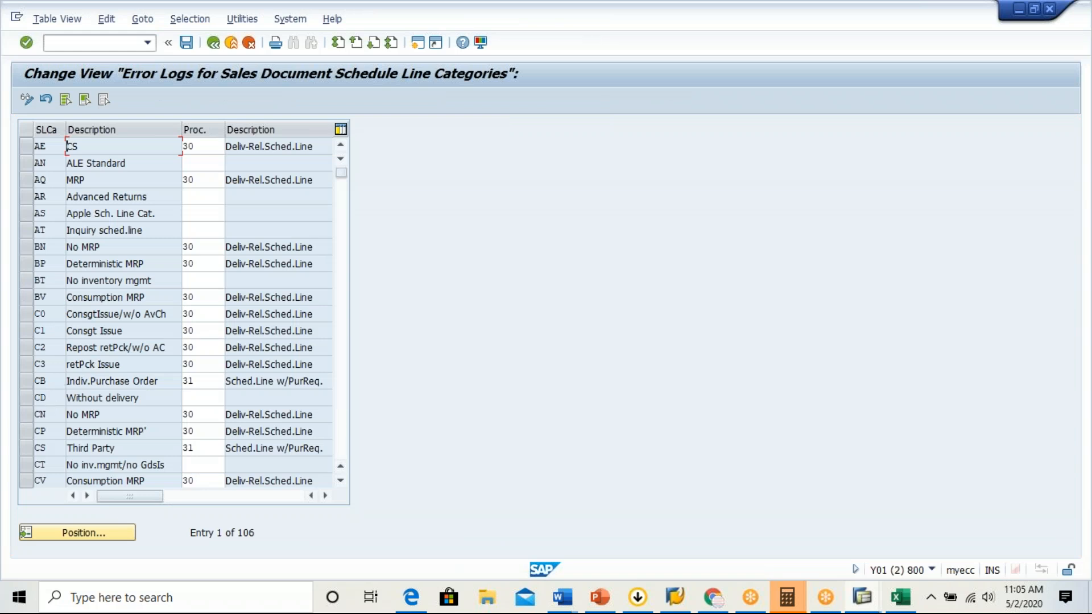
{"action": "left_click", "coordinate": [32, 431]}
{"action": "left_click", "coordinate": [200, 431]}
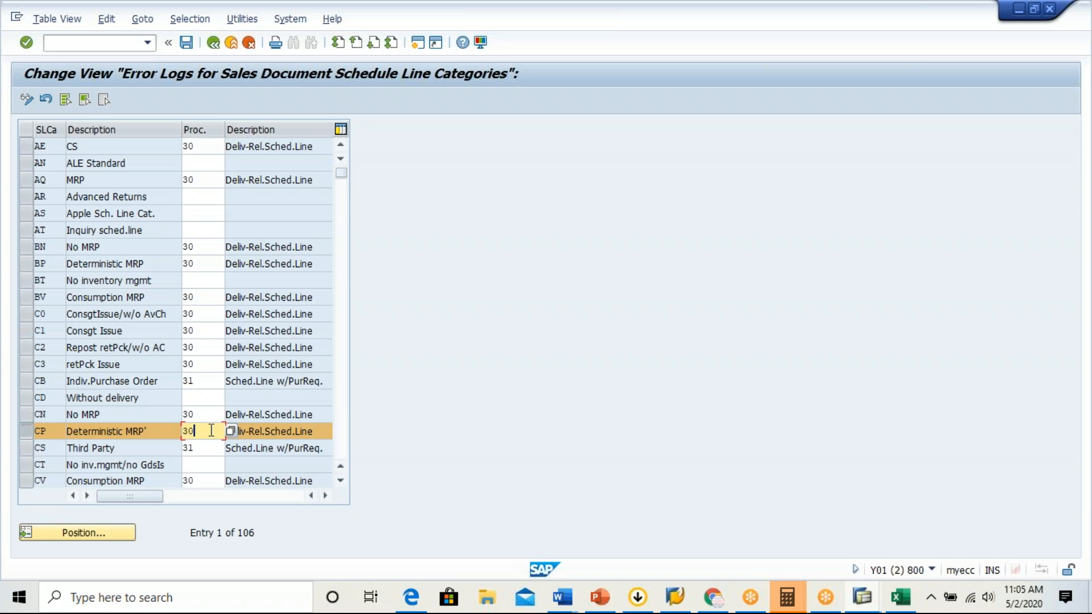
{"action": "left_click", "coordinate": [190, 431]}
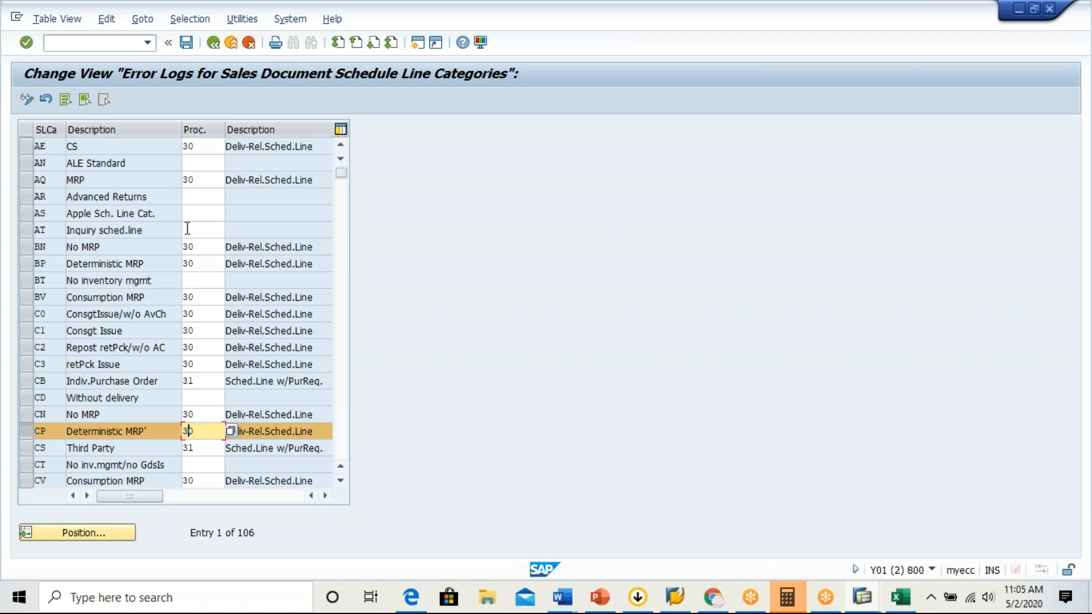
{"action": "left_click", "coordinate": [232, 43]}
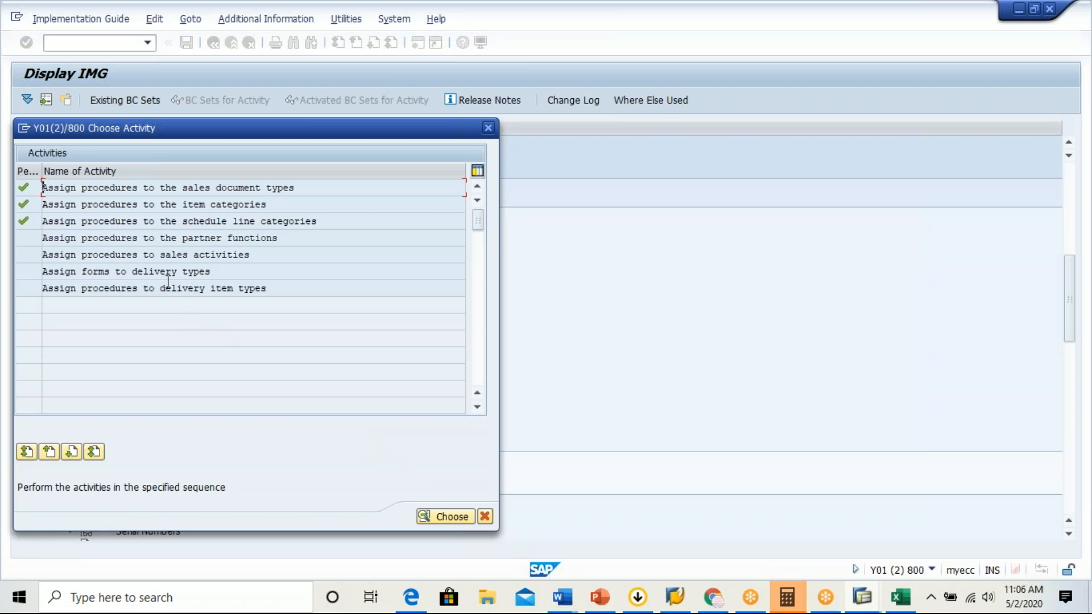
{"action": "left_click", "coordinate": [222, 238]}
{"action": "left_click", "coordinate": [197, 294]}
{"action": "left_click", "coordinate": [486, 520]}
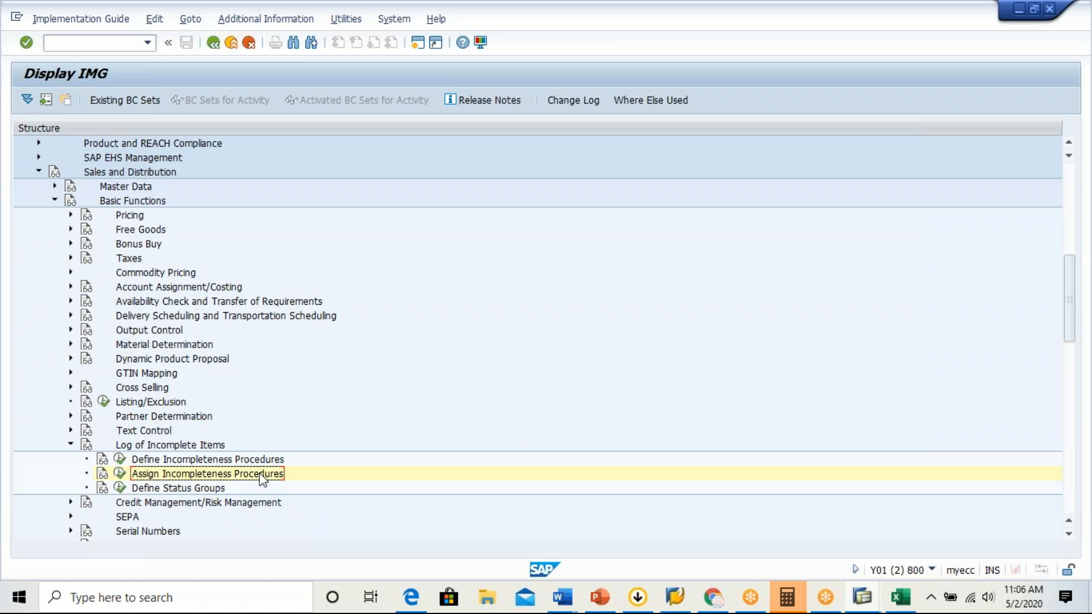
Open the incompleteness procedure definition, list the procedures of group A, Sales - Header, and return to the implementation guide.
{"action": "left_click", "coordinate": [118, 460]}
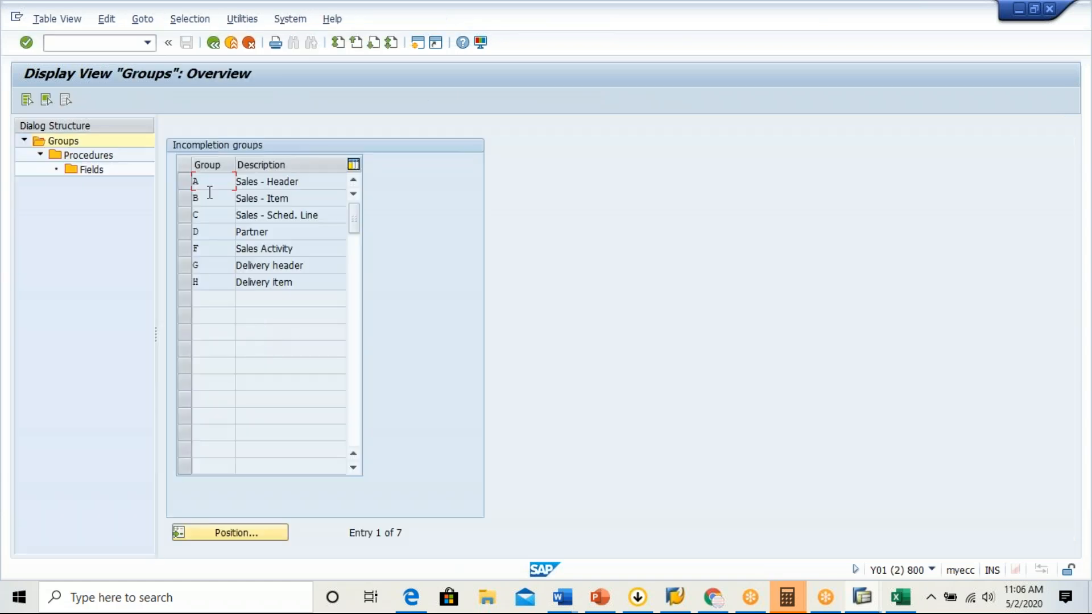
{"action": "left_click", "coordinate": [184, 179]}
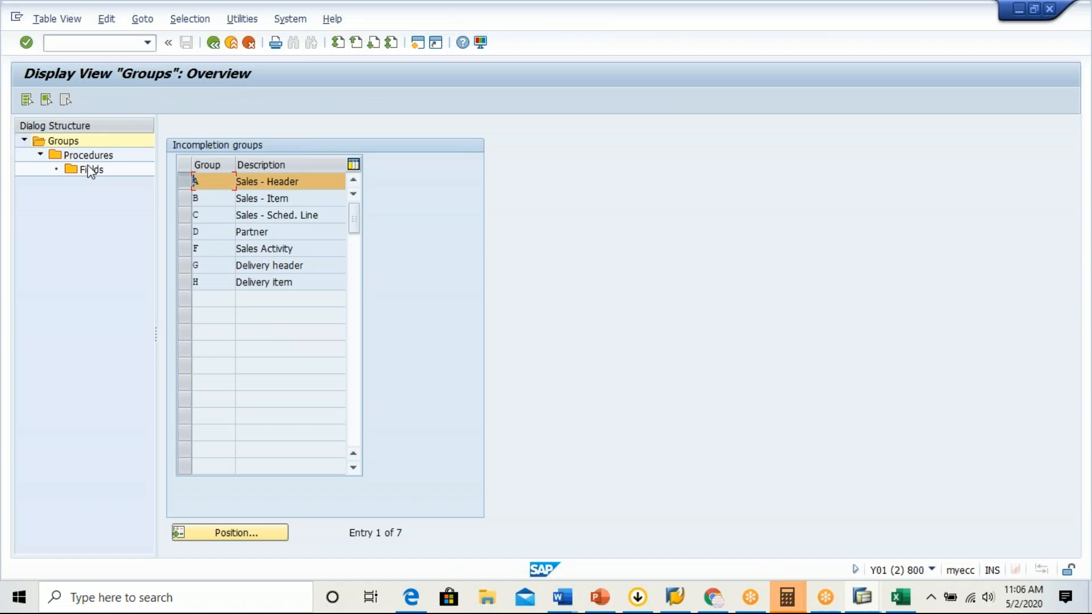
{"action": "double_click", "coordinate": [86, 157]}
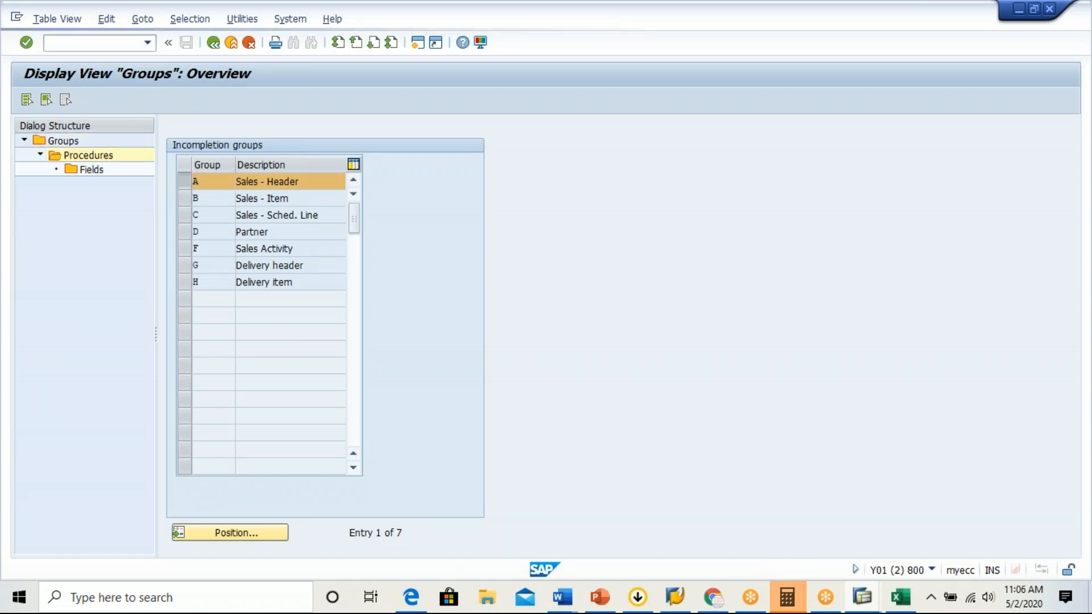
{"action": "left_click", "coordinate": [170, 198]}
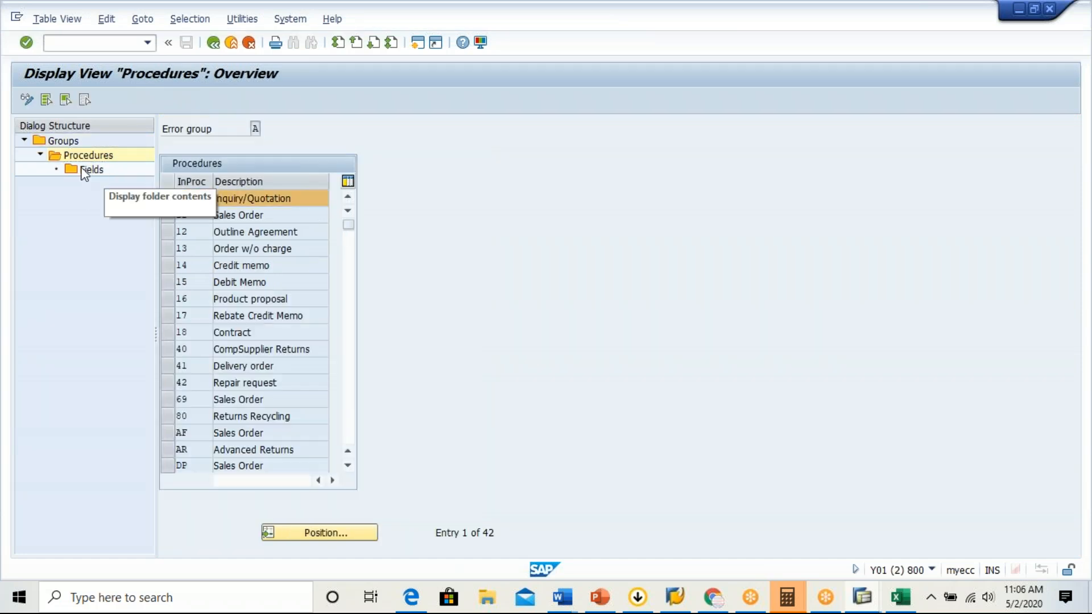
{"action": "left_click", "coordinate": [219, 47]}
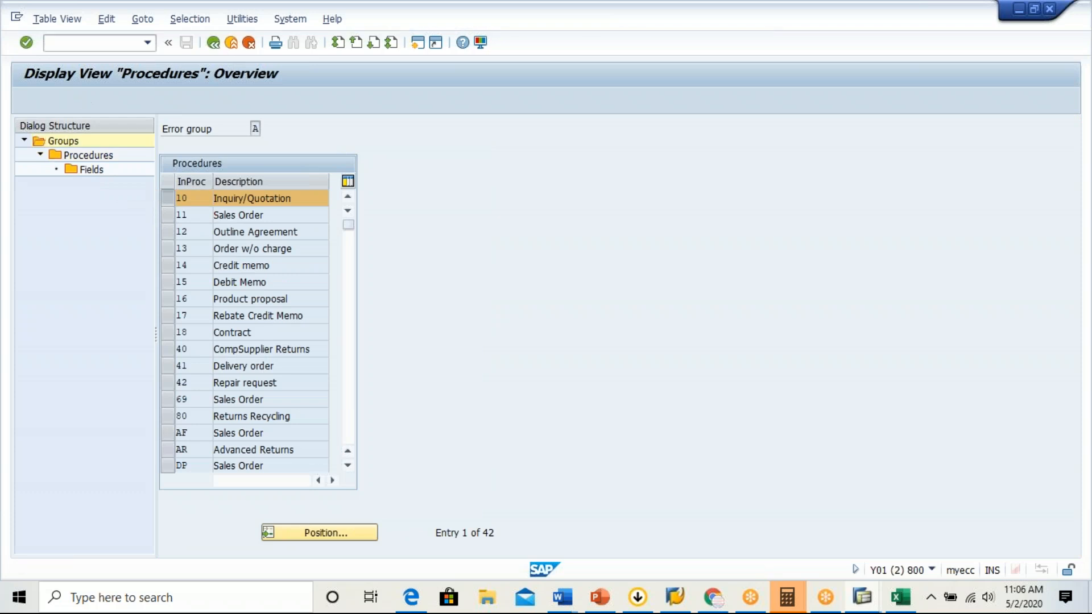
{"action": "left_click", "coordinate": [213, 42]}
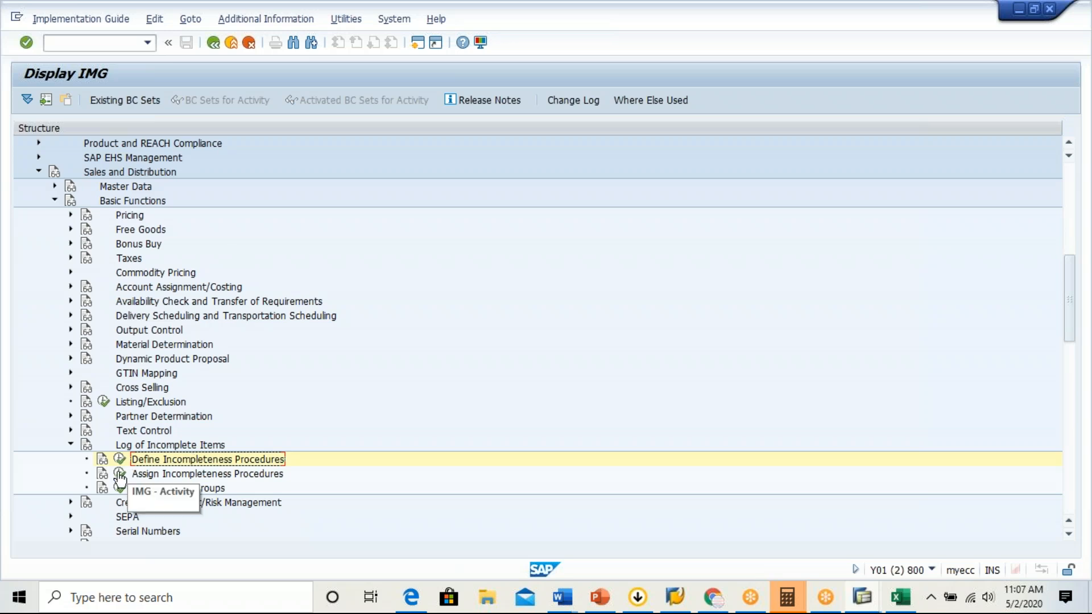
Display the incompletion fields of procedure 10, Inquiry/Quotation, in group A, Sales - Header.
{"action": "left_click", "coordinate": [120, 459]}
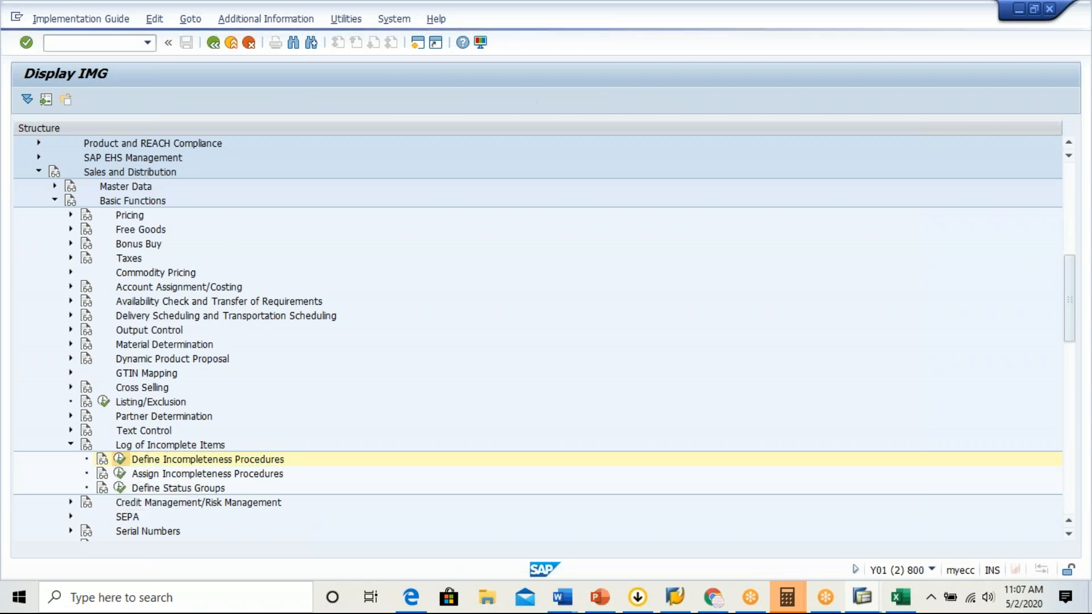
{"action": "left_click", "coordinate": [185, 181]}
{"action": "double_click", "coordinate": [85, 154]}
{"action": "left_click", "coordinate": [168, 200]}
{"action": "double_click", "coordinate": [85, 169]}
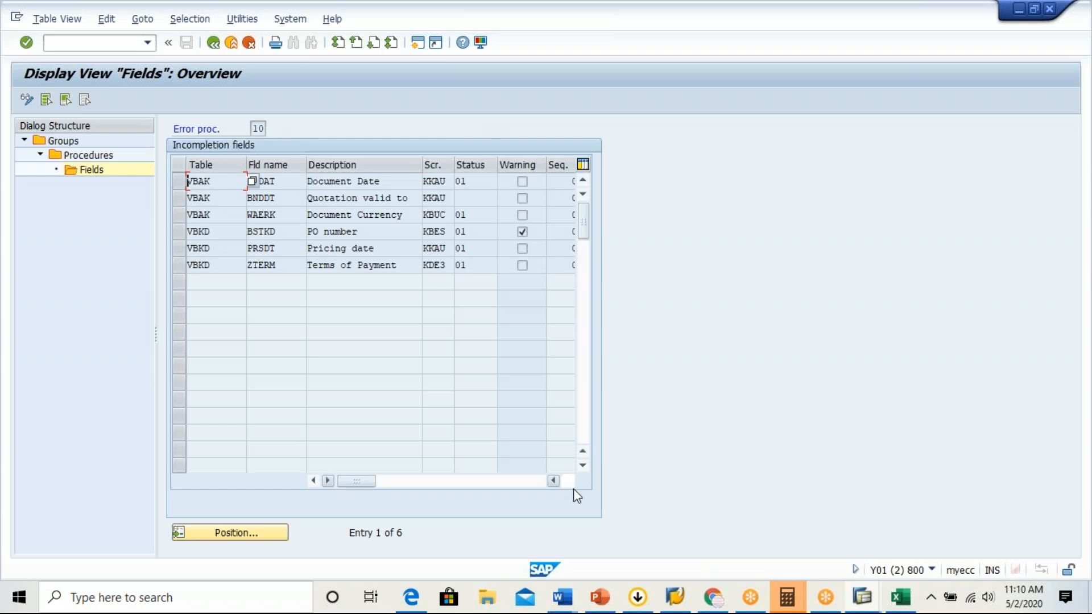
Start transaction VA02 in a new session to open the GB standard order for changing.
{"action": "left_click", "coordinate": [675, 598]}
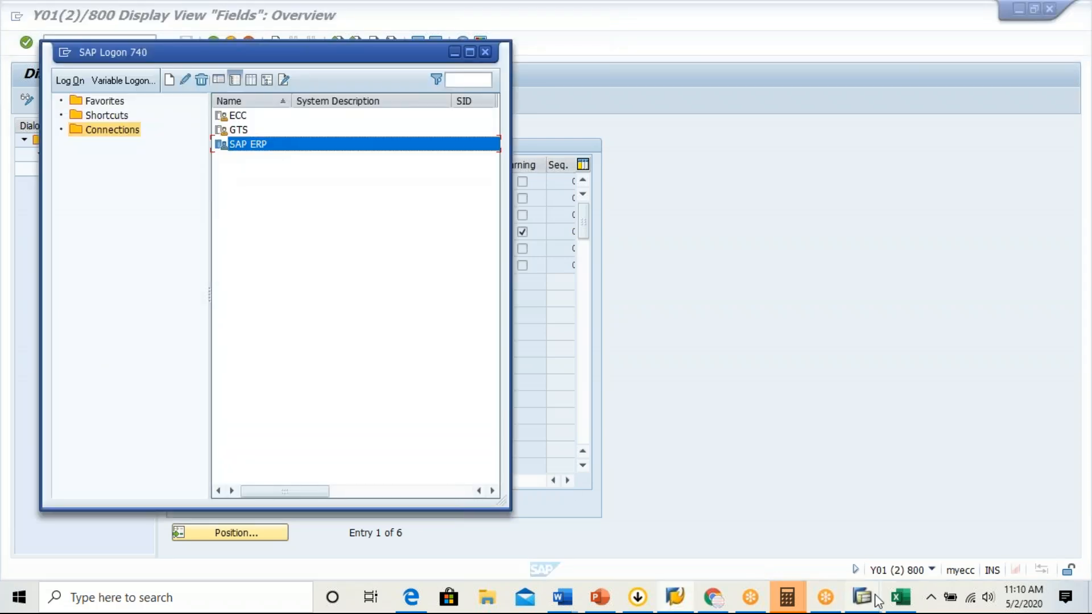
{"action": "mouse_move", "coordinate": [876, 600]}
{"action": "left_click", "coordinate": [681, 522]}
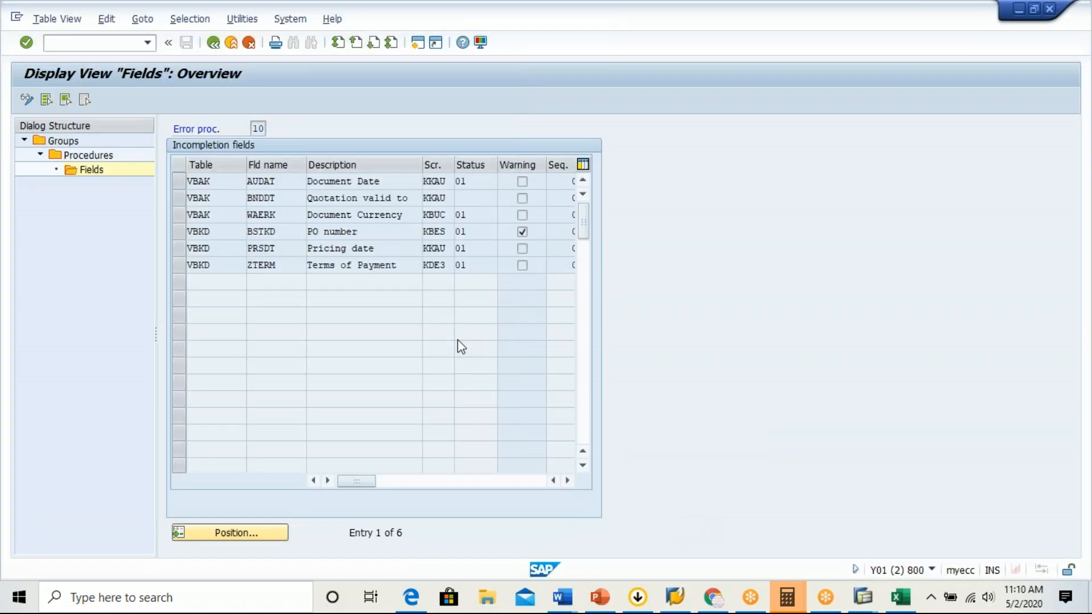
{"action": "left_click", "coordinate": [98, 44]}
{"action": "type", "text": "/ova02"}
{"action": "key", "text": "Return"}
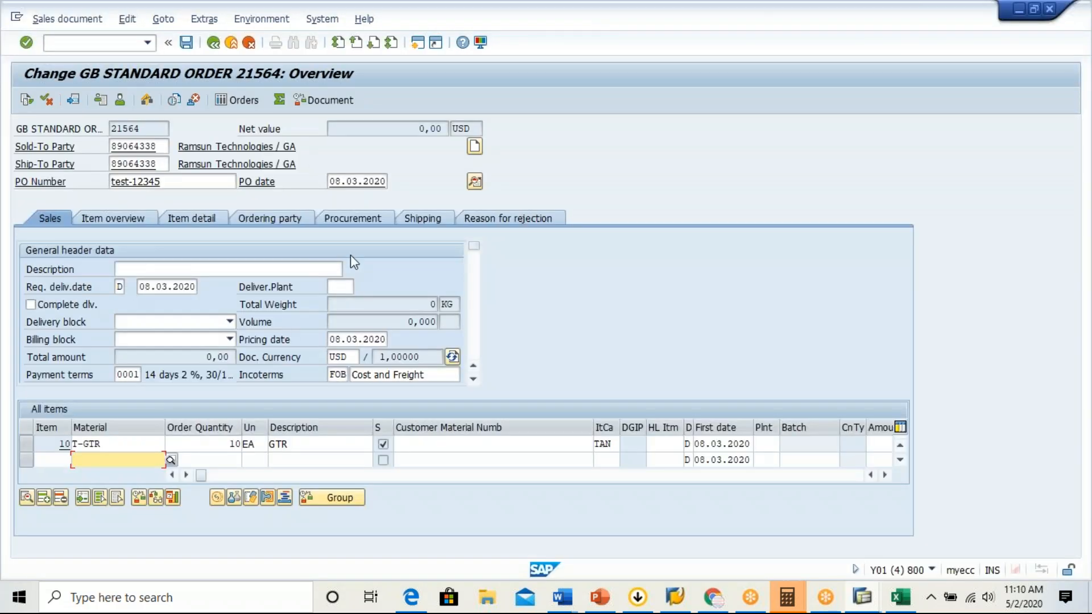
Display the pricing conditions of order item 10, T-GTR, and leave the procedure definition in the other session for the implementation guide.
{"action": "left_click", "coordinate": [126, 444]}
{"action": "double_click", "coordinate": [127, 444]}
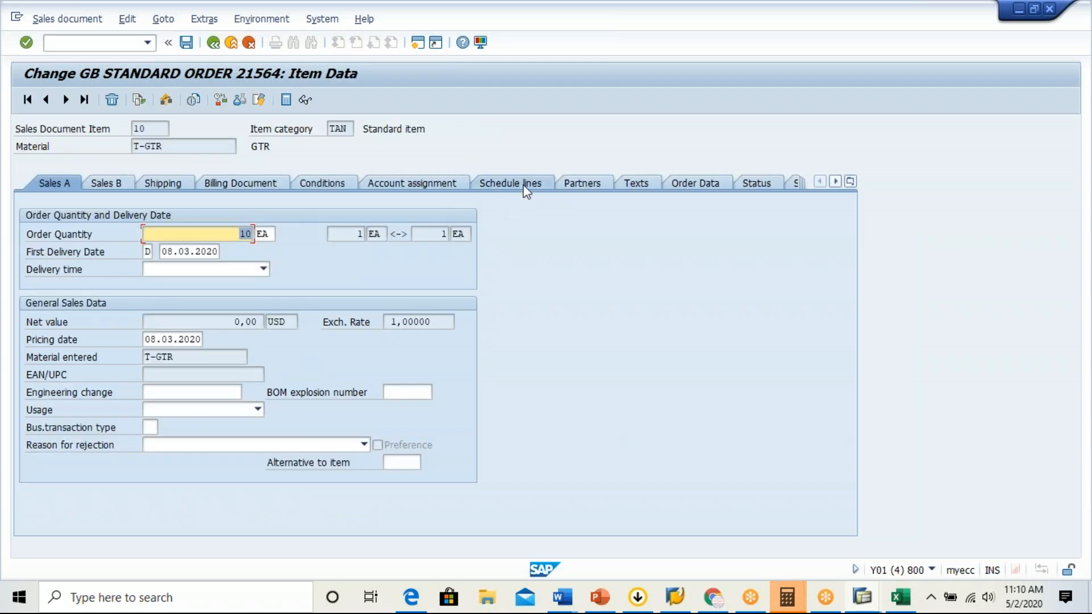
{"action": "left_click", "coordinate": [327, 183]}
{"action": "left_click", "coordinate": [323, 183]}
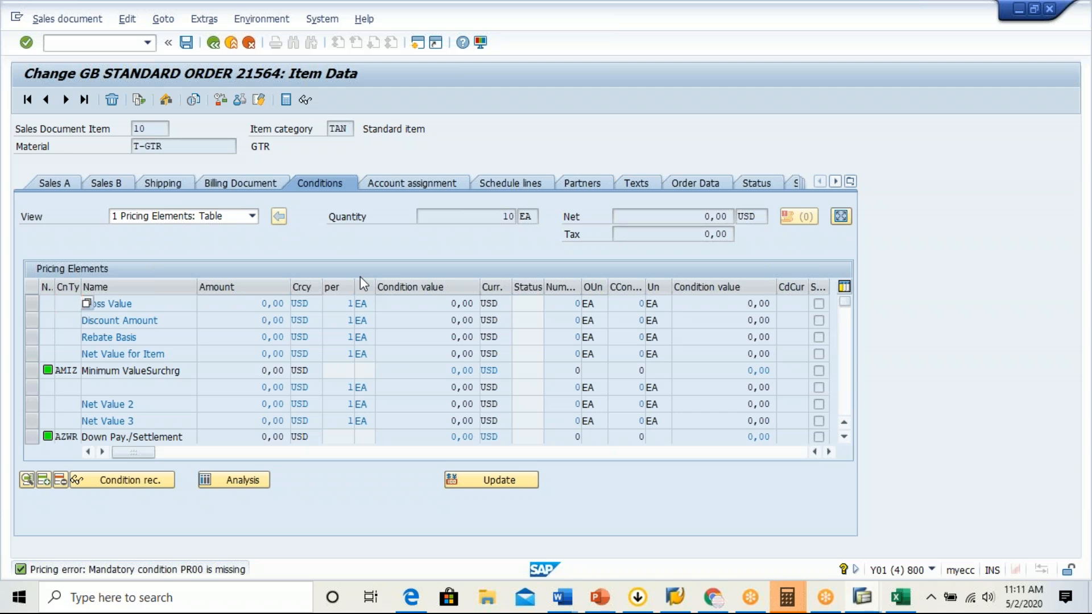
{"action": "left_click", "coordinate": [214, 42]}
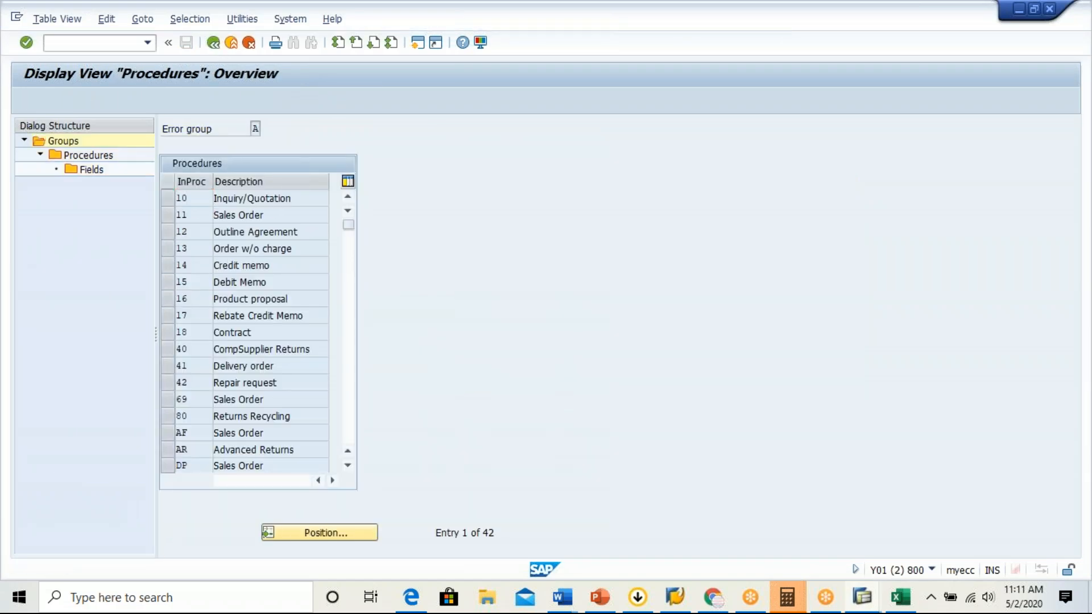
{"action": "left_click", "coordinate": [214, 42]}
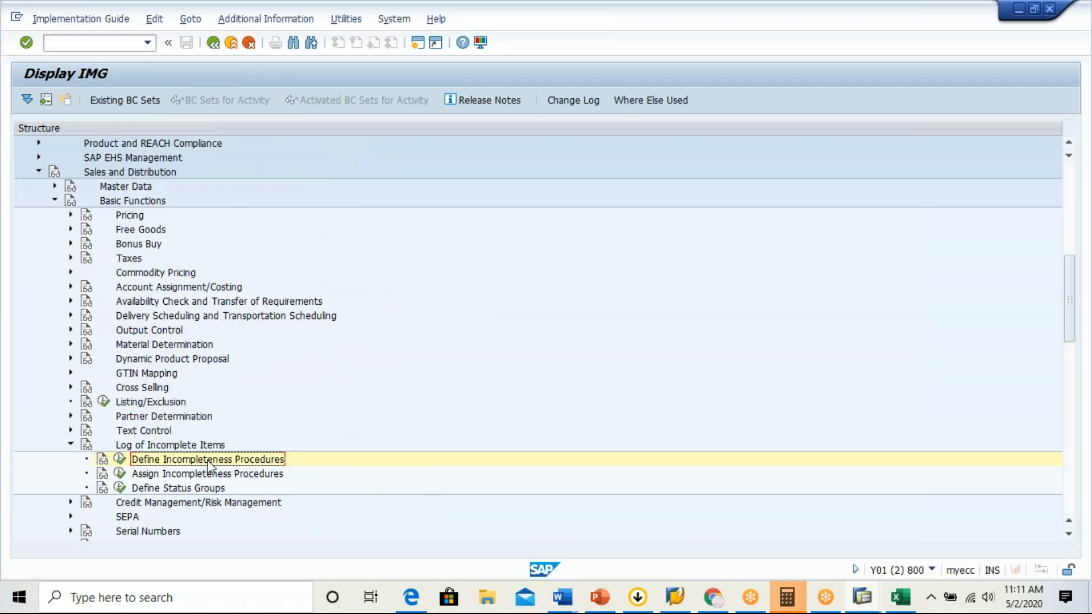
Open the status group definition for the log of incomplete items and widen the status group column to examine status group 01.
{"action": "left_click", "coordinate": [246, 477]}
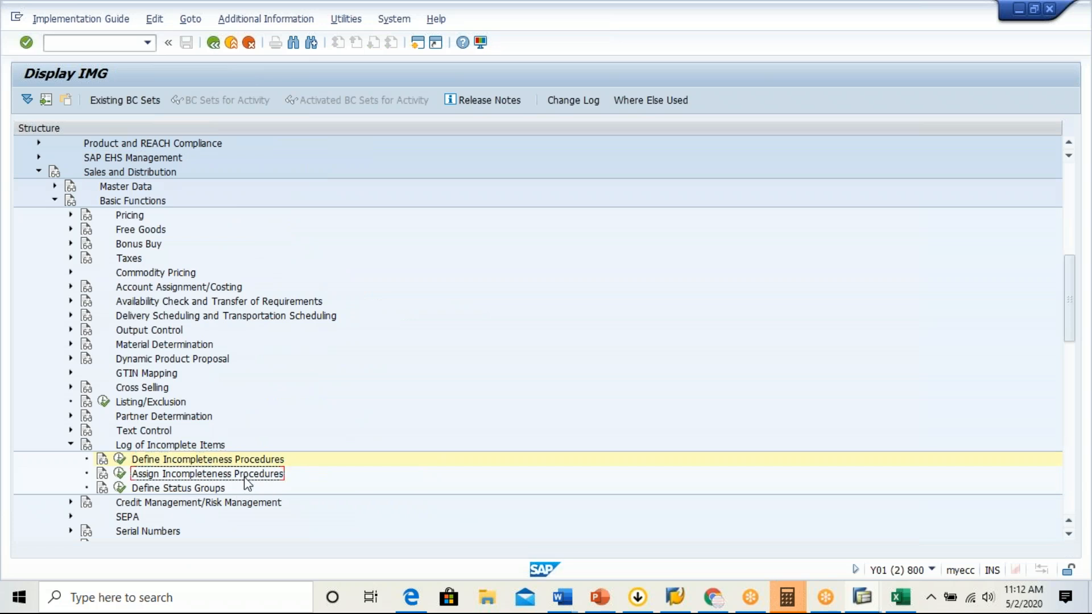
{"action": "left_click", "coordinate": [183, 489]}
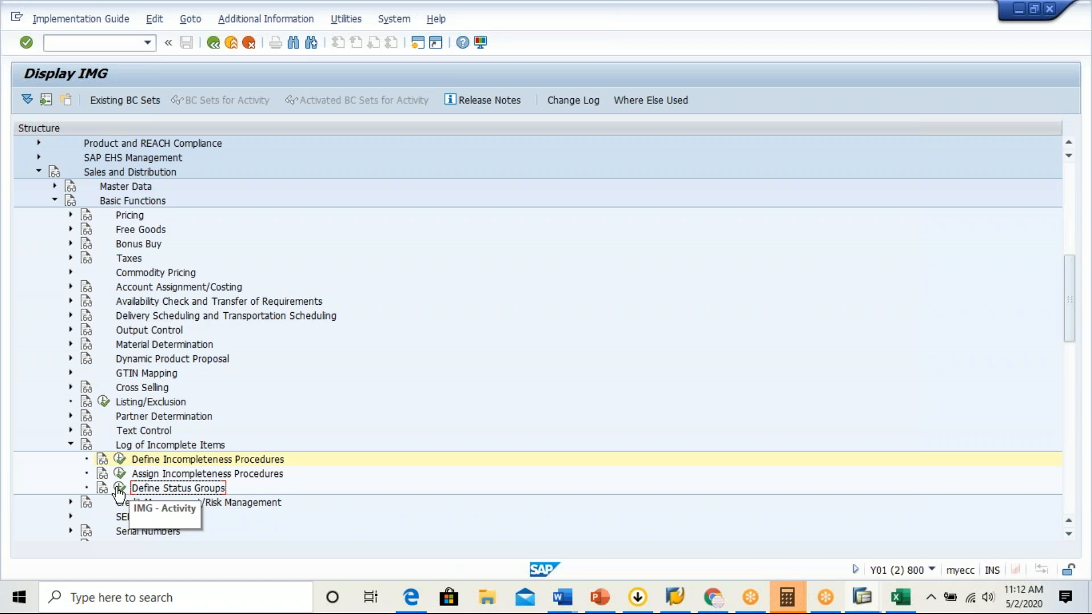
{"action": "left_click", "coordinate": [120, 489]}
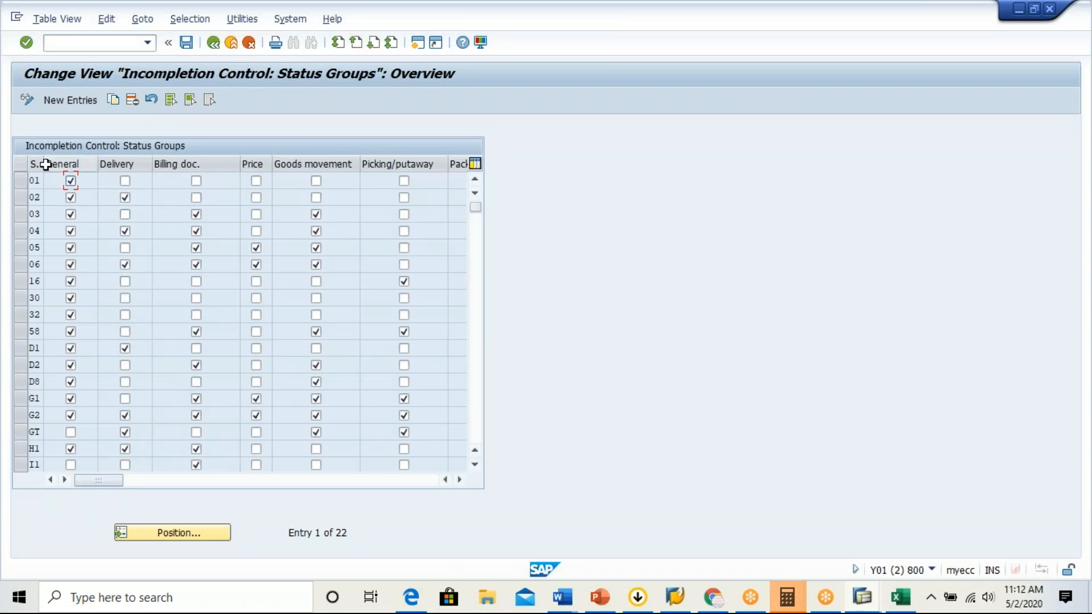
{"action": "left_click_drag", "start_coordinate": [46, 164], "coordinate": [71, 164]}
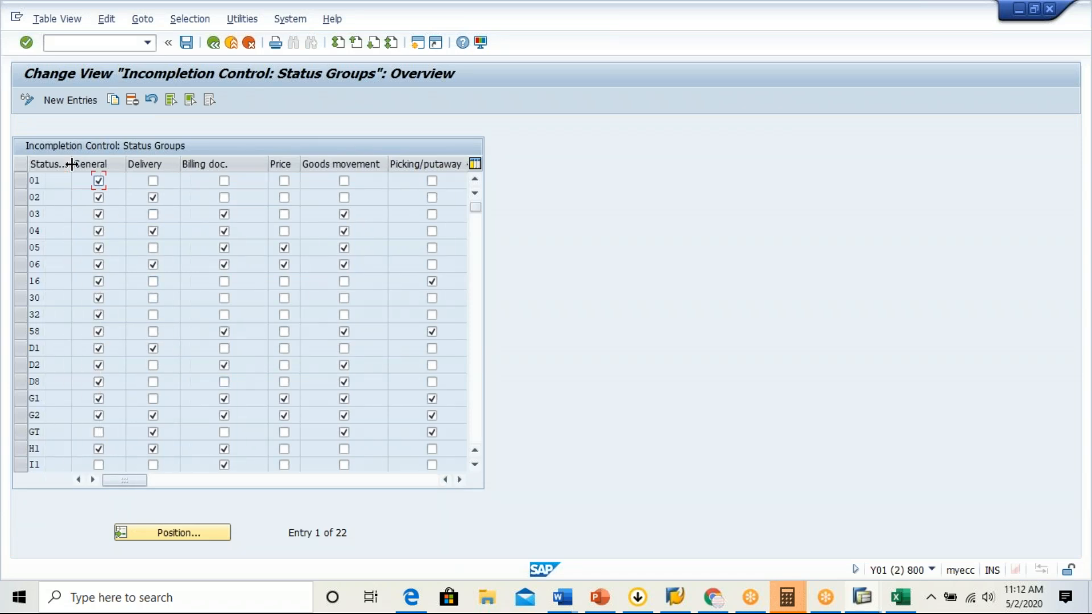
{"action": "left_click", "coordinate": [53, 181]}
{"action": "left_click_drag", "start_coordinate": [53, 182], "coordinate": [26, 181]}
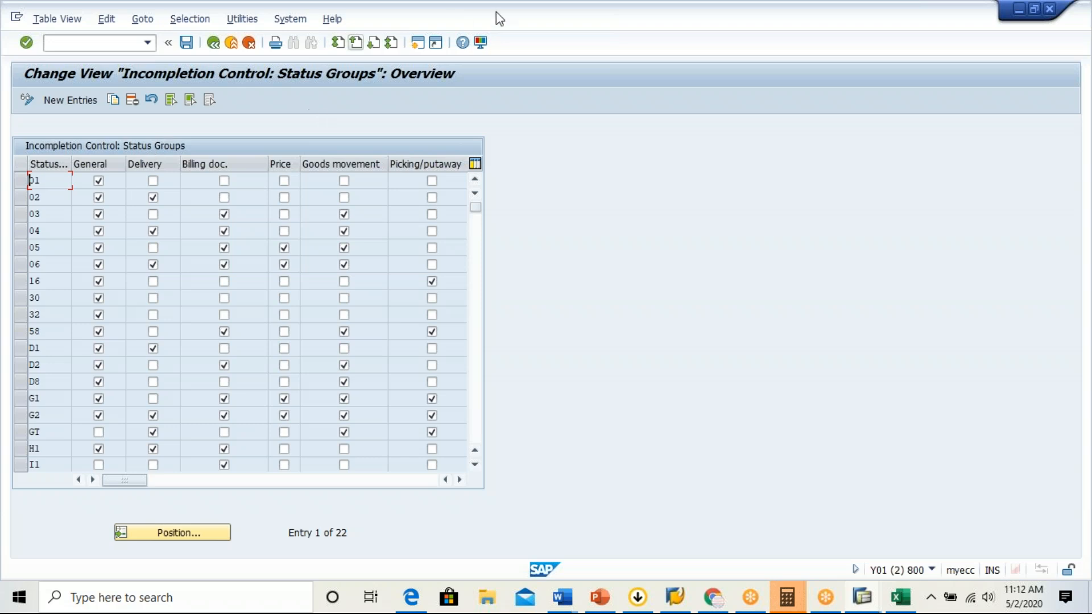
{"action": "left_click", "coordinate": [1005, 53]}
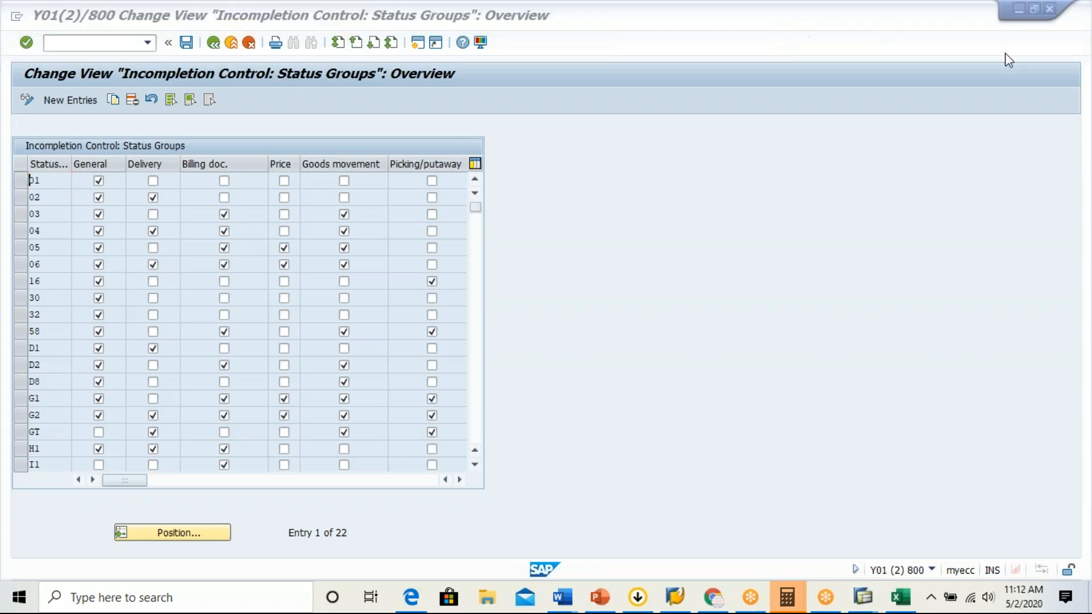